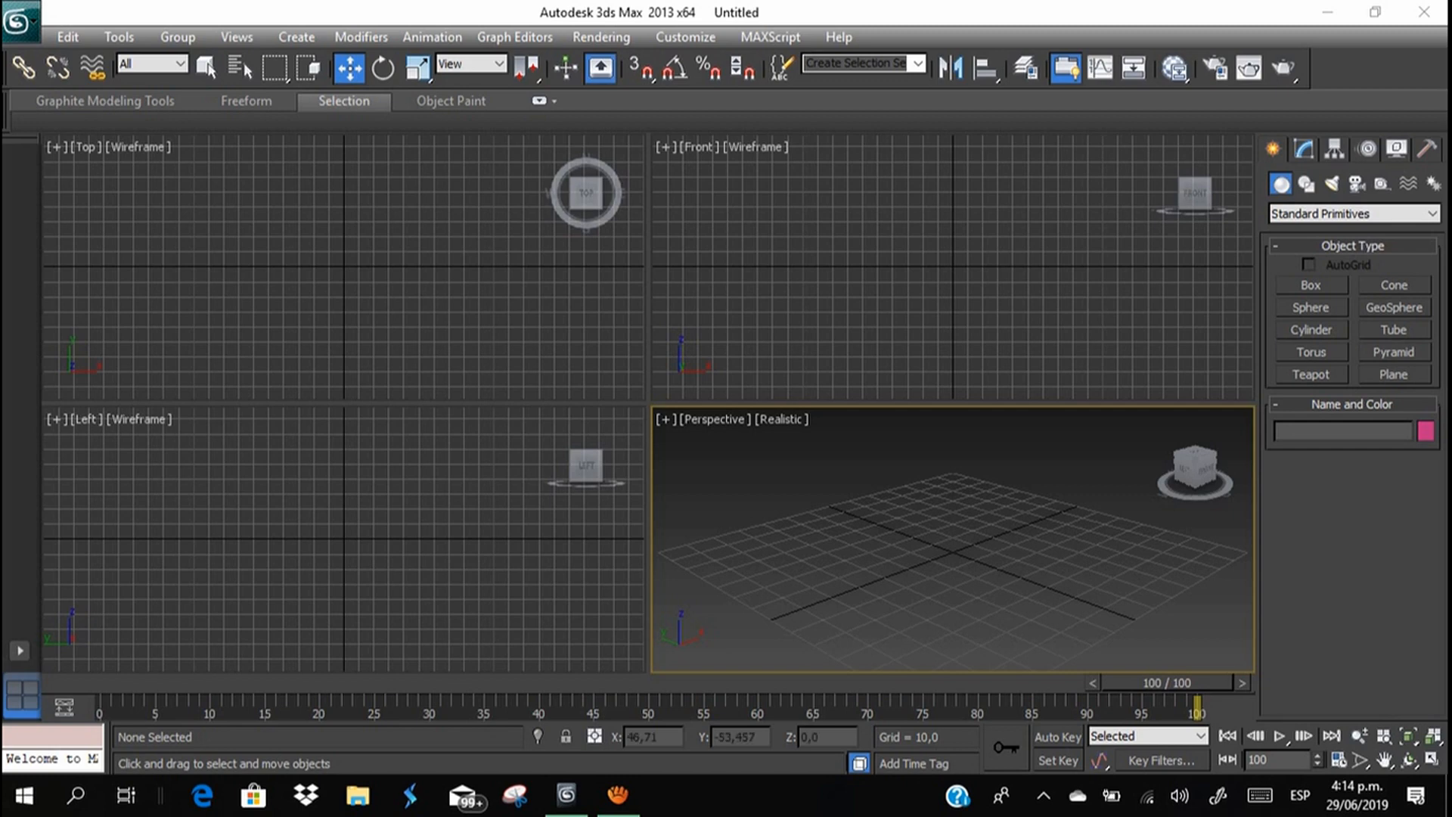
Create a rectangular plane about 202 long and 224 wide on the grid in the Perspective view.
{"action": "left_click_drag", "start_coordinate": [1195, 465], "coordinate": [1173, 484]}
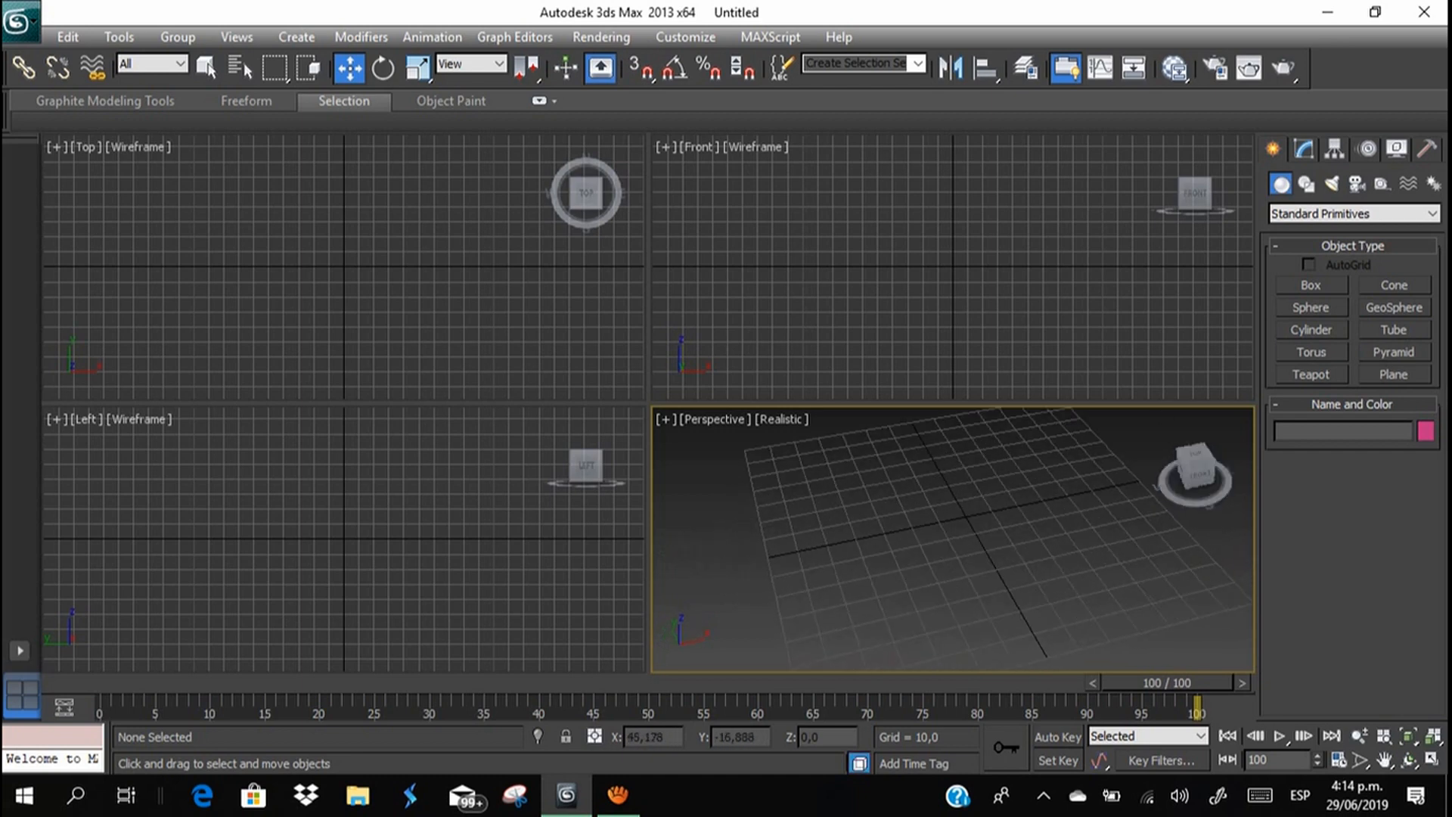
{"action": "scroll", "coordinate": [1063, 515], "scroll_direction": "down", "scroll_amount": 3}
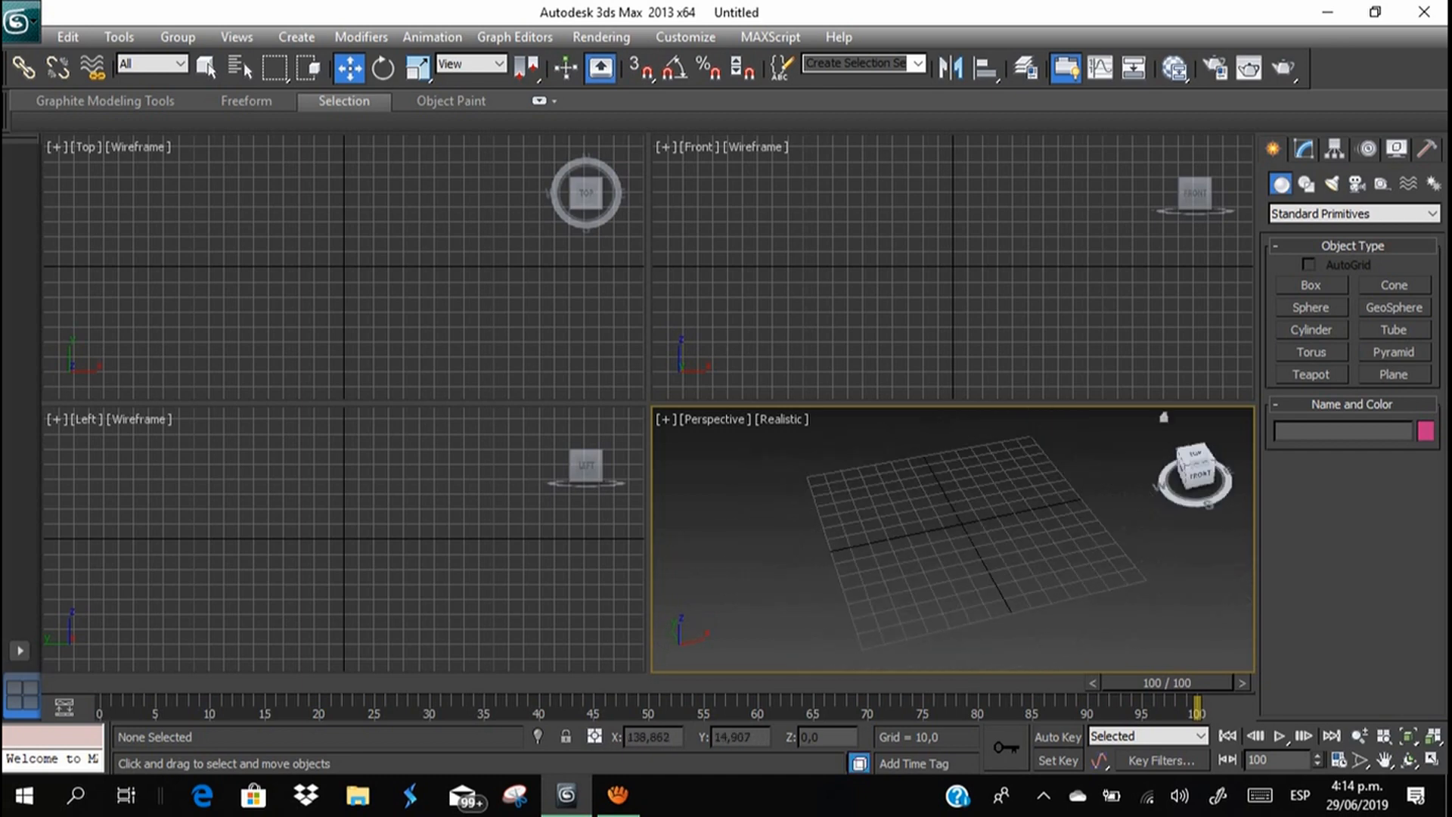
{"action": "left_click_drag", "start_coordinate": [1199, 465], "coordinate": [1181, 475]}
{"action": "middle_click_drag", "start_coordinate": [1089, 507], "coordinate": [1006, 515]}
{"action": "left_click_drag", "start_coordinate": [1198, 467], "coordinate": [1220, 456]}
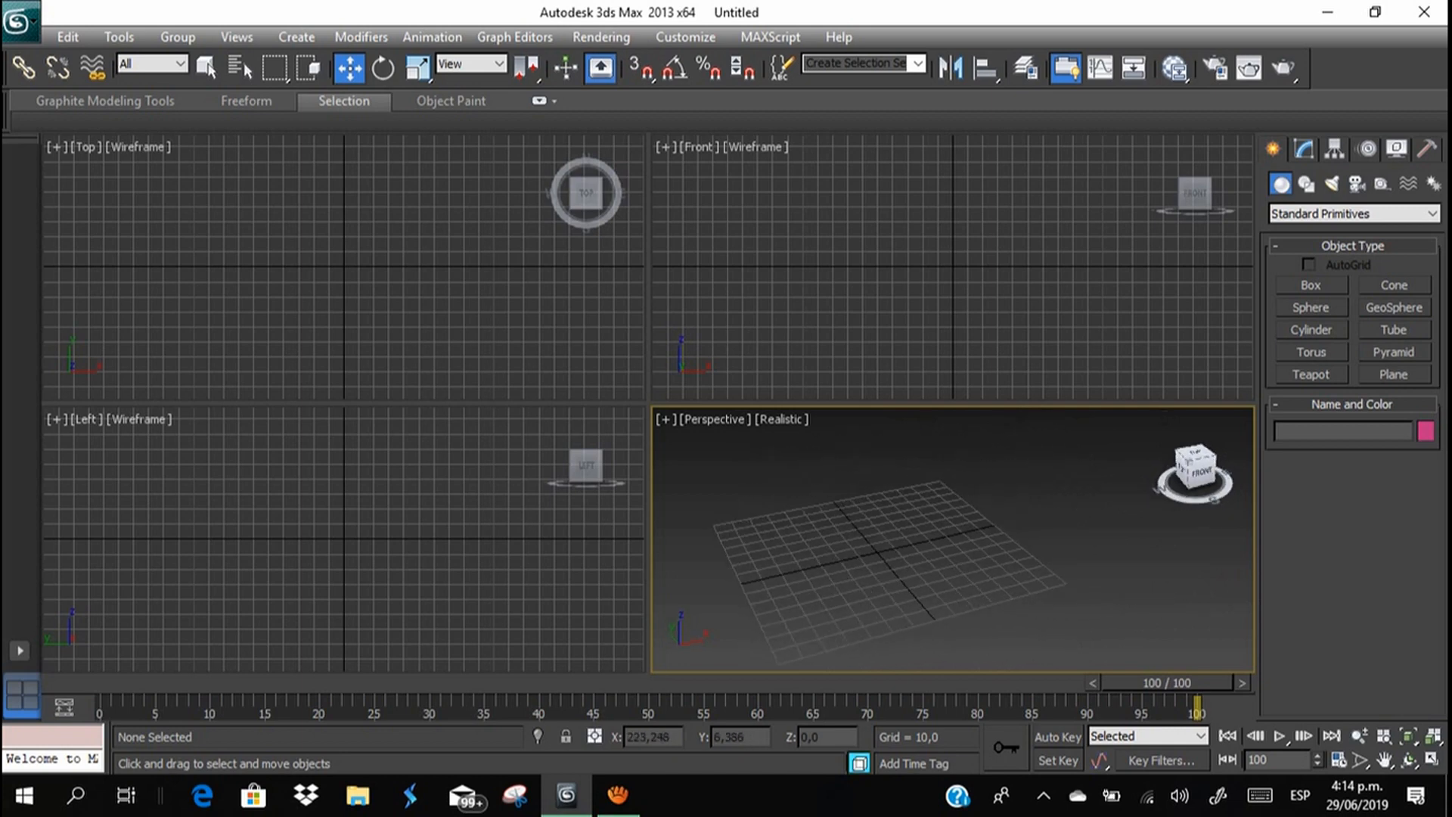
{"action": "middle_click_drag", "start_coordinate": [1052, 514], "coordinate": [1101, 522]}
{"action": "left_click_drag", "start_coordinate": [1203, 470], "coordinate": [1182, 469]}
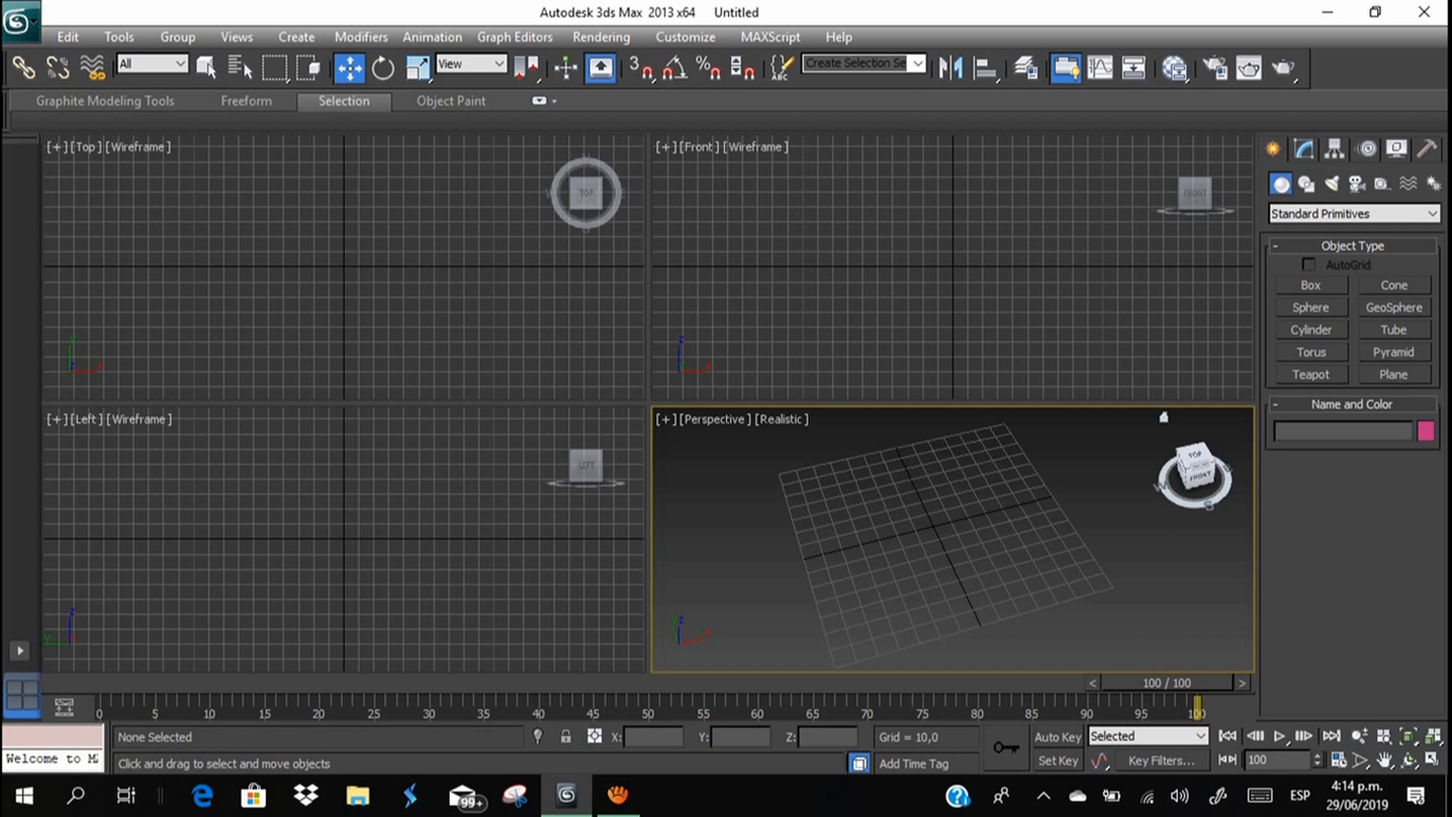
{"action": "left_click", "coordinate": [1394, 375]}
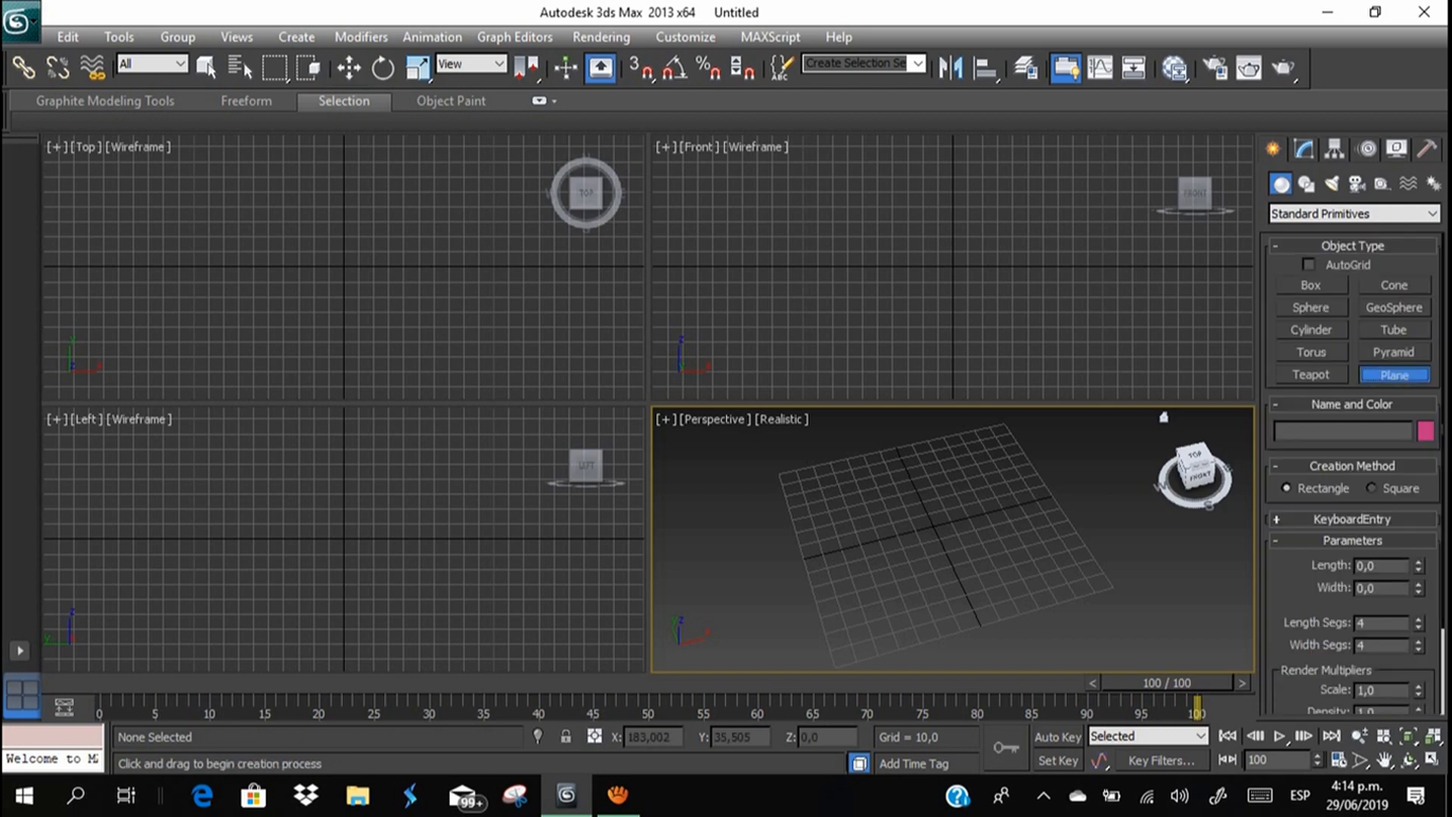
{"action": "left_click_drag", "start_coordinate": [720, 459], "coordinate": [1258, 616]}
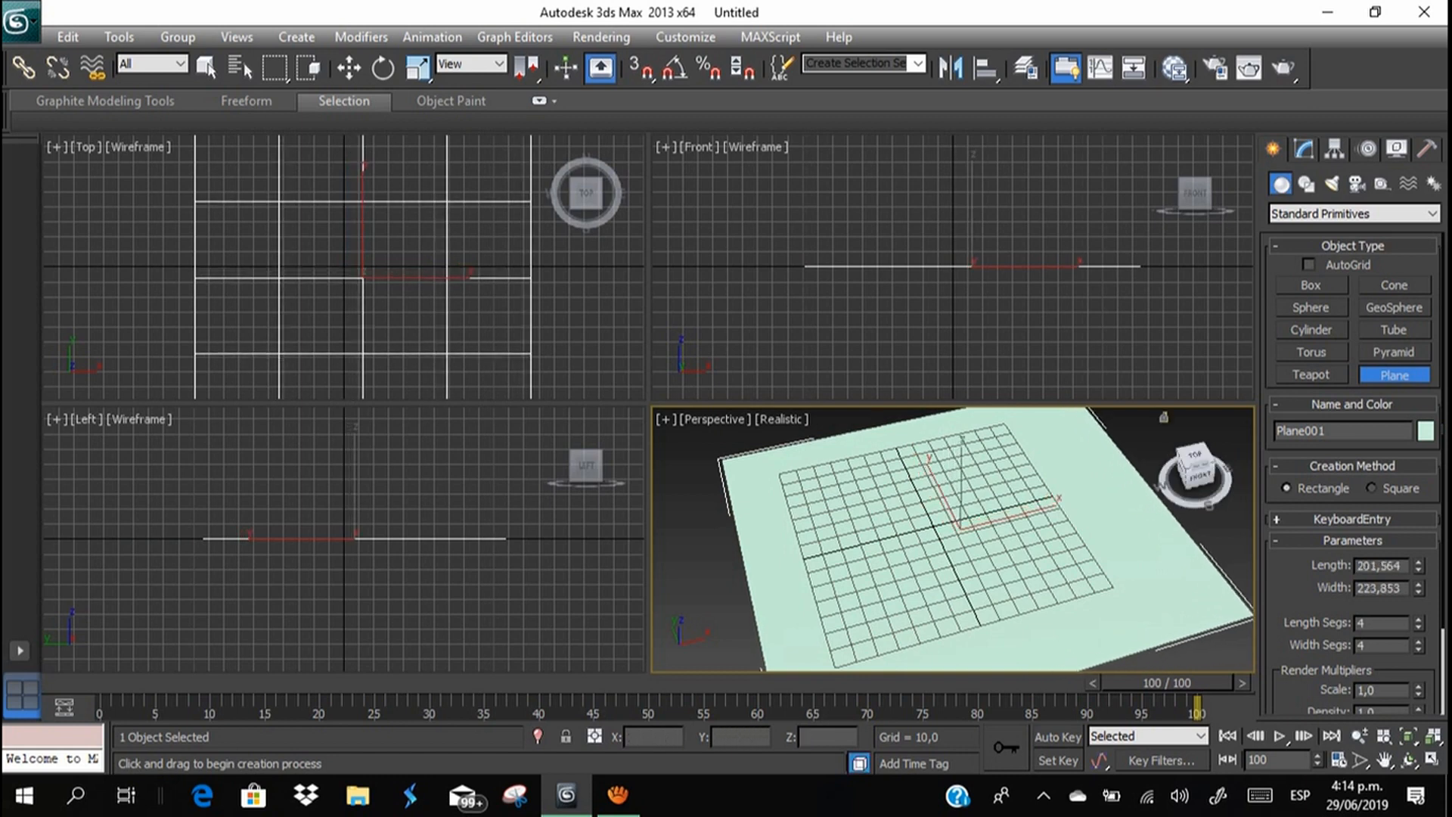
{"action": "key", "text": "w"}
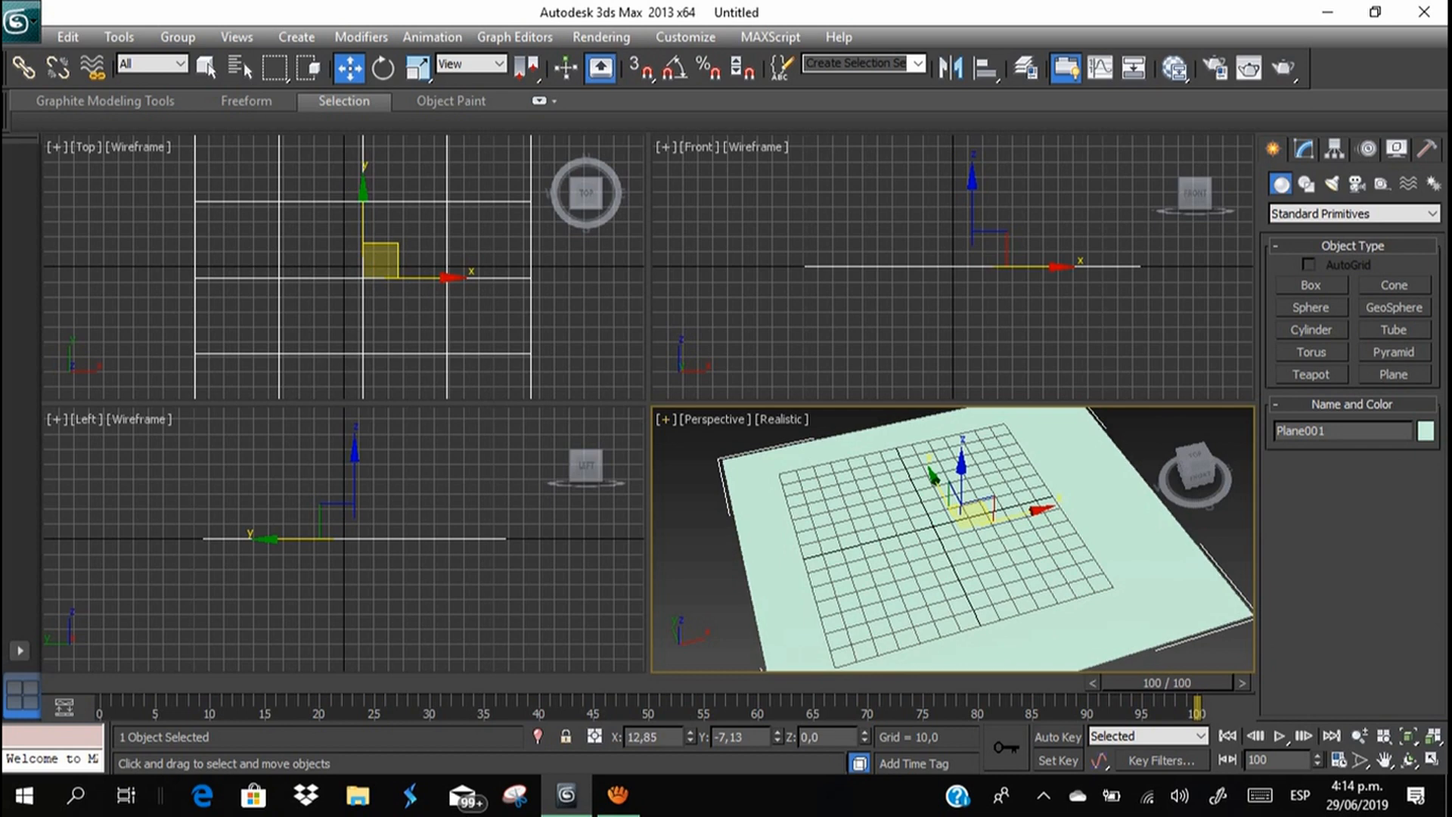
Create a flat box on one half of the plane, about 104 long, 67 wide and 4.4 high.
{"action": "middle_click_drag", "start_coordinate": [961, 529], "coordinate": [930, 534]}
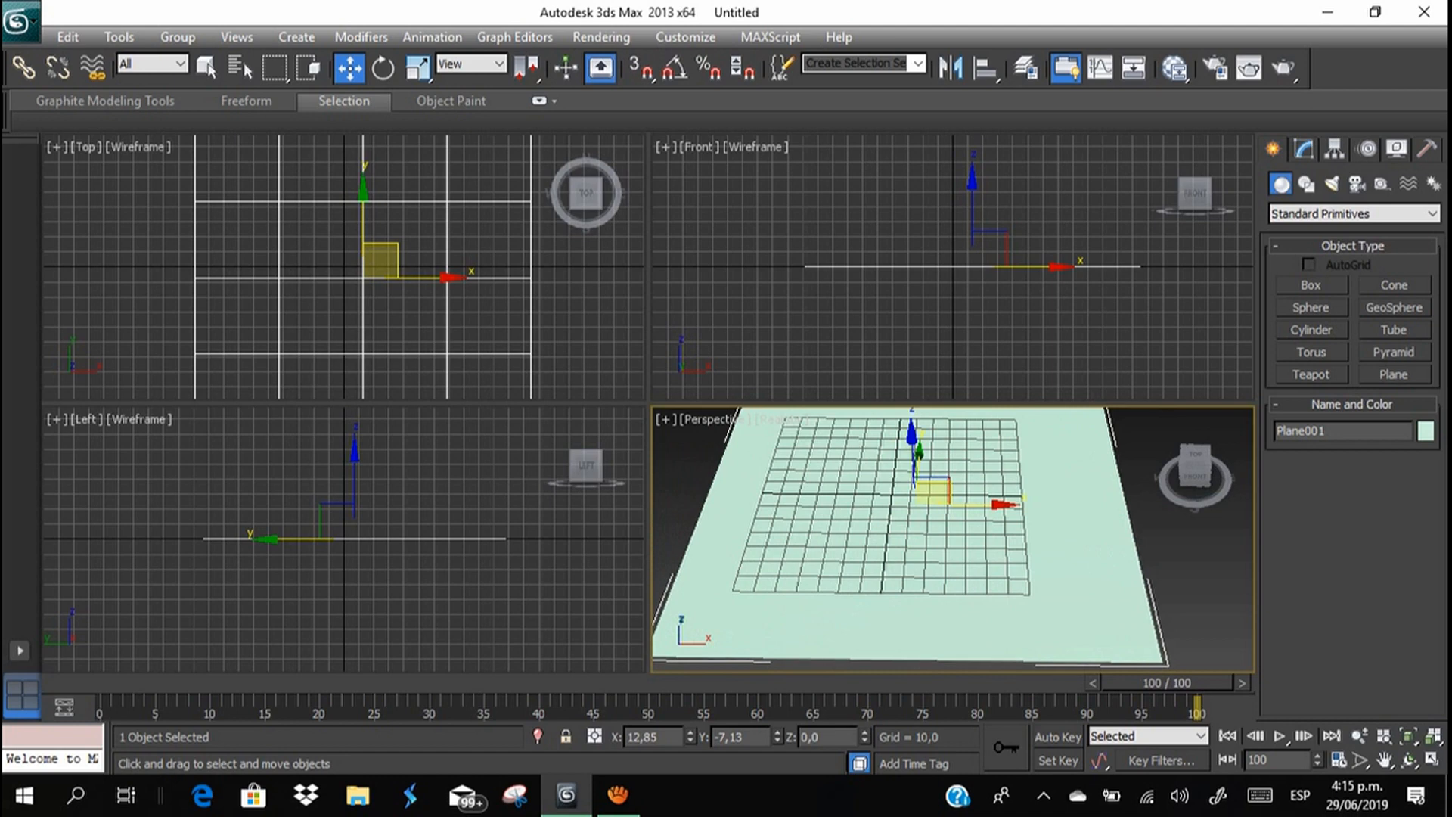
{"action": "left_click", "coordinate": [1164, 417]}
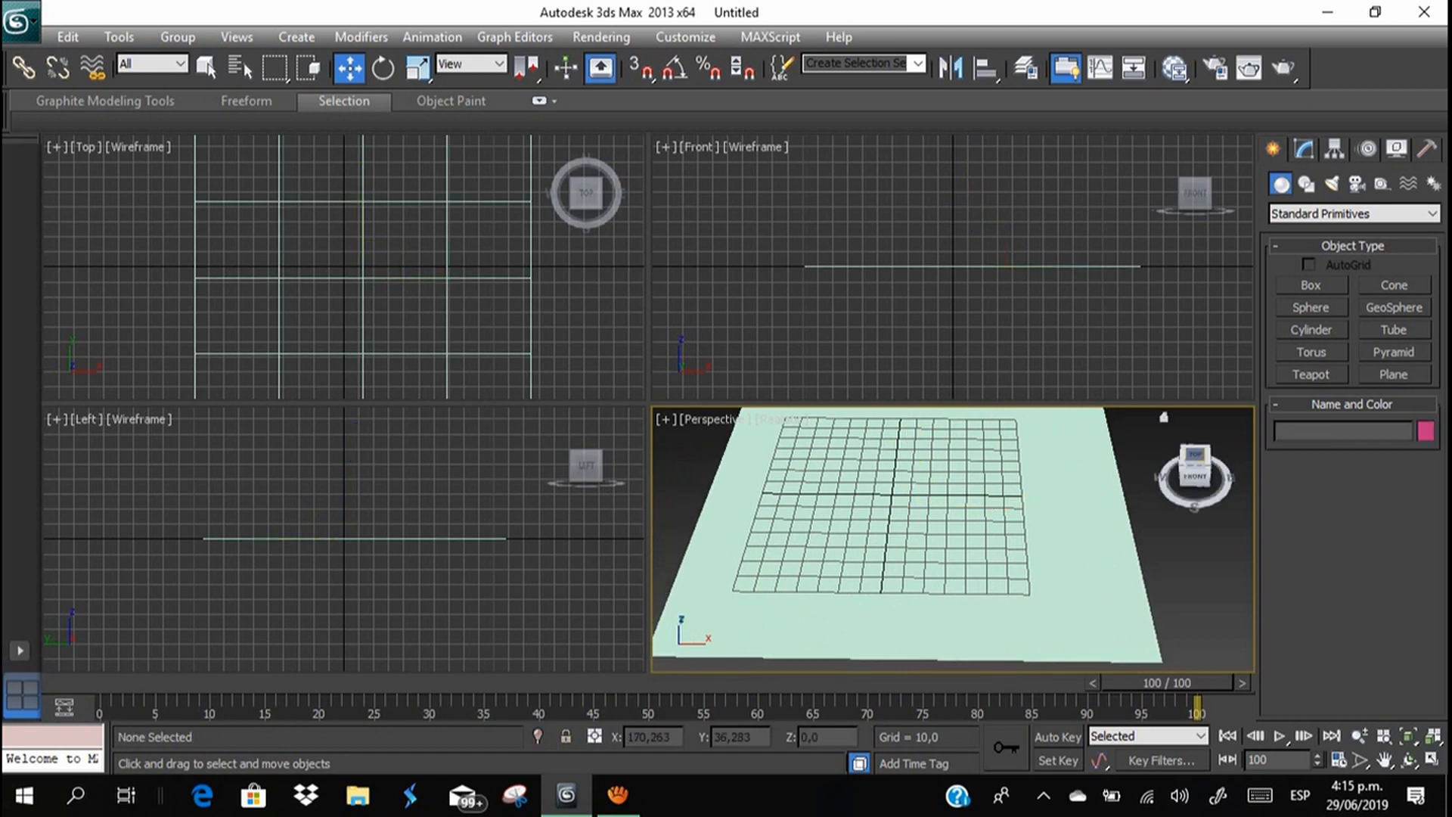
{"action": "left_click", "coordinate": [1312, 285]}
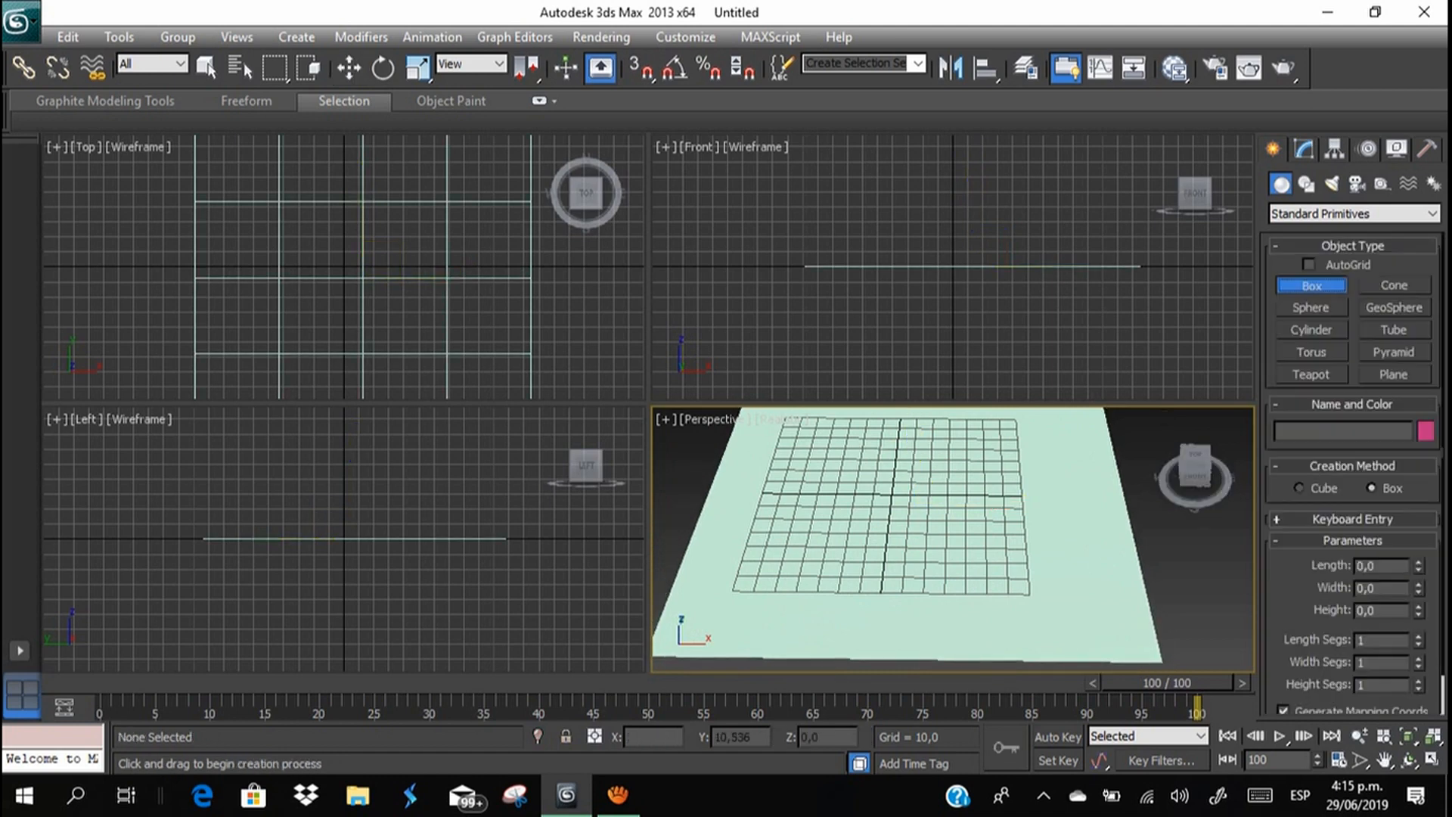
{"action": "middle_click_drag", "start_coordinate": [1092, 496], "coordinate": [1109, 499]}
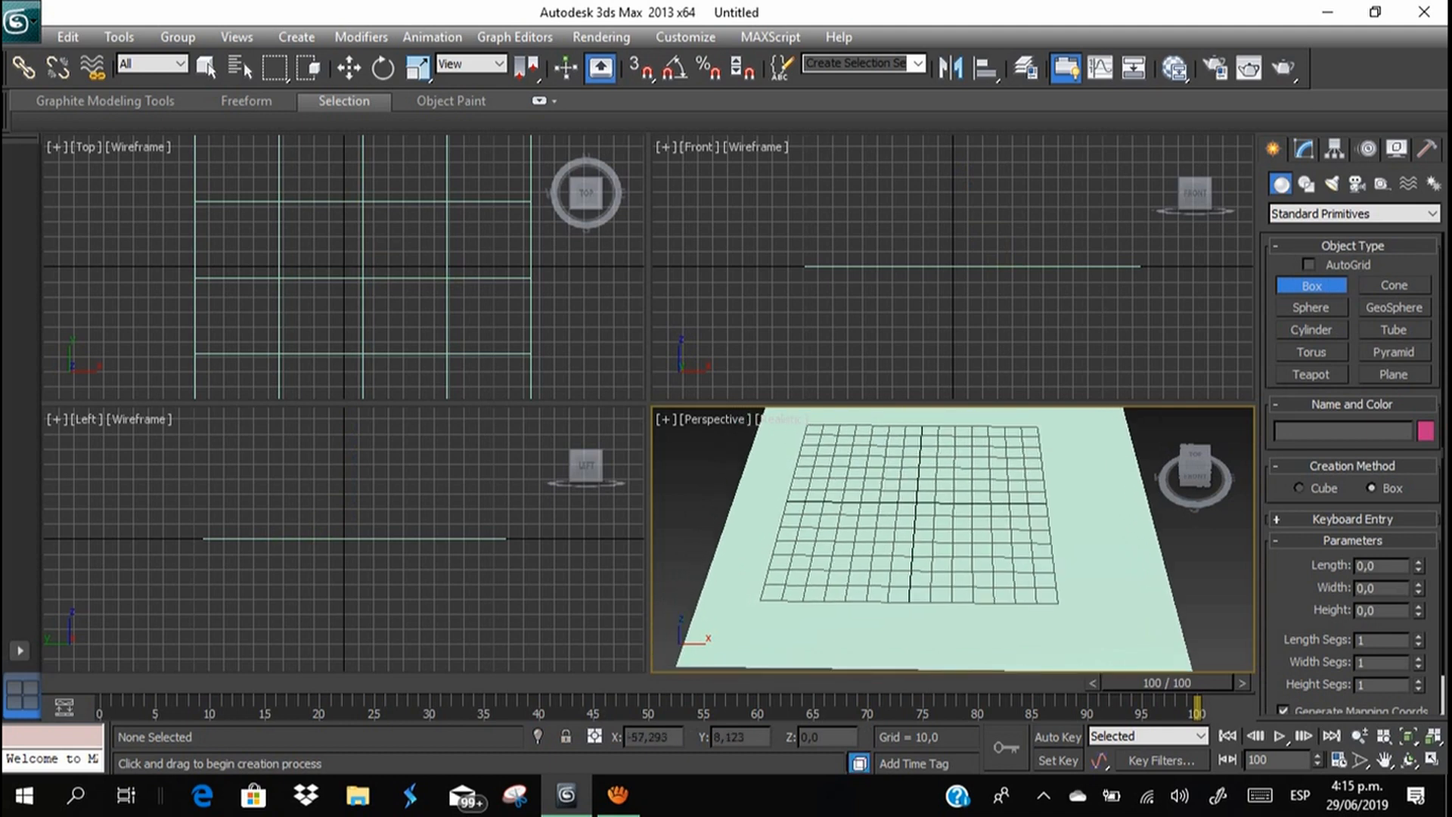
{"action": "left_click_drag", "start_coordinate": [797, 451], "coordinate": [912, 581]}
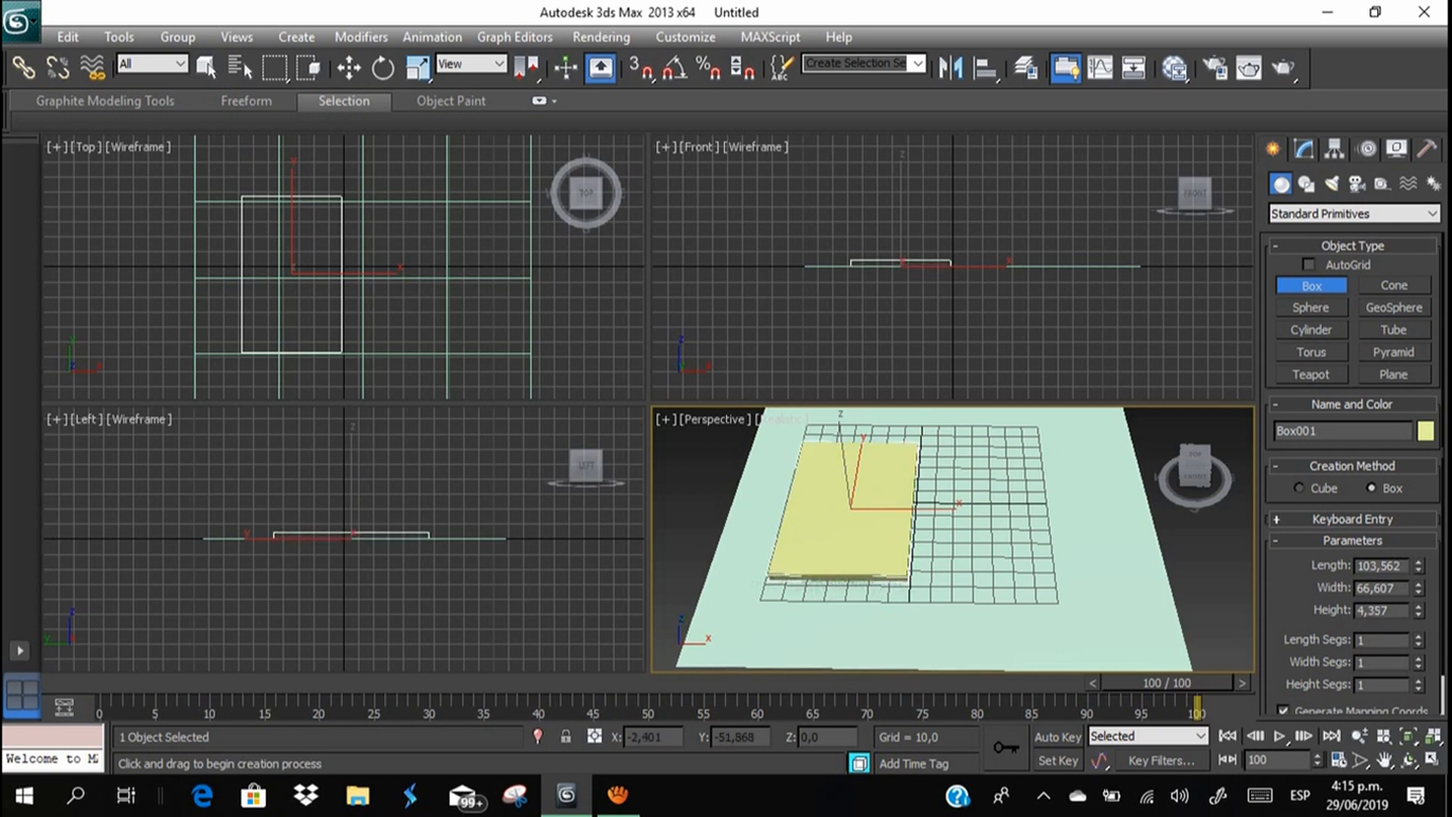
Reduce the flat box's height to 2,788.
{"action": "middle_click_drag", "start_coordinate": [896, 535], "coordinate": [855, 529], "text": "alt"}
{"action": "scroll", "coordinate": [982, 501], "scroll_direction": "up", "scroll_amount": 5}
{"action": "mouse_move", "coordinate": [982, 500]}
{"action": "middle_mouse_down", "text": "alt"}
{"action": "mouse_move", "coordinate": [1037, 534]}
{"action": "mouse_move", "coordinate": [961, 492]}
{"action": "mouse_move", "coordinate": [942, 522]}
{"action": "mouse_move", "coordinate": [969, 486]}
{"action": "middle_mouse_up", "text": "alt"}
{"action": "scroll", "coordinate": [954, 539], "scroll_direction": "up", "scroll_amount": 3}
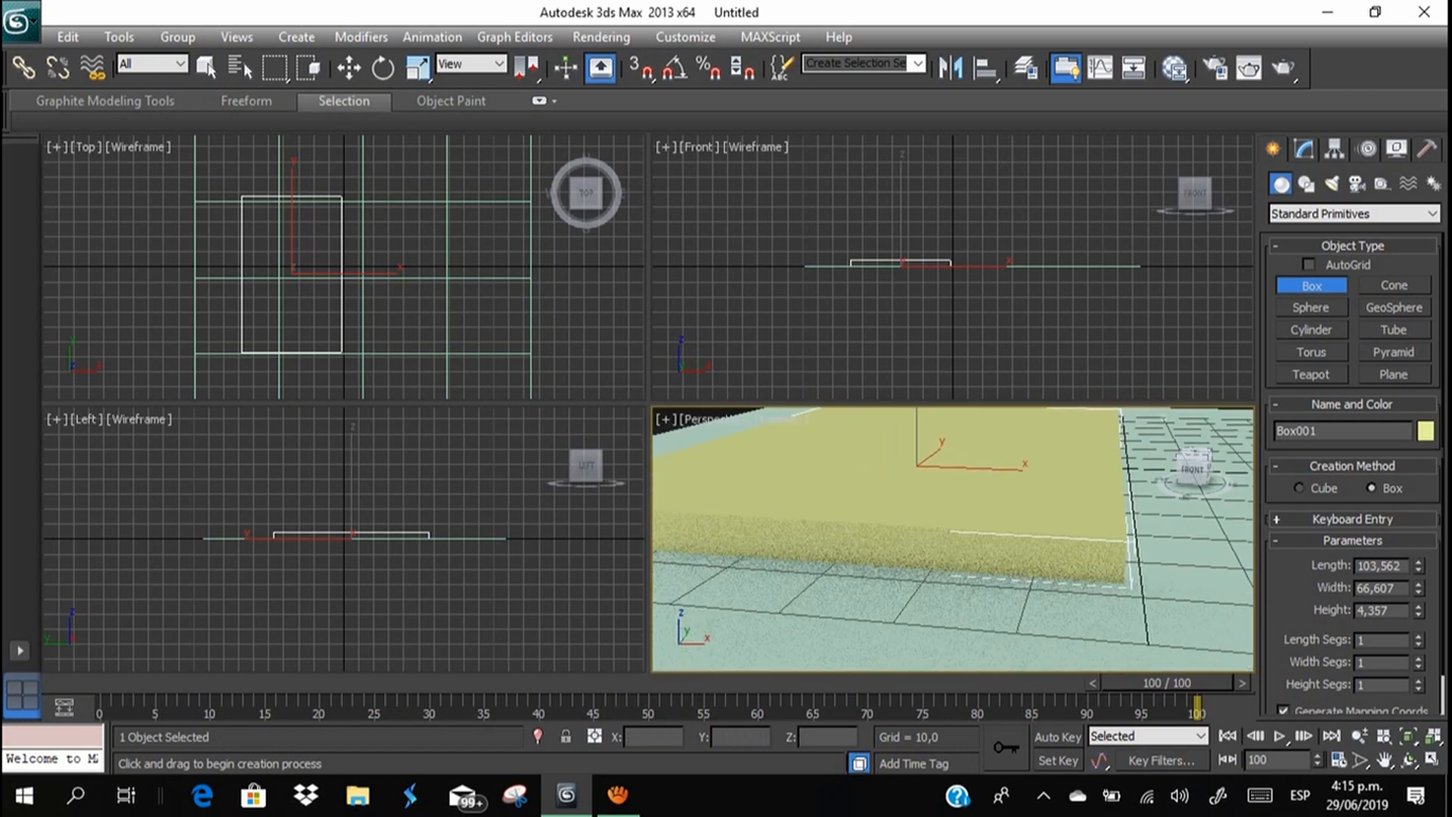
{"action": "left_click", "coordinate": [1304, 149]}
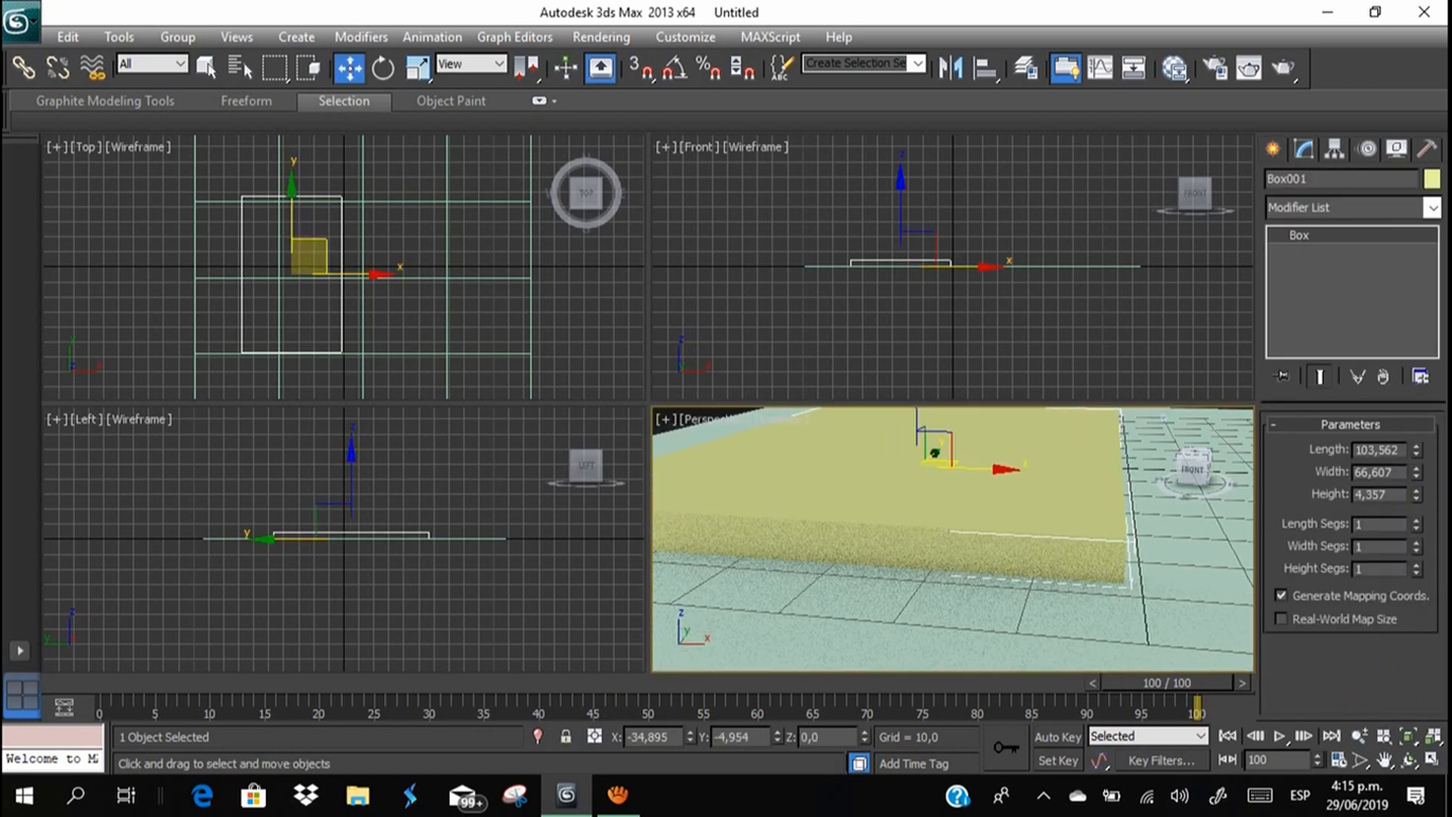
{"action": "left_click", "coordinate": [1417, 491]}
{"action": "mouse_move", "coordinate": [1417, 494]}
{"action": "left_mouse_down"}
{"action": "mouse_move", "coordinate": [1417, 537]}
{"action": "mouse_move", "coordinate": [1417, 511]}
{"action": "left_mouse_up"}
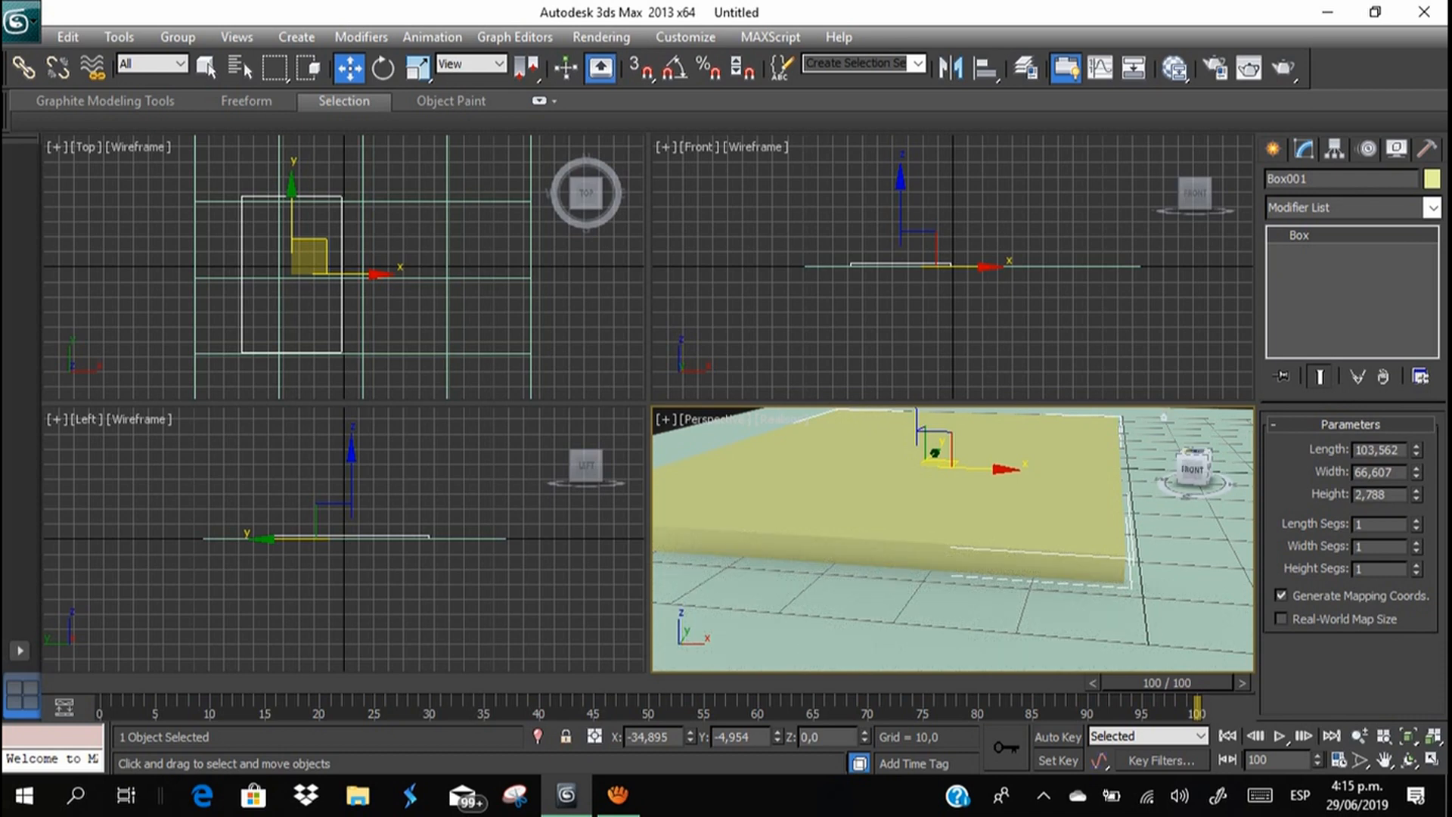
Maximize the Perspective viewport and view the scene from the top with free space around the plane.
{"action": "key", "text": "alt+w"}
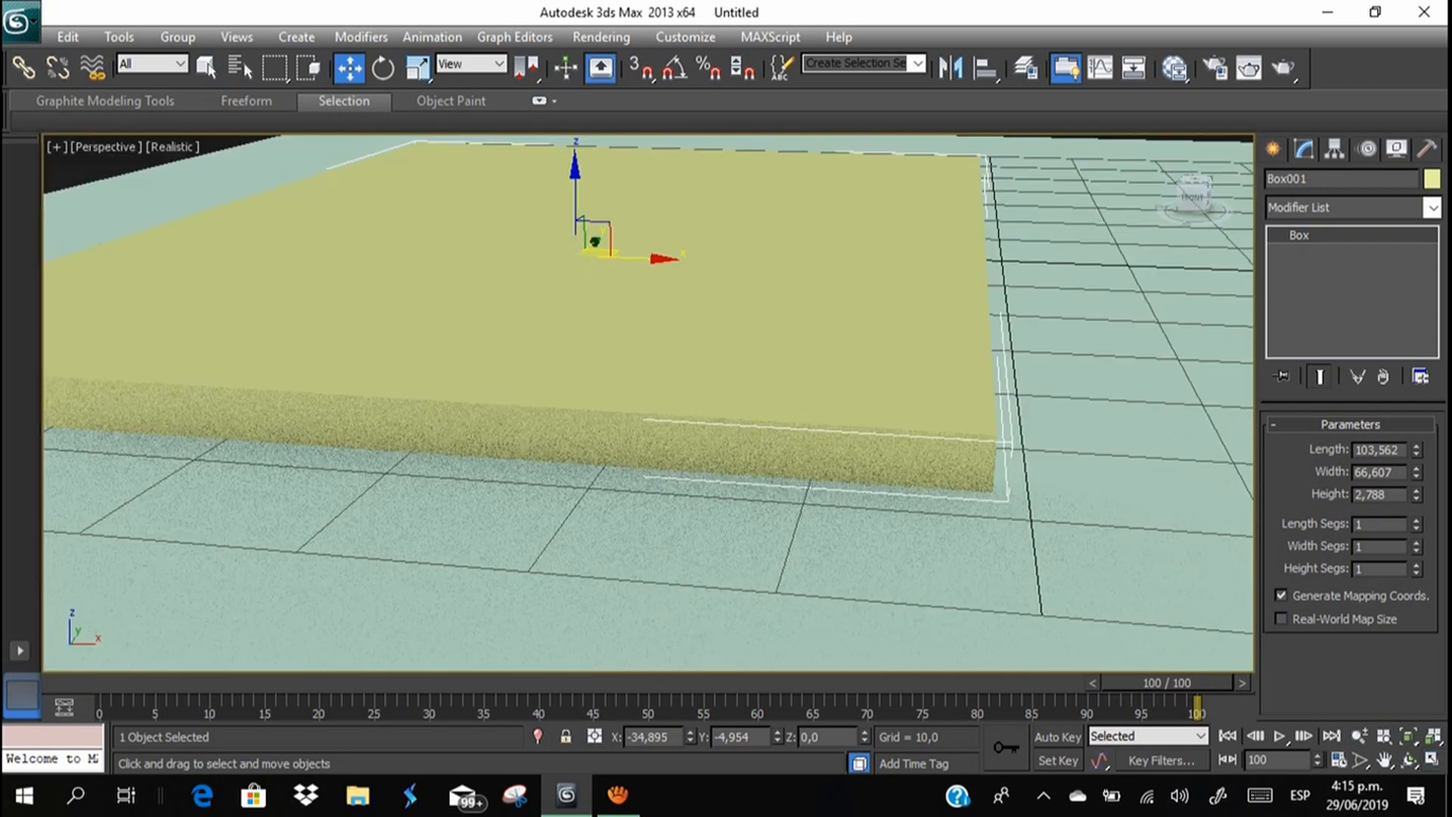
{"action": "middle_click_drag", "start_coordinate": [724, 400], "coordinate": [572, 405]}
{"action": "scroll", "coordinate": [648, 402], "scroll_direction": "down", "scroll_amount": 2}
{"action": "scroll", "coordinate": [649, 403], "scroll_direction": "down", "scroll_amount": 5}
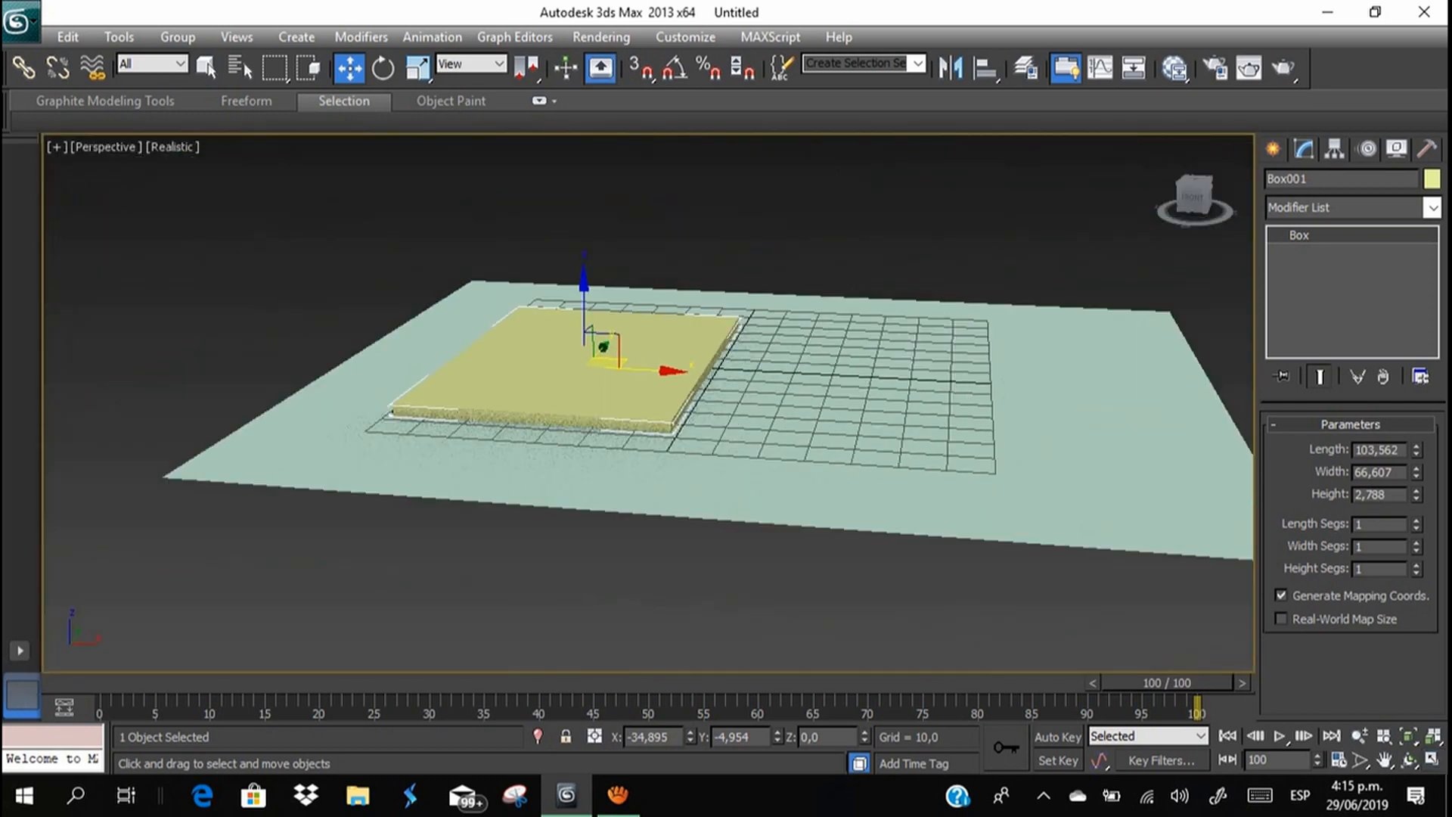
{"action": "left_click", "coordinate": [1194, 188]}
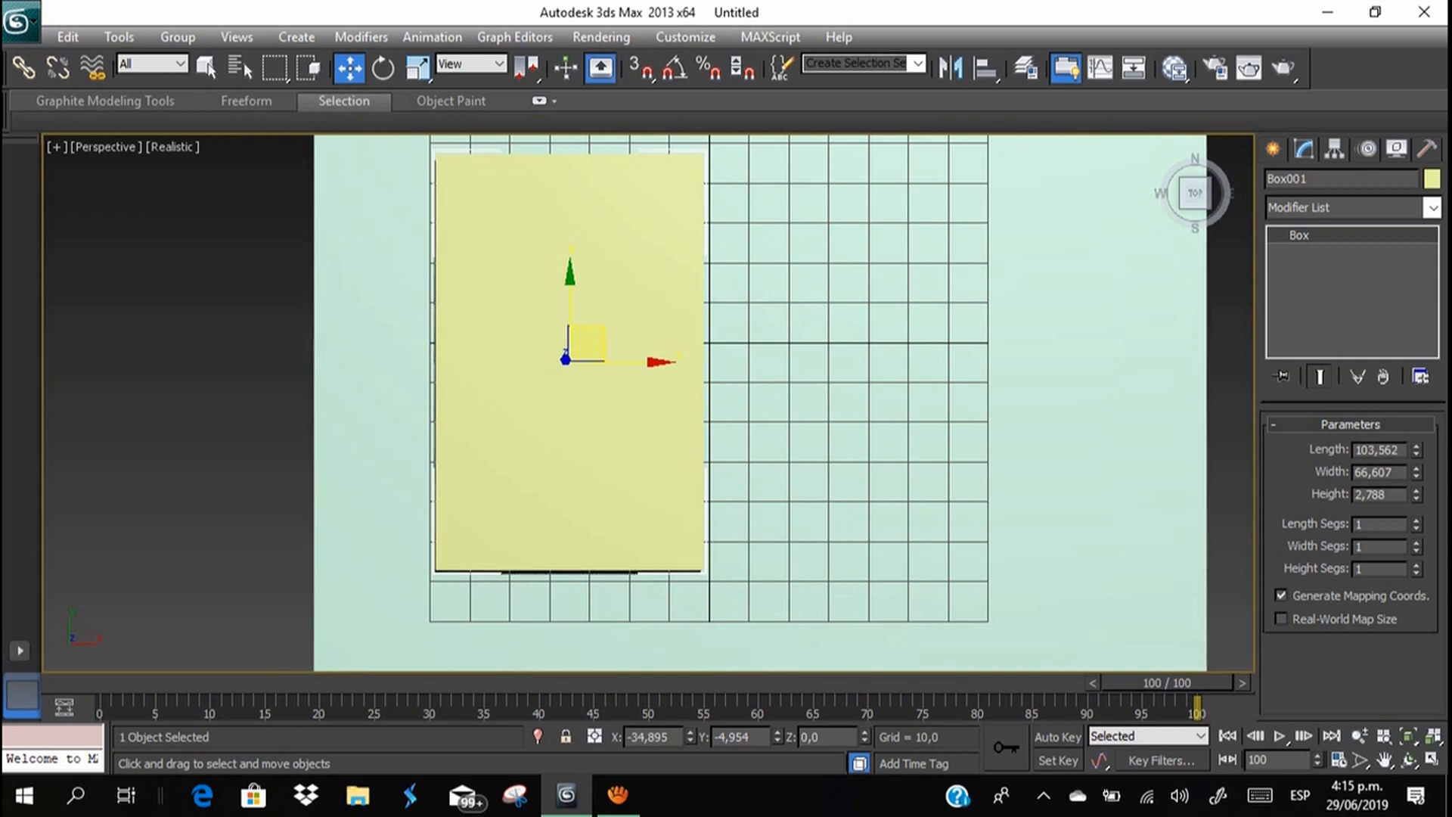
{"action": "scroll", "coordinate": [648, 403], "scroll_direction": "down", "scroll_amount": 8}
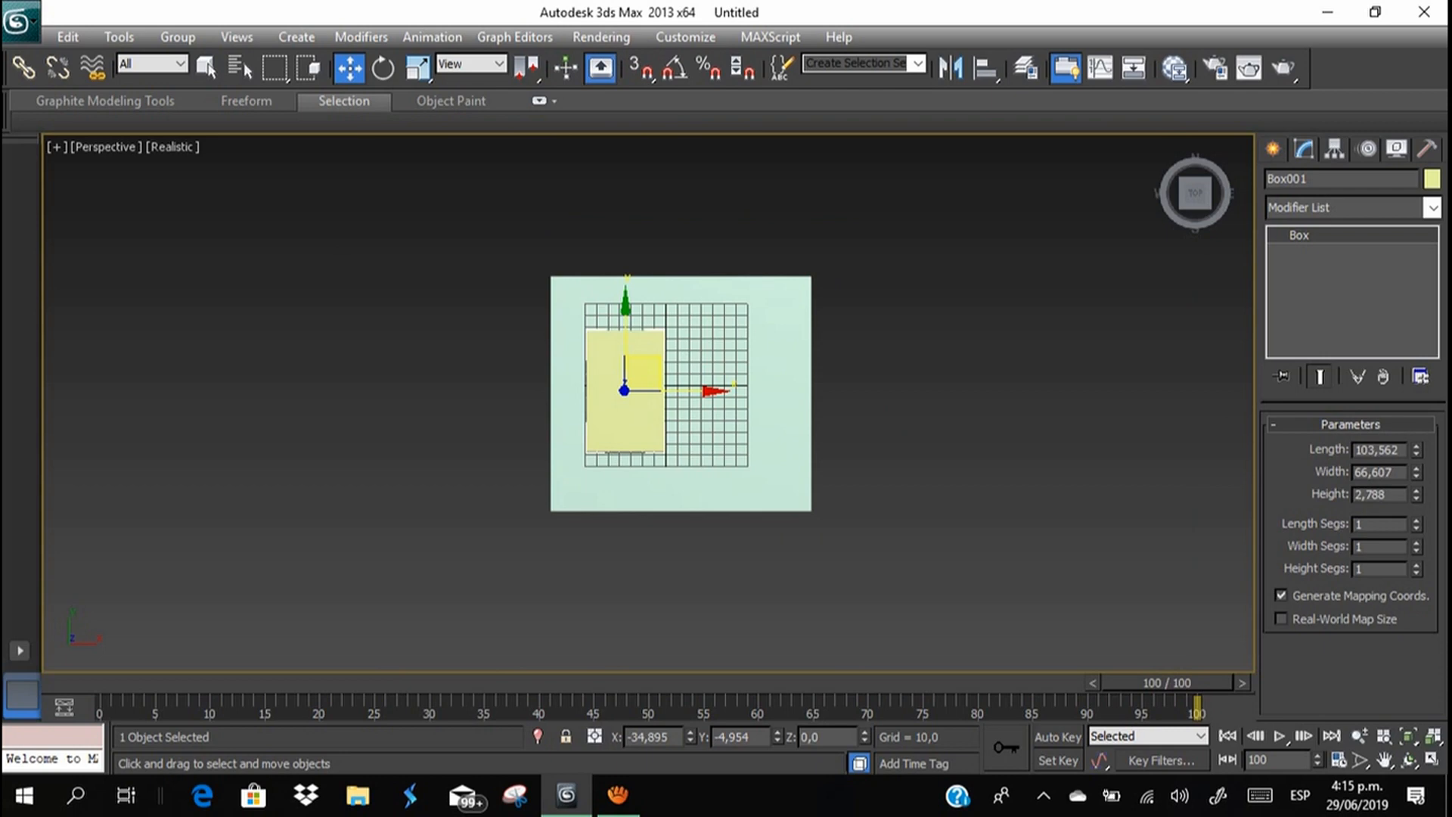
{"action": "middle_click_drag", "start_coordinate": [681, 393], "coordinate": [573, 435]}
{"action": "left_click", "coordinate": [1274, 149]}
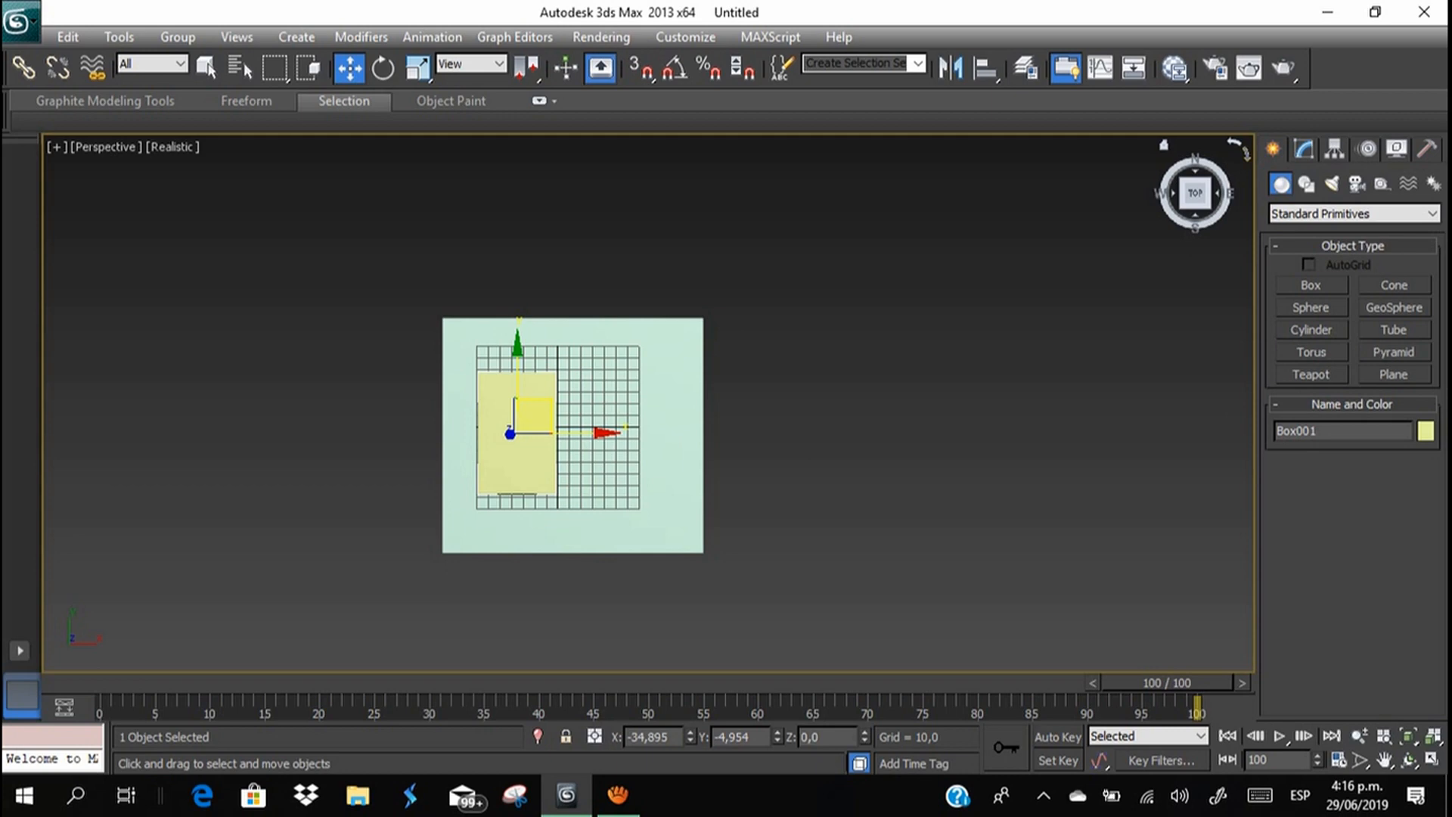
{"action": "left_click", "coordinate": [1307, 183]}
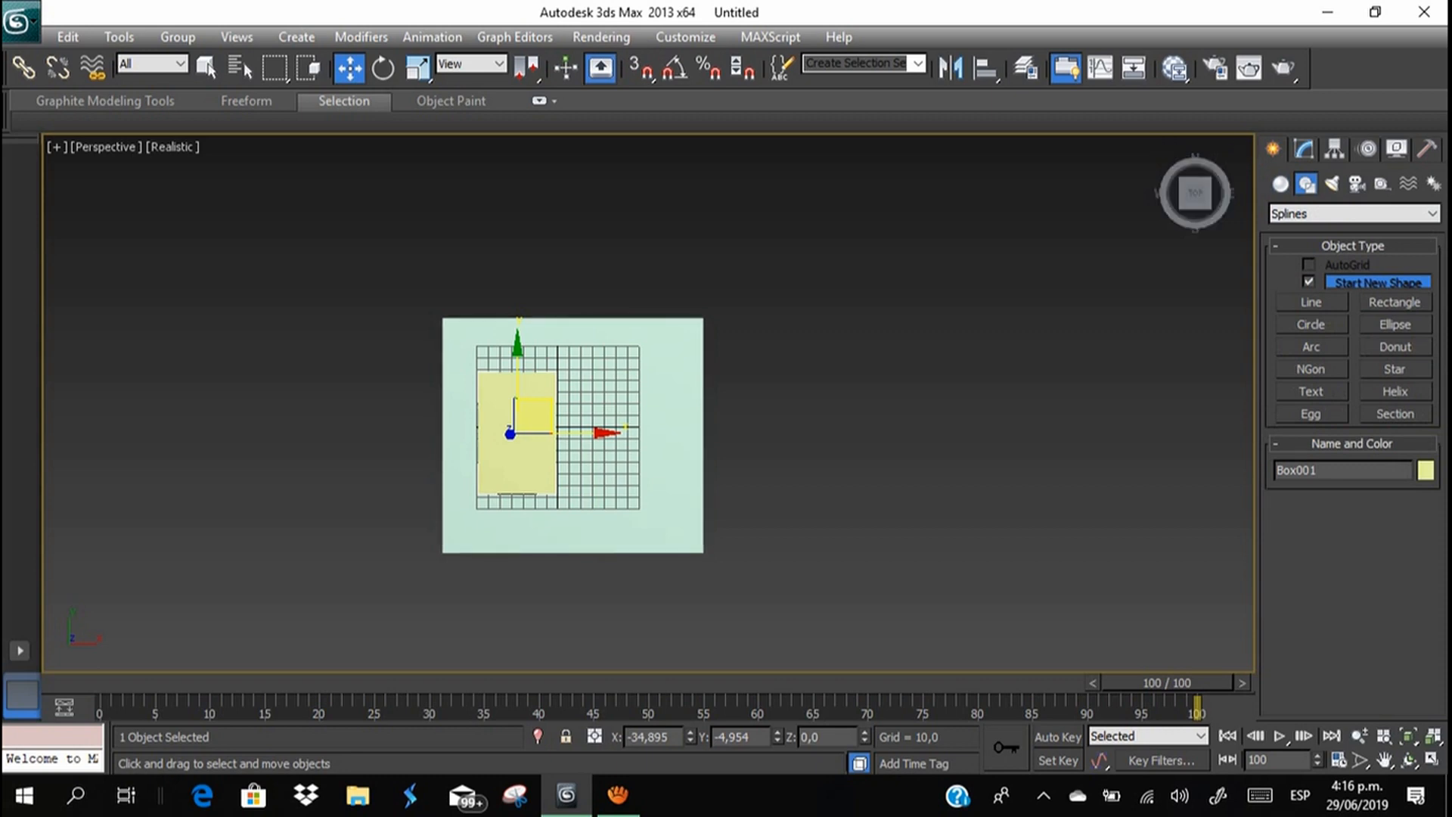
{"action": "left_click", "coordinate": [1311, 302]}
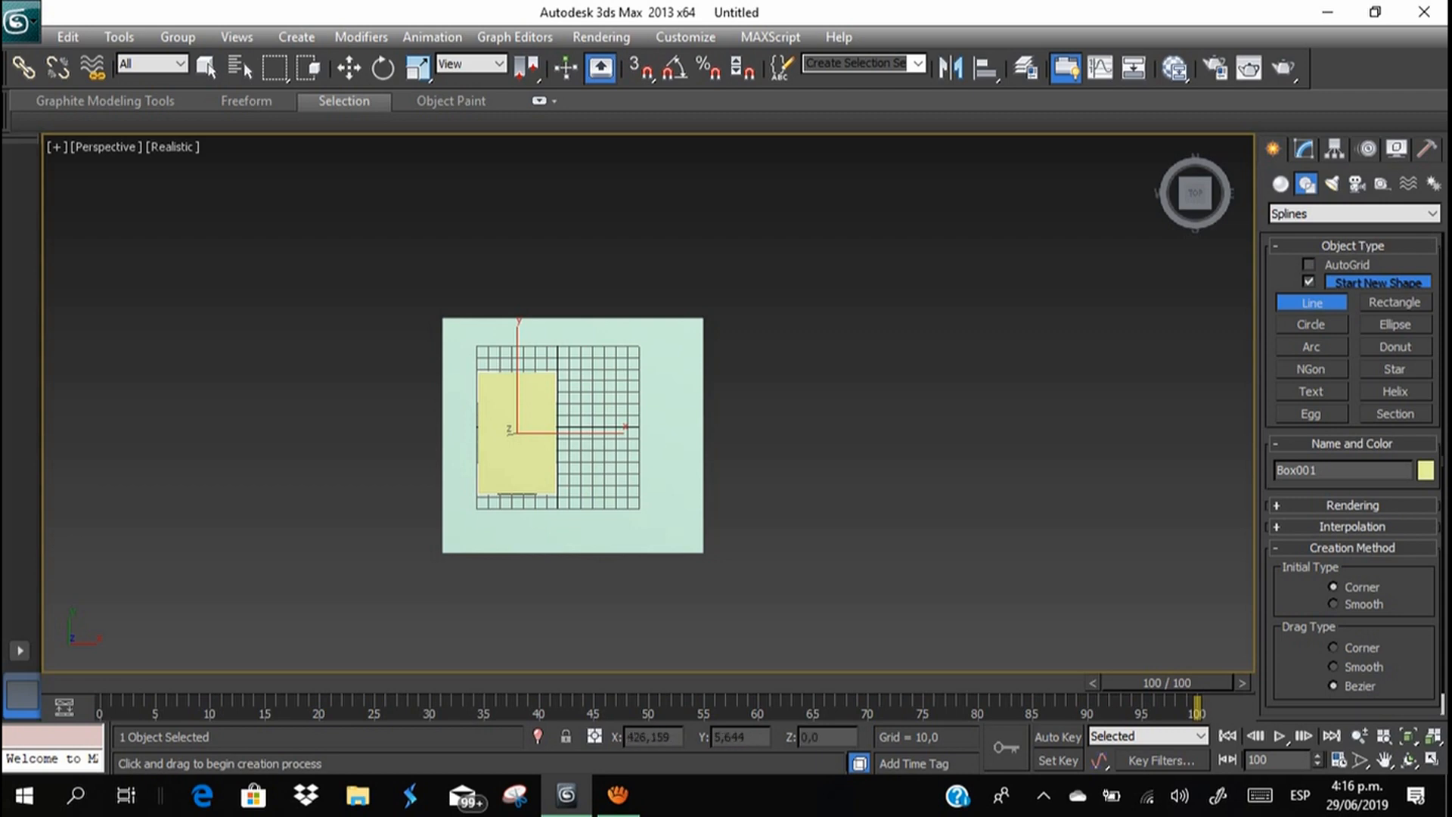
{"action": "left_click", "coordinate": [1313, 303]}
{"action": "left_click", "coordinate": [1281, 184]}
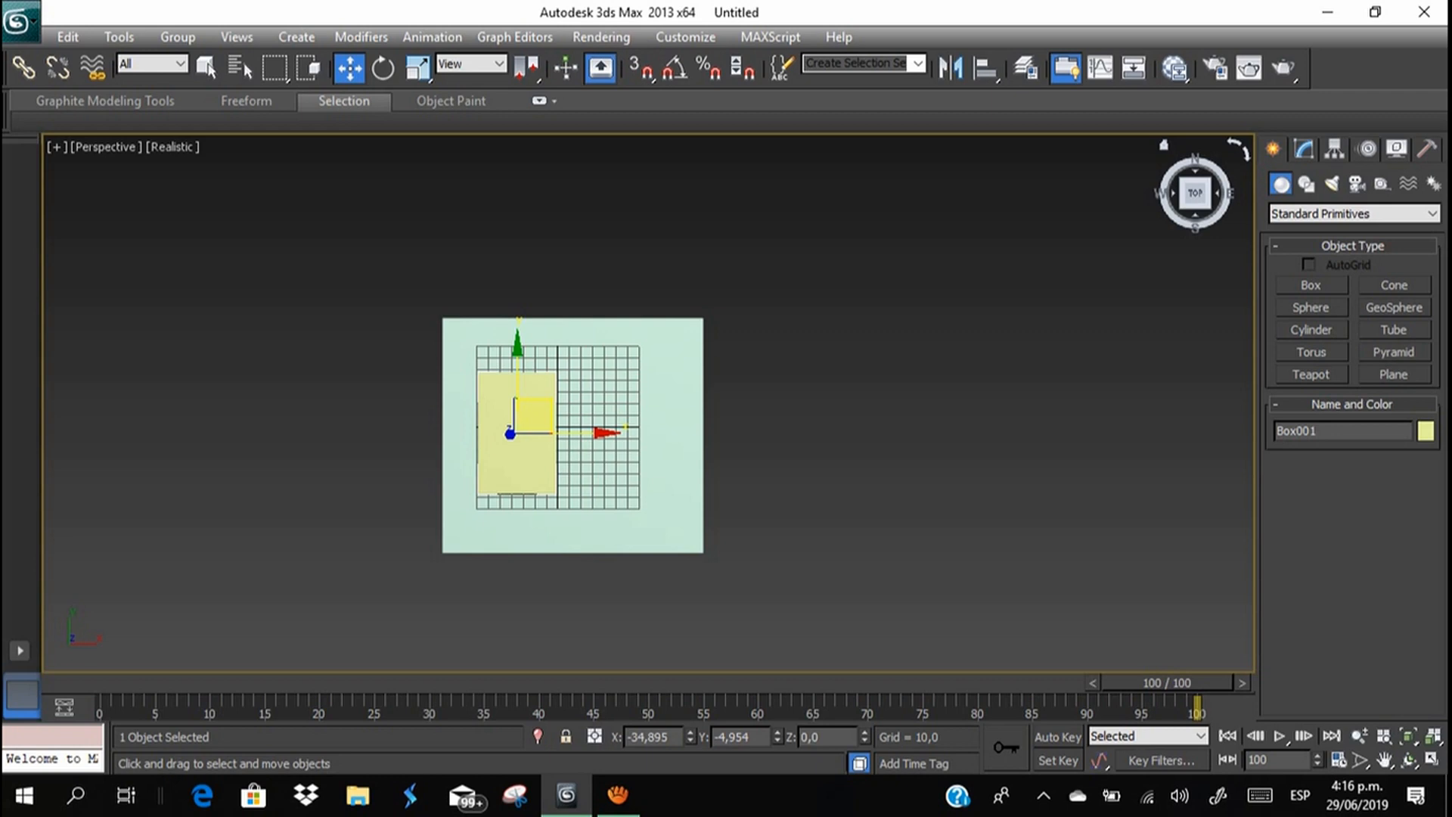
Create a long, narrow box beside the plane, about 199 long, 14 wide and 2.7 high.
{"action": "left_click", "coordinate": [1311, 284]}
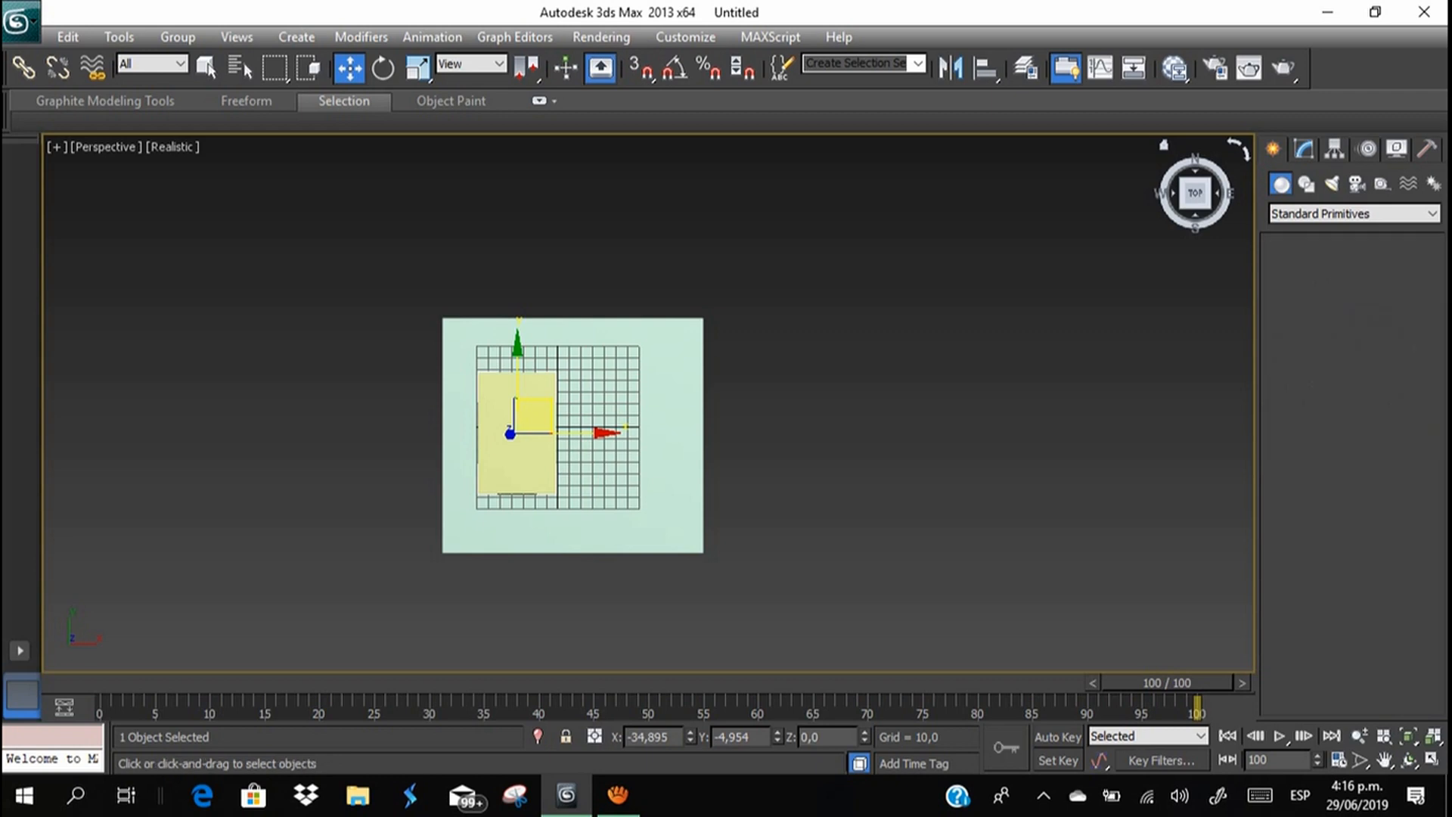
{"action": "left_click_drag", "start_coordinate": [737, 319], "coordinate": [753, 555]}
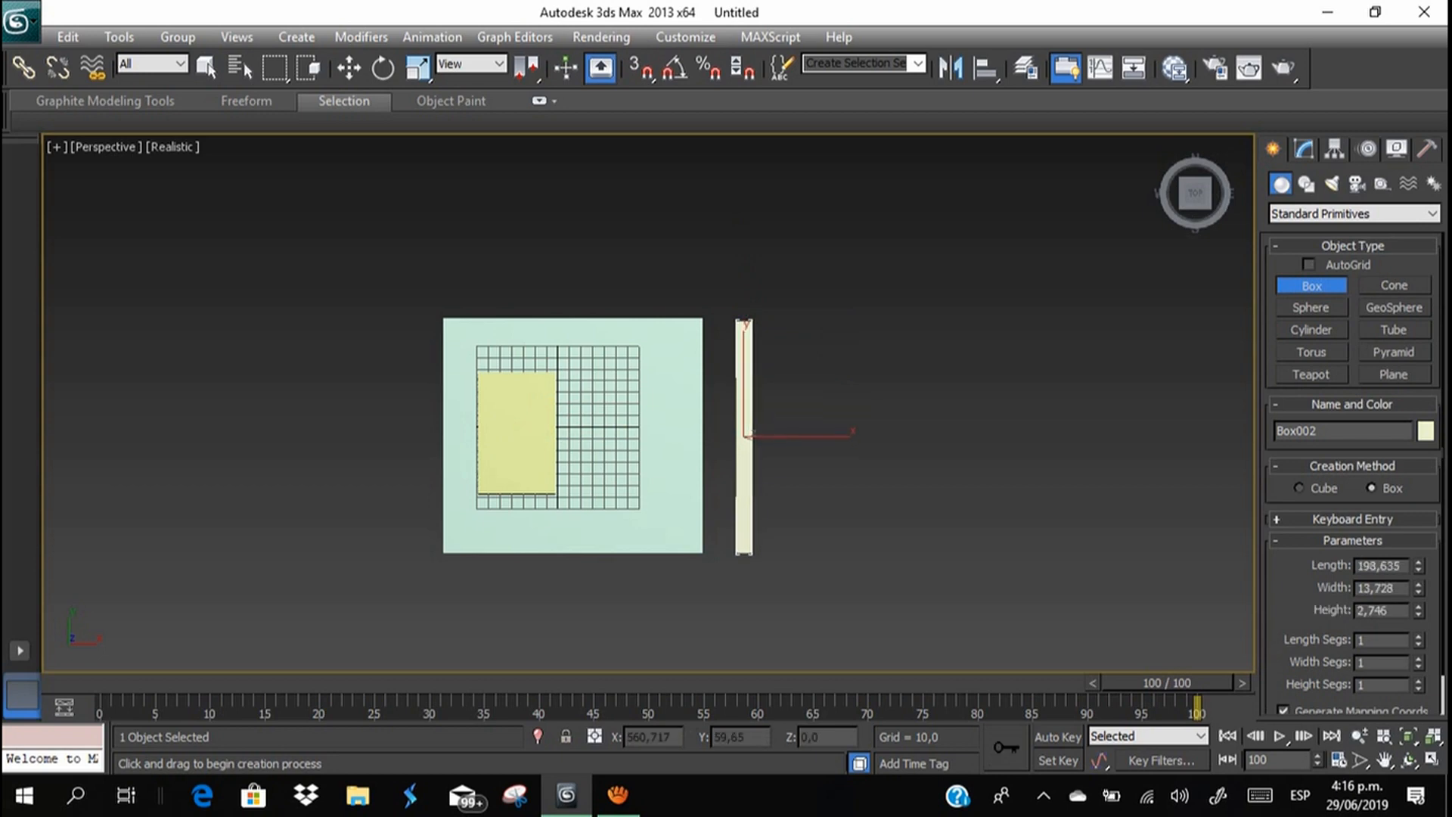
{"action": "middle_click_drag", "start_coordinate": [920, 447], "coordinate": [908, 314], "text": "alt"}
{"action": "scroll", "coordinate": [907, 314], "scroll_direction": "up", "scroll_amount": 7}
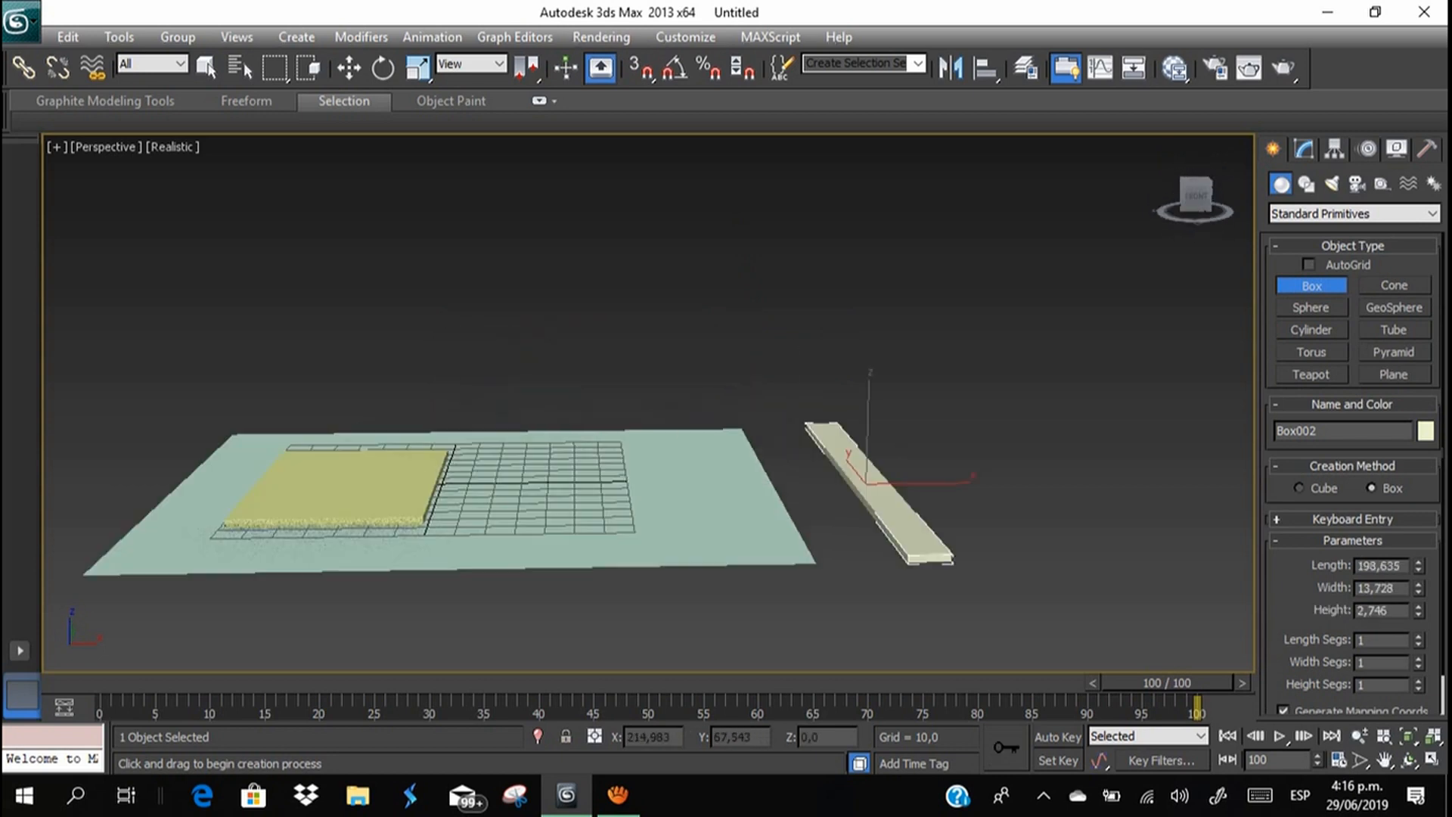
Scale the narrow box down to about 43% along X and stretch it taller along Z.
{"action": "middle_click_drag", "start_coordinate": [1082, 560], "coordinate": [780, 335]}
{"action": "scroll", "coordinate": [780, 335], "scroll_direction": "up", "scroll_amount": 3}
{"action": "mouse_move", "coordinate": [914, 288]}
{"action": "middle_mouse_down", "text": "alt"}
{"action": "mouse_move", "coordinate": [906, 317]}
{"action": "mouse_move", "coordinate": [931, 304]}
{"action": "middle_mouse_up", "text": "alt"}
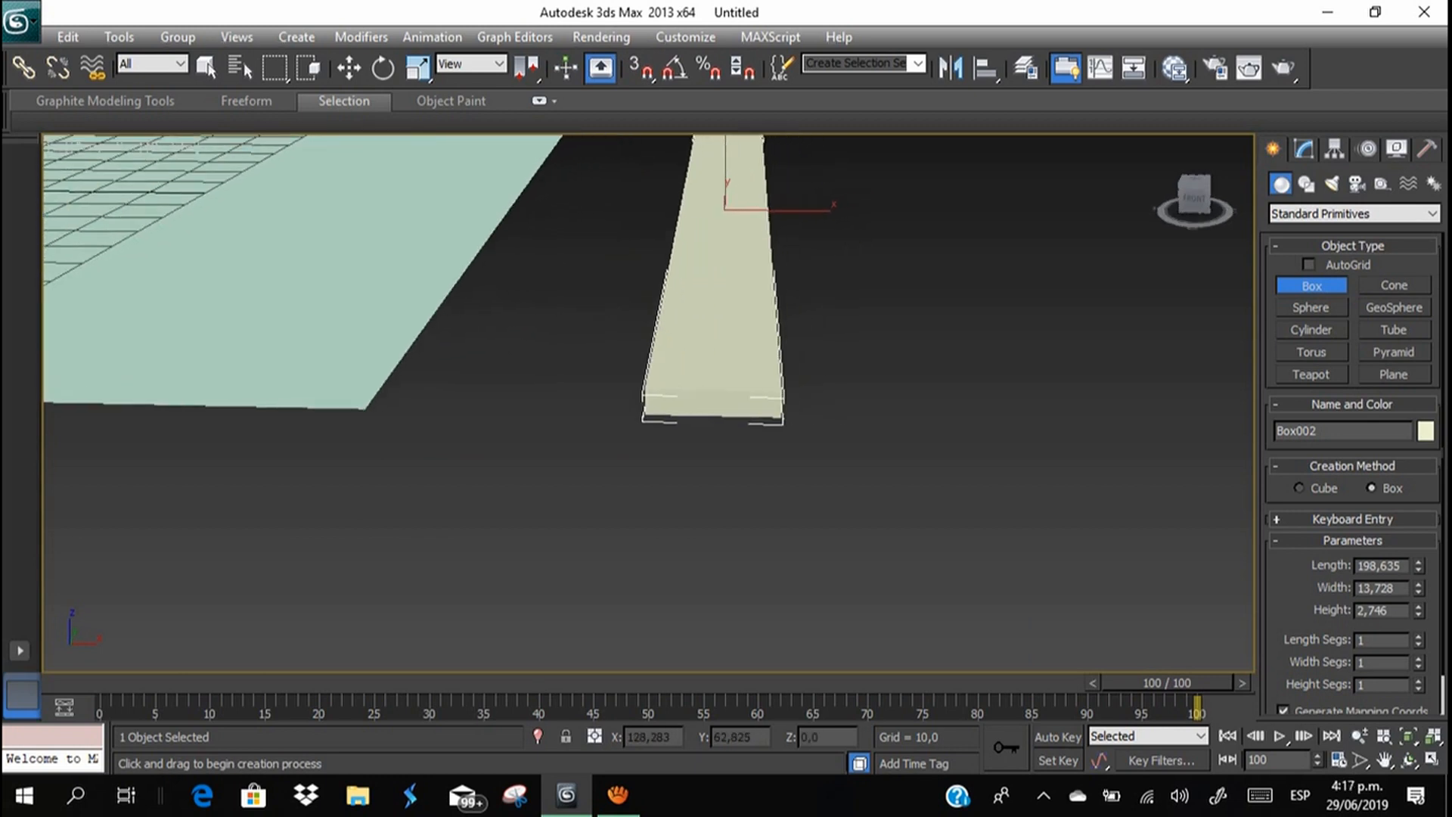
{"action": "left_click", "coordinate": [469, 65]}
{"action": "left_click", "coordinate": [418, 68]}
{"action": "mouse_move", "coordinate": [843, 310]}
{"action": "middle_mouse_down", "text": "alt"}
{"action": "mouse_move", "coordinate": [829, 263]}
{"action": "mouse_move", "coordinate": [829, 335]}
{"action": "middle_mouse_up", "text": "alt"}
{"action": "left_click", "coordinate": [419, 67]}
{"action": "key", "text": "r"}
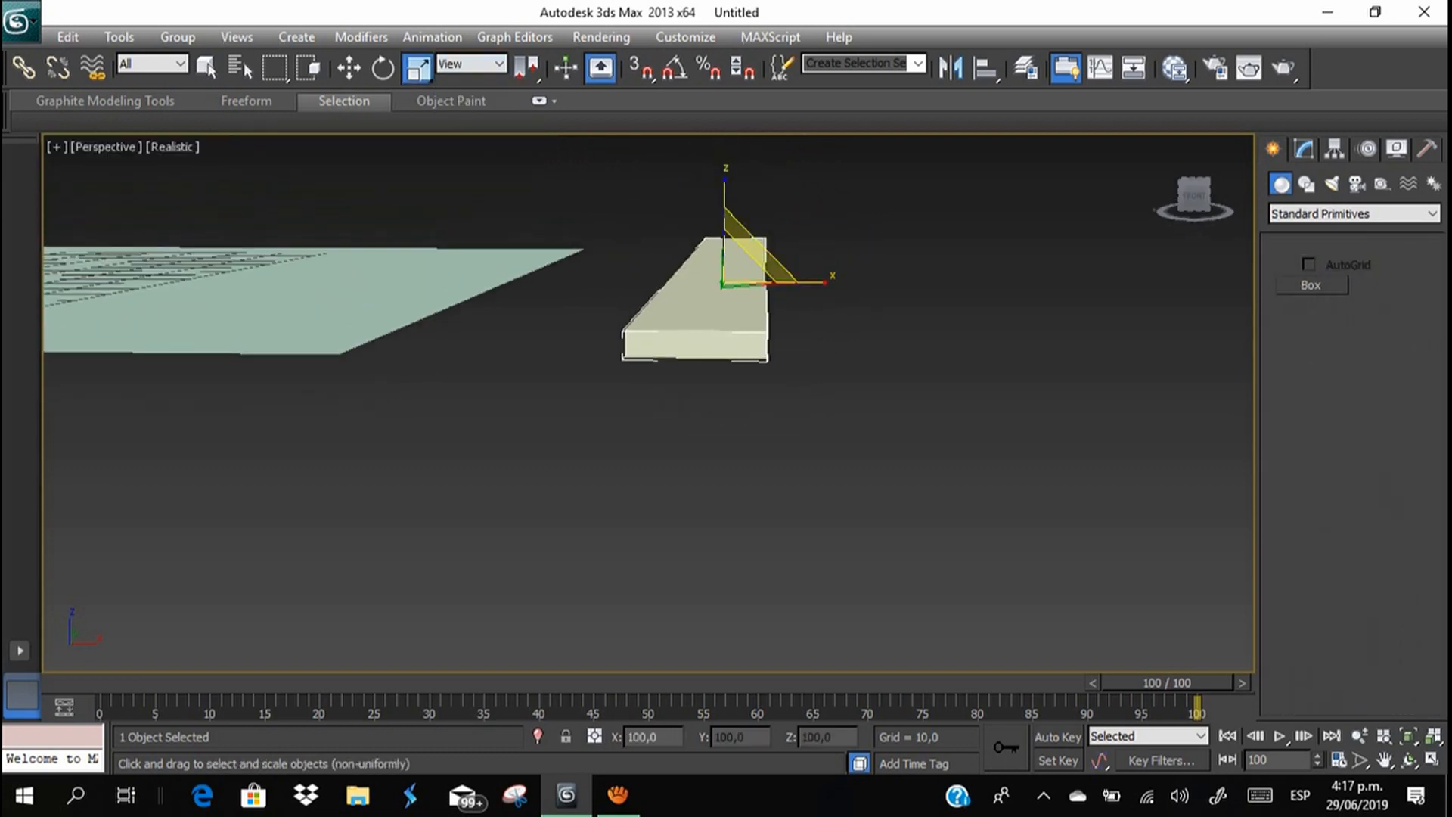
{"action": "mouse_move", "coordinate": [810, 283]}
{"action": "left_mouse_down"}
{"action": "mouse_move", "coordinate": [746, 280]}
{"action": "mouse_move", "coordinate": [854, 283]}
{"action": "mouse_move", "coordinate": [834, 283]}
{"action": "left_mouse_up"}
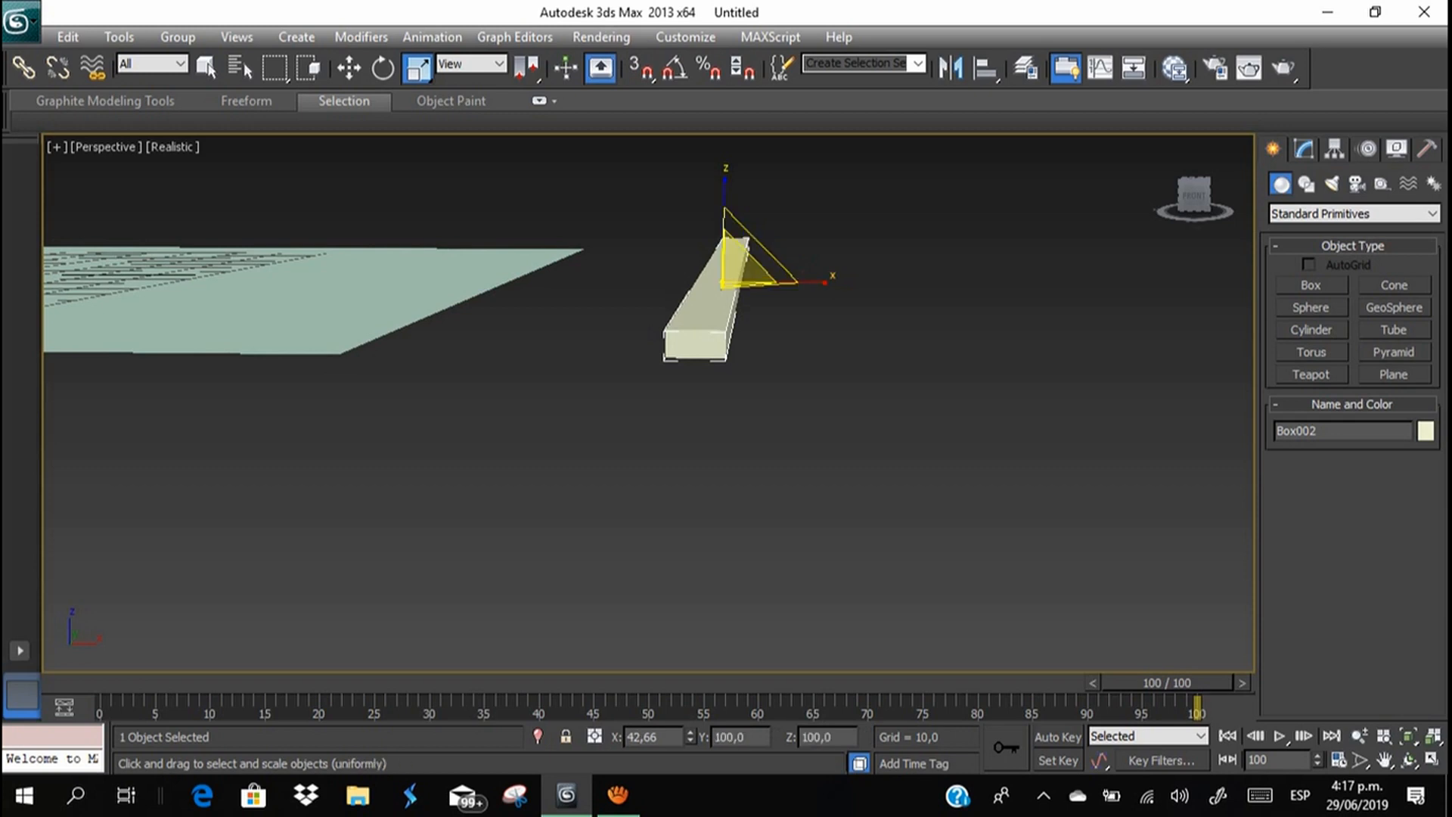
{"action": "left_click_drag", "start_coordinate": [807, 283], "coordinate": [811, 283]}
{"action": "left_click_drag", "start_coordinate": [725, 201], "coordinate": [725, 156]}
{"action": "key", "text": "w"}
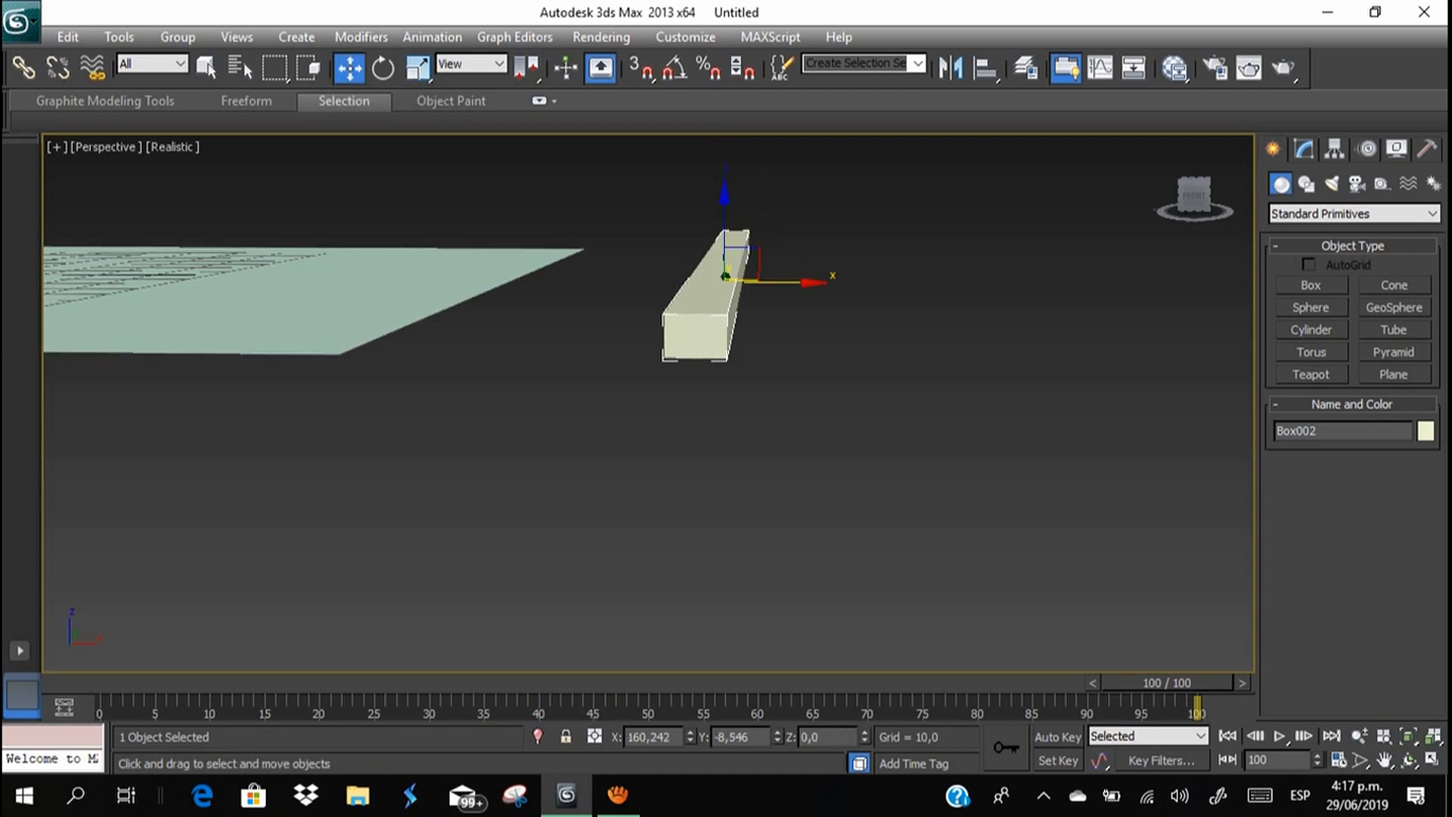
Switch the Perspective viewport to wireframe display with the narrow box in close view.
{"action": "key", "text": "F3"}
{"action": "scroll", "coordinate": [649, 404], "scroll_direction": "up", "scroll_amount": 3}
{"action": "mouse_move", "coordinate": [724, 318]}
{"action": "middle_mouse_down"}
{"action": "mouse_move", "coordinate": [648, 378]}
{"action": "mouse_move", "coordinate": [736, 333]}
{"action": "middle_mouse_up"}
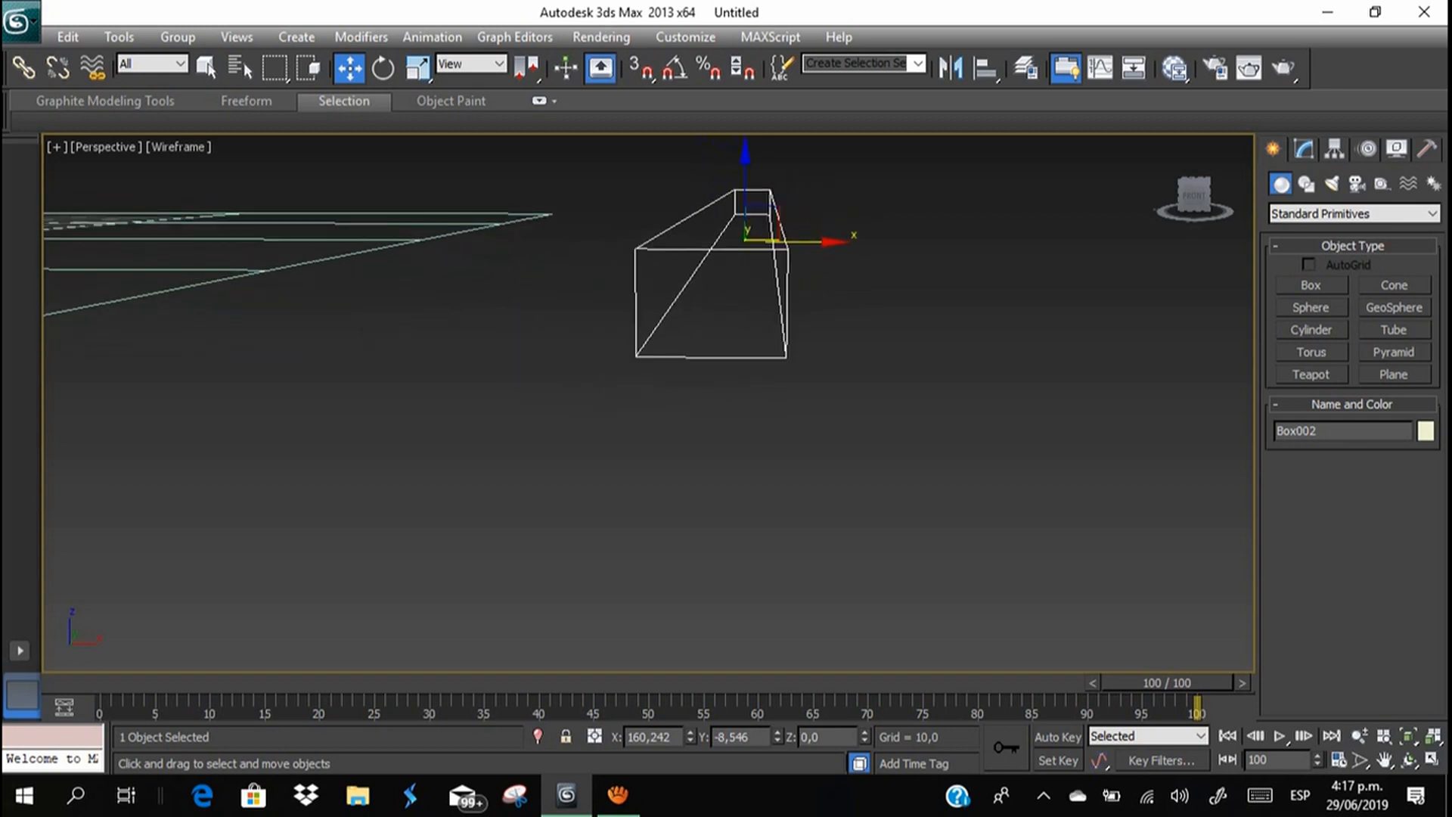
Set the narrow box's length segments to 6 and its width segments to 4.
{"action": "left_click", "coordinate": [1304, 149]}
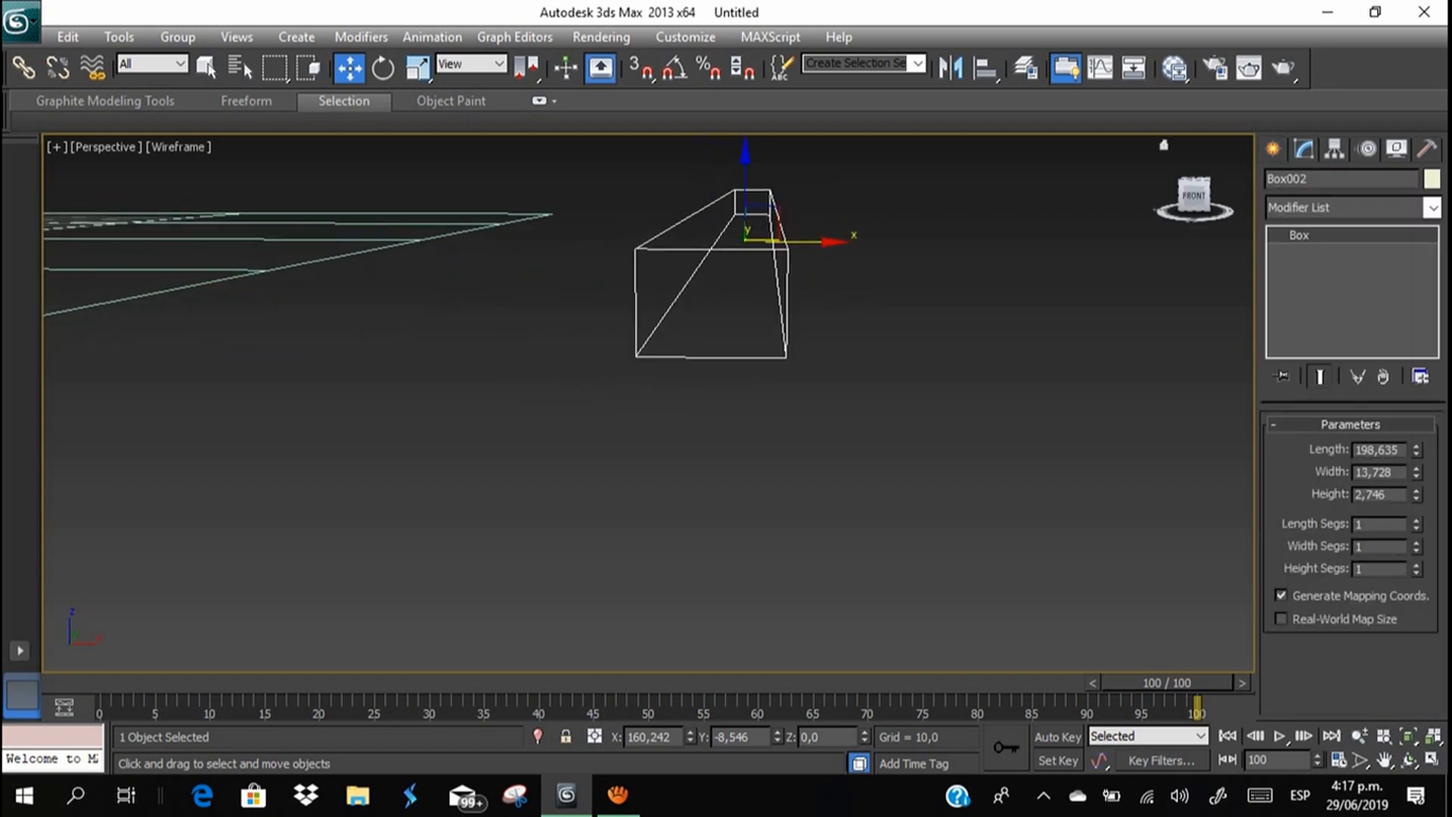
{"action": "left_click", "coordinate": [1417, 520]}
{"action": "left_click", "coordinate": [1417, 521]}
{"action": "left_click", "coordinate": [1417, 520]}
{"action": "left_click", "coordinate": [1416, 521]}
{"action": "left_click", "coordinate": [1417, 521]}
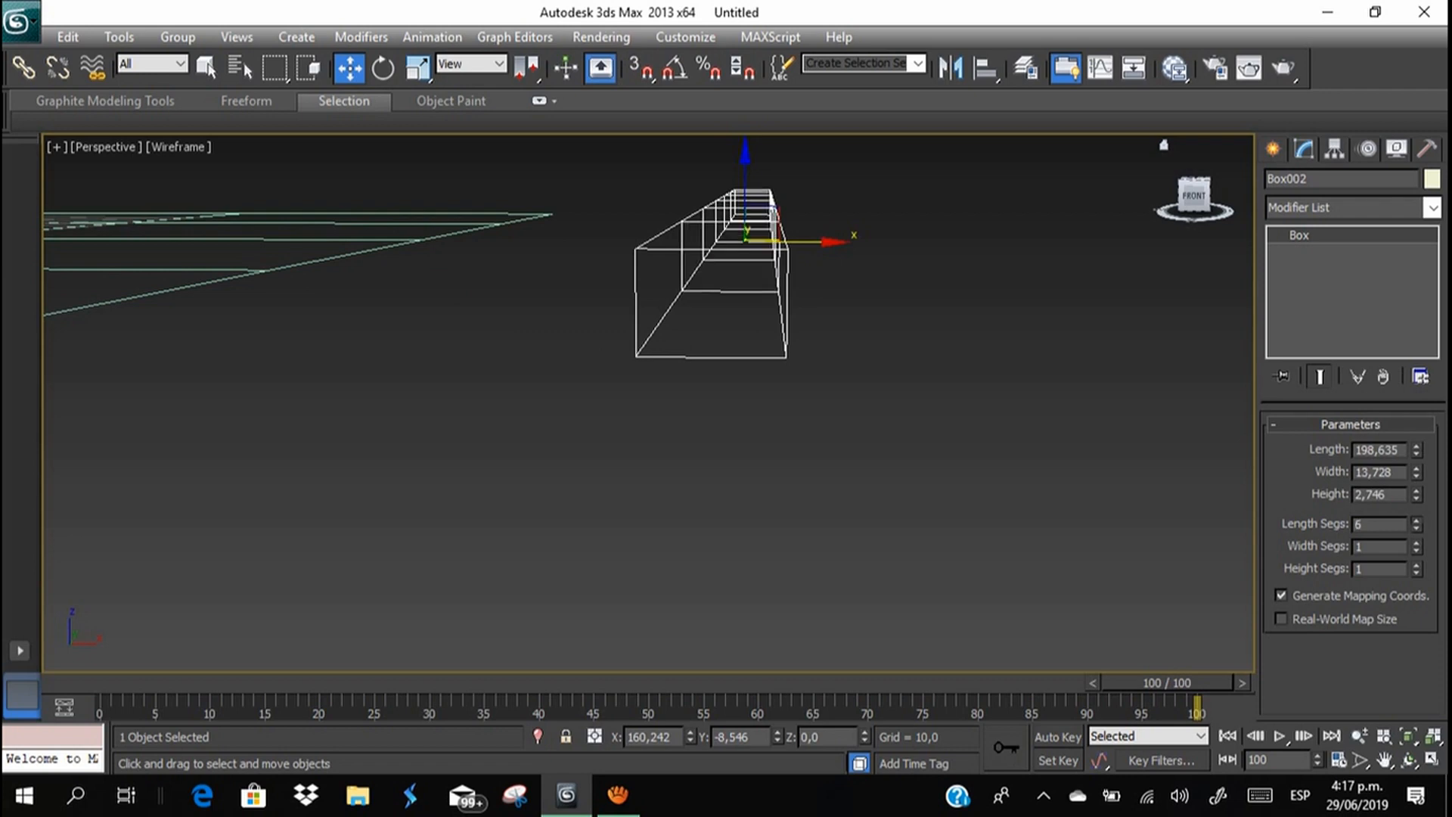
{"action": "left_click", "coordinate": [1417, 542]}
{"action": "left_click", "coordinate": [1417, 542]}
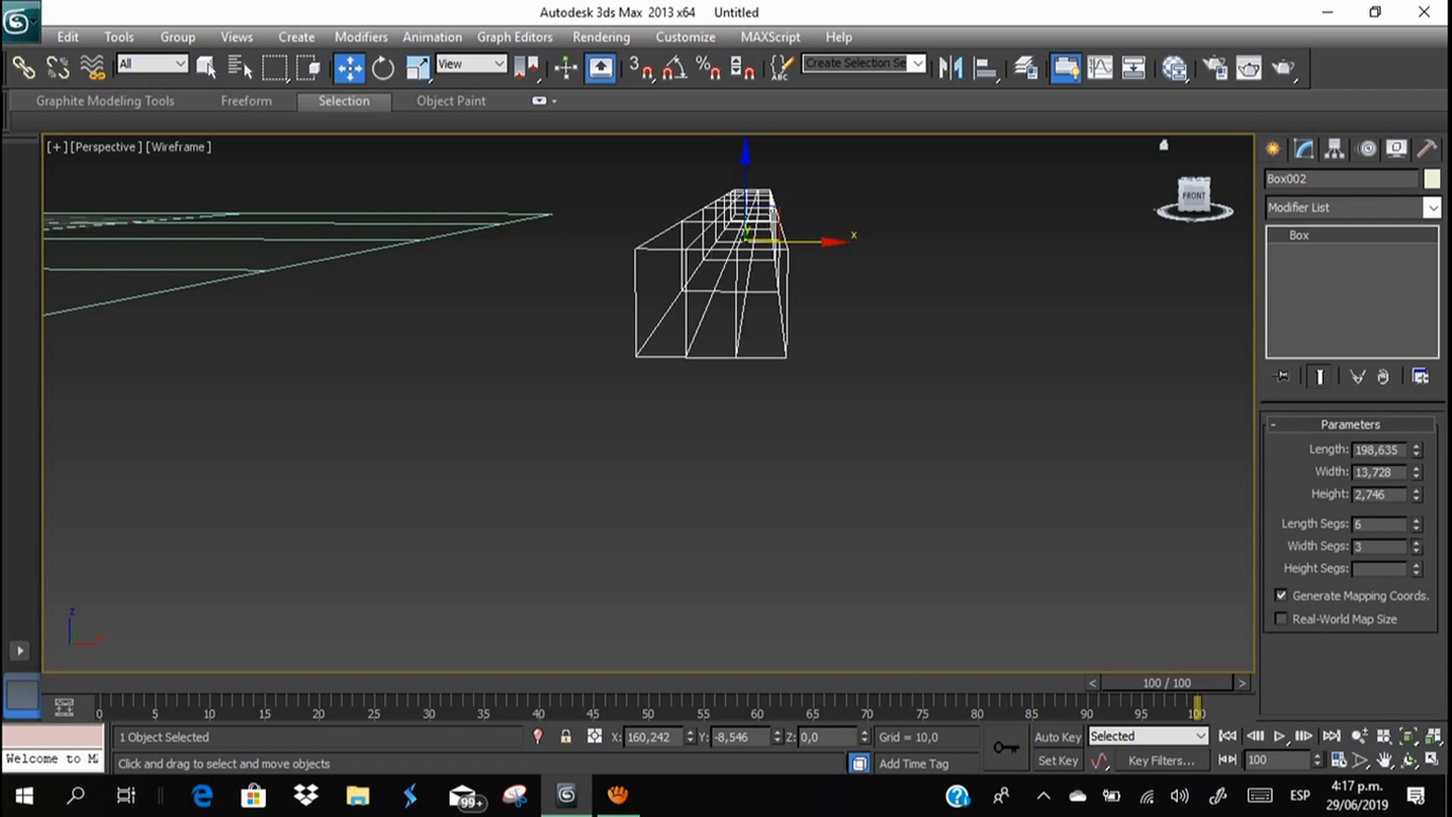
{"action": "left_click", "coordinate": [1417, 542]}
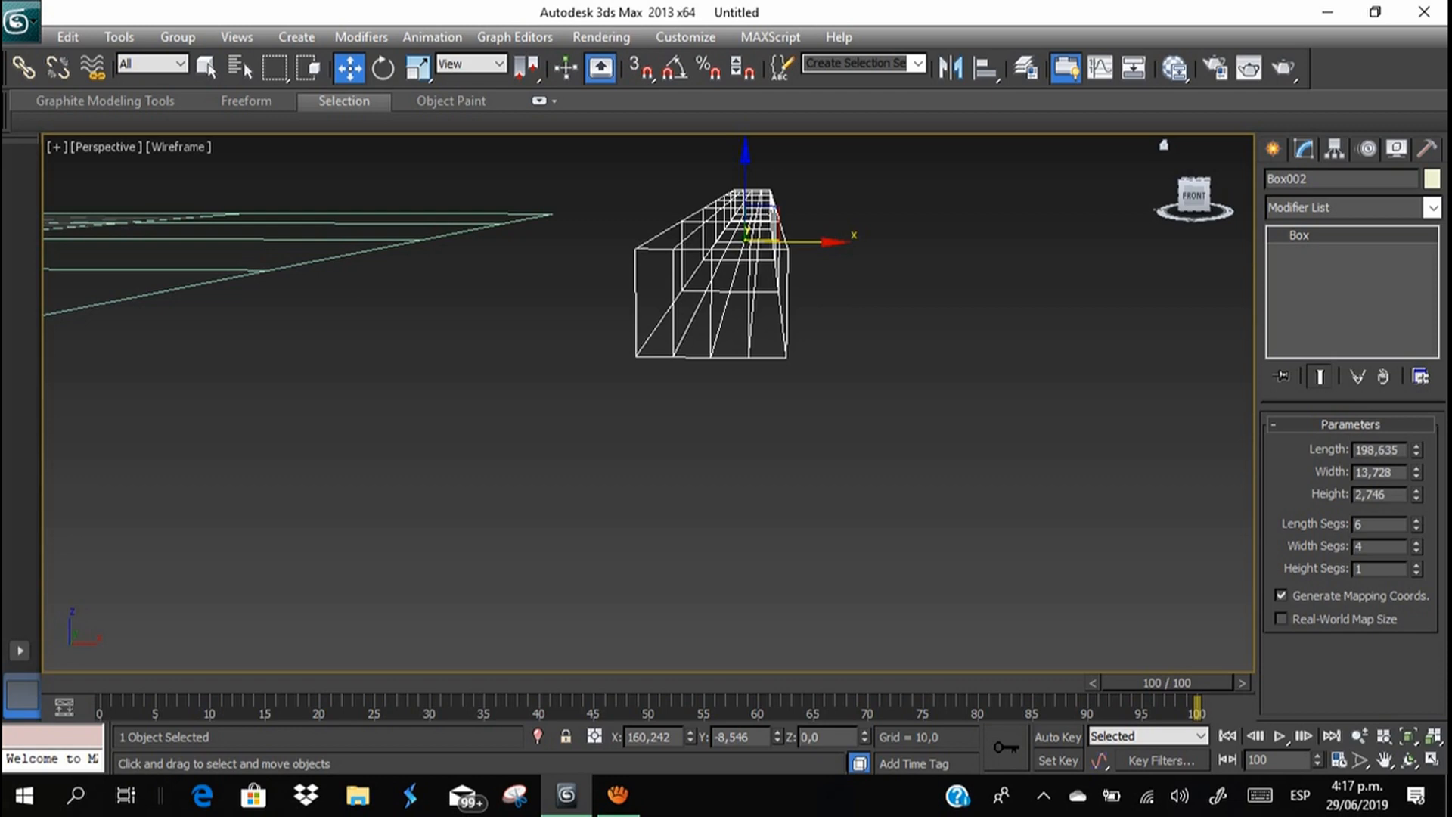
Set the narrow box's height segments to 4.
{"action": "left_click", "coordinate": [1417, 565]}
{"action": "left_click", "coordinate": [1417, 564]}
{"action": "left_click", "coordinate": [1417, 565]}
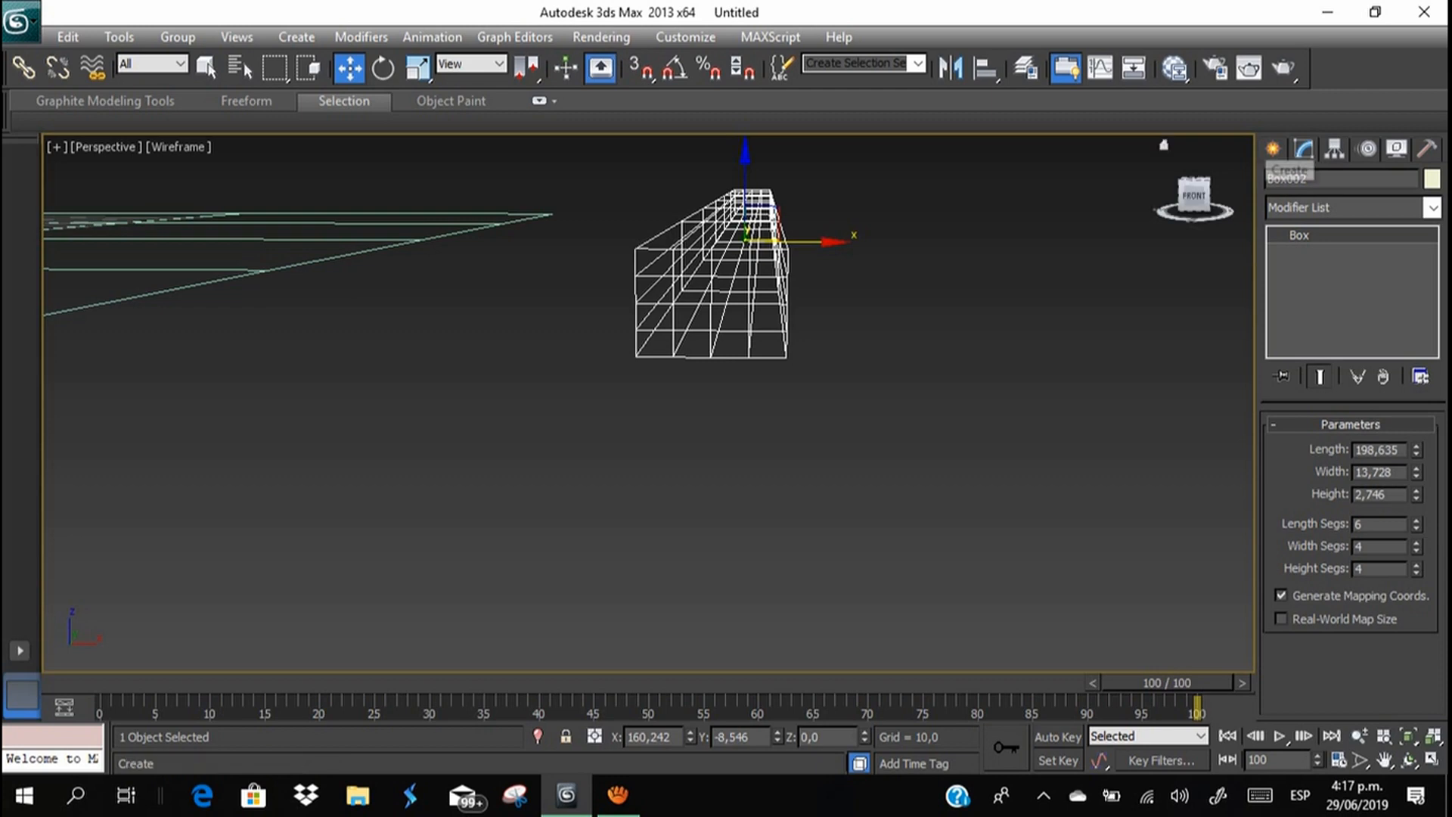
Convert the narrow segmented box to an Editable Poly.
{"action": "left_click", "coordinate": [1274, 150]}
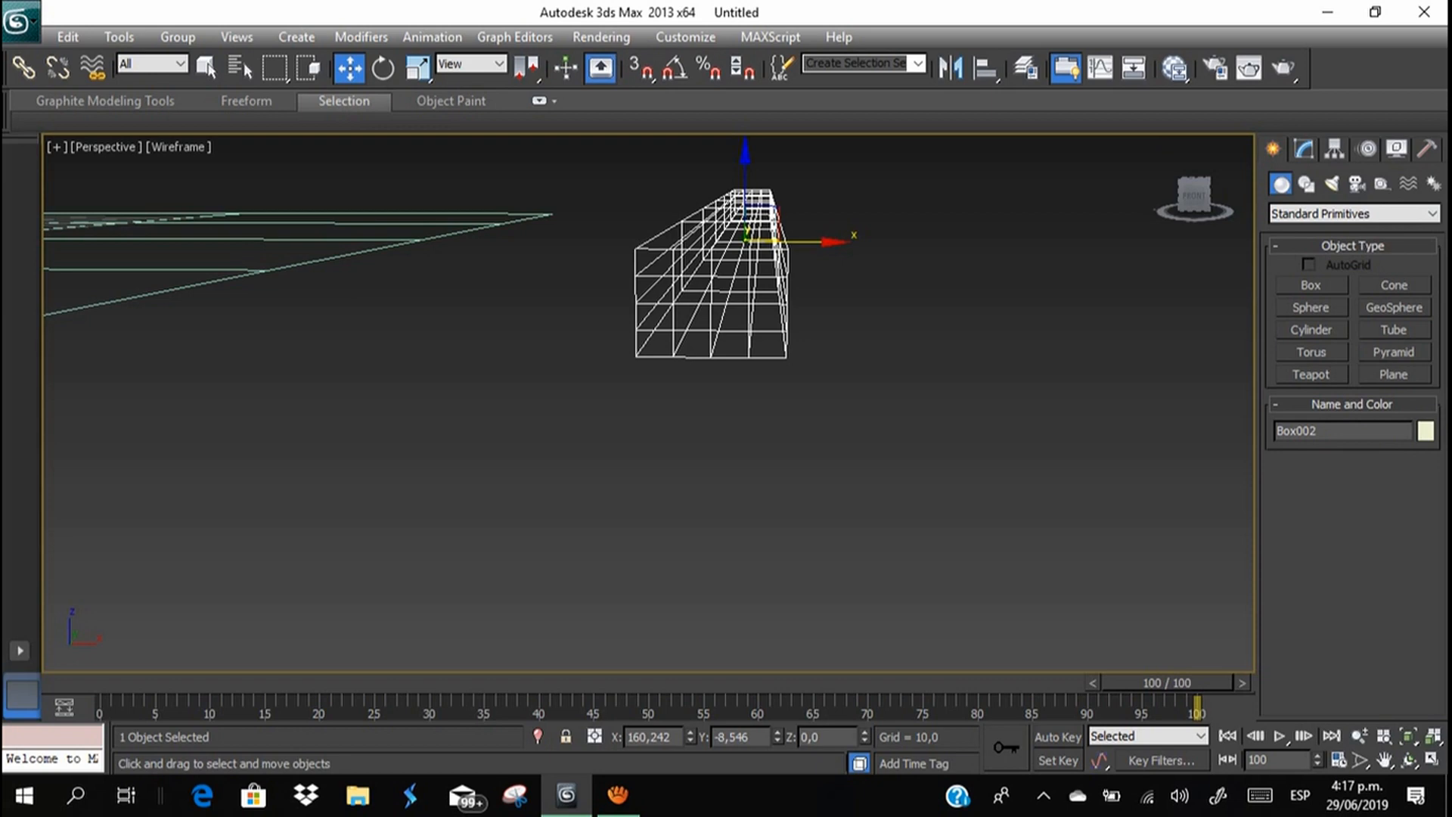
{"action": "left_click_drag", "start_coordinate": [1195, 197], "coordinate": [1209, 160]}
{"action": "middle_click_drag", "start_coordinate": [742, 244], "coordinate": [653, 429]}
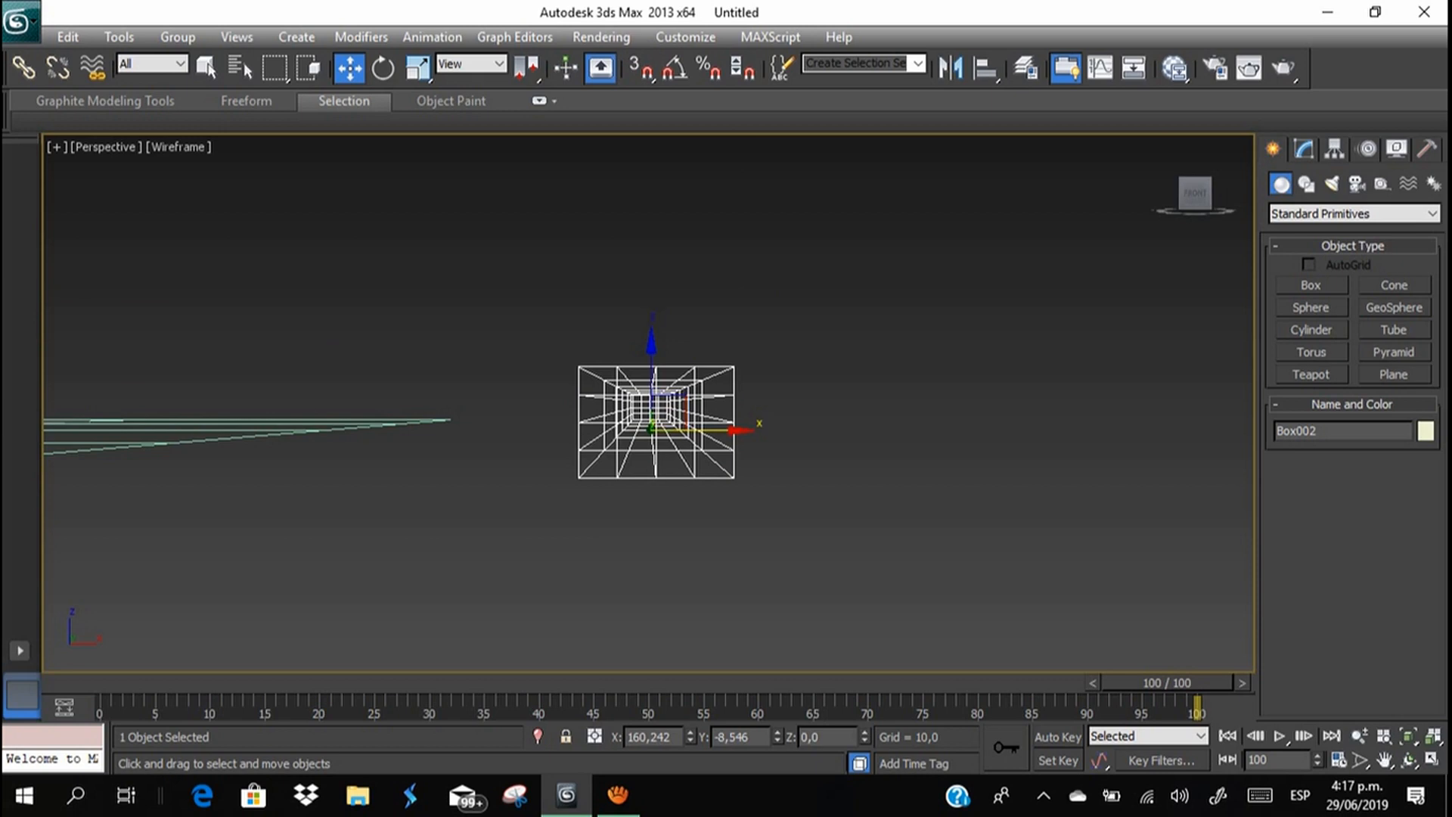
{"action": "right_click", "coordinate": [690, 388]}
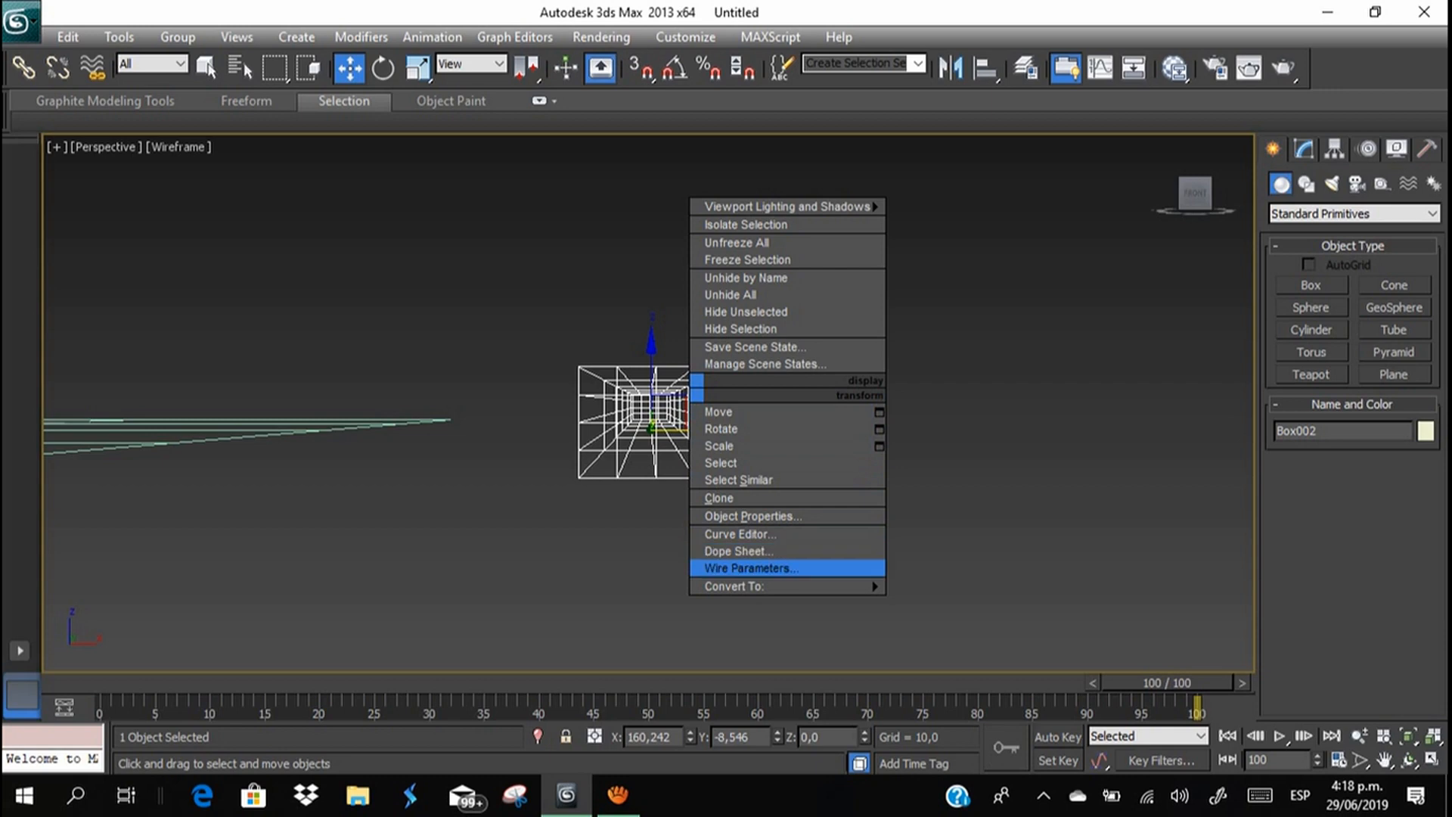
{"action": "mouse_move", "coordinate": [832, 586]}
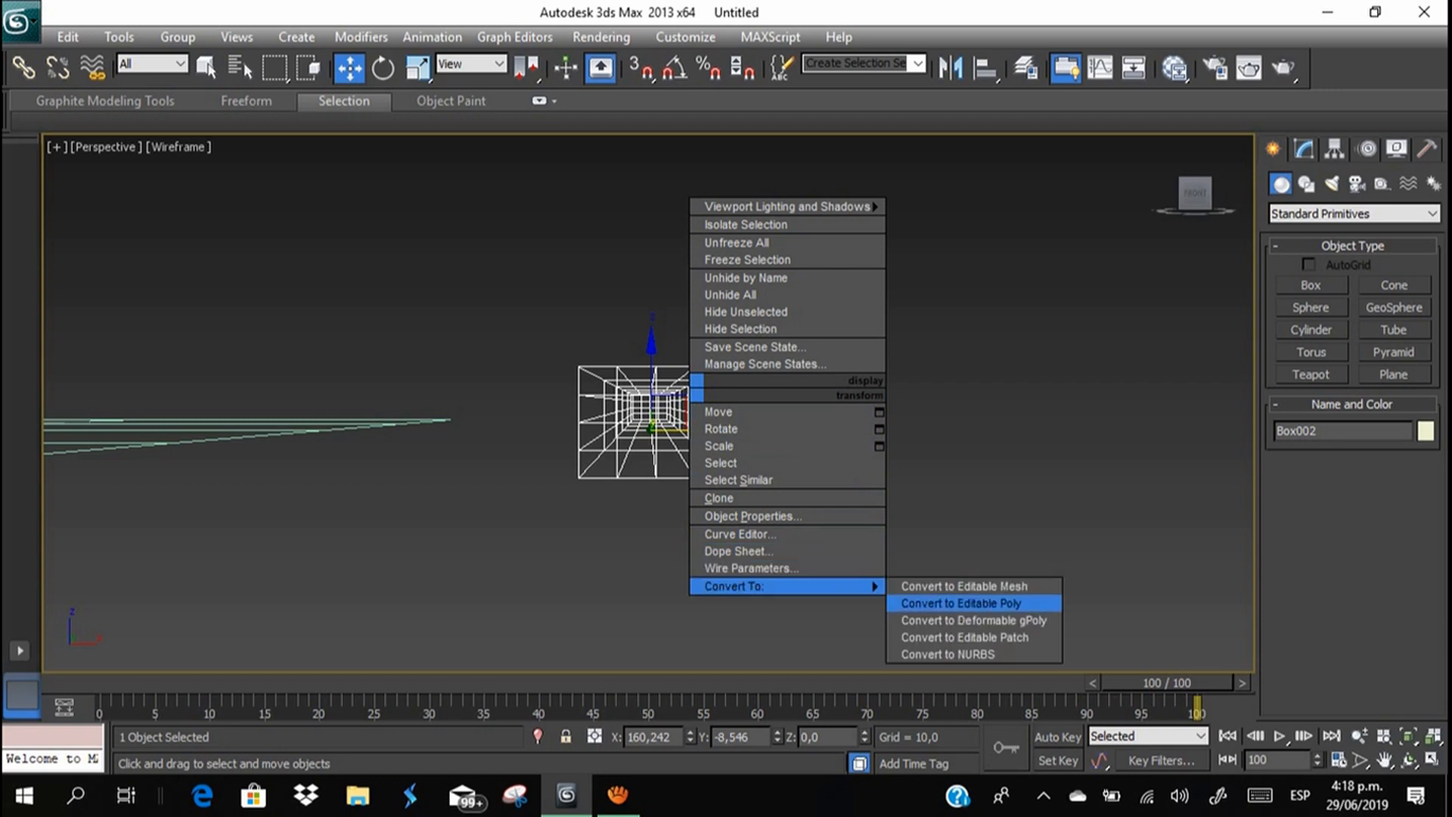
{"action": "left_click", "coordinate": [960, 603]}
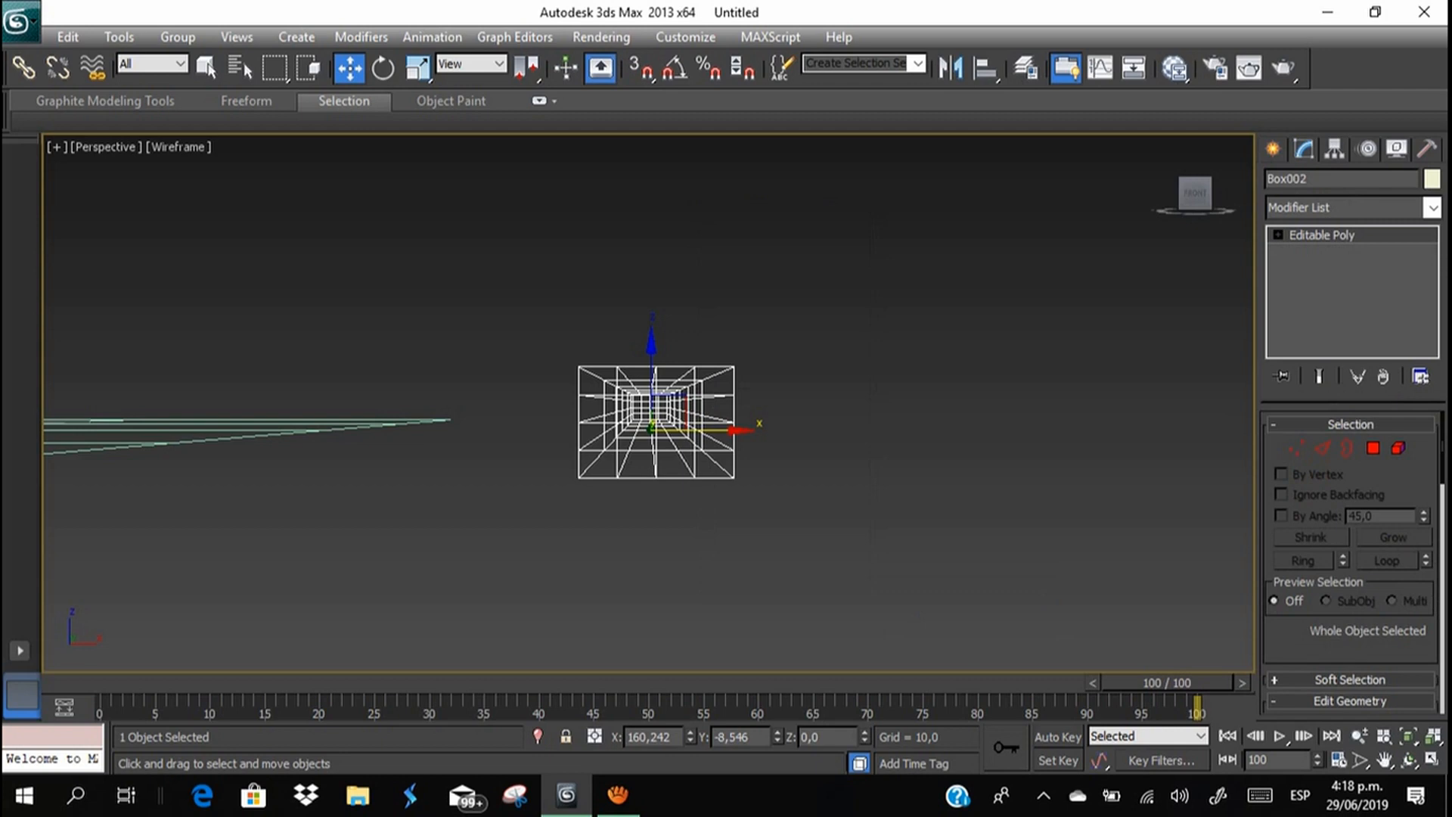
Try deleting the vertices at one upper corner along the narrow box in vertex mode, and undo the deletion.
{"action": "left_click", "coordinate": [1296, 447]}
{"action": "middle_click_drag", "start_coordinate": [680, 424], "coordinate": [656, 440]}
{"action": "left_click_drag", "start_coordinate": [622, 331], "coordinate": [740, 414]}
{"action": "key", "text": "Delete"}
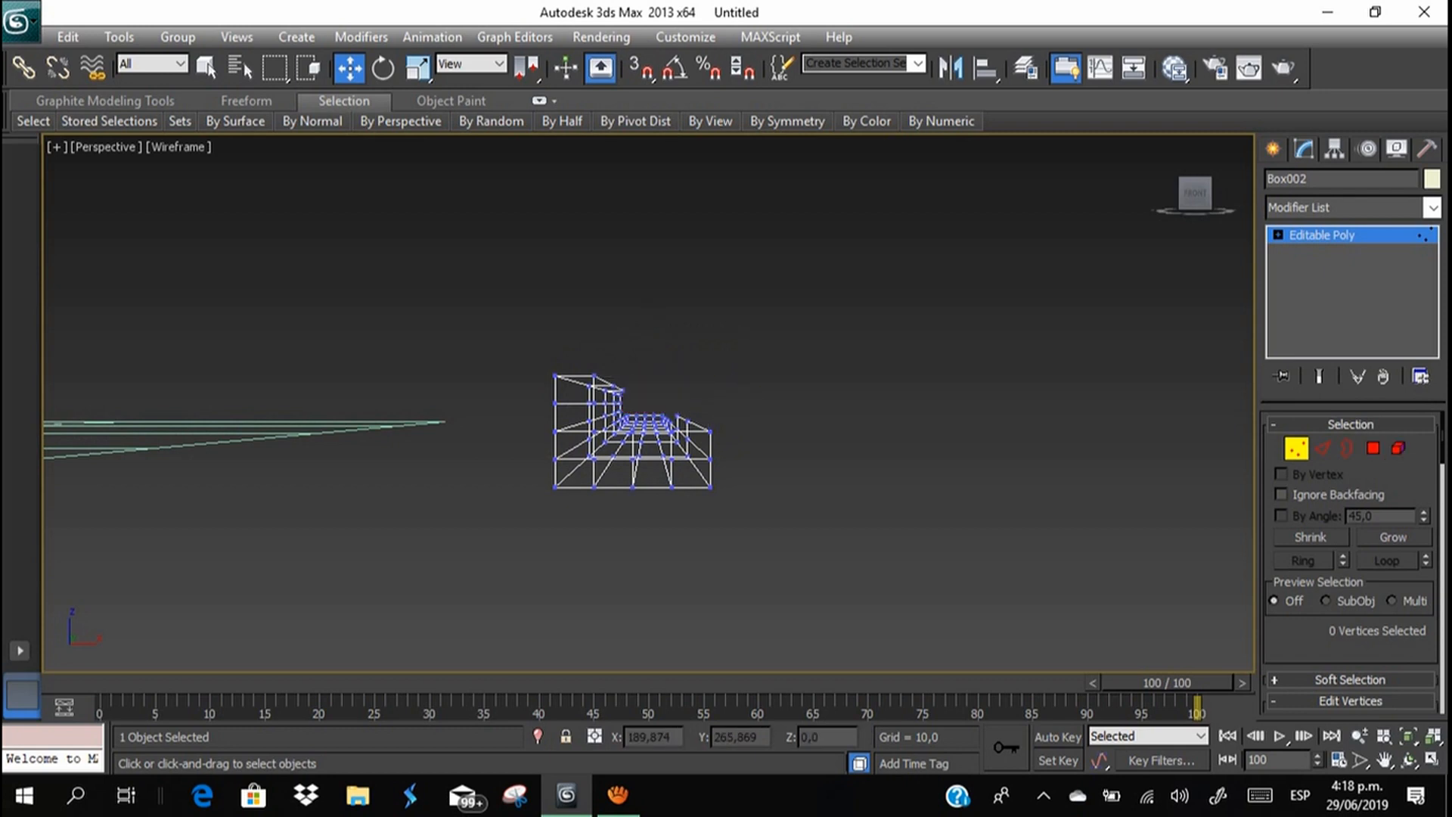
{"action": "middle_click_drag", "start_coordinate": [718, 424], "coordinate": [700, 457], "text": "alt"}
{"action": "key", "text": "ctrl+z"}
{"action": "left_click", "coordinate": [730, 446]}
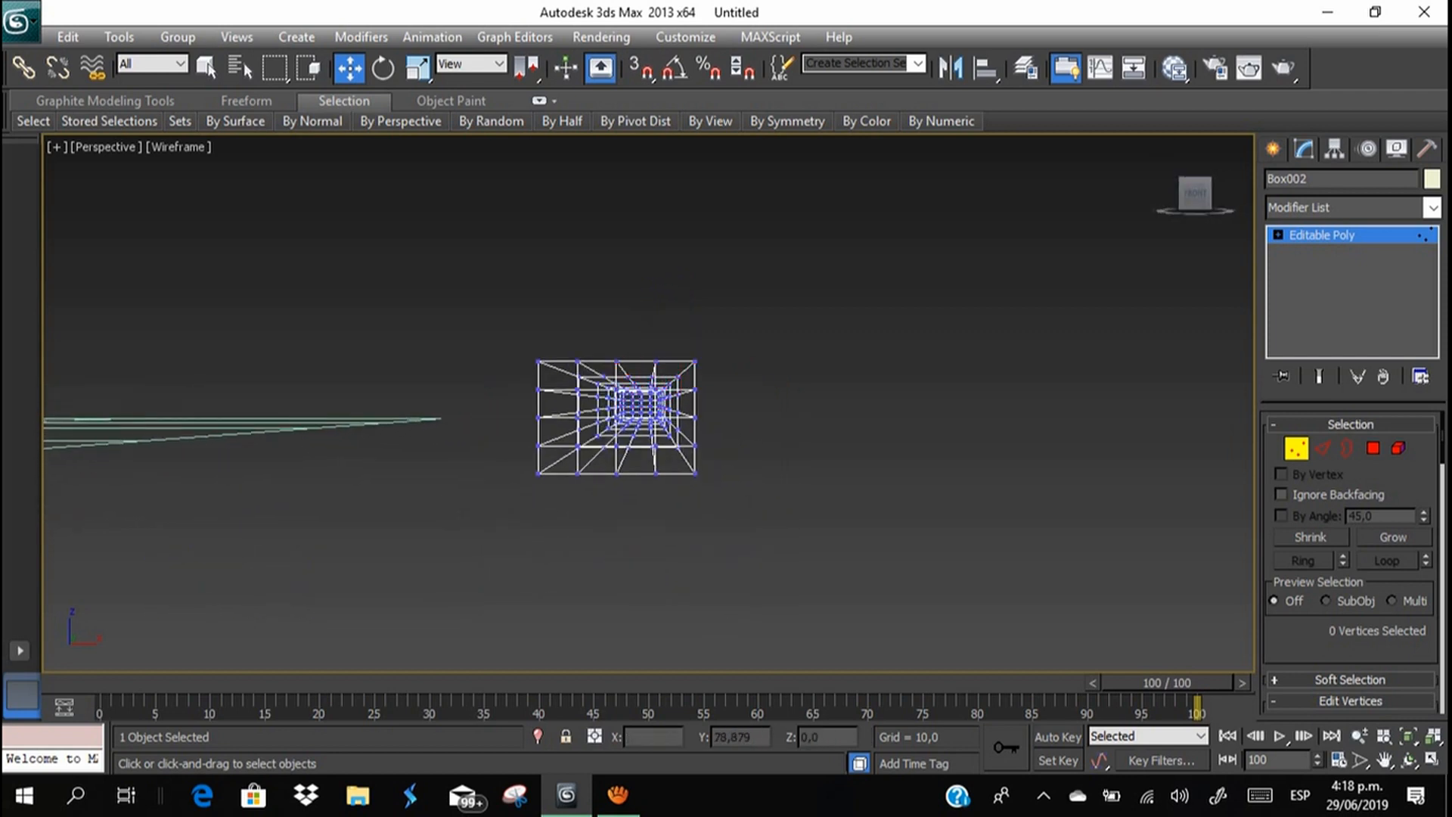
Delete the vertices of the upper right corner along the narrow box for a stepped profile, and leave vertex editing.
{"action": "left_click_drag", "start_coordinate": [730, 395], "coordinate": [637, 326]}
{"action": "key", "text": "Delete"}
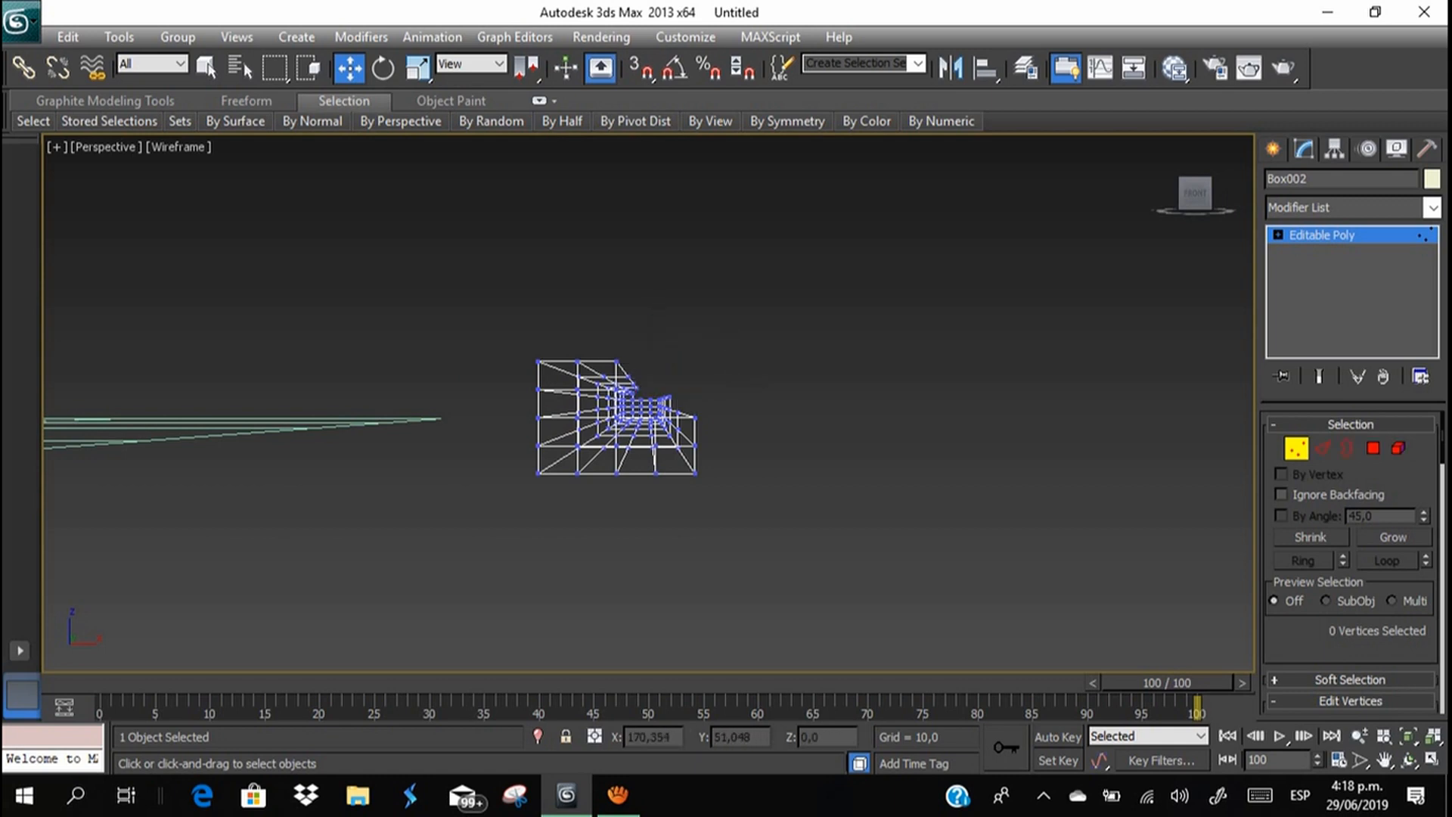
{"action": "left_click_drag", "start_coordinate": [716, 426], "coordinate": [756, 425]}
{"action": "key", "text": "1"}
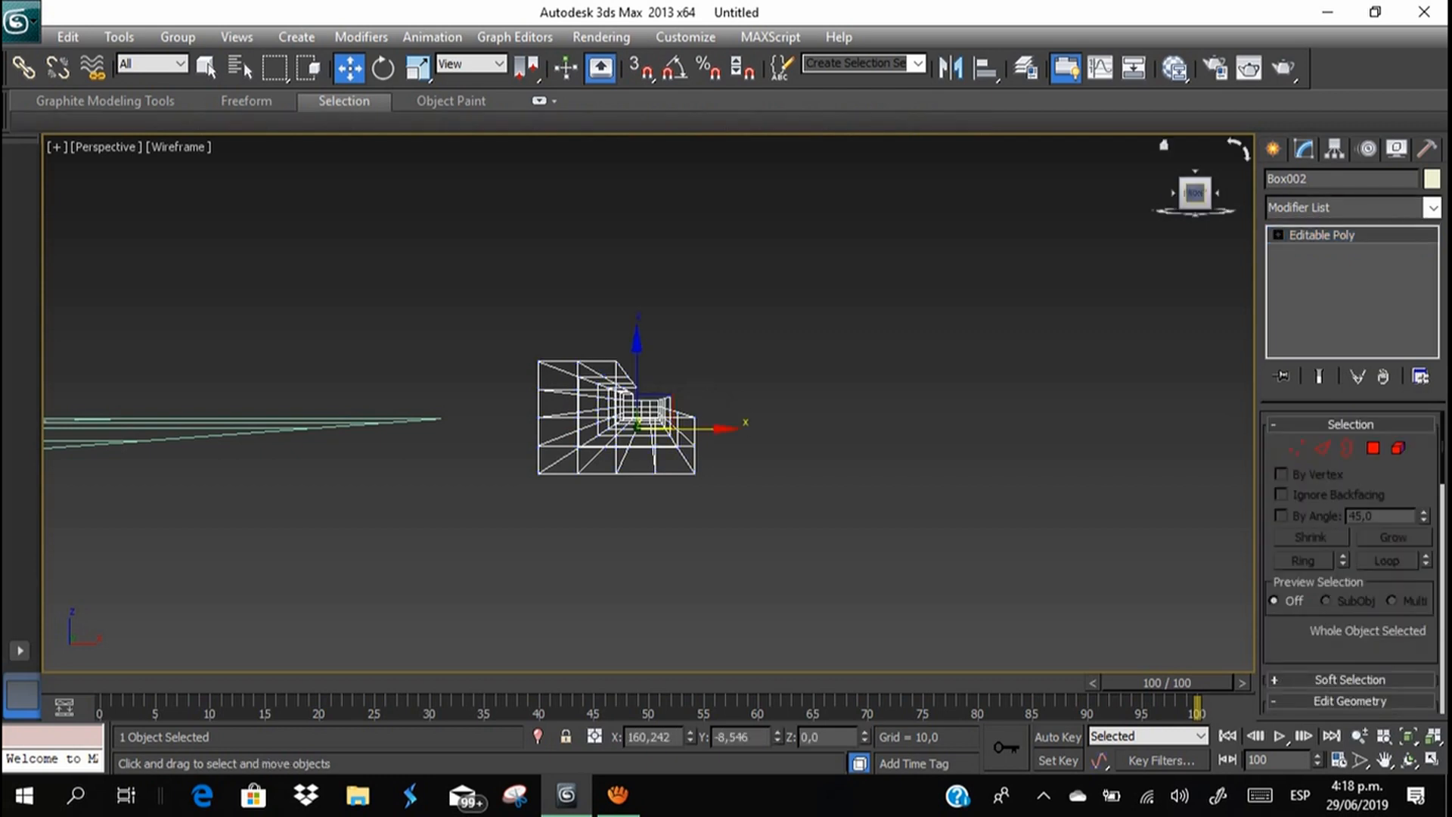
Switch the Perspective viewport back to Realistic shading and delete the stepped narrow box from the scene.
{"action": "key", "text": "F3"}
{"action": "middle_click_drag", "start_coordinate": [643, 424], "coordinate": [621, 442], "text": "alt"}
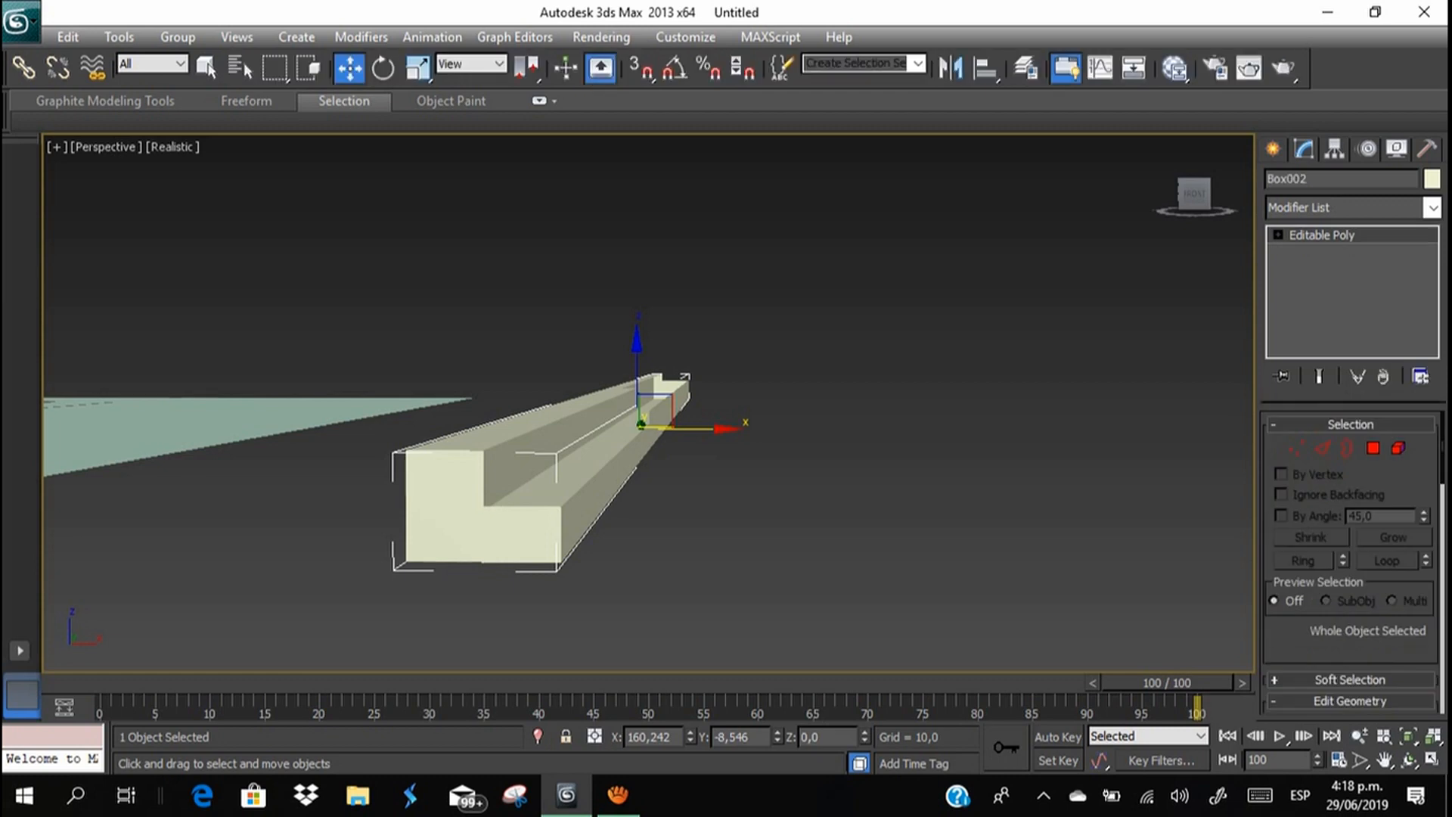
{"action": "key", "text": "Delete"}
Examine the ground plane and yellow slab, ending with the empty area beside the plane in view.
{"action": "middle_click_drag", "start_coordinate": [605, 363], "coordinate": [582, 446], "text": "alt"}
{"action": "middle_click_drag", "start_coordinate": [582, 393], "coordinate": [764, 356]}
{"action": "scroll", "coordinate": [764, 355], "scroll_direction": "down", "scroll_amount": 1}
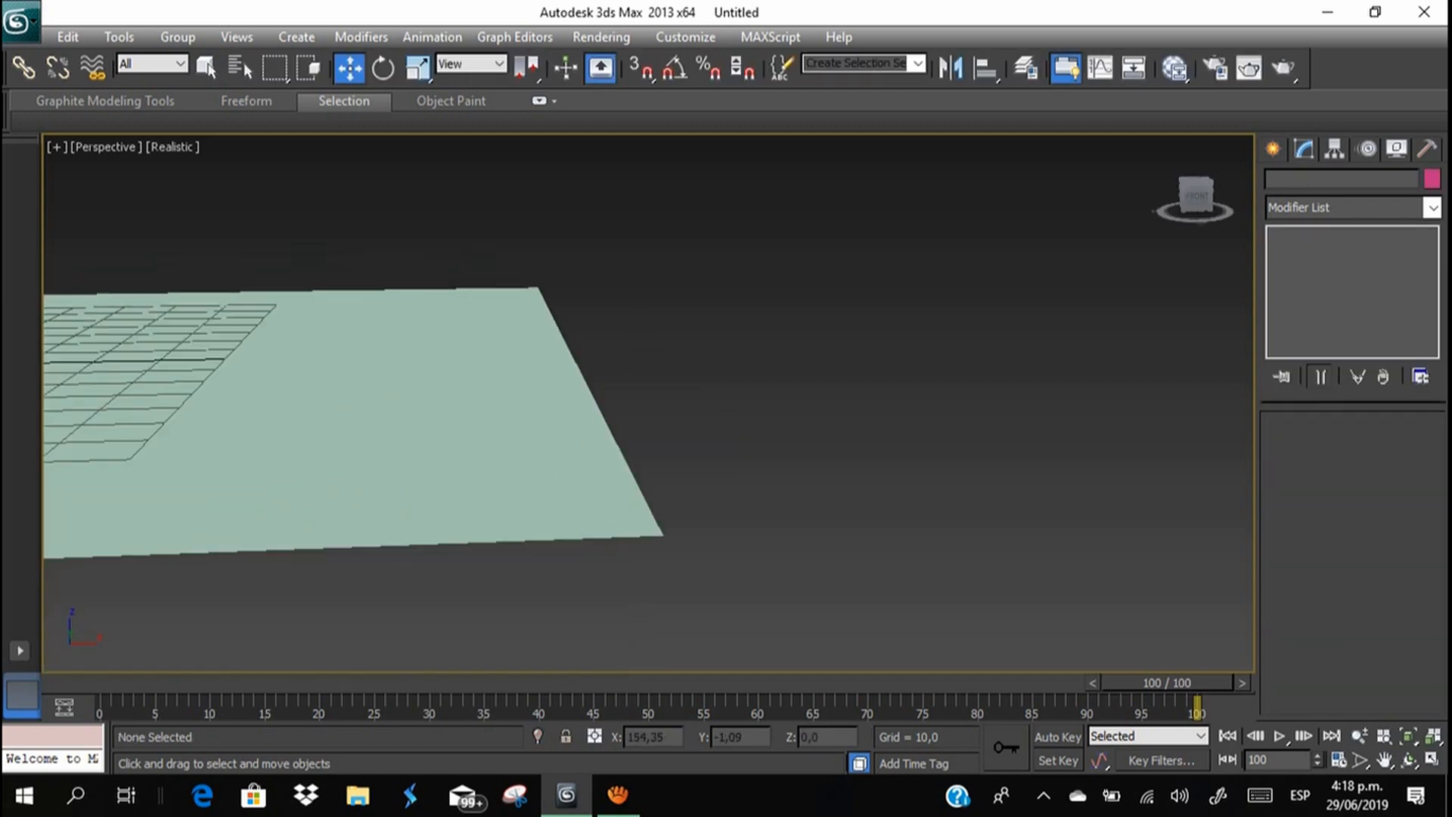
{"action": "scroll", "coordinate": [777, 350], "scroll_direction": "down", "scroll_amount": 3}
{"action": "middle_click_drag", "start_coordinate": [575, 367], "coordinate": [801, 400]}
{"action": "scroll", "coordinate": [650, 393], "scroll_direction": "down", "scroll_amount": 5}
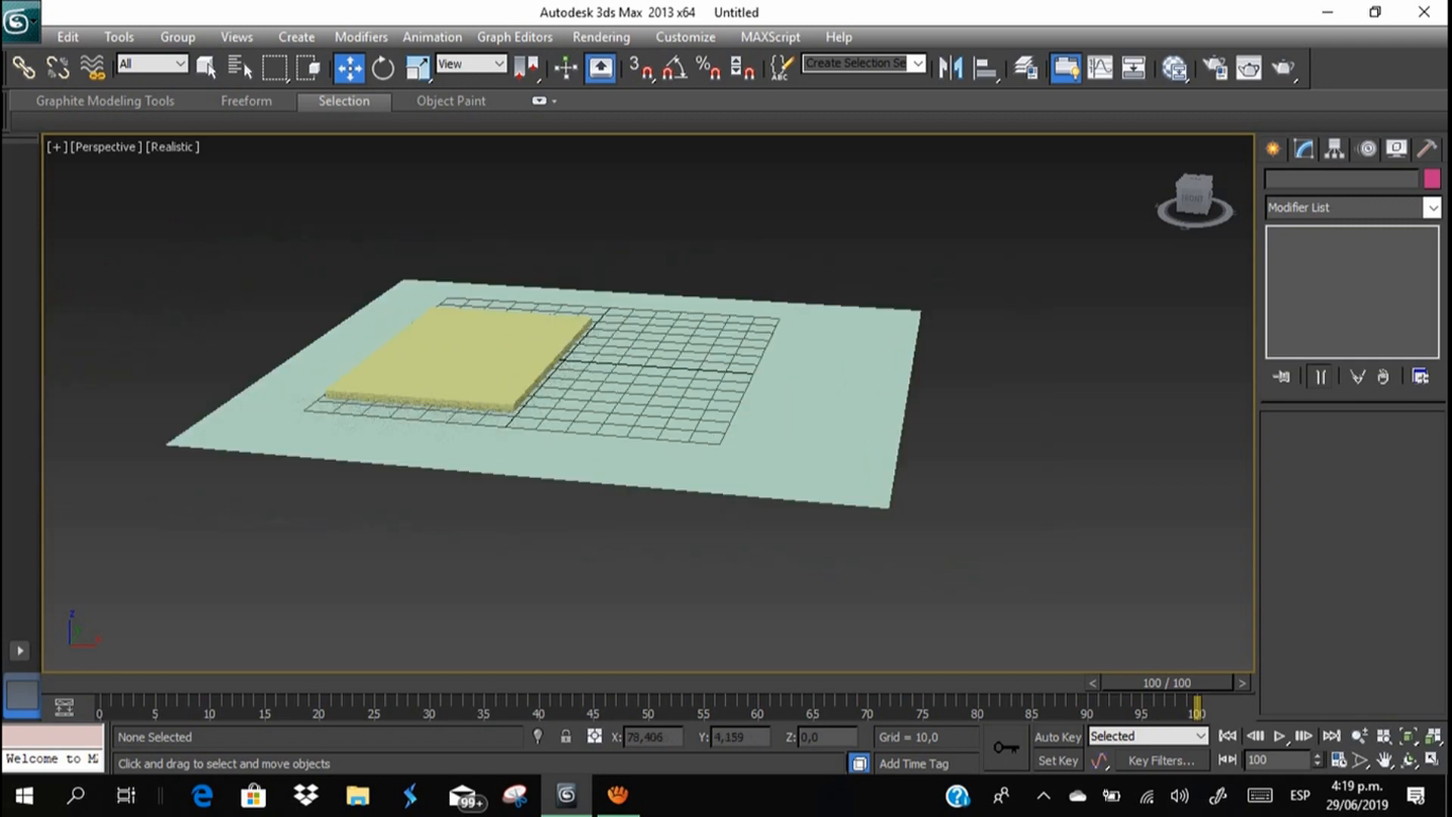
{"action": "scroll", "coordinate": [595, 340], "scroll_direction": "up", "scroll_amount": 2}
{"action": "scroll", "coordinate": [595, 341], "scroll_direction": "up", "scroll_amount": 2}
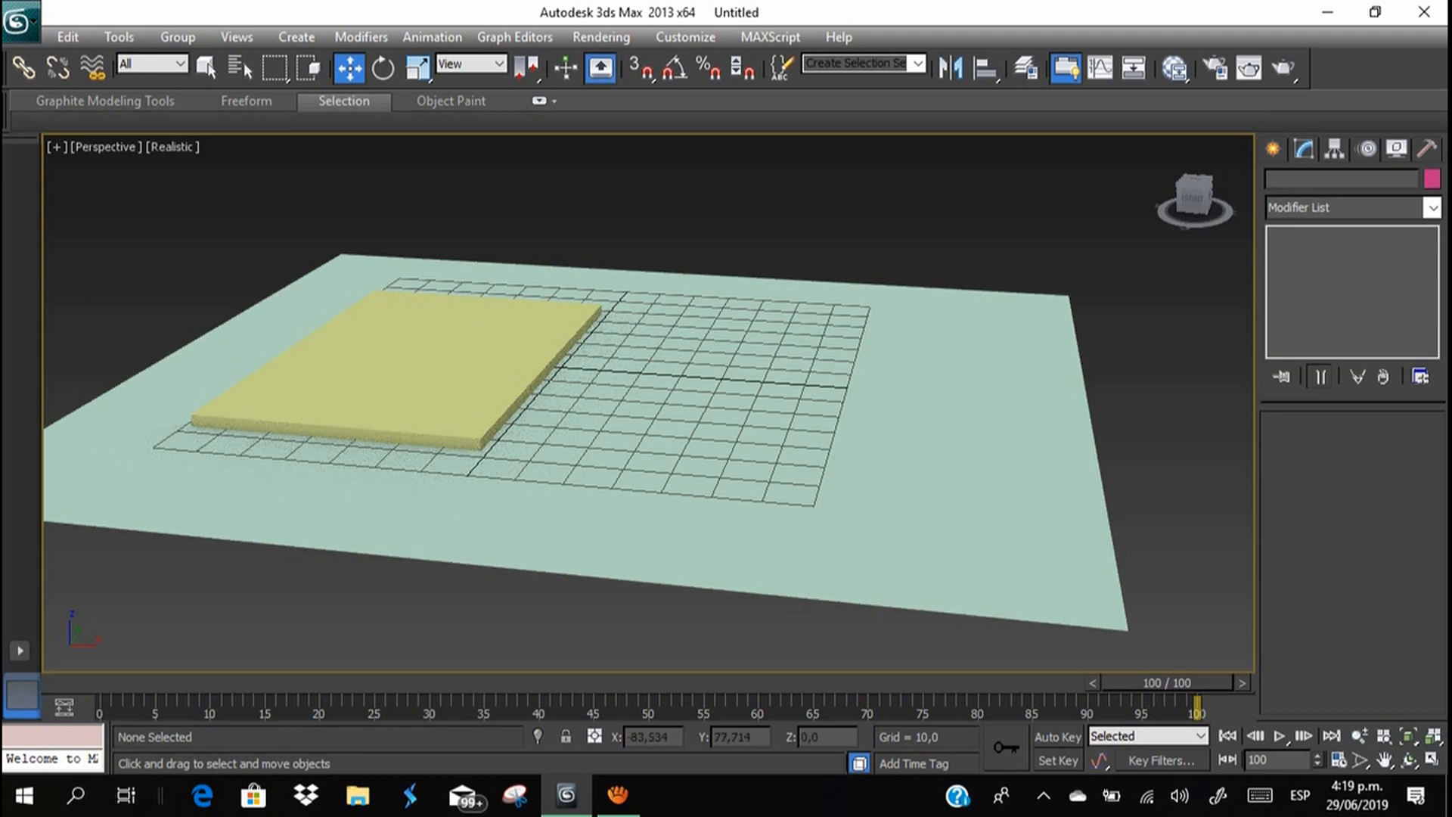
{"action": "left_click", "coordinate": [731, 429]}
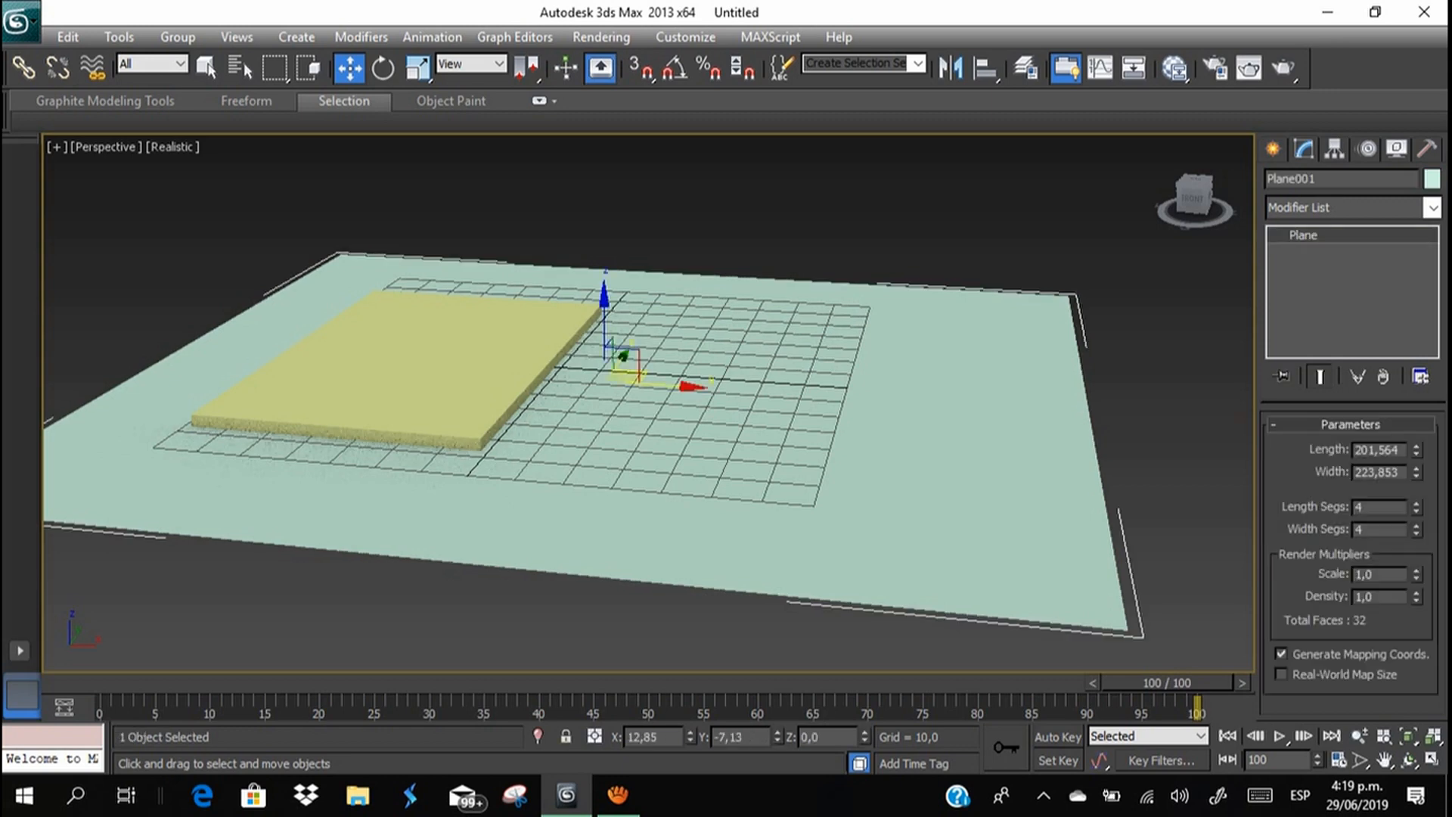
{"action": "left_click", "coordinate": [1086, 285]}
{"action": "middle_click_drag", "start_coordinate": [1079, 298], "coordinate": [1015, 257]}
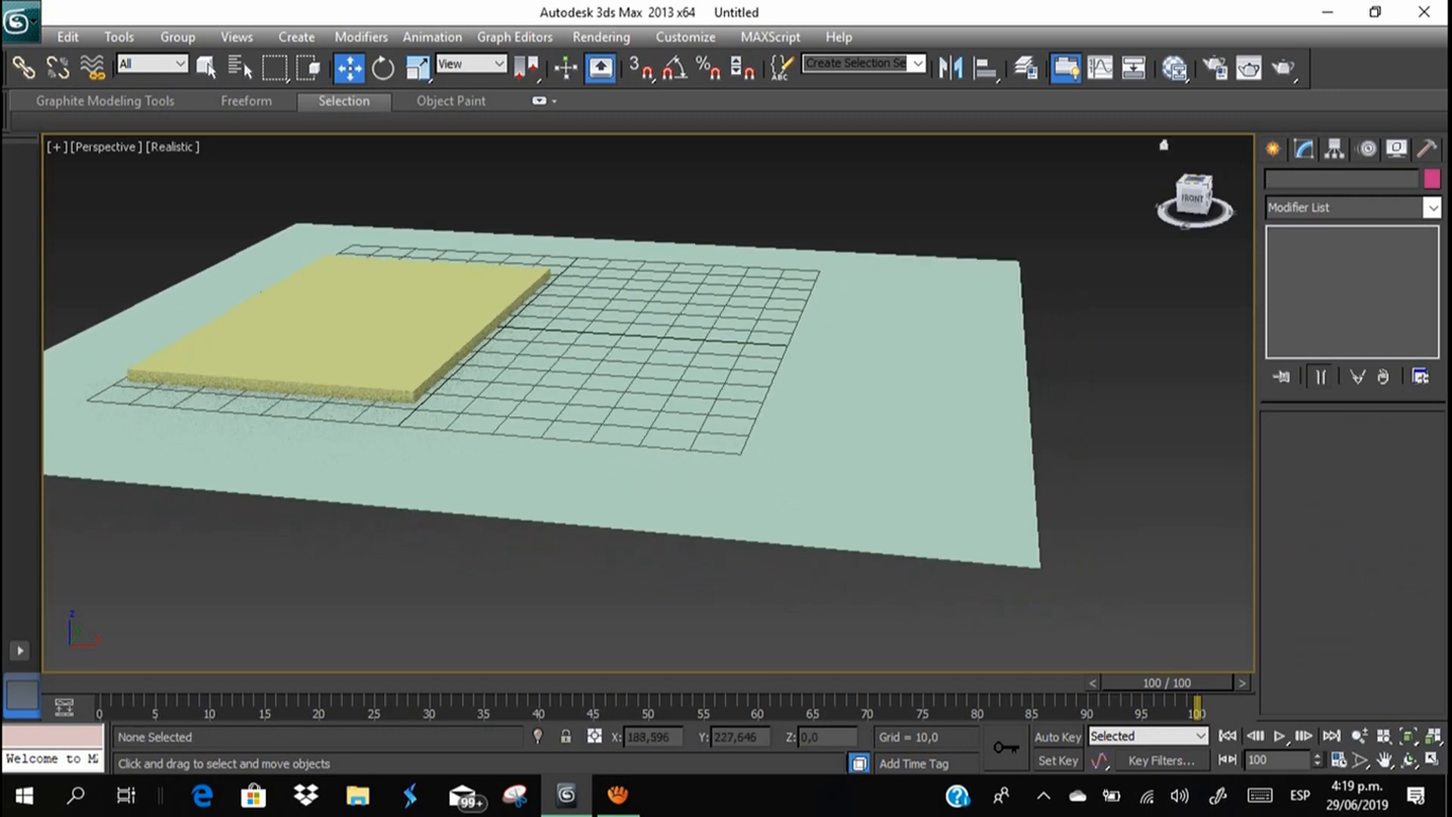
{"action": "left_click_drag", "start_coordinate": [1193, 187], "coordinate": [1195, 203]}
{"action": "middle_click_drag", "start_coordinate": [1076, 301], "coordinate": [803, 309]}
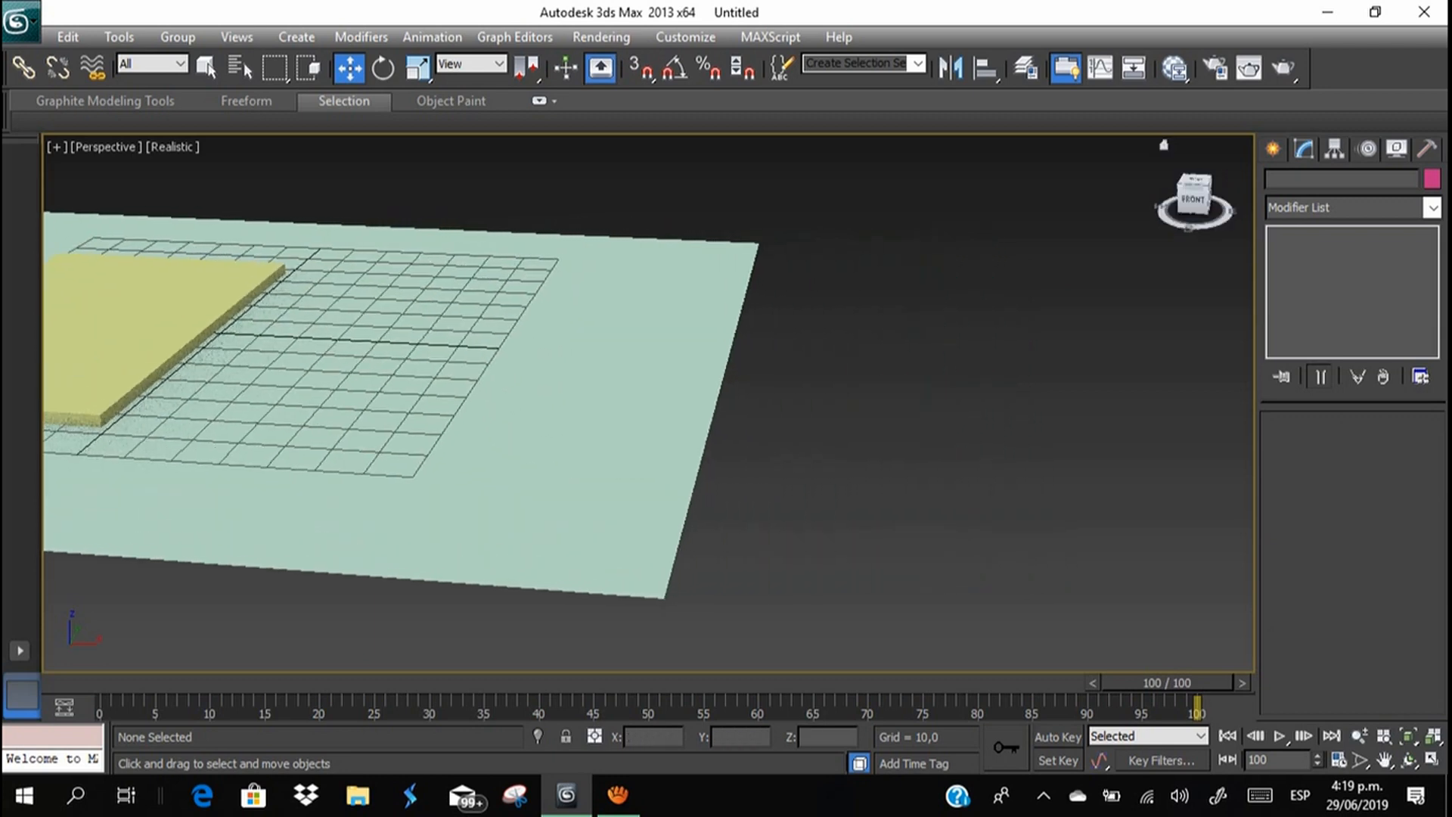
Create a tall upright box beside the plane, about 17 long, 10.4 wide and 59.8 high.
{"action": "left_click", "coordinate": [1273, 149]}
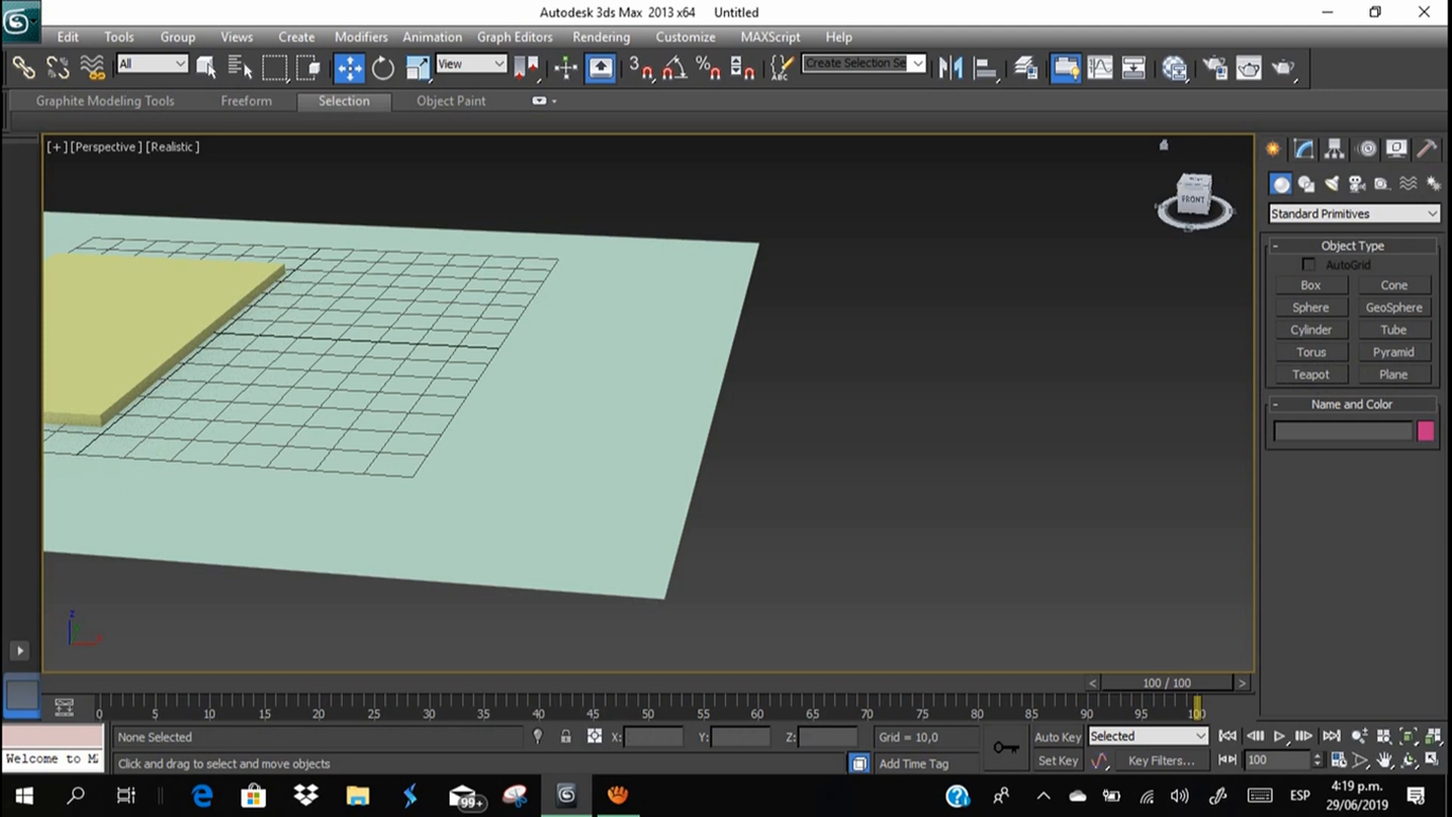
{"action": "mouse_move", "coordinate": [1078, 336]}
{"action": "middle_mouse_down"}
{"action": "mouse_move", "coordinate": [1052, 329]}
{"action": "mouse_move", "coordinate": [1094, 332]}
{"action": "middle_mouse_up"}
{"action": "middle_click_drag", "start_coordinate": [545, 358], "coordinate": [522, 358], "text": "alt"}
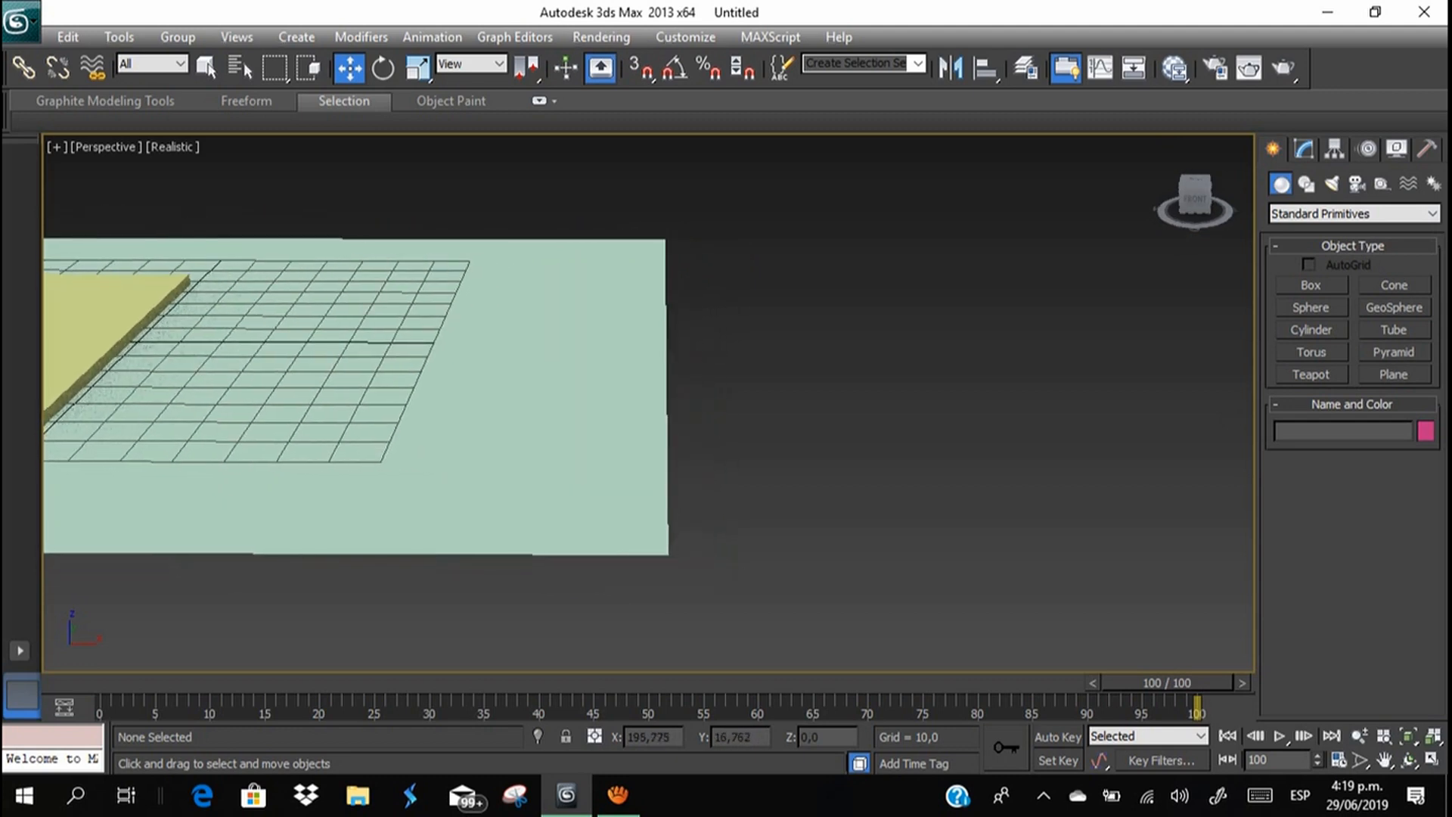
{"action": "middle_click_drag", "start_coordinate": [1003, 403], "coordinate": [878, 405]}
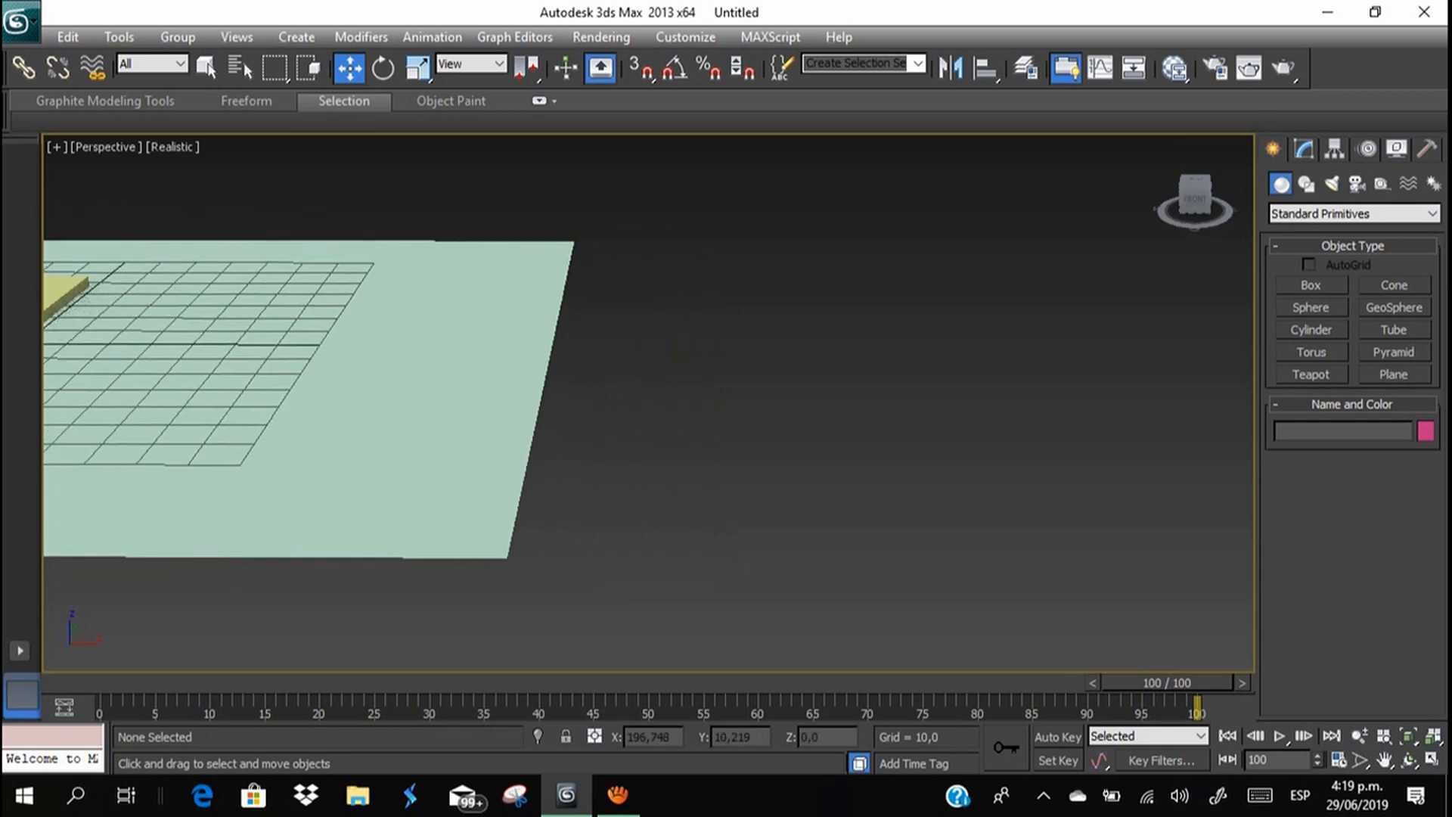
{"action": "left_click", "coordinate": [1311, 285]}
{"action": "left_click_drag", "start_coordinate": [613, 447], "coordinate": [670, 485]}
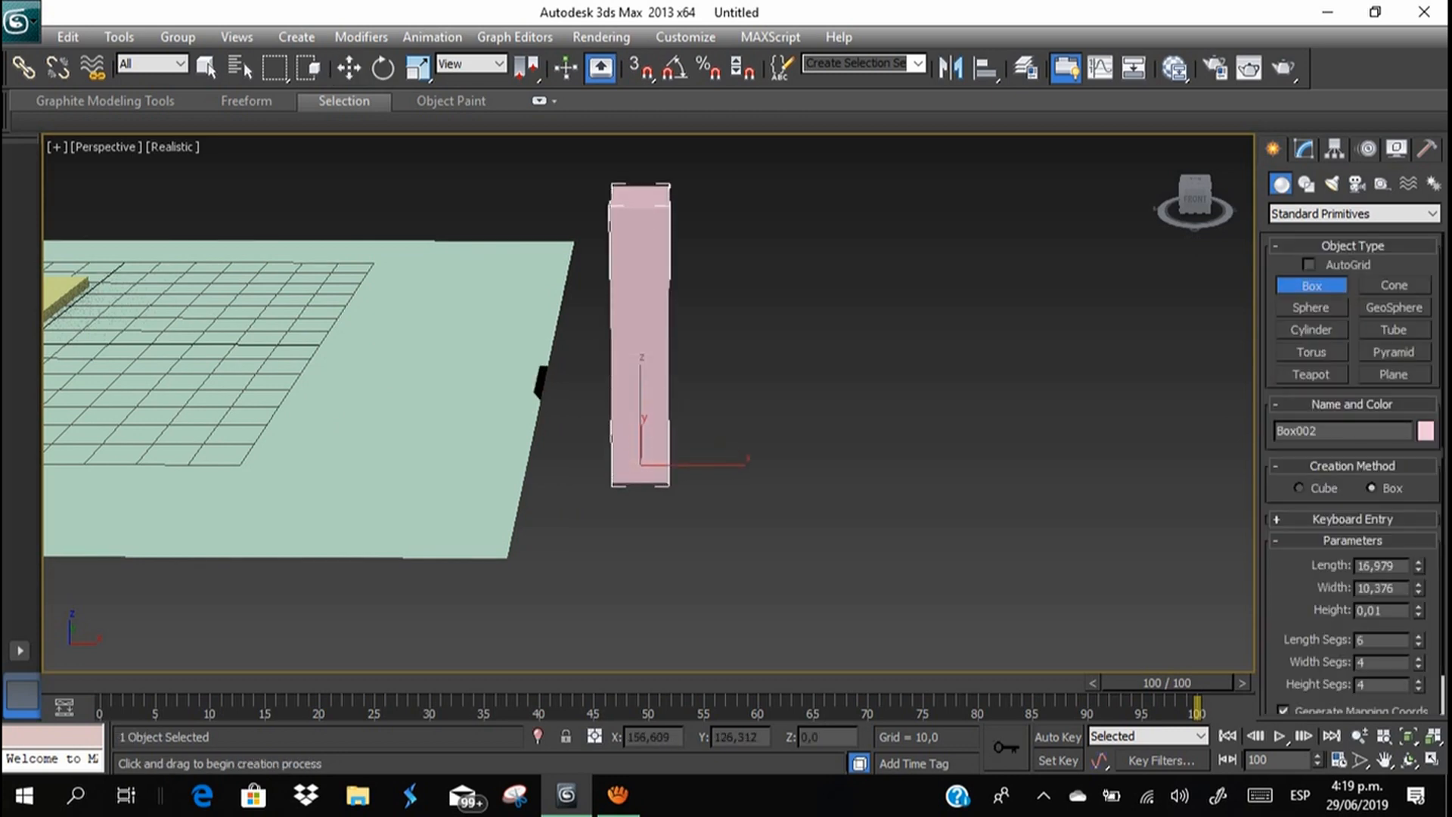
Set the tall box's length and width both to 12, checking its footprint from the top view.
{"action": "mouse_move", "coordinate": [681, 560]}
{"action": "middle_mouse_down", "text": "alt"}
{"action": "mouse_move", "coordinate": [764, 518]}
{"action": "mouse_move", "coordinate": [692, 571]}
{"action": "middle_mouse_up", "text": "alt"}
{"action": "left_click", "coordinate": [1195, 183]}
{"action": "key", "text": "t"}
{"action": "key", "text": "w"}
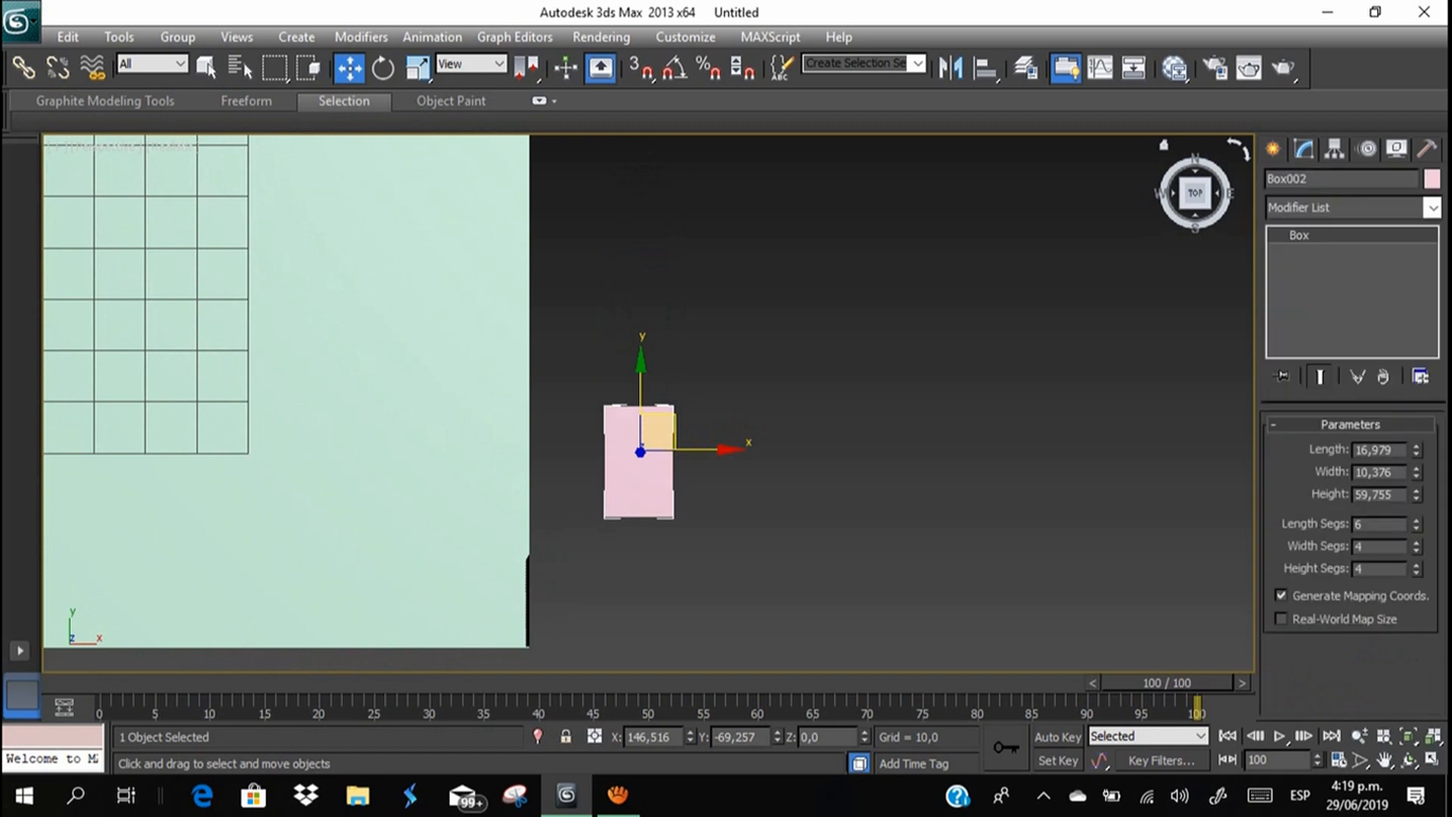
{"action": "left_click_drag", "start_coordinate": [1394, 449], "coordinate": [1355, 450]}
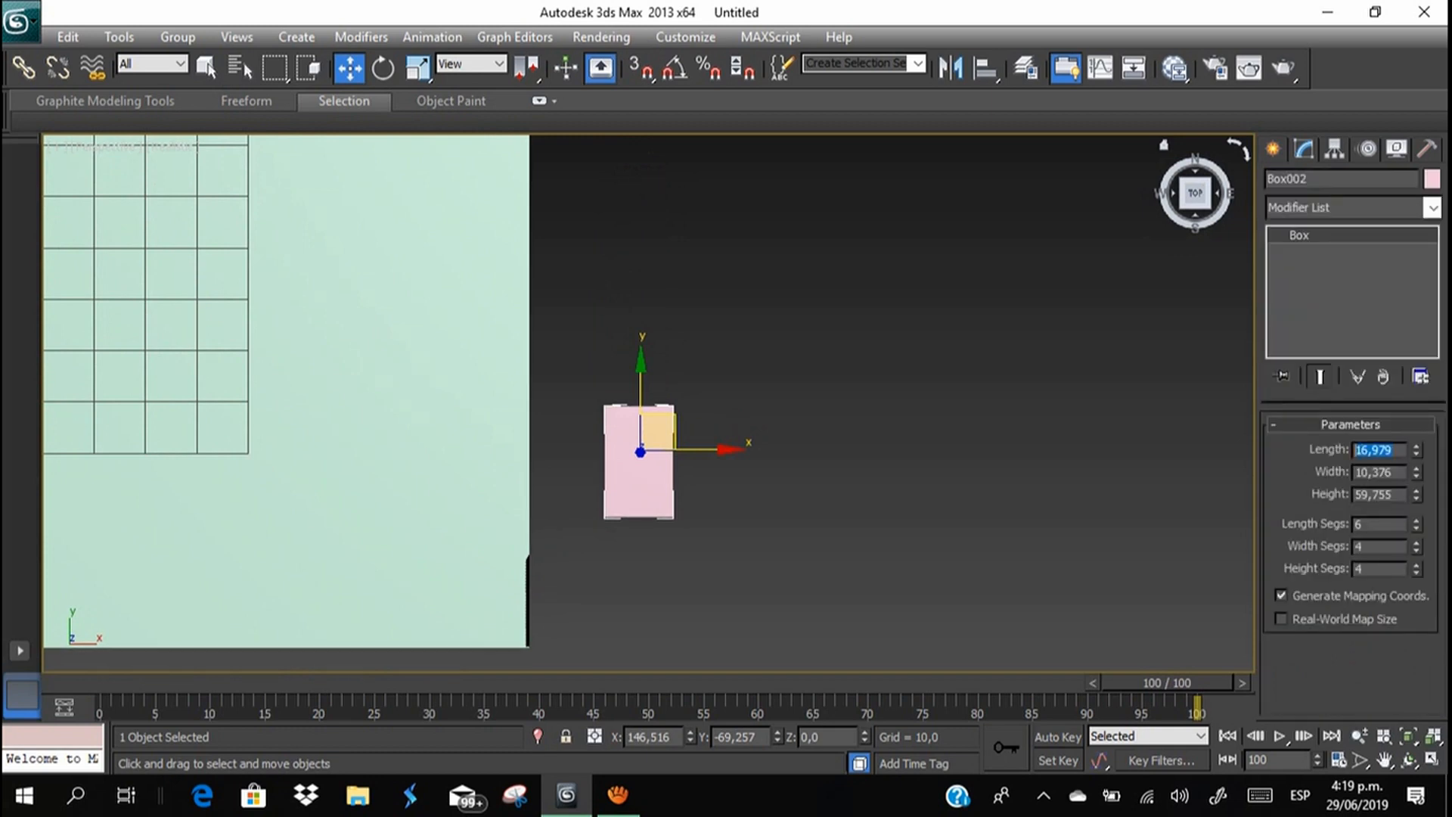
{"action": "type", "text": "12"}
{"action": "key", "text": "Return"}
{"action": "key", "text": "Tab"}
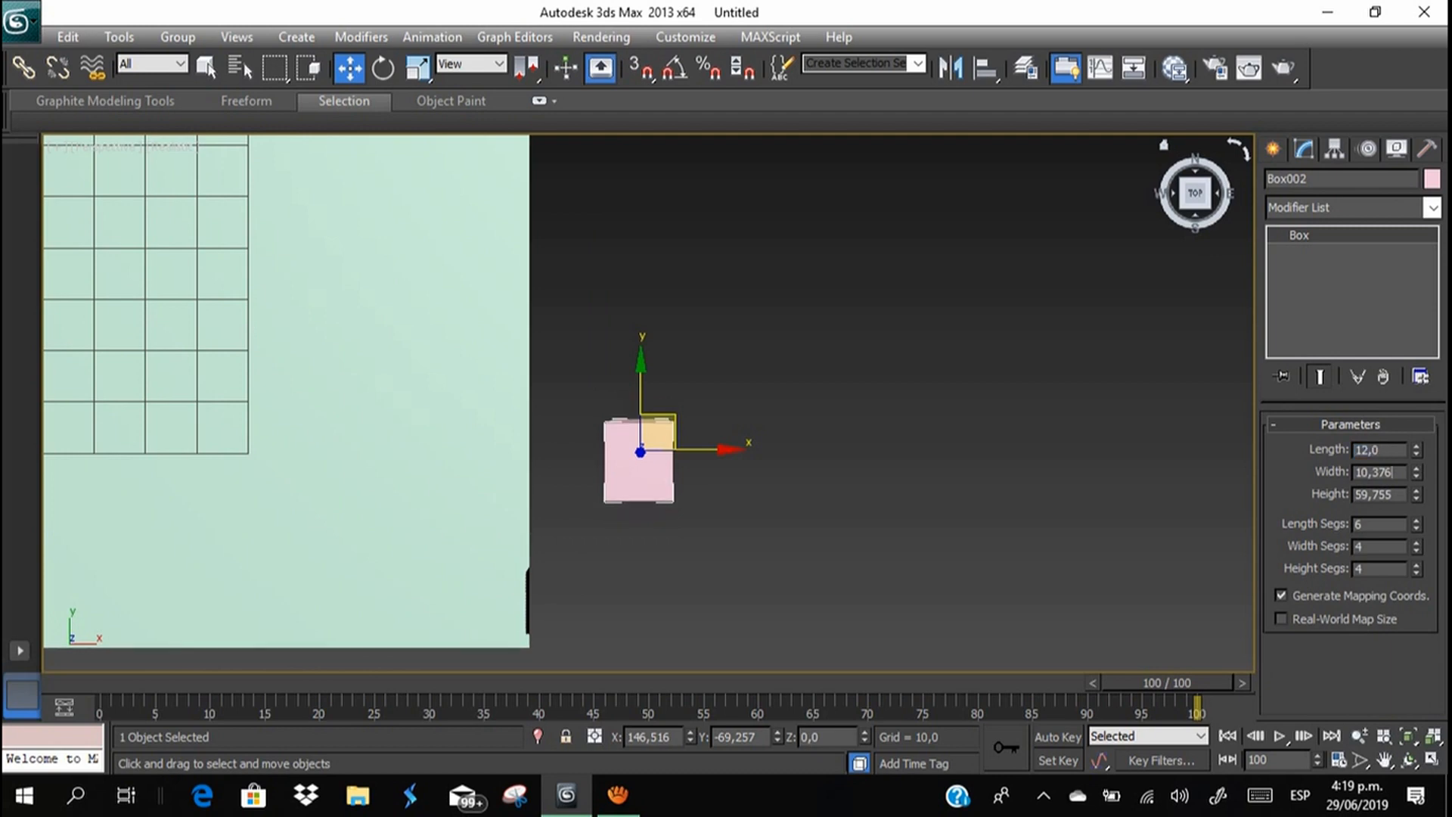
{"action": "type", "text": "12"}
{"action": "key", "text": "Return"}
{"action": "left_click", "coordinate": [711, 508]}
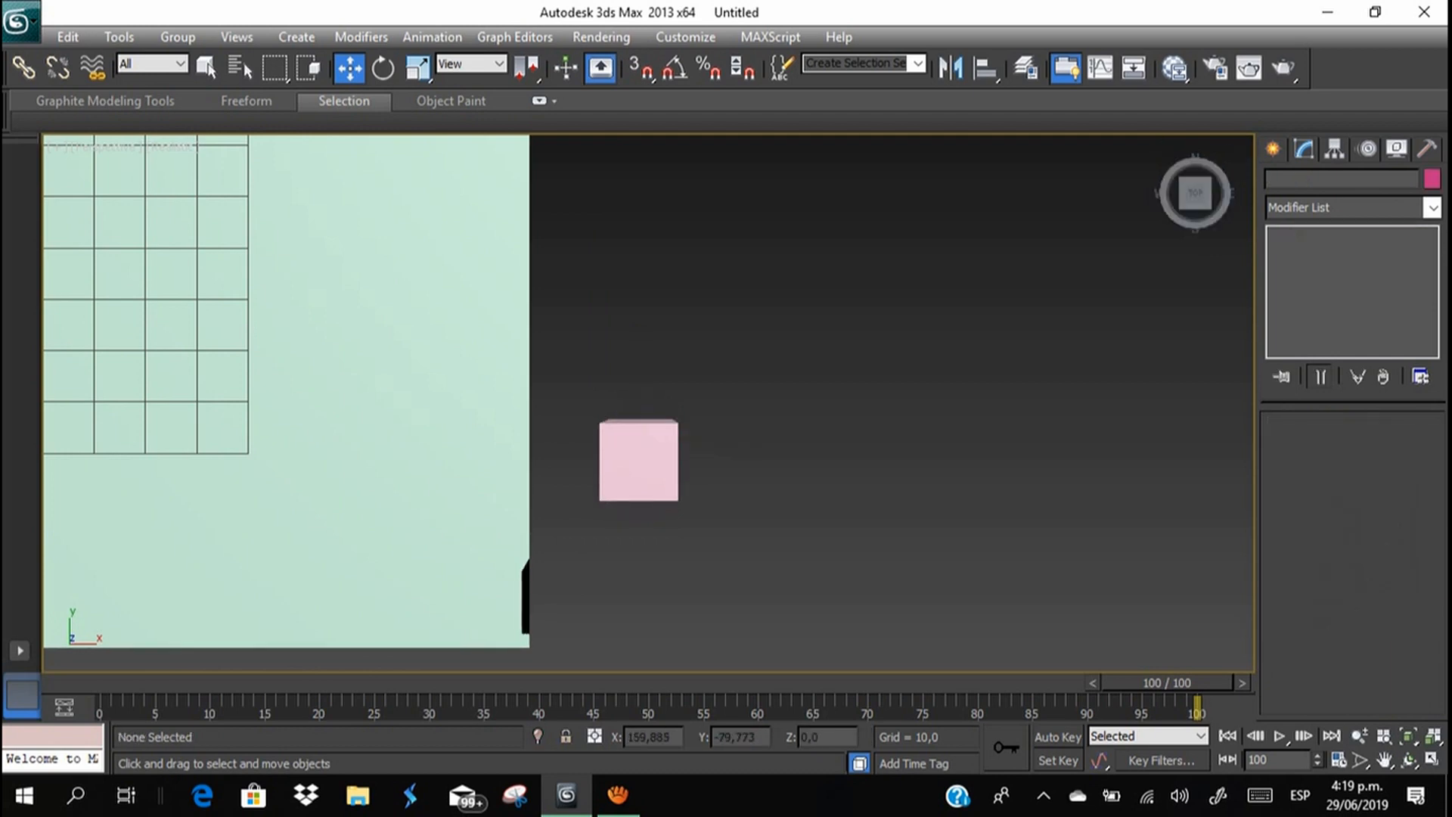
Create a pyramid beside the tall box, replacing an oversized first try with one about 11.1 wide, 16.3 deep and 23.3 high.
{"action": "middle_click_drag", "start_coordinate": [697, 508], "coordinate": [717, 344], "text": "alt"}
{"action": "middle_click_drag", "start_coordinate": [717, 344], "coordinate": [628, 412]}
{"action": "middle_click_drag", "start_coordinate": [734, 235], "coordinate": [821, 313], "text": "alt"}
{"action": "middle_click_drag", "start_coordinate": [1046, 284], "coordinate": [909, 249]}
{"action": "left_click", "coordinate": [1273, 149]}
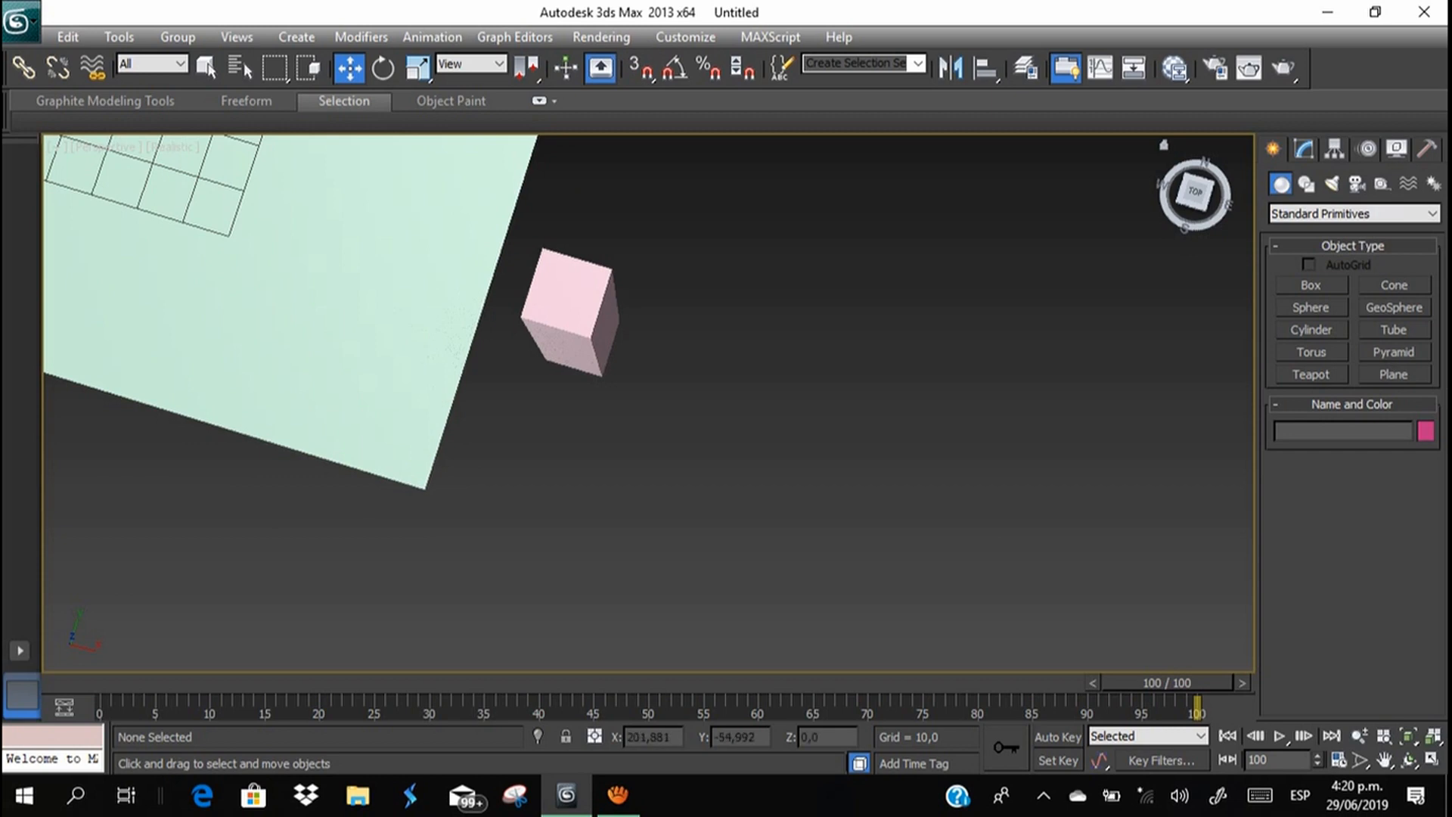
{"action": "middle_click_drag", "start_coordinate": [837, 407], "coordinate": [858, 306], "text": "alt"}
{"action": "left_click", "coordinate": [1393, 352]}
{"action": "left_click_drag", "start_coordinate": [672, 474], "coordinate": [760, 546]}
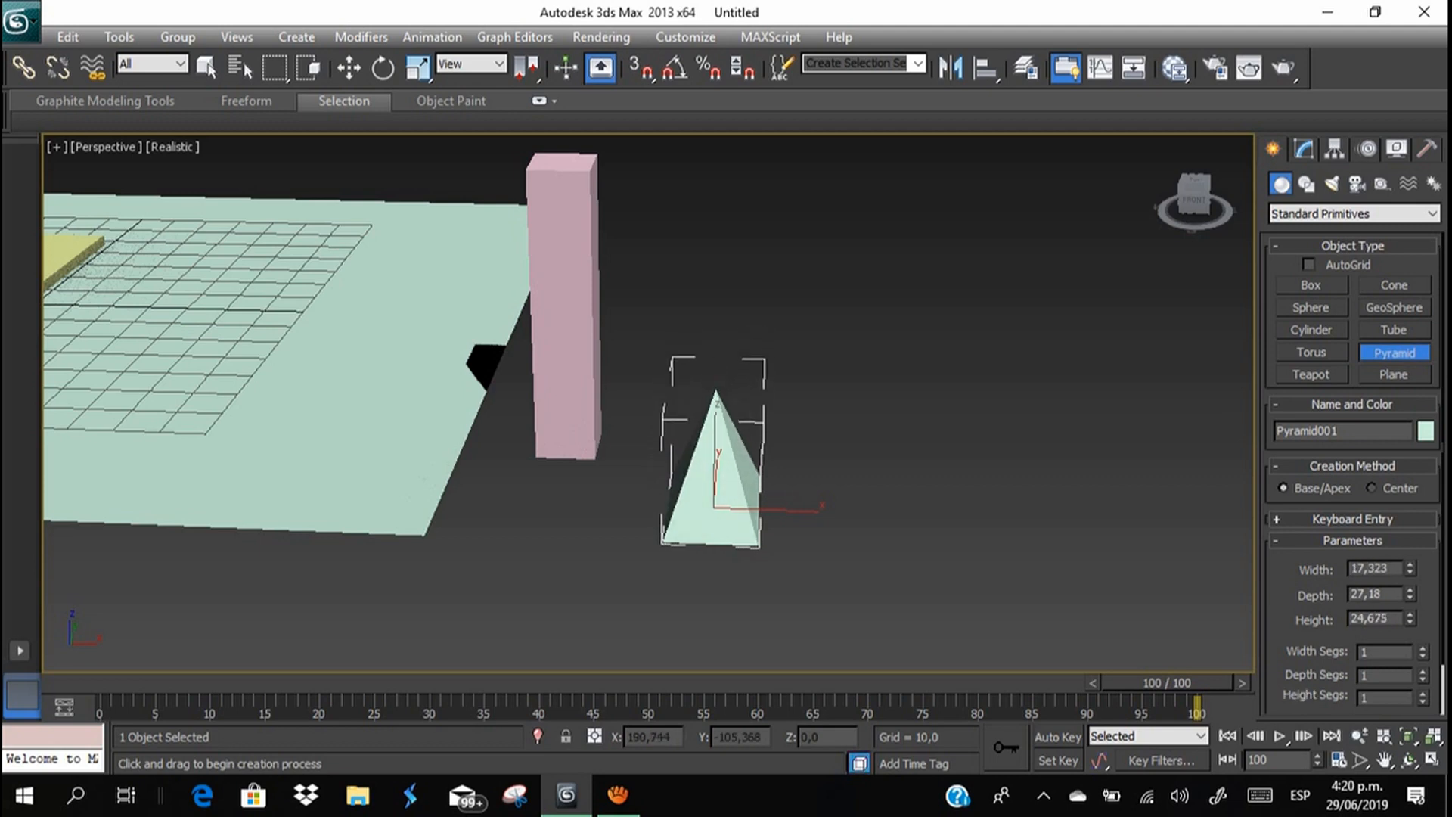
{"action": "key", "text": "Delete"}
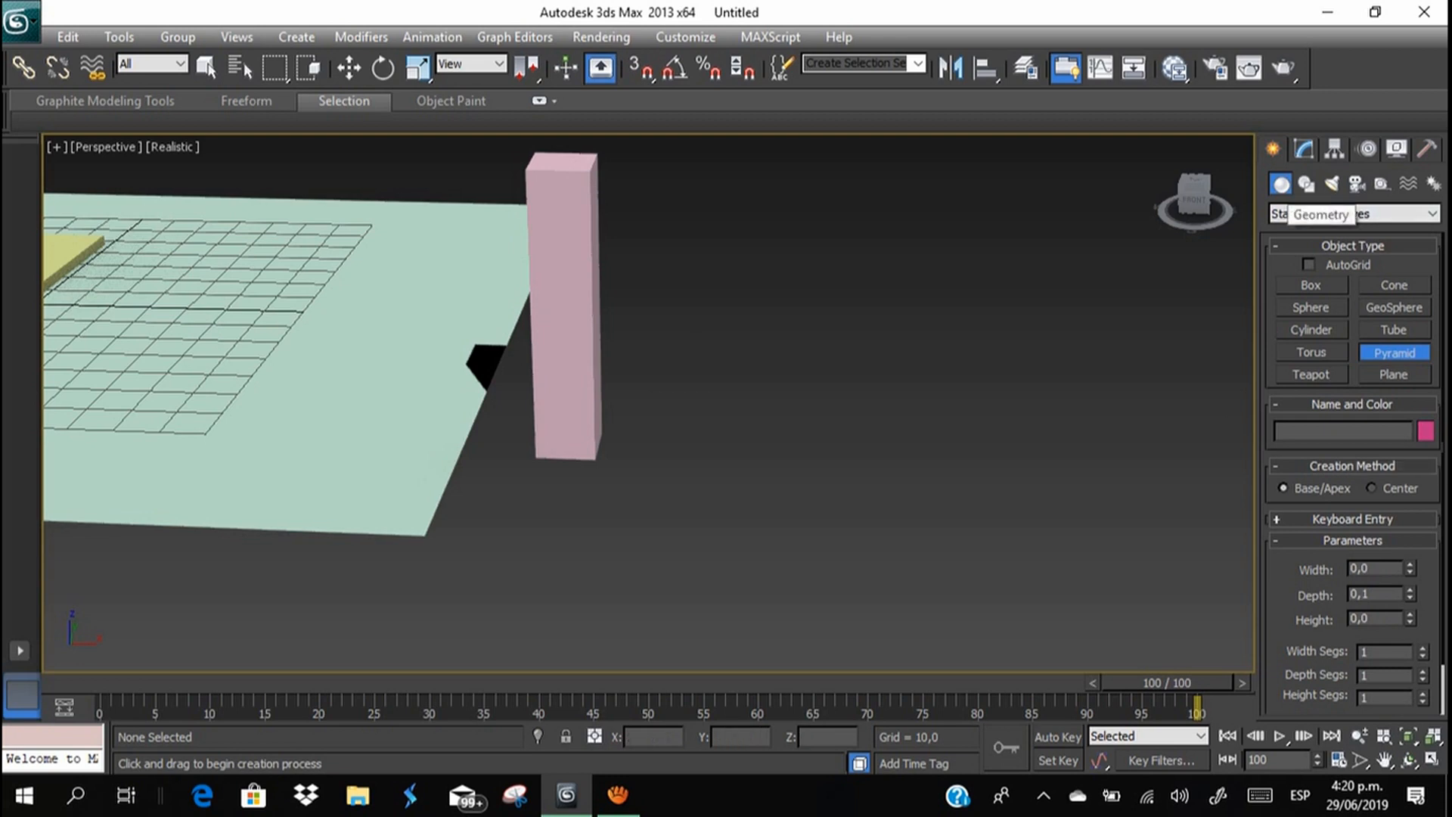
{"action": "left_click_drag", "start_coordinate": [655, 465], "coordinate": [711, 505]}
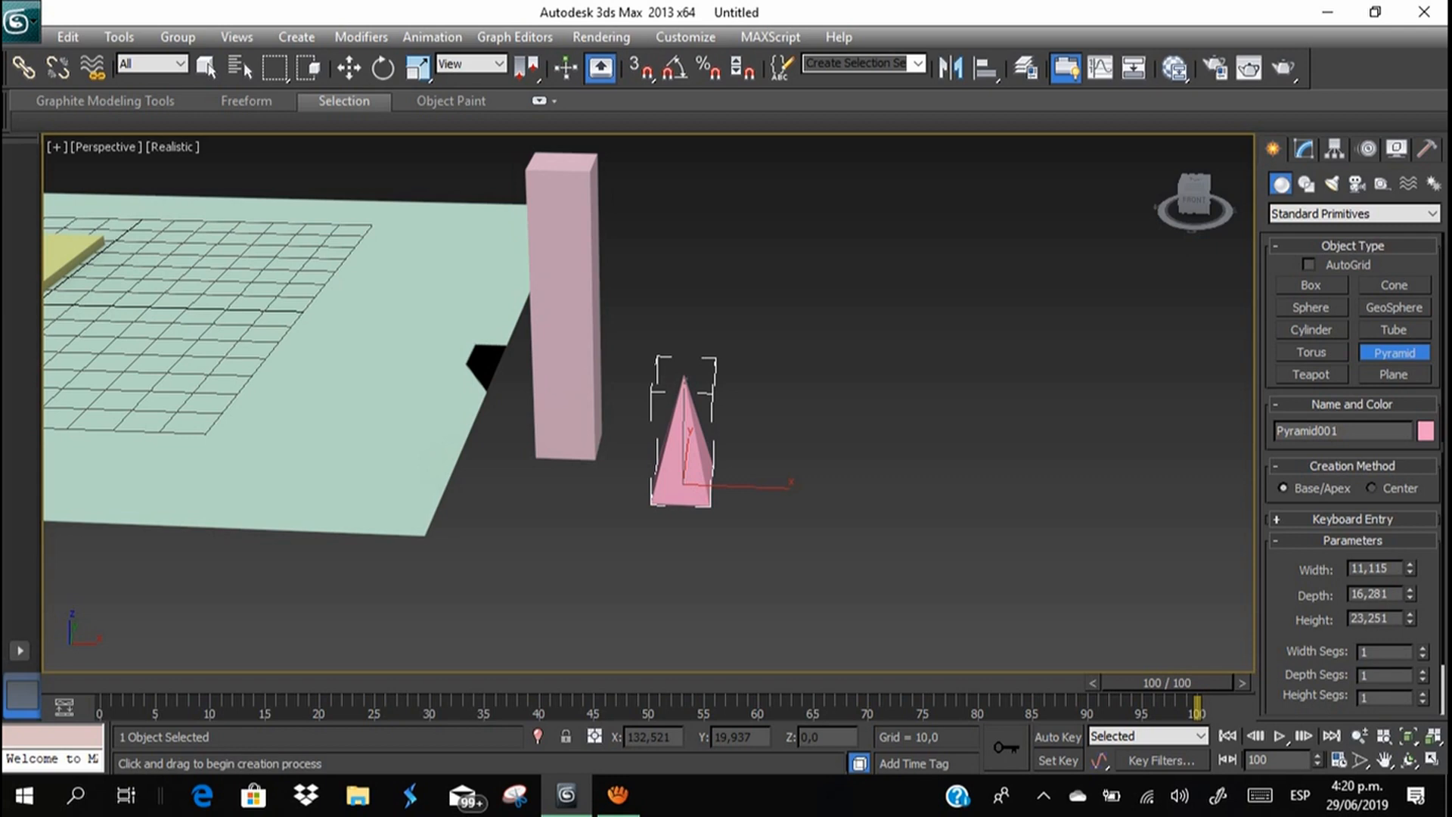
Rotate the pyramid onto its side so that its apex points horizontally.
{"action": "left_click", "coordinate": [350, 68]}
{"action": "middle_click_drag", "start_coordinate": [484, 318], "coordinate": [352, 355], "text": "alt"}
{"action": "middle_click_drag", "start_coordinate": [855, 424], "coordinate": [657, 510]}
{"action": "key", "text": "e"}
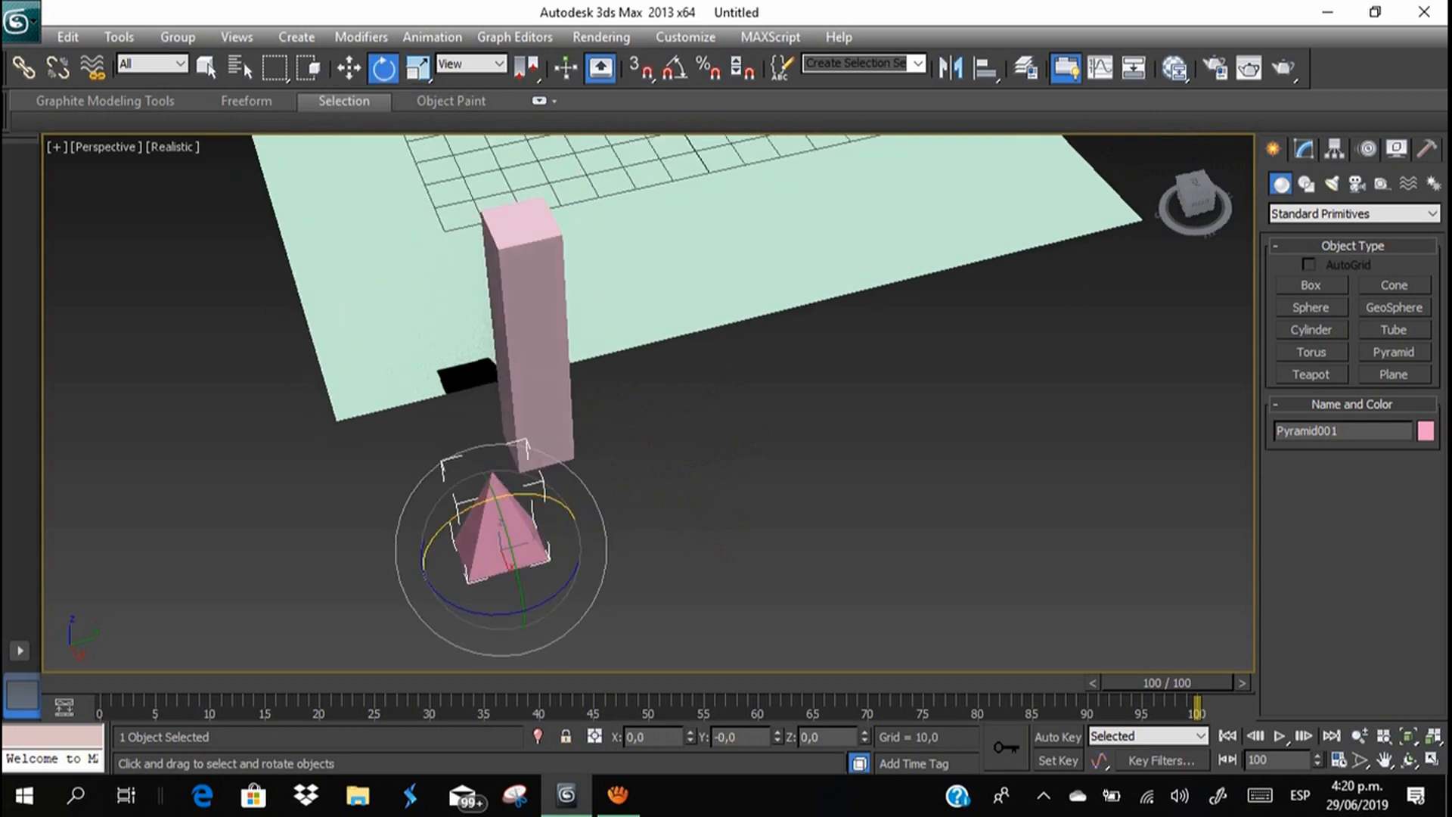
{"action": "left_click_drag", "start_coordinate": [487, 500], "coordinate": [614, 469]}
Move the rotated pyramid into the lower part of the tall box and raise it to a Z position of about 14.4.
{"action": "key", "text": "w"}
{"action": "middle_click_drag", "start_coordinate": [615, 469], "coordinate": [718, 505], "text": "alt"}
{"action": "left_click_drag", "start_coordinate": [622, 541], "coordinate": [603, 409]}
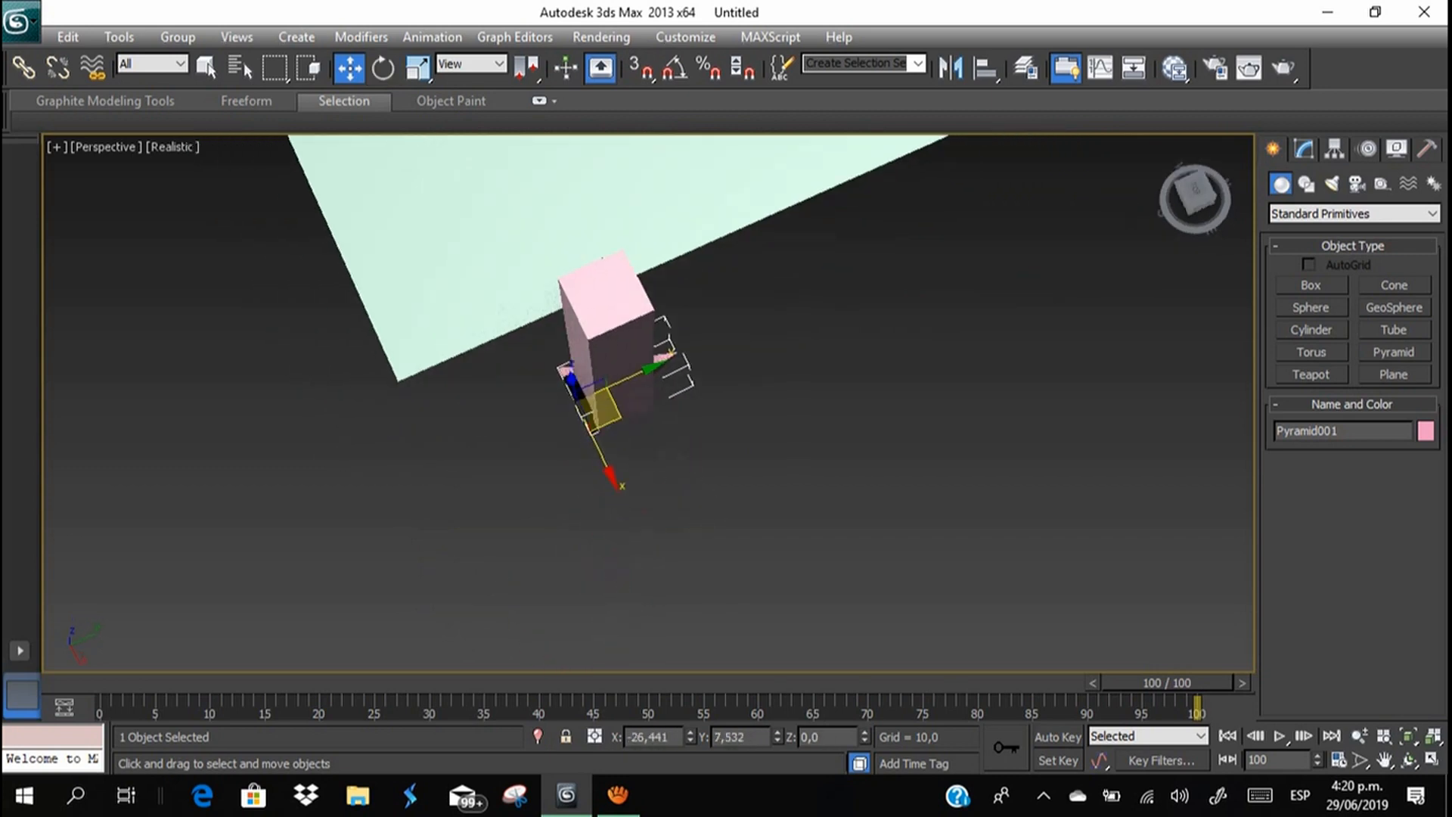
{"action": "middle_click_drag", "start_coordinate": [603, 408], "coordinate": [662, 401], "text": "alt"}
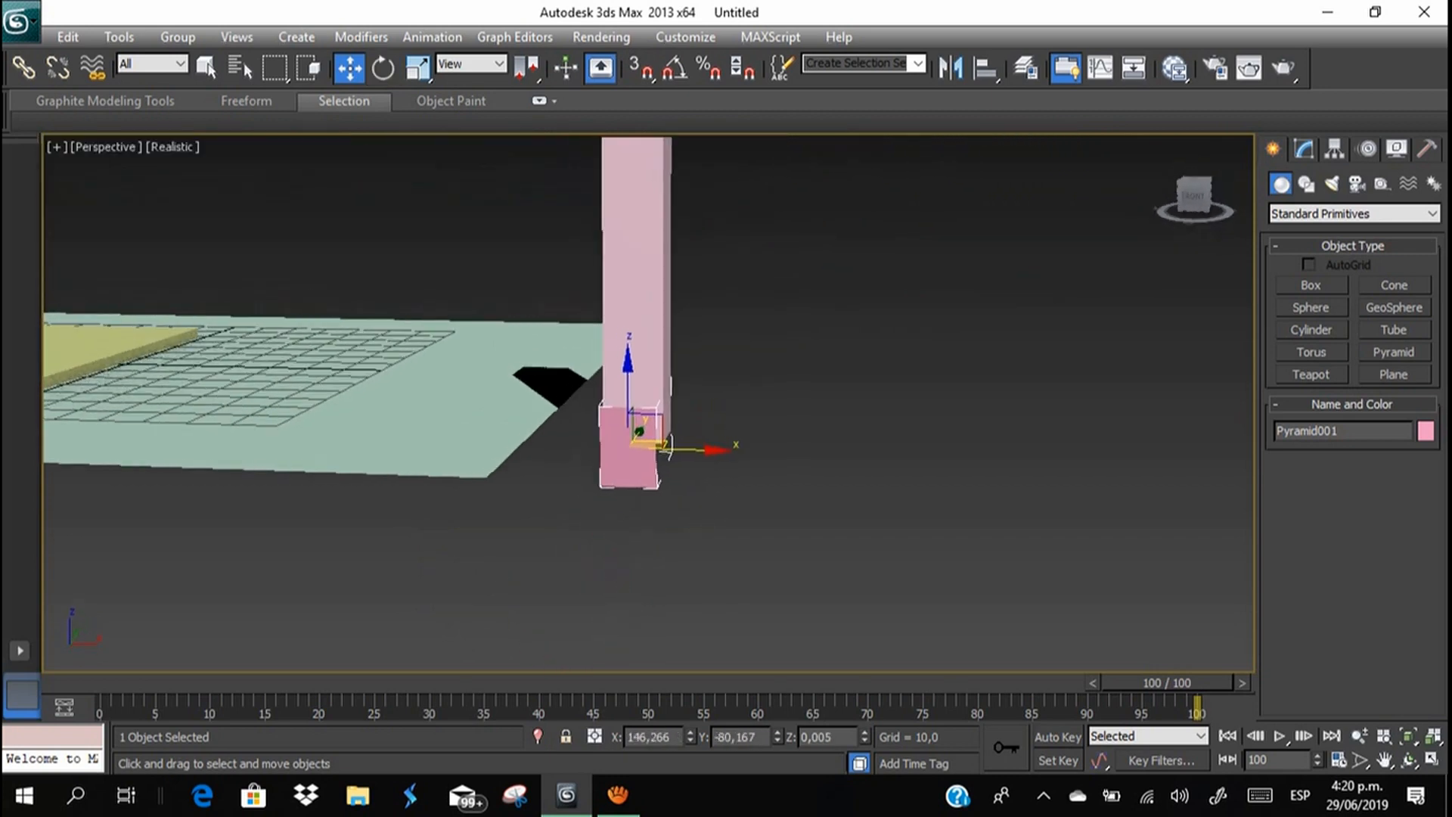
{"action": "scroll", "coordinate": [647, 403], "scroll_direction": "up", "scroll_amount": 2}
{"action": "left_click_drag", "start_coordinate": [620, 412], "coordinate": [620, 329]}
{"action": "middle_click_drag", "start_coordinate": [621, 333], "coordinate": [589, 407], "text": "alt"}
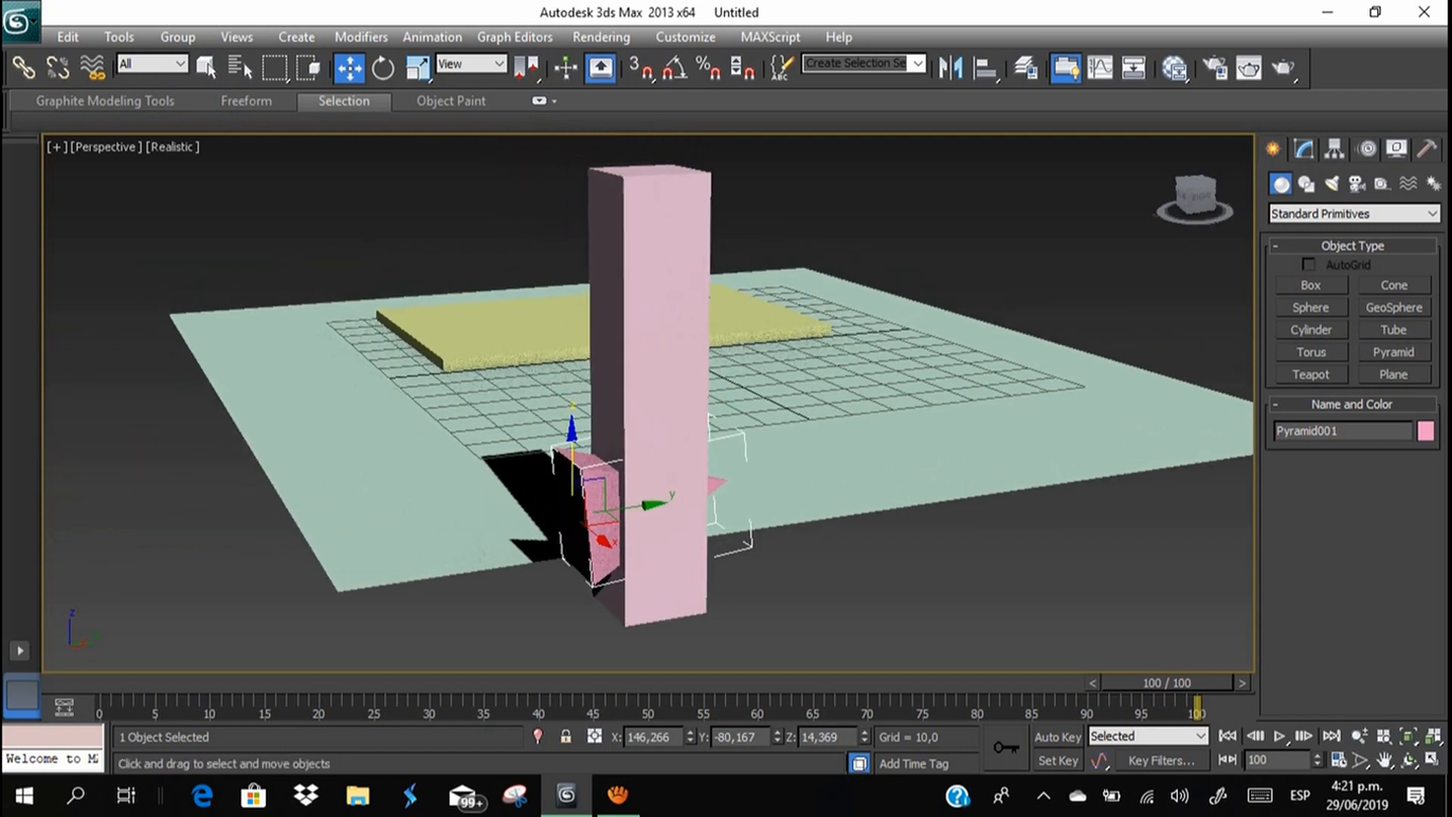
Copy the pyramid upward to a Z position of about 32.6 and rotate the copy so its apex points the opposite way.
{"action": "left_click_drag", "start_coordinate": [572, 454], "coordinate": [573, 322], "text": "shift"}
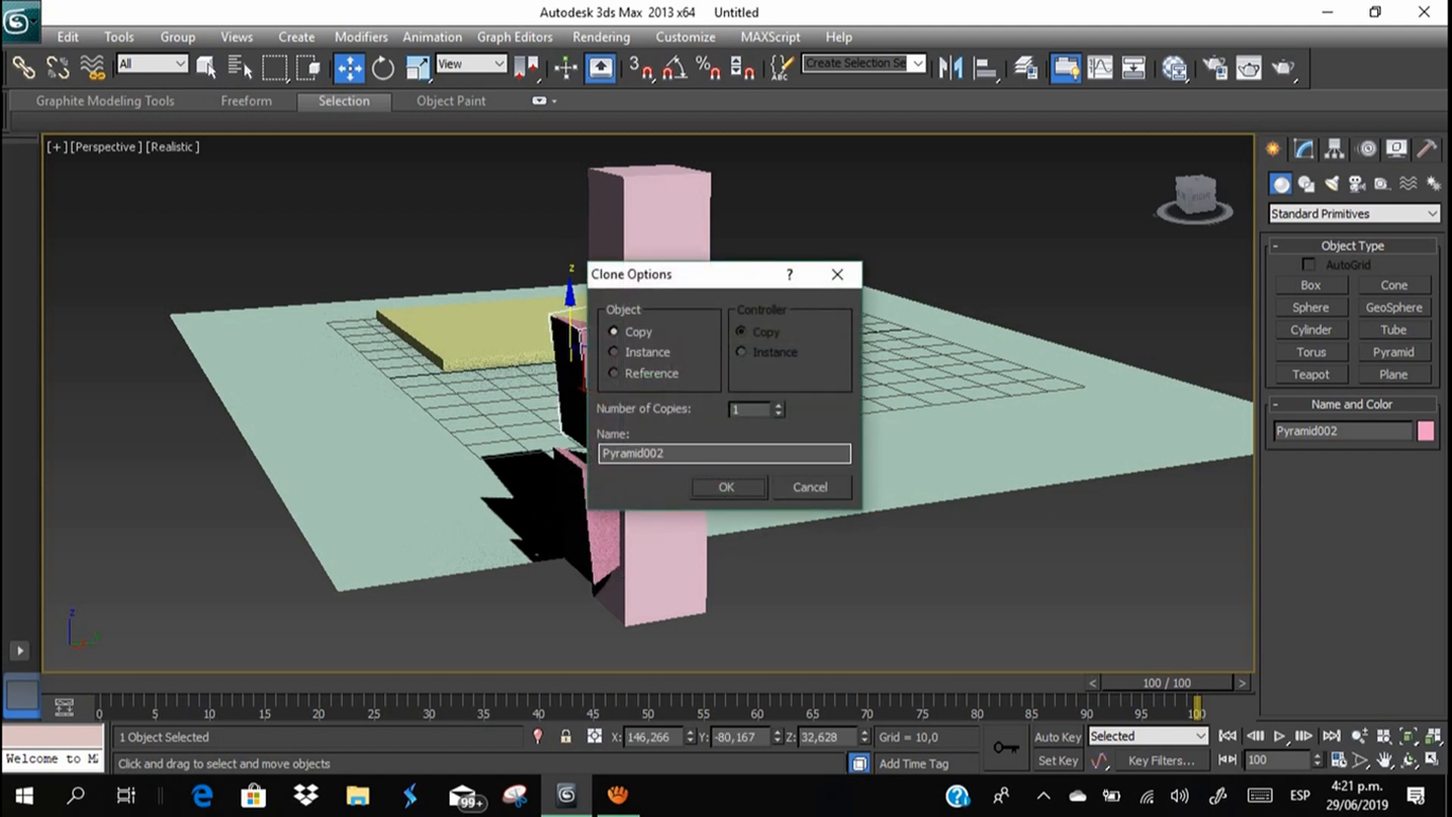
{"action": "left_click", "coordinate": [726, 486]}
{"action": "key", "text": "e"}
{"action": "mouse_move", "coordinate": [560, 378]}
{"action": "left_mouse_down"}
{"action": "mouse_move", "coordinate": [673, 446]}
{"action": "mouse_move", "coordinate": [654, 454]}
{"action": "mouse_move", "coordinate": [669, 436]}
{"action": "left_mouse_up"}
{"action": "mouse_move", "coordinate": [529, 340]}
{"action": "left_mouse_down"}
{"action": "mouse_move", "coordinate": [515, 344]}
{"action": "mouse_move", "coordinate": [545, 364]}
{"action": "left_mouse_up"}
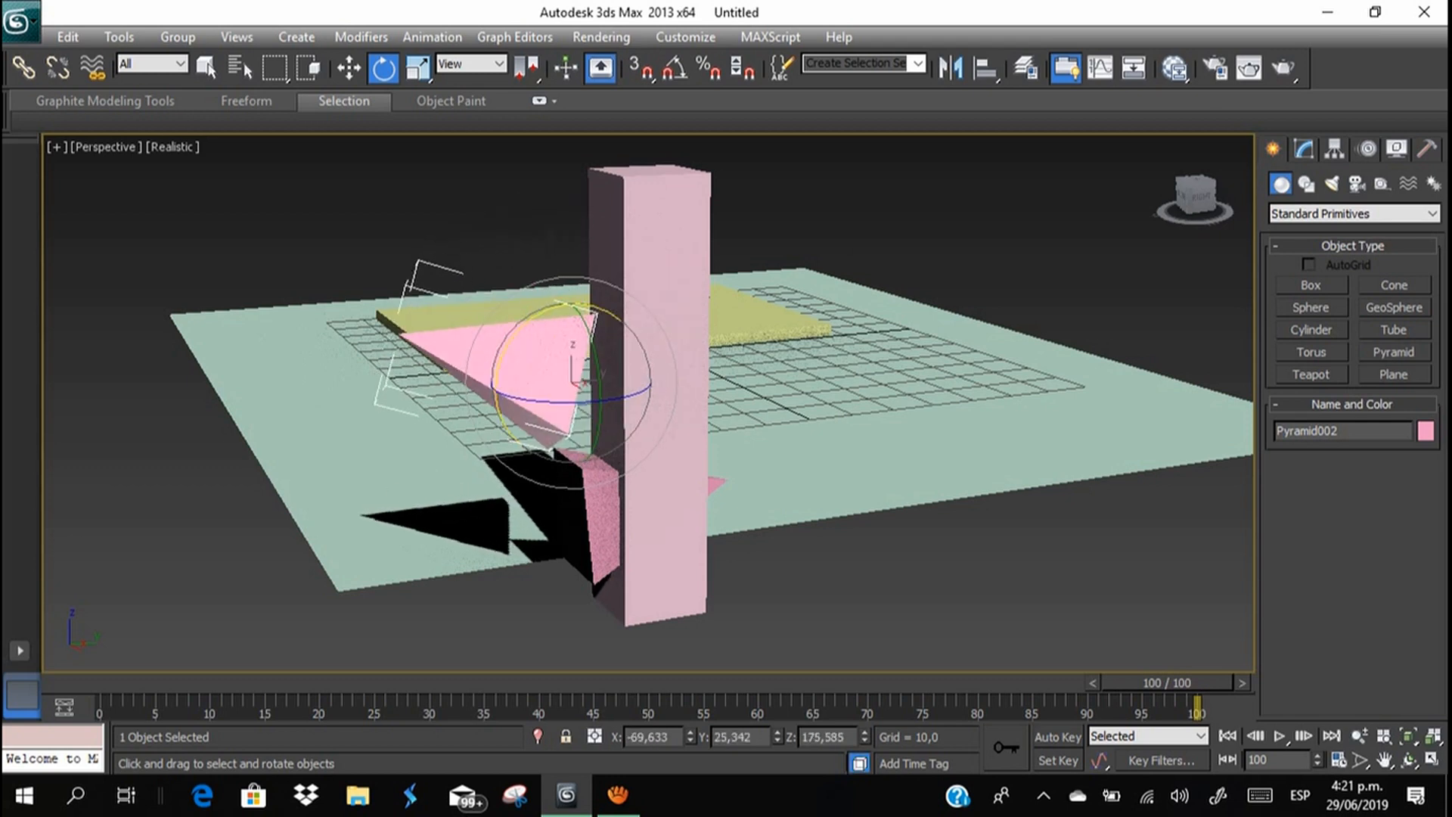
Move the pyramid copy to the opposite face of the post and rotate it so its base squares up with the post.
{"action": "key", "text": "w"}
{"action": "middle_click_drag", "start_coordinate": [648, 355], "coordinate": [651, 484], "text": "alt"}
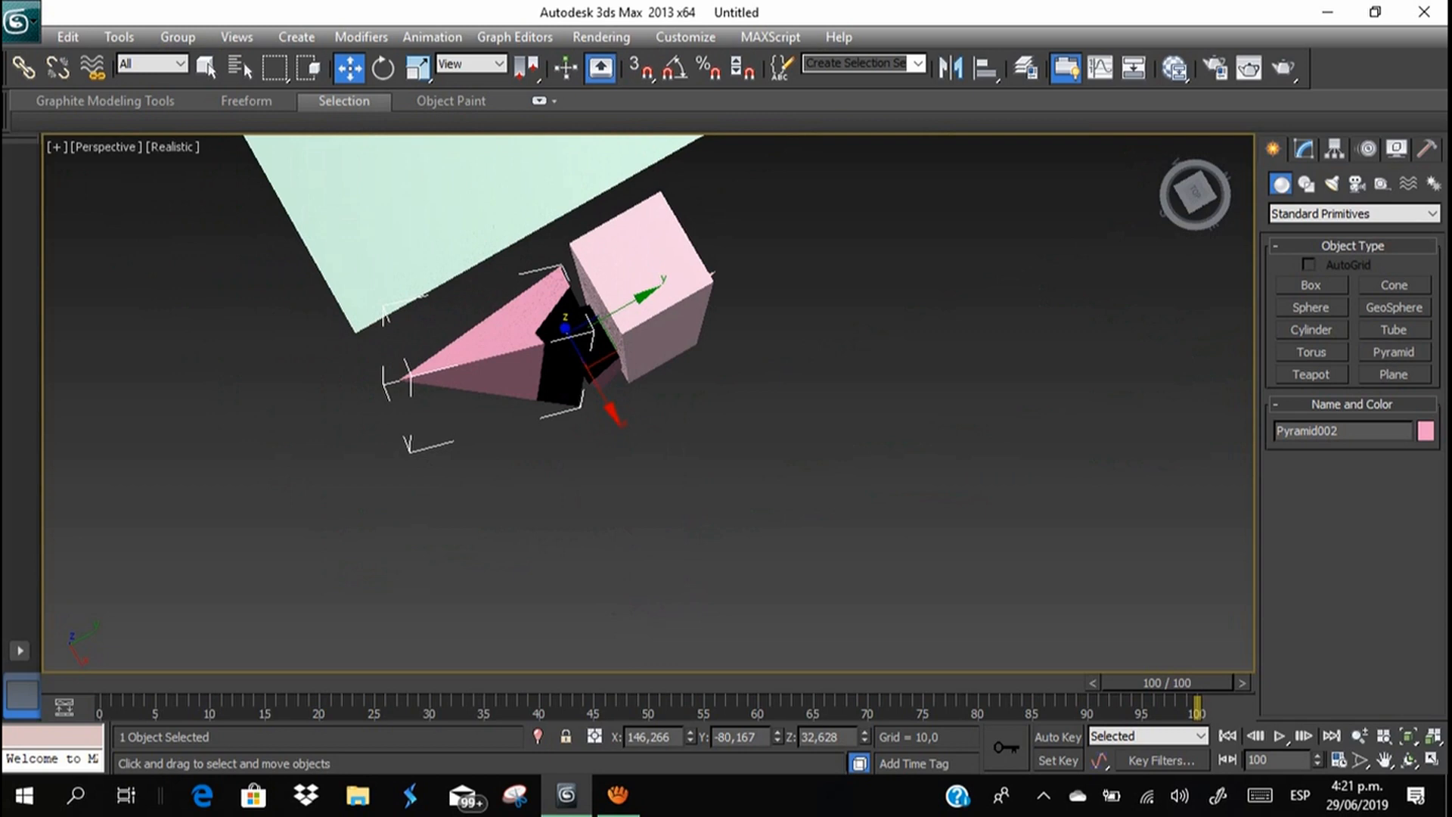
{"action": "left_click_drag", "start_coordinate": [594, 341], "coordinate": [771, 257]}
{"action": "middle_click_drag", "start_coordinate": [772, 257], "coordinate": [530, 163], "text": "alt"}
{"action": "key", "text": "e"}
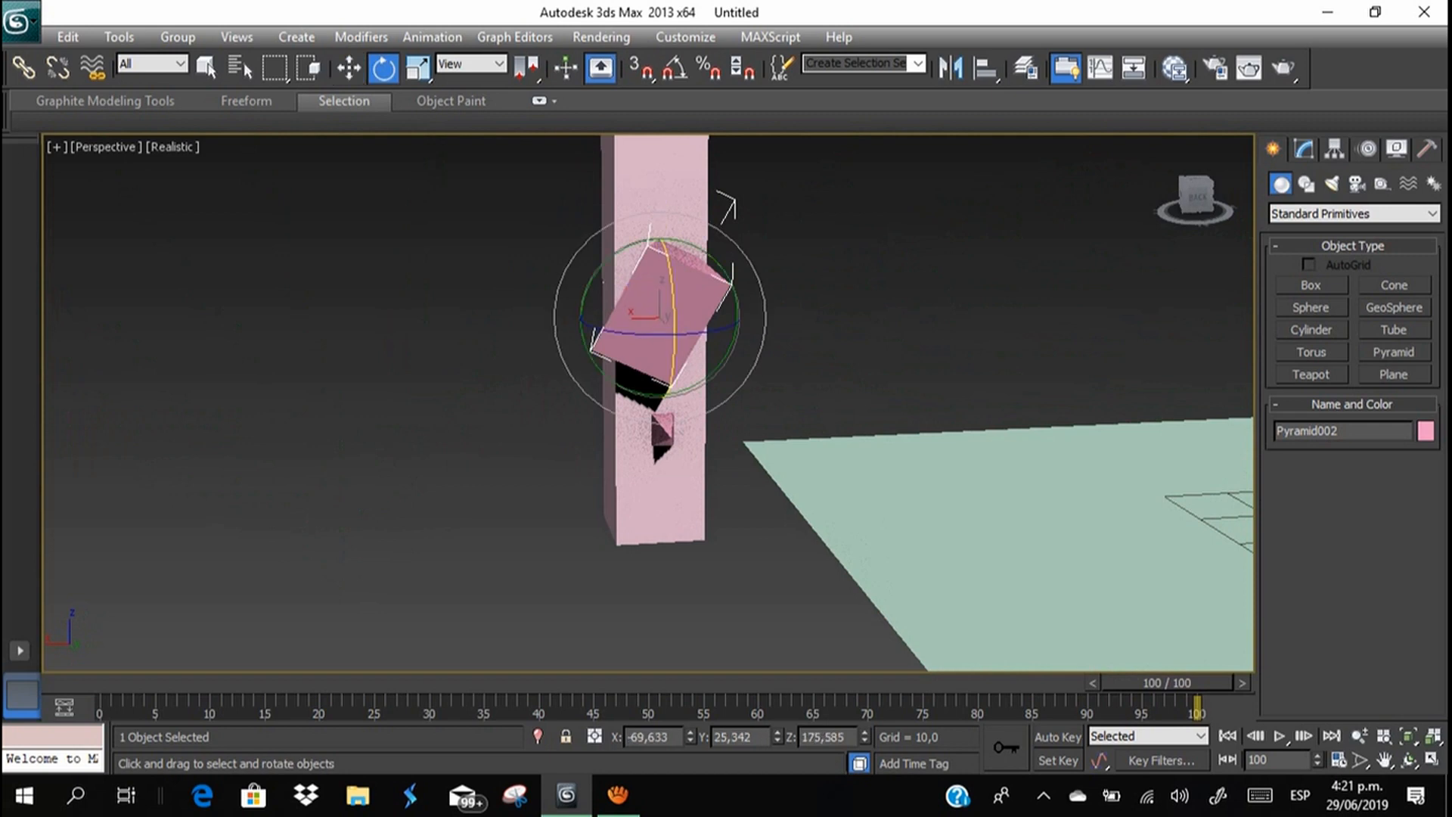
{"action": "left_click_drag", "start_coordinate": [723, 269], "coordinate": [693, 245]}
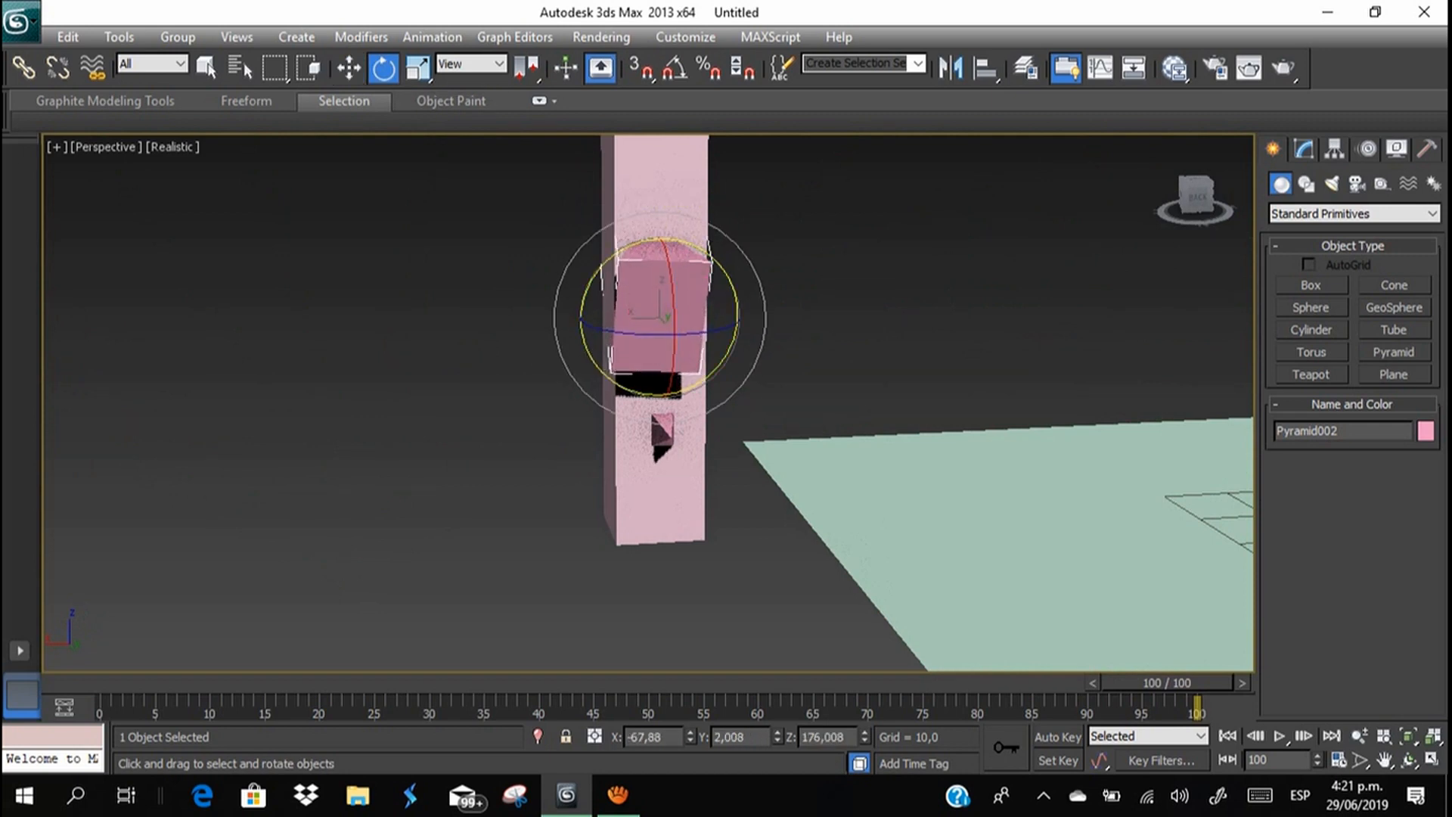
Fine-position the pyramid copy within the post at about X 146.7 and Y -57.2.
{"action": "key", "text": "w"}
{"action": "middle_click_drag", "start_coordinate": [651, 325], "coordinate": [570, 391]}
{"action": "left_click_drag", "start_coordinate": [546, 392], "coordinate": [555, 392]}
{"action": "middle_click_drag", "start_coordinate": [555, 392], "coordinate": [726, 385], "text": "alt"}
{"action": "middle_click_drag", "start_coordinate": [454, 348], "coordinate": [681, 363], "text": "alt"}
{"action": "left_click_drag", "start_coordinate": [697, 343], "coordinate": [681, 347]}
{"action": "middle_click_drag", "start_coordinate": [680, 347], "coordinate": [545, 375], "text": "alt"}
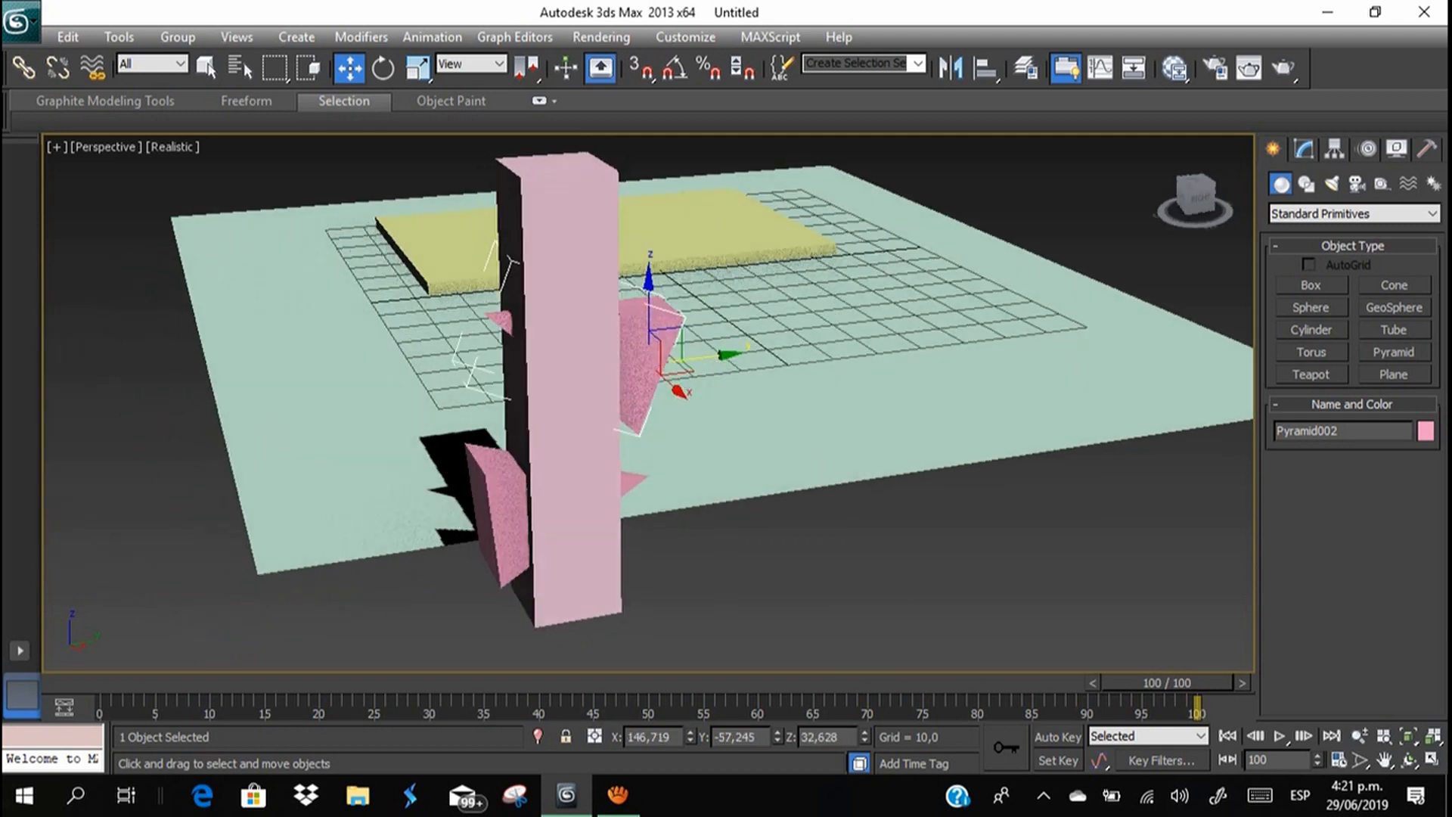
Set the upper pyramid's depth to about 4.04 and height to 56.5, and scale it to about 62% along X.
{"action": "left_click", "coordinate": [1304, 149]}
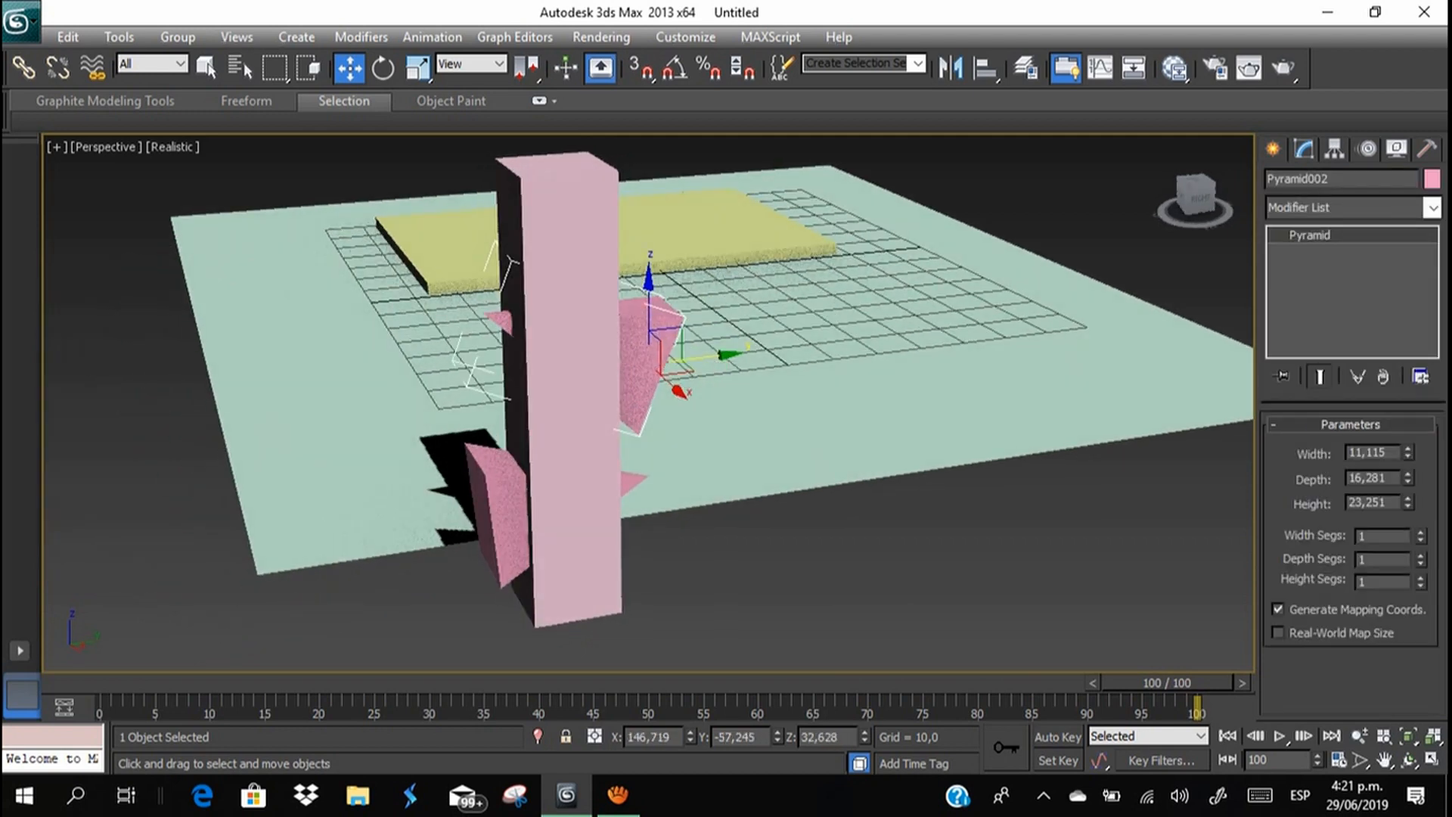
{"action": "middle_click_drag", "start_coordinate": [680, 356], "coordinate": [533, 380], "text": "alt"}
{"action": "left_click_drag", "start_coordinate": [1408, 478], "coordinate": [1408, 569]}
{"action": "middle_click_drag", "start_coordinate": [681, 378], "coordinate": [726, 348], "text": "alt"}
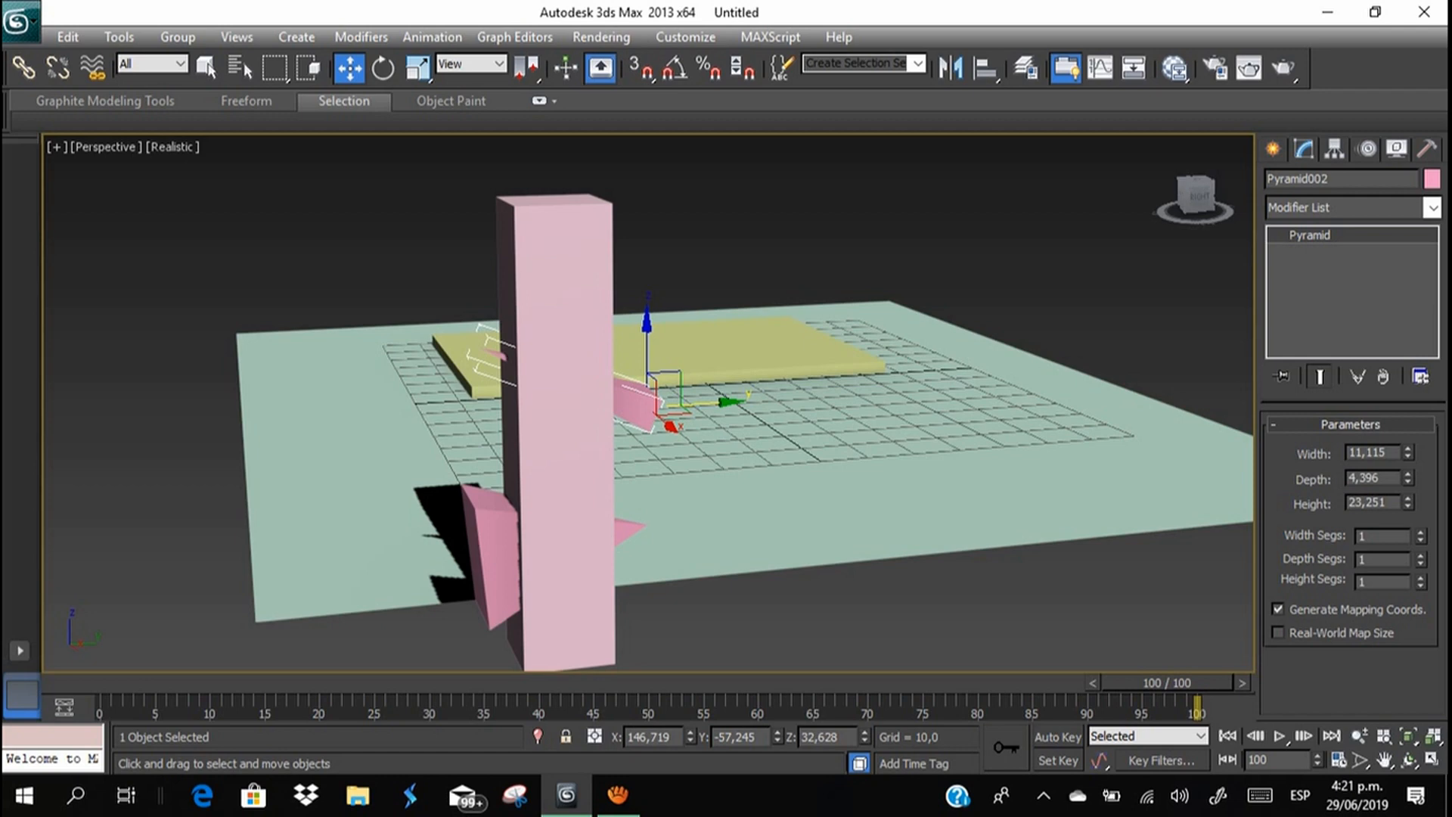
{"action": "mouse_move", "coordinate": [1408, 477]}
{"action": "left_mouse_down"}
{"action": "mouse_move", "coordinate": [1407, 498]}
{"action": "mouse_move", "coordinate": [1407, 473]}
{"action": "left_mouse_up"}
{"action": "middle_click_drag", "start_coordinate": [650, 409], "coordinate": [862, 416], "text": "alt"}
{"action": "middle_click_drag", "start_coordinate": [488, 348], "coordinate": [579, 367], "text": "alt"}
{"action": "key", "text": "r"}
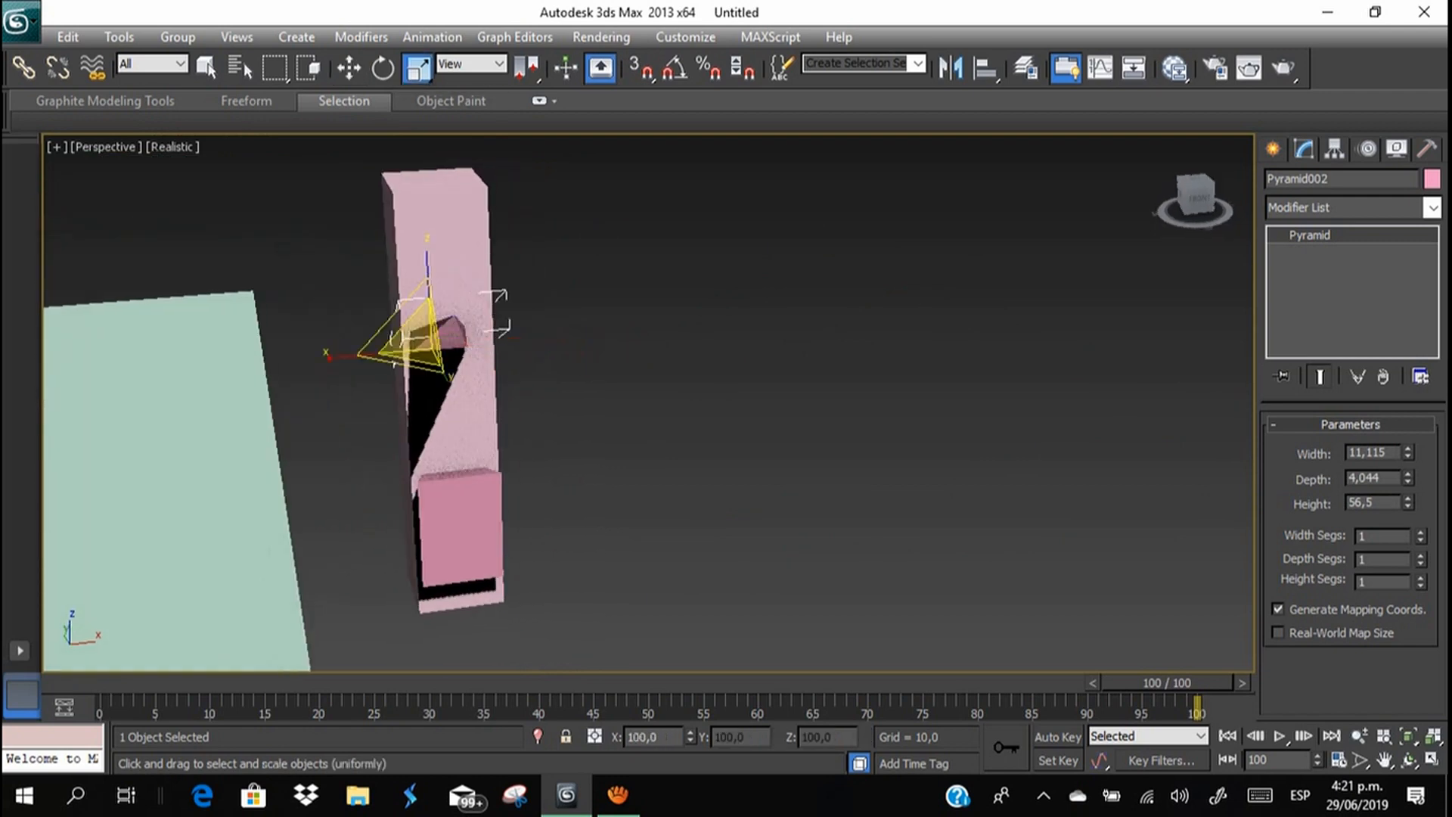
{"action": "left_click_drag", "start_coordinate": [353, 355], "coordinate": [394, 351]}
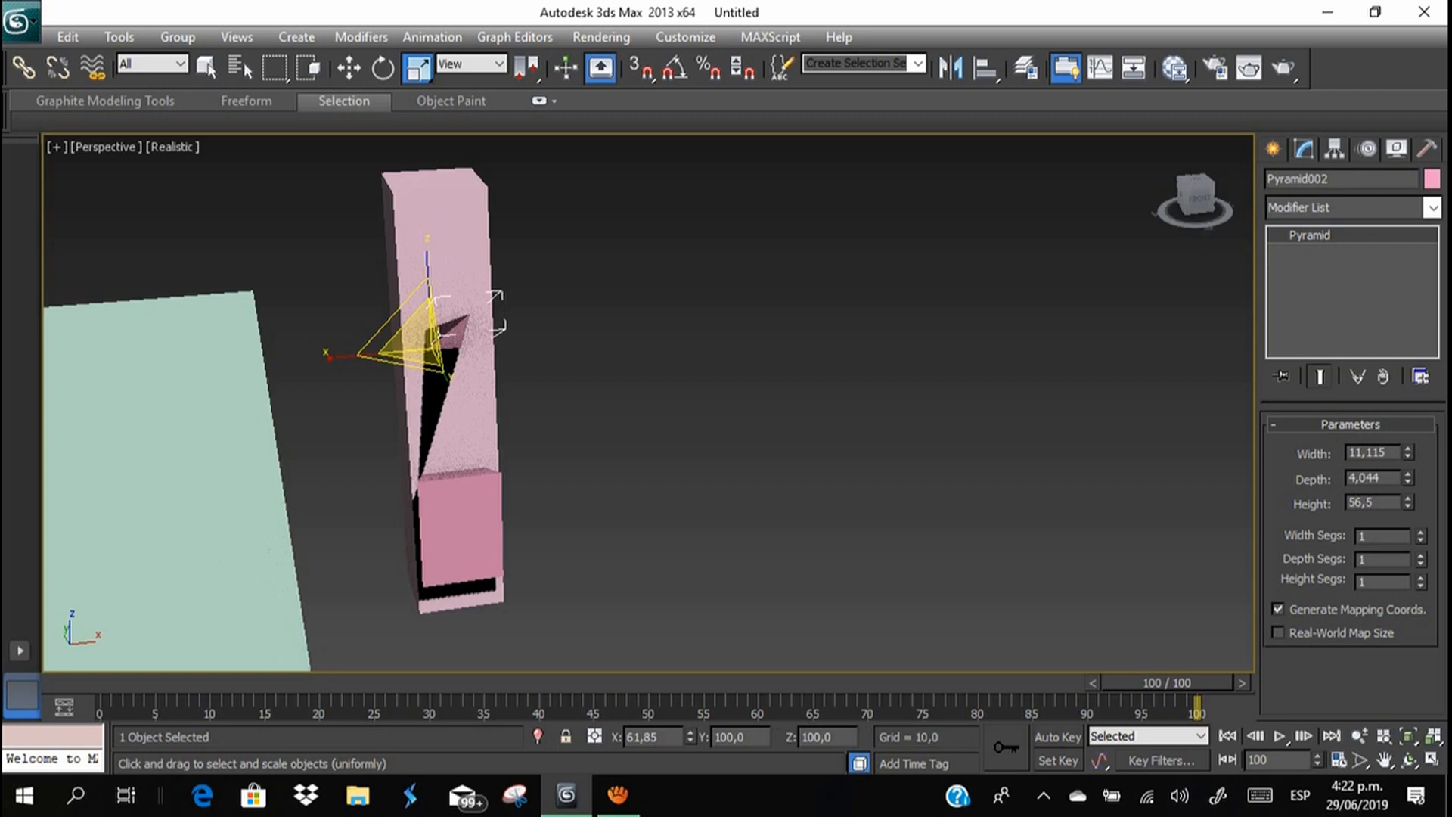
Lower the thin pyramid in the post and stack two copies above it, the uppermost at a Z position of about 43.3.
{"action": "key", "text": "w"}
{"action": "middle_click_drag", "start_coordinate": [560, 356], "coordinate": [409, 352], "text": "alt"}
{"action": "left_click_drag", "start_coordinate": [642, 325], "coordinate": [641, 428]}
{"action": "middle_click_drag", "start_coordinate": [642, 427], "coordinate": [530, 398], "text": "alt"}
{"action": "left_click_drag", "start_coordinate": [606, 428], "coordinate": [606, 394]}
{"action": "middle_click_drag", "start_coordinate": [609, 394], "coordinate": [673, 478], "text": "alt"}
{"action": "mouse_move", "coordinate": [666, 454]}
{"action": "left_mouse_down", "text": "shift"}
{"action": "mouse_move", "coordinate": [668, 304]}
{"action": "mouse_move", "coordinate": [669, 352]}
{"action": "left_mouse_up", "text": "shift"}
{"action": "left_click", "coordinate": [726, 487]}
{"action": "left_click", "coordinate": [726, 488]}
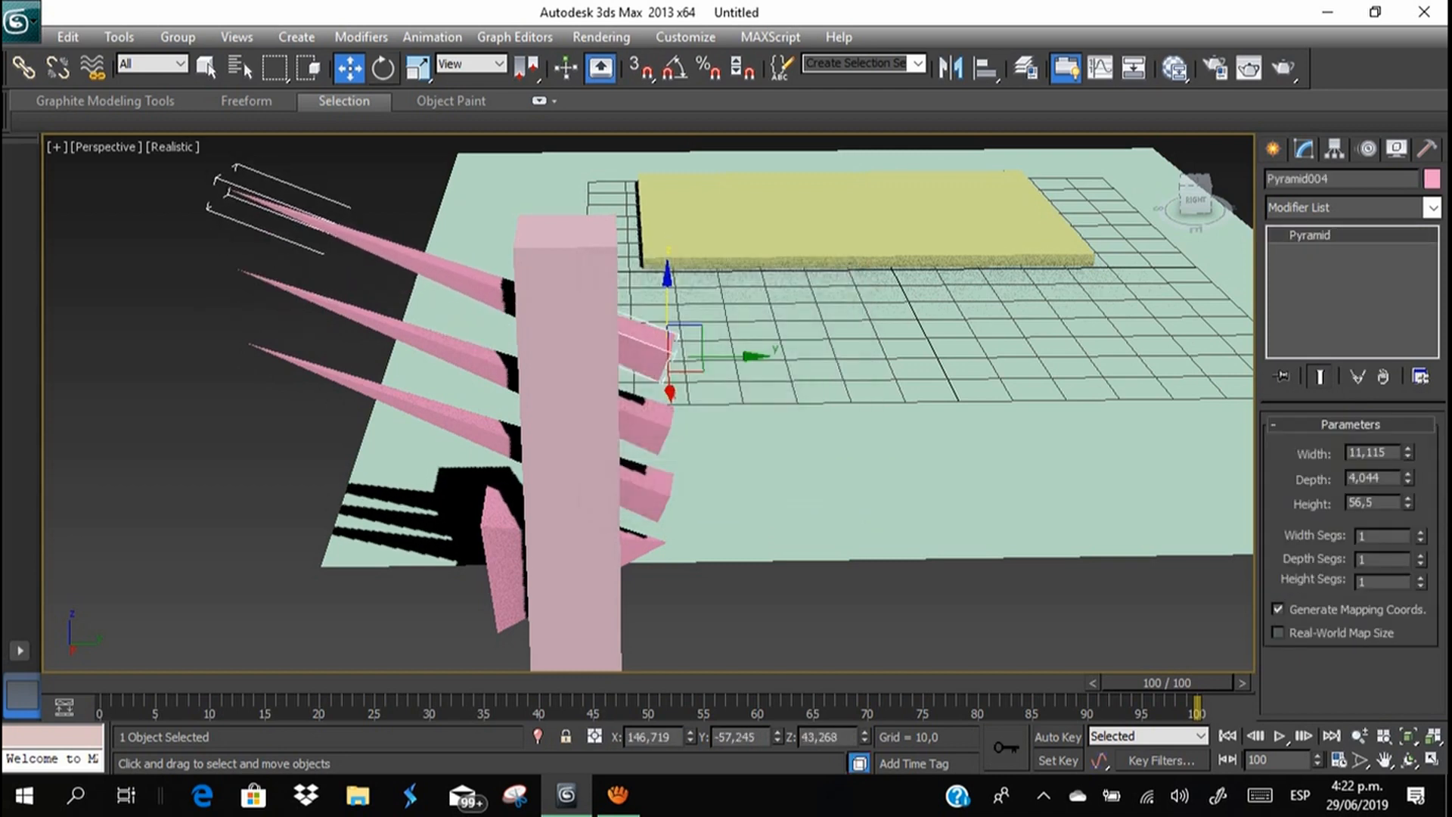
Turn the uppermost thin pyramid to point the opposite way and reposition it in the post at about Y -85 and Z 50.5.
{"action": "left_click", "coordinate": [383, 69]}
{"action": "left_click_drag", "start_coordinate": [635, 386], "coordinate": [711, 378]}
{"action": "key", "text": "w"}
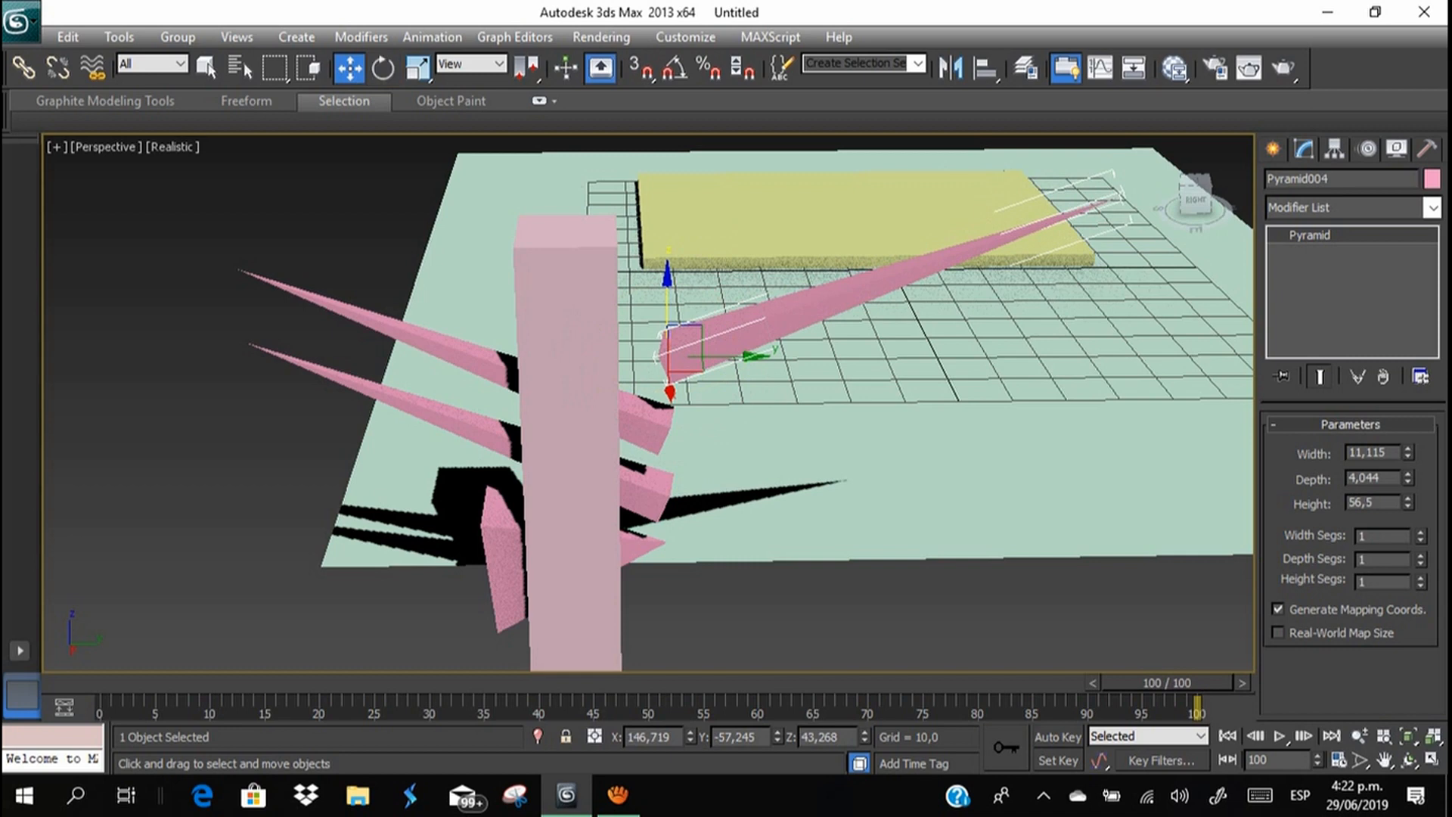
{"action": "left_click_drag", "start_coordinate": [725, 356], "coordinate": [490, 361]}
{"action": "middle_click_drag", "start_coordinate": [491, 361], "coordinate": [681, 363], "text": "alt"}
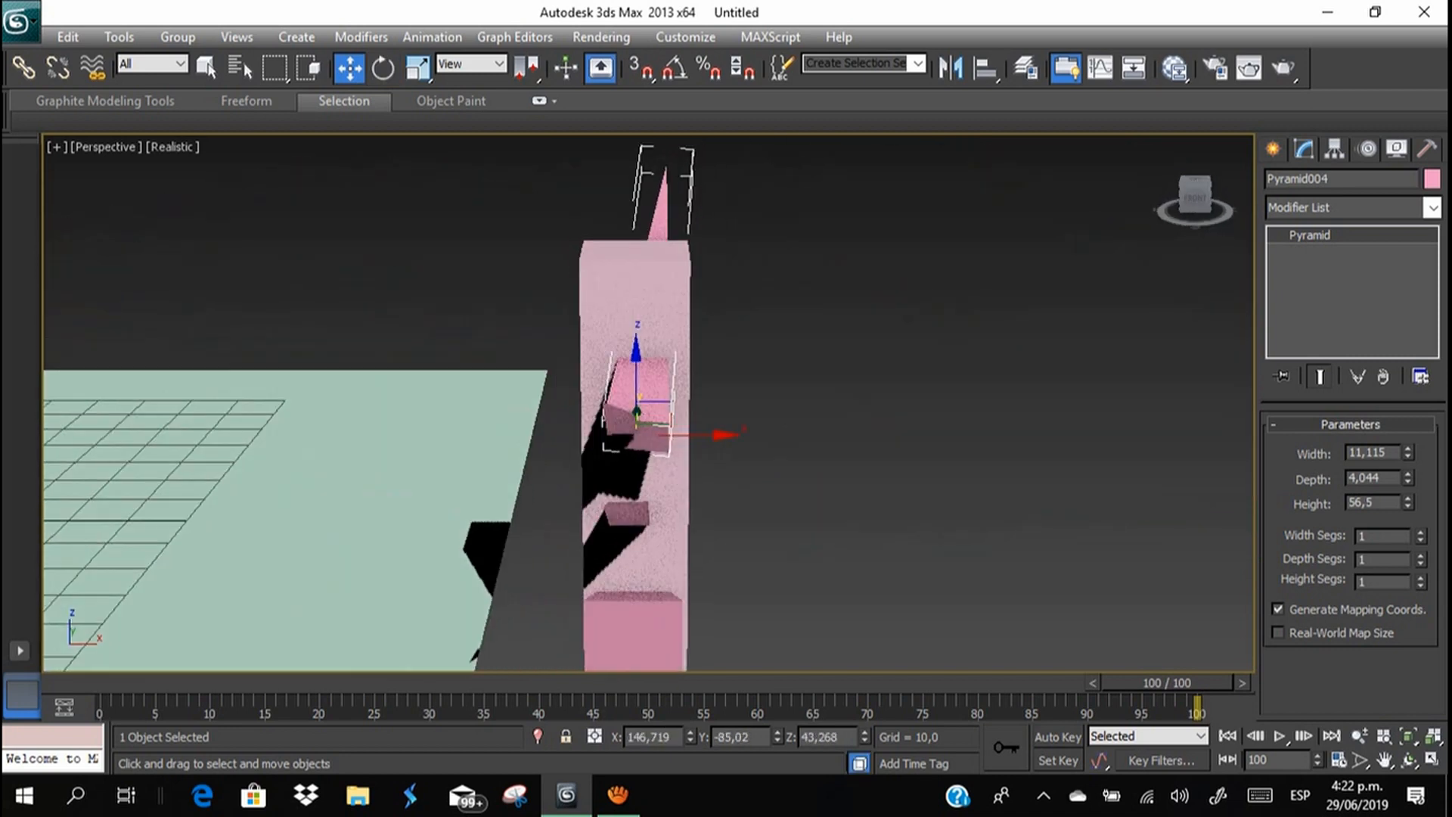
{"action": "left_click_drag", "start_coordinate": [635, 412], "coordinate": [636, 318]}
{"action": "middle_click_drag", "start_coordinate": [635, 318], "coordinate": [757, 326], "text": "alt"}
{"action": "middle_click_drag", "start_coordinate": [696, 371], "coordinate": [749, 363]}
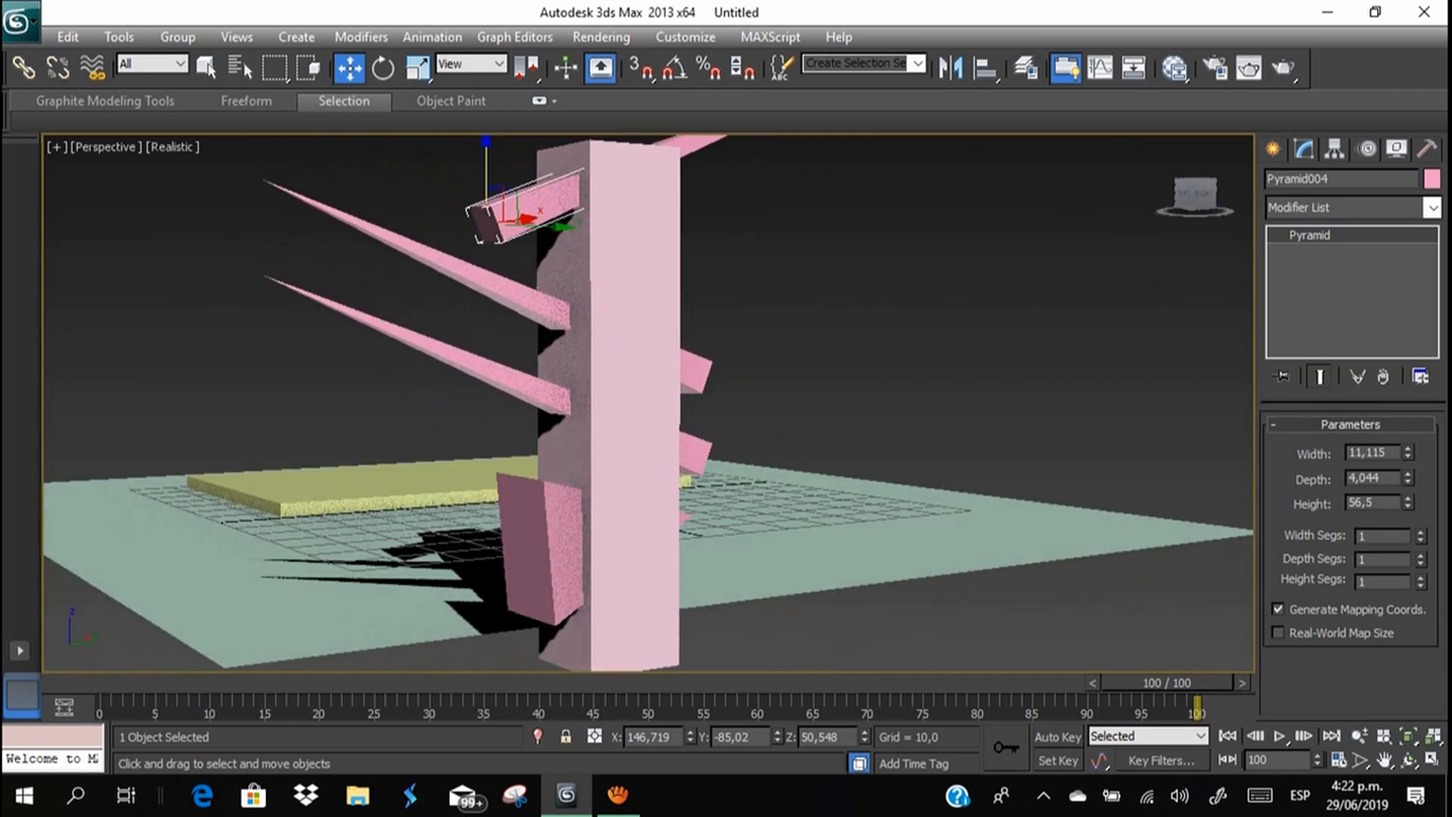
Subtract the large pyramid and the three thin pyramids from the tall post with ProBoolean.
{"action": "left_click", "coordinate": [635, 341]}
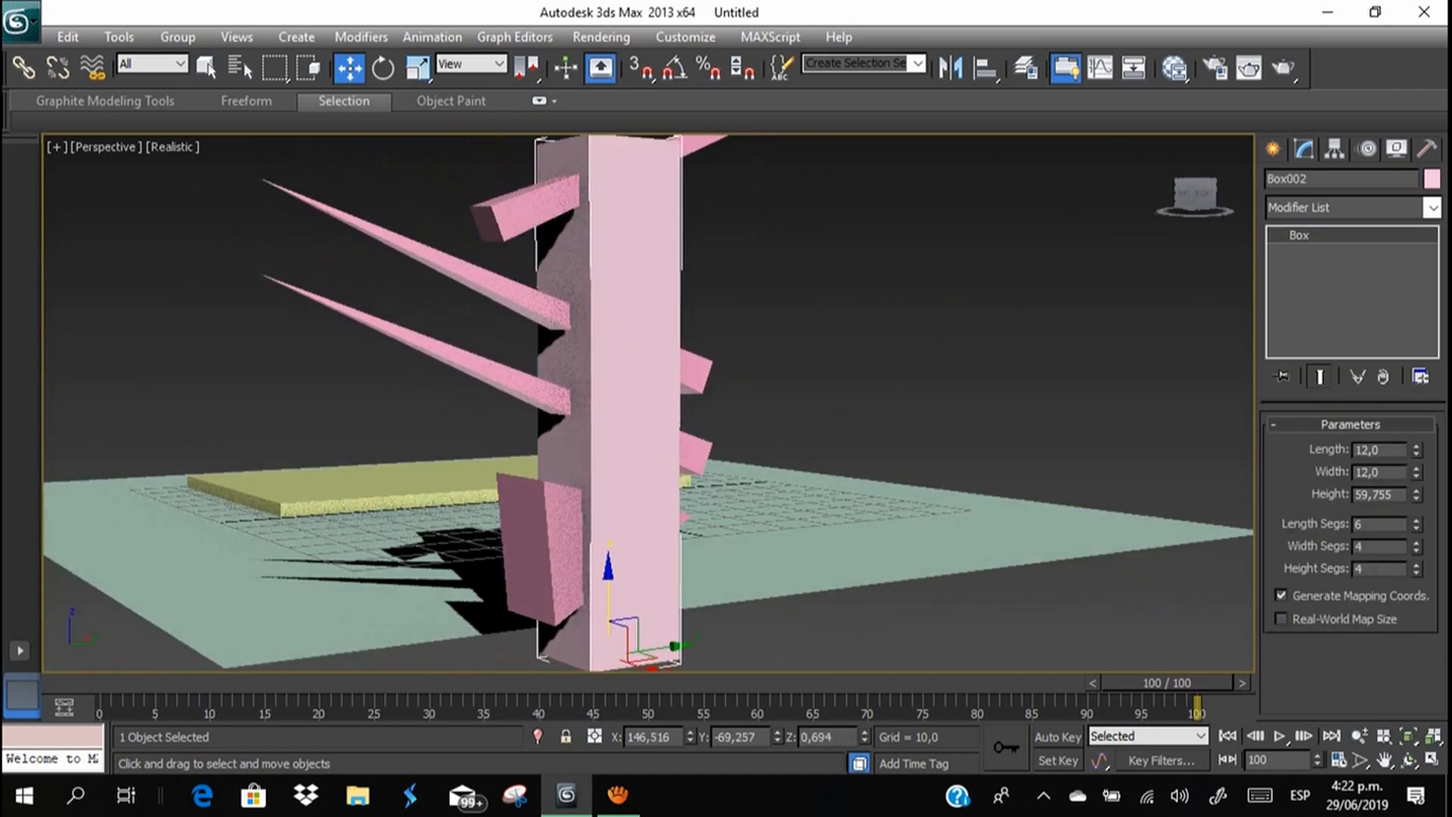
{"action": "left_click", "coordinate": [1273, 148]}
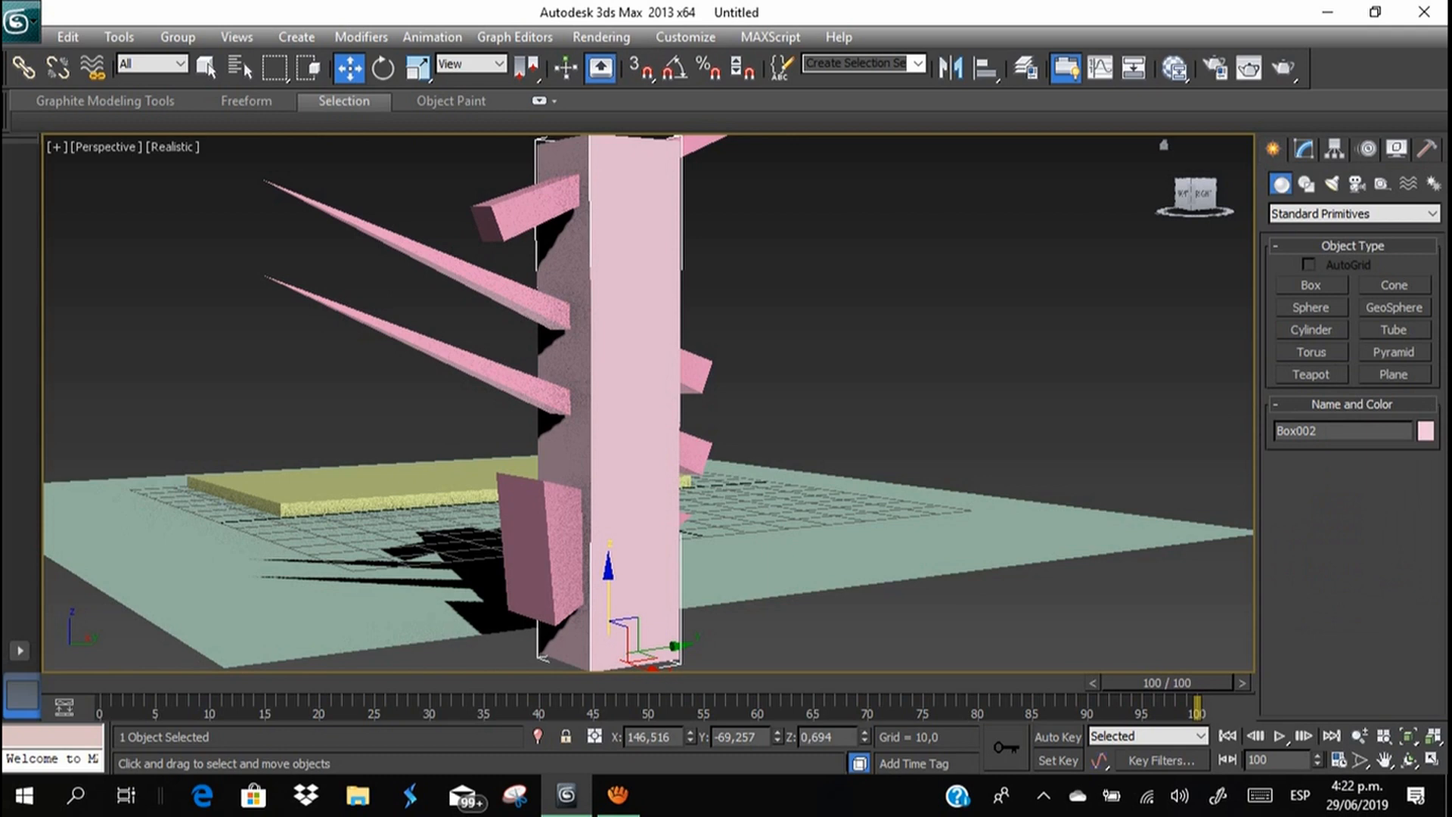
{"action": "left_click", "coordinate": [1350, 214]}
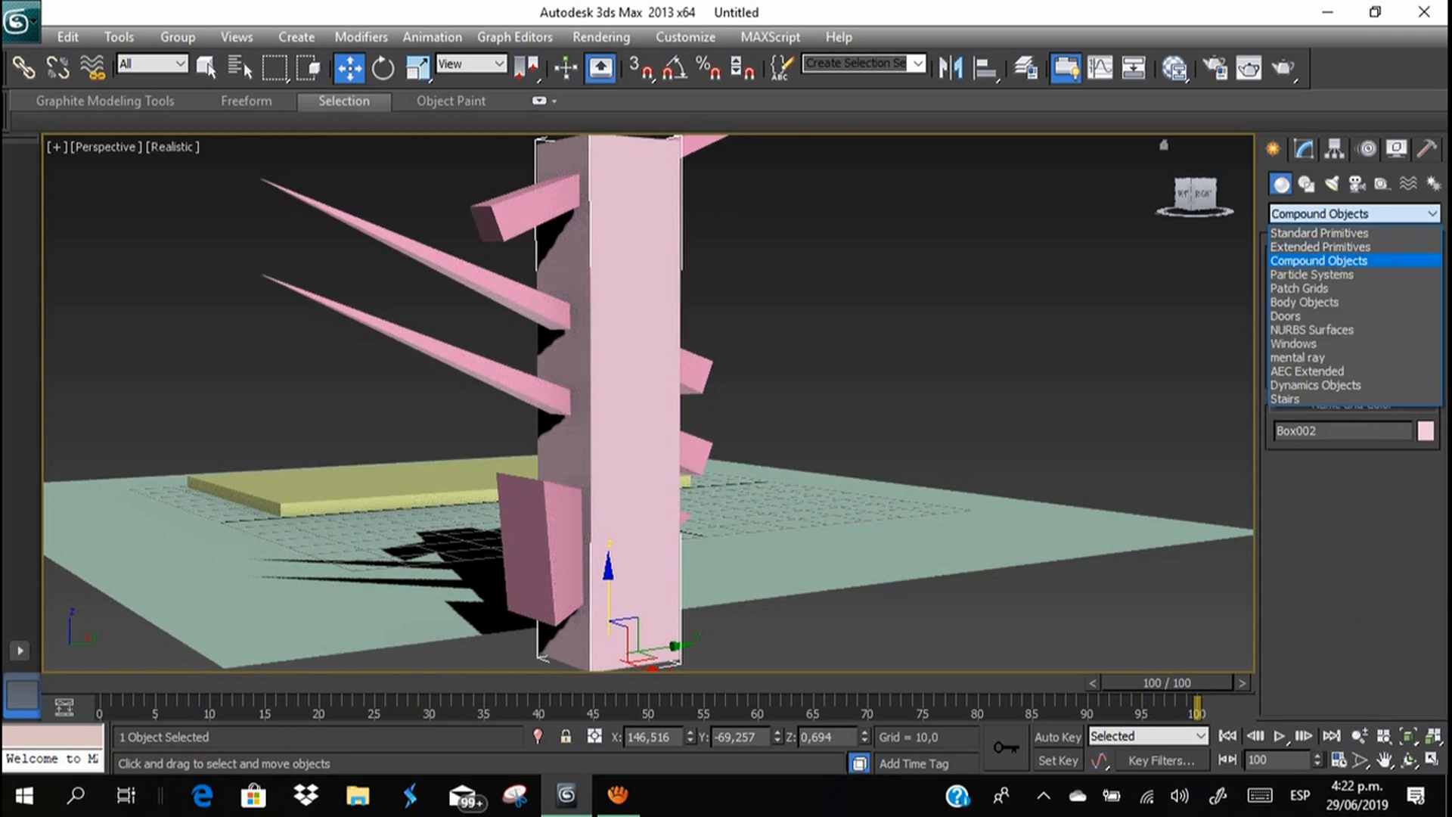
{"action": "left_click", "coordinate": [1318, 260]}
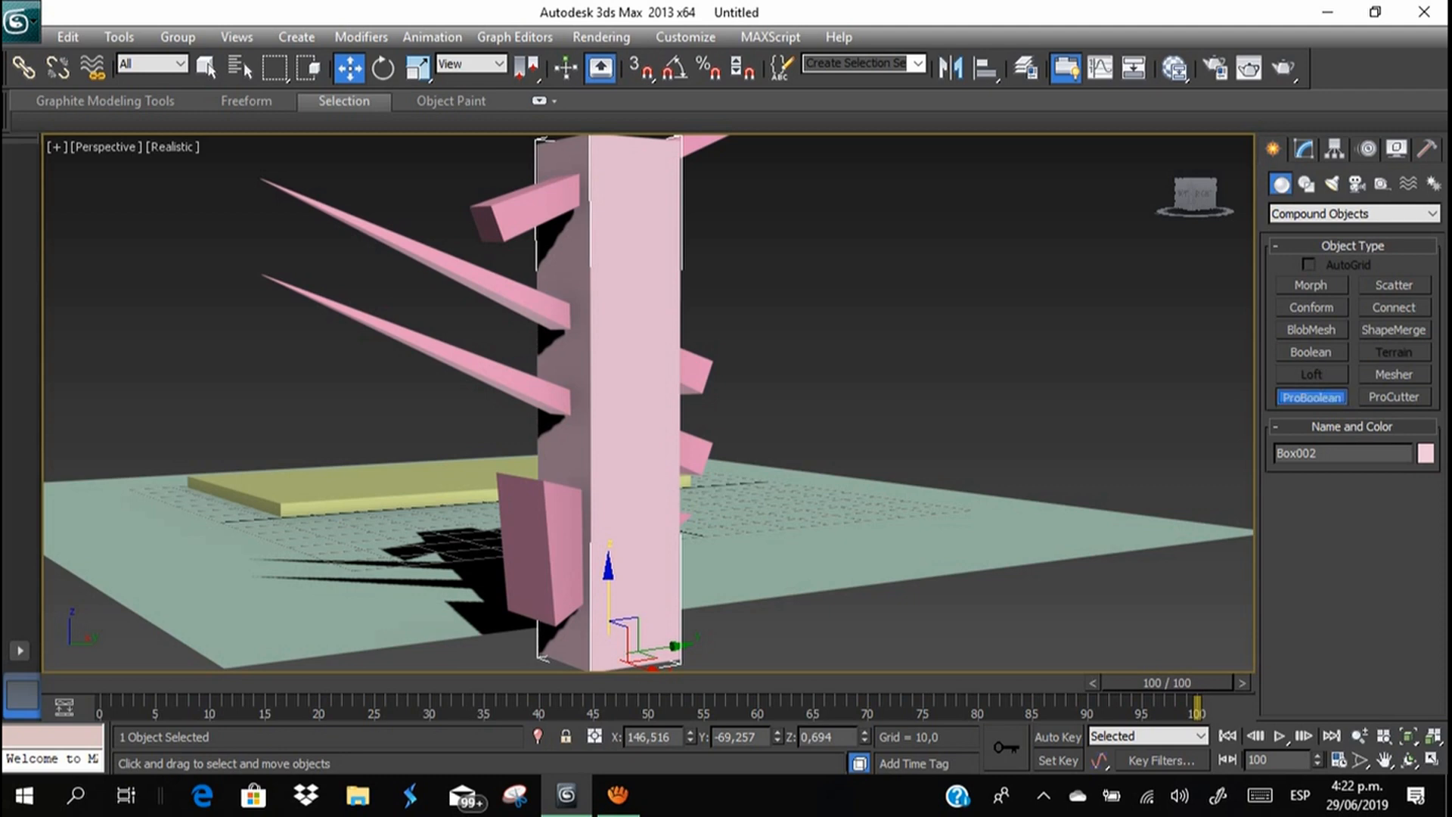
{"action": "left_click", "coordinate": [1350, 510]}
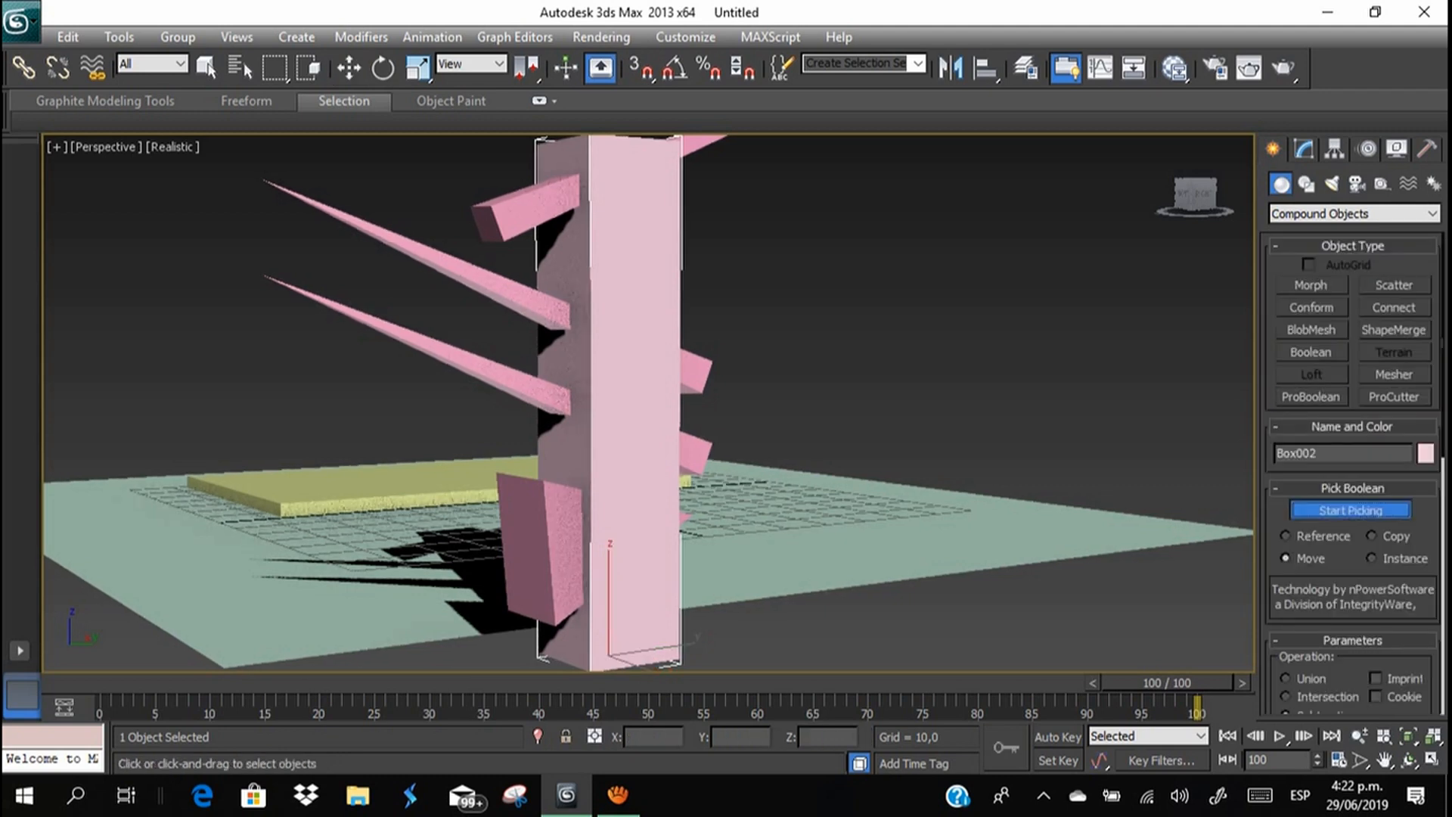
{"action": "left_click", "coordinate": [537, 548]}
{"action": "left_click", "coordinate": [503, 378]}
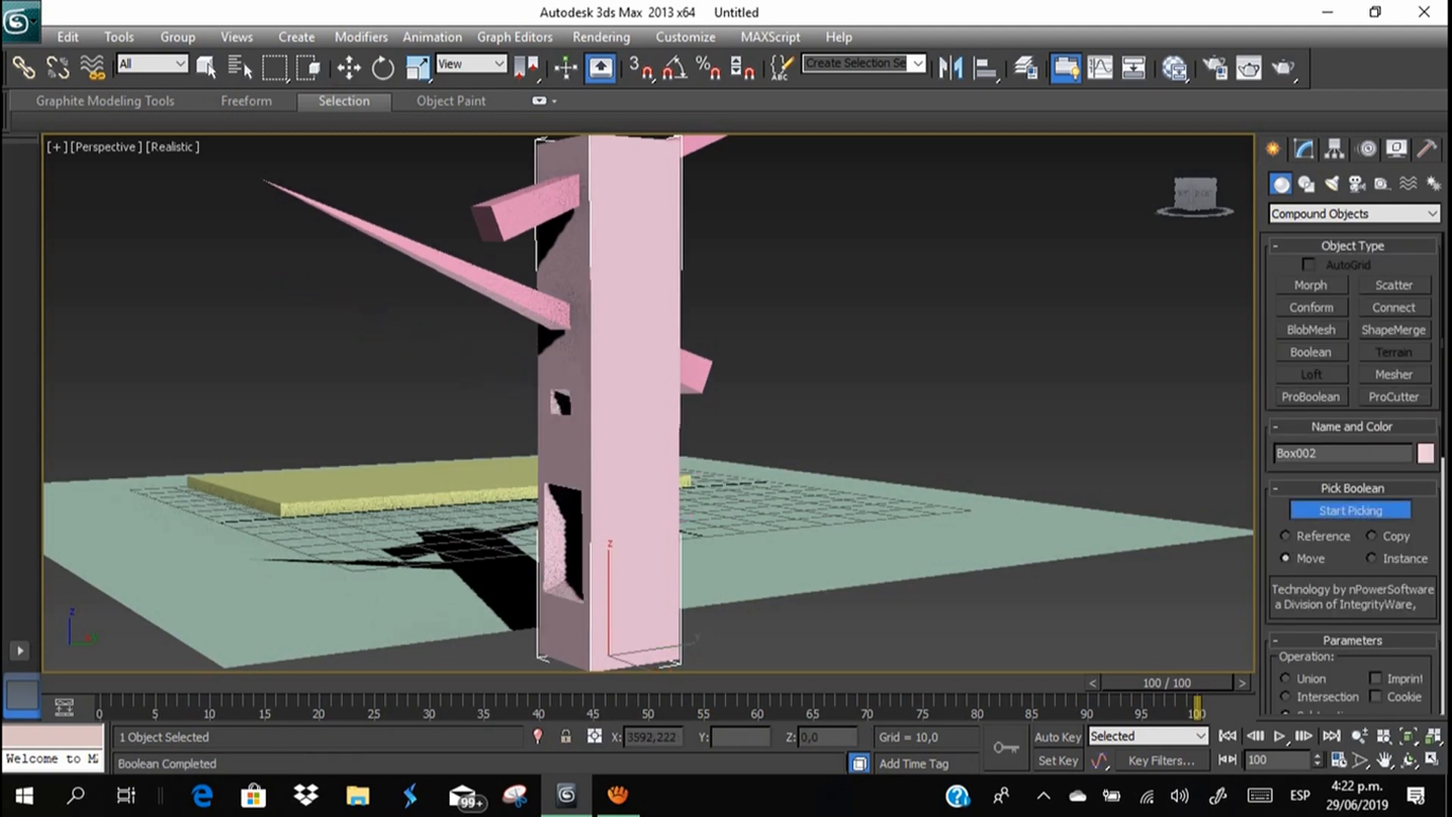
{"action": "left_click", "coordinate": [501, 293]}
{"action": "left_click", "coordinate": [515, 212]}
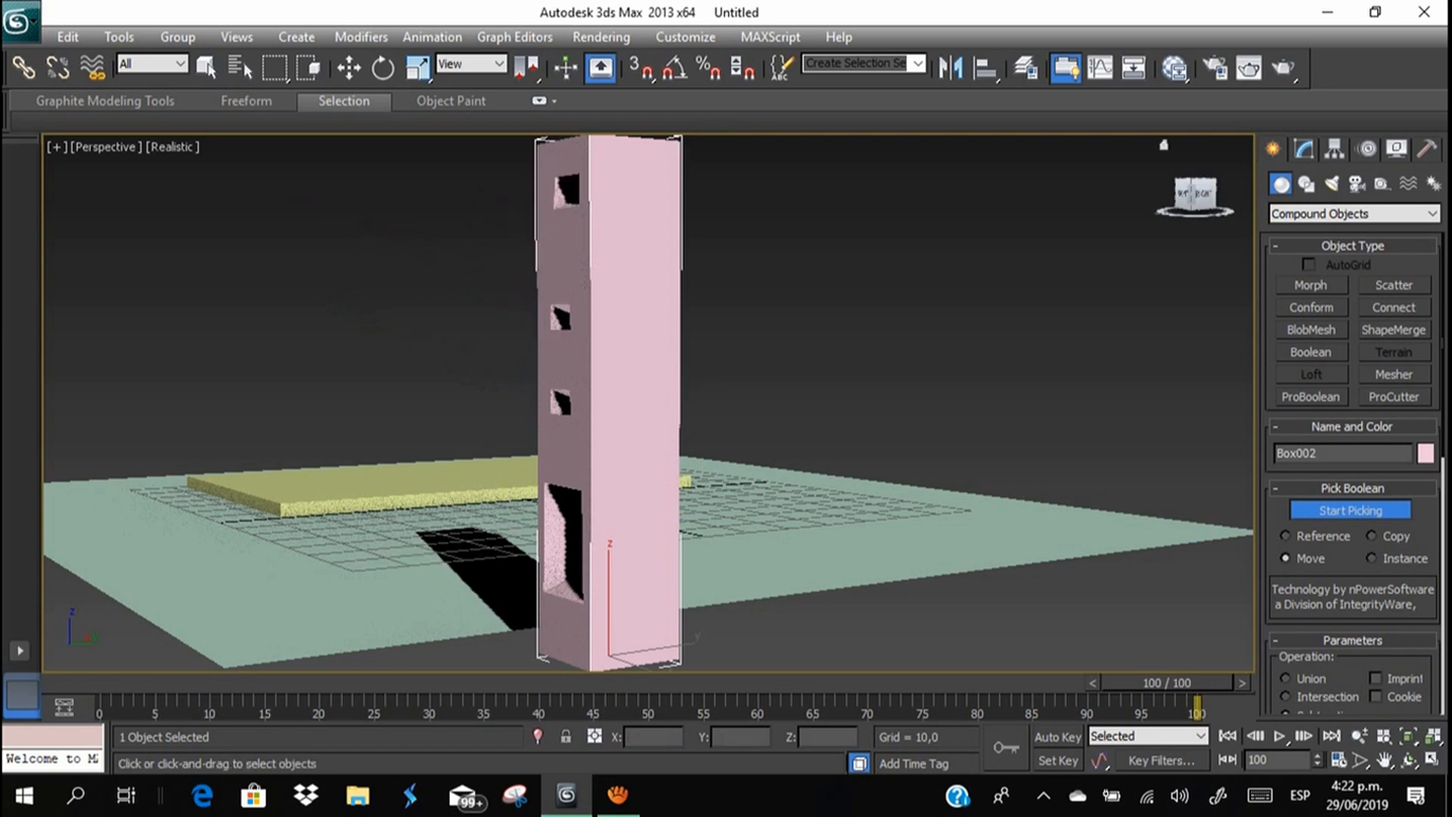
{"action": "key", "text": "w"}
{"action": "middle_click_drag", "start_coordinate": [492, 291], "coordinate": [666, 322], "text": "alt"}
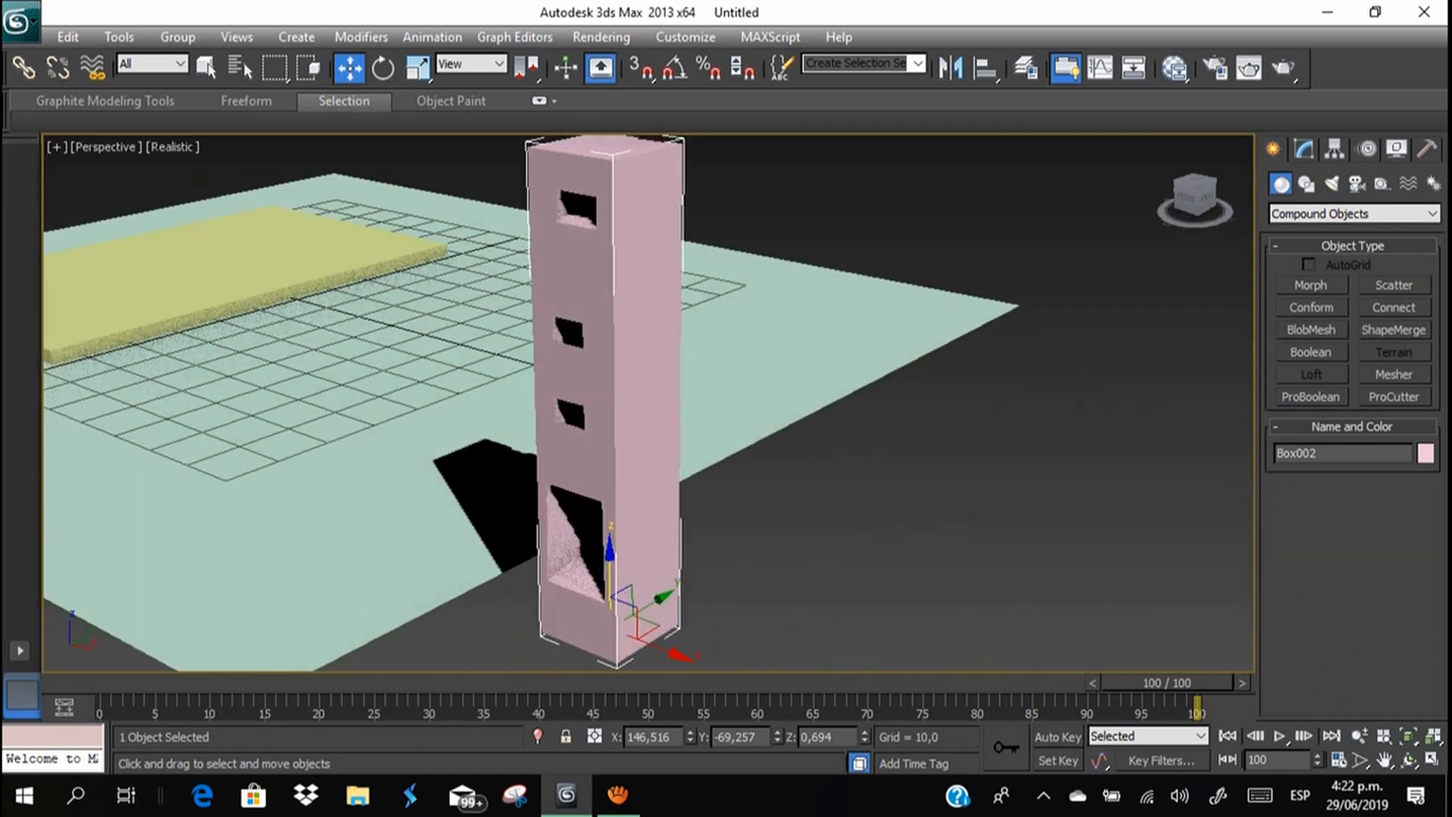
Scale the perforated post to about 38% along X and 27% along Y.
{"action": "key", "text": "r"}
{"action": "middle_click_drag", "start_coordinate": [685, 318], "coordinate": [771, 310], "text": "alt"}
{"action": "left_click_drag", "start_coordinate": [575, 600], "coordinate": [676, 681]}
{"action": "middle_click_drag", "start_coordinate": [676, 674], "coordinate": [811, 649], "text": "alt"}
{"action": "scroll", "coordinate": [649, 403], "scroll_direction": "up", "scroll_amount": 4}
{"action": "scroll", "coordinate": [648, 402], "scroll_direction": "down", "scroll_amount": 4}
{"action": "scroll", "coordinate": [648, 402], "scroll_direction": "down", "scroll_amount": 3}
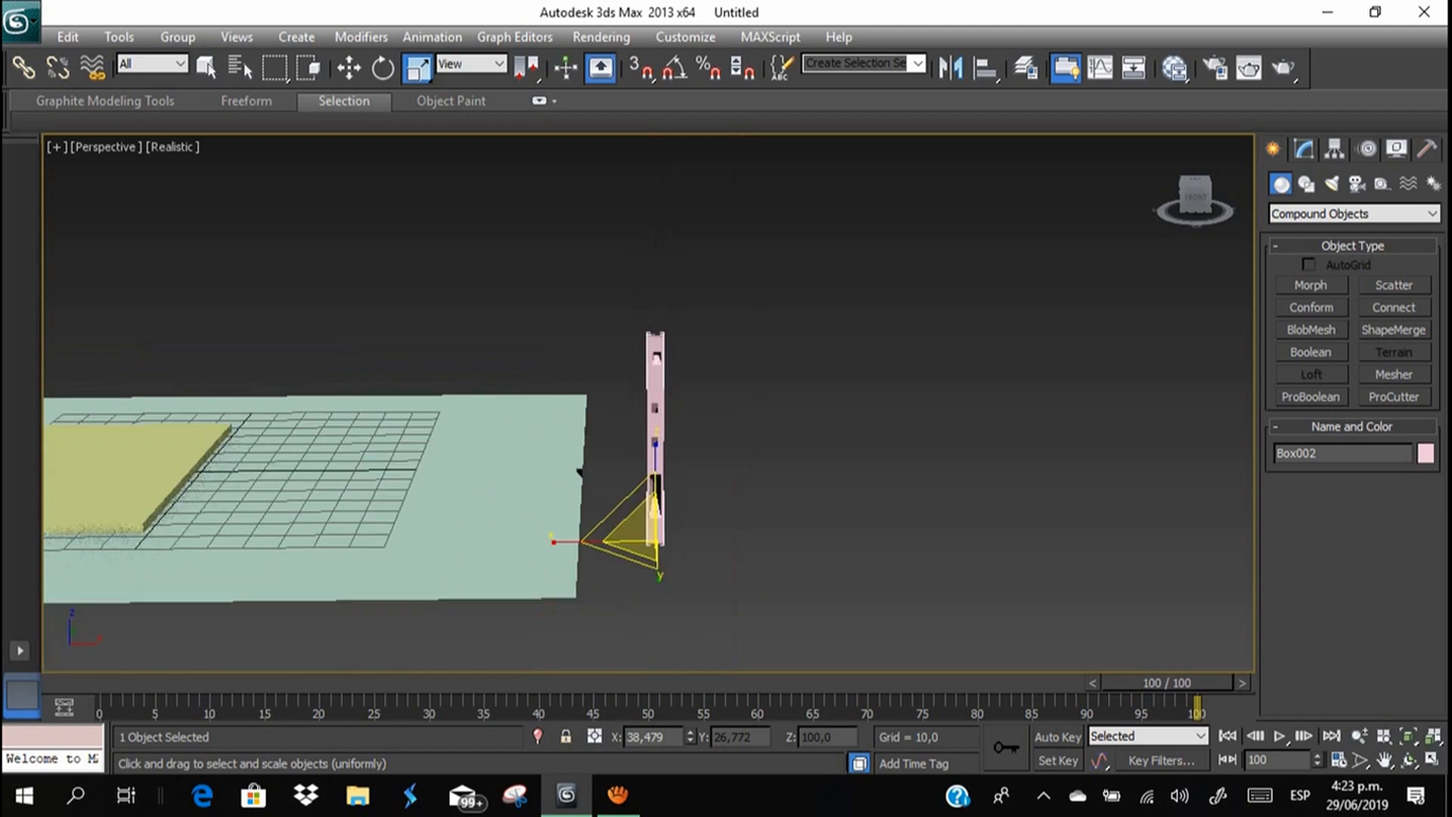
Move the slimmed post onto the southwest corner of the yellow slab, at about X -62.6 and Y -53.6.
{"action": "left_click", "coordinate": [349, 67]}
{"action": "middle_click_drag", "start_coordinate": [727, 423], "coordinate": [666, 488], "text": "alt"}
{"action": "left_click_drag", "start_coordinate": [677, 520], "coordinate": [283, 219]}
{"action": "middle_click_drag", "start_coordinate": [649, 424], "coordinate": [705, 380], "text": "alt"}
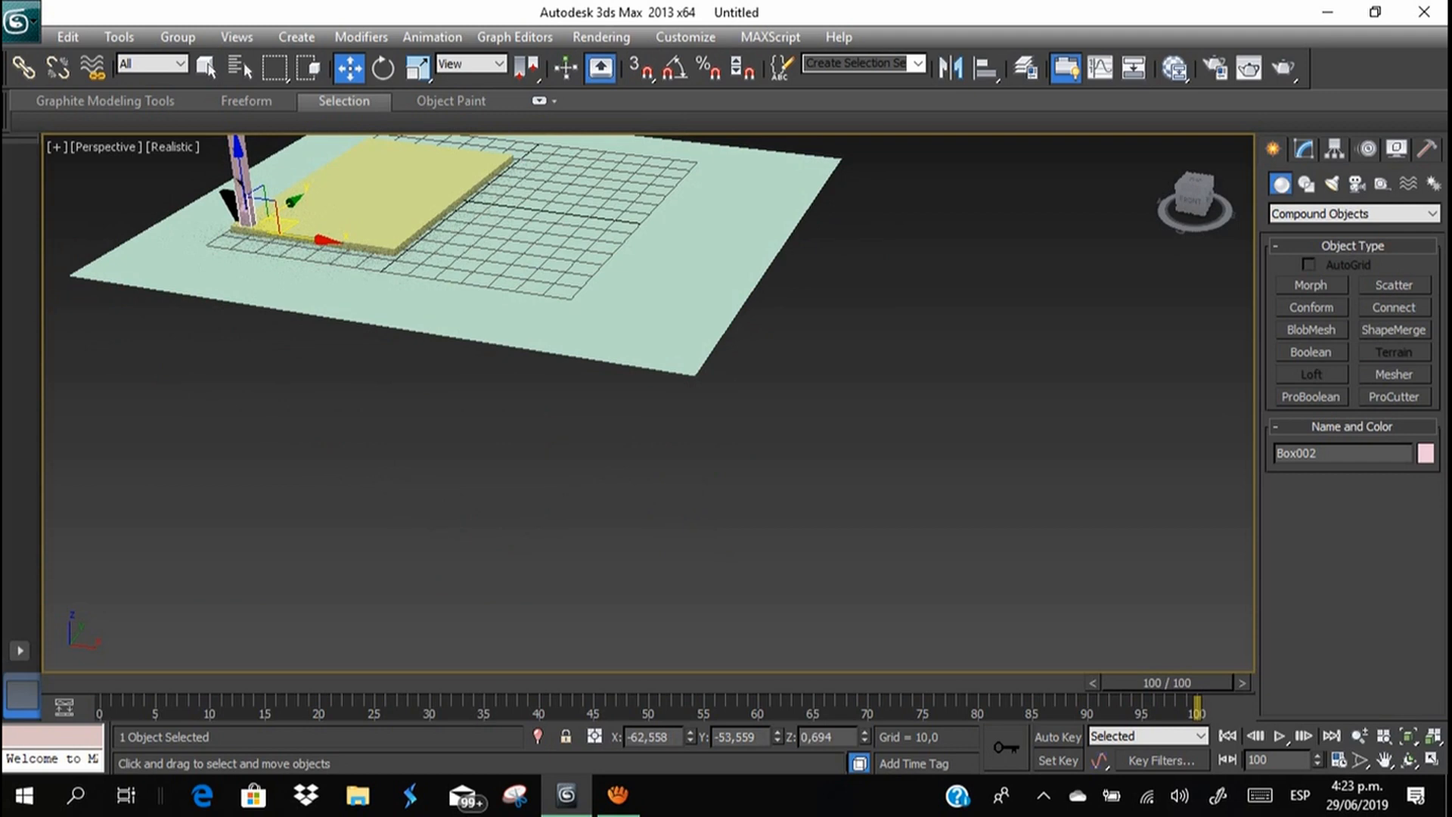
{"action": "middle_click_drag", "start_coordinate": [378, 250], "coordinate": [625, 407]}
{"action": "scroll", "coordinate": [680, 423], "scroll_direction": "up", "scroll_amount": 2}
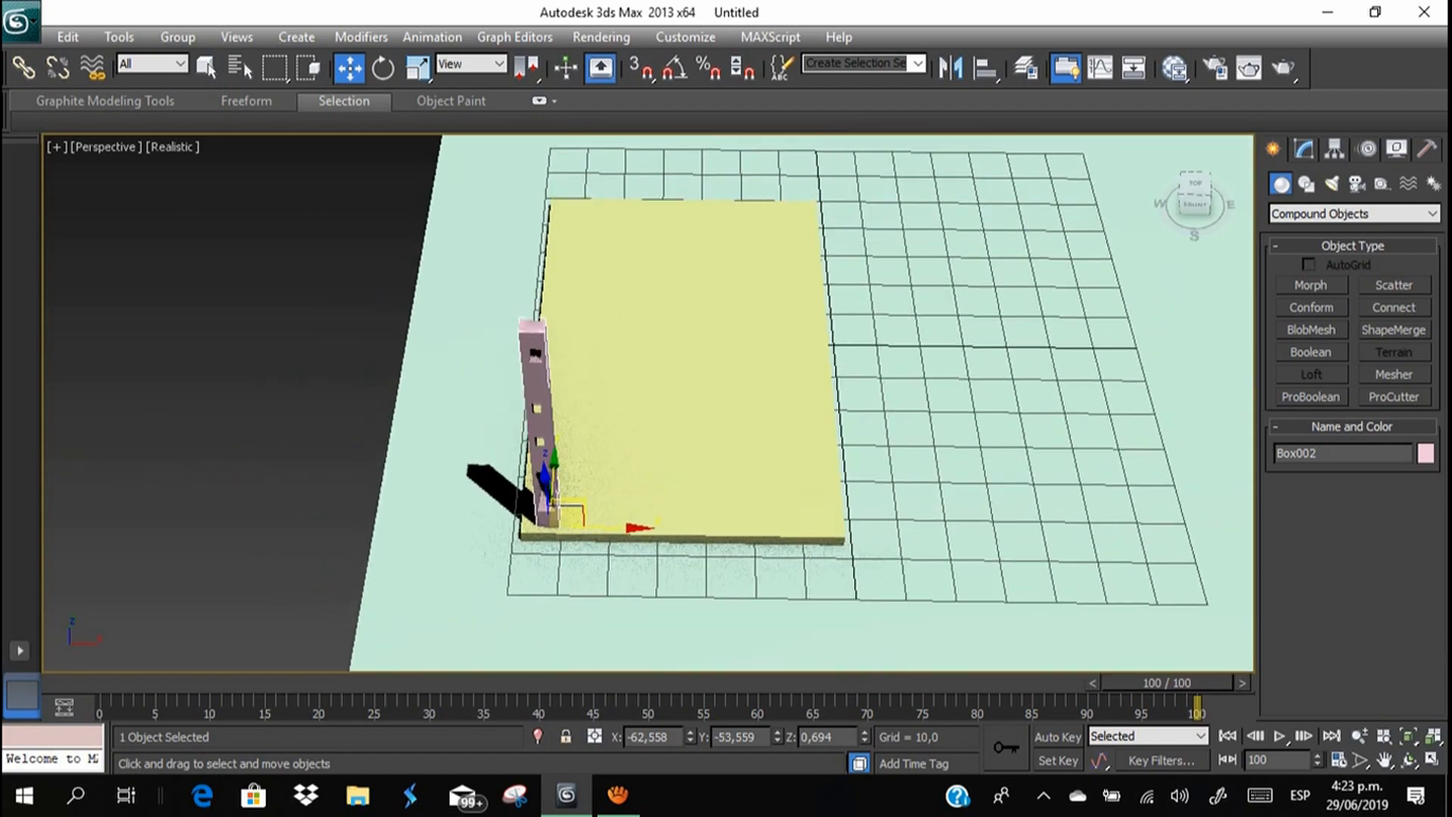
From the top view, copy the post to the middle and the far end of the slab's west edge, the last at about Y 42.1.
{"action": "middle_click_drag", "start_coordinate": [673, 454], "coordinate": [643, 462], "text": "alt"}
{"action": "left_click", "coordinate": [1196, 186]}
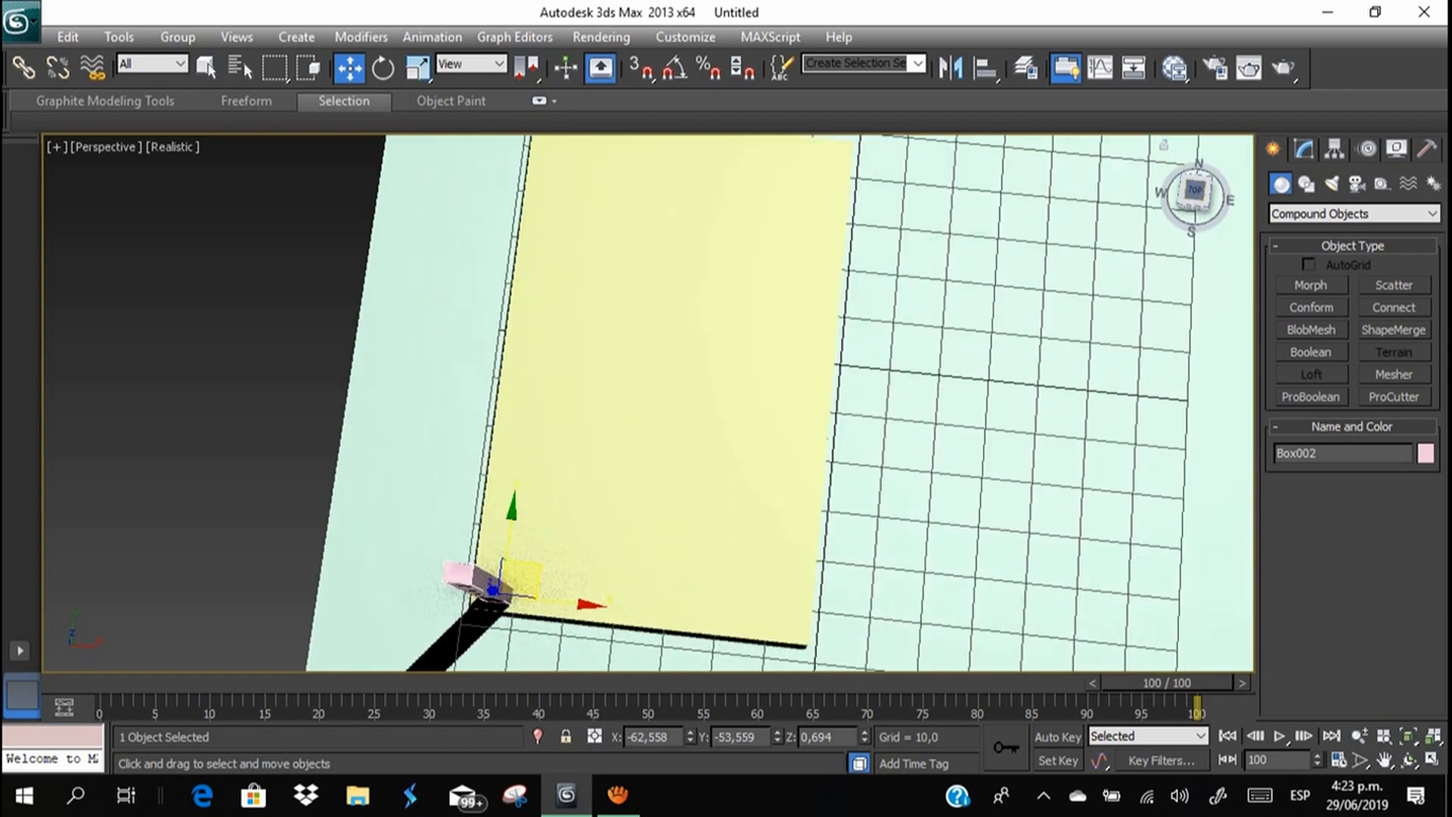
{"action": "middle_click_drag", "start_coordinate": [756, 378], "coordinate": [760, 423]}
{"action": "mouse_move", "coordinate": [594, 522]}
{"action": "left_mouse_down", "text": "shift"}
{"action": "mouse_move", "coordinate": [593, 315]}
{"action": "mouse_move", "coordinate": [594, 357]}
{"action": "left_mouse_up", "text": "shift"}
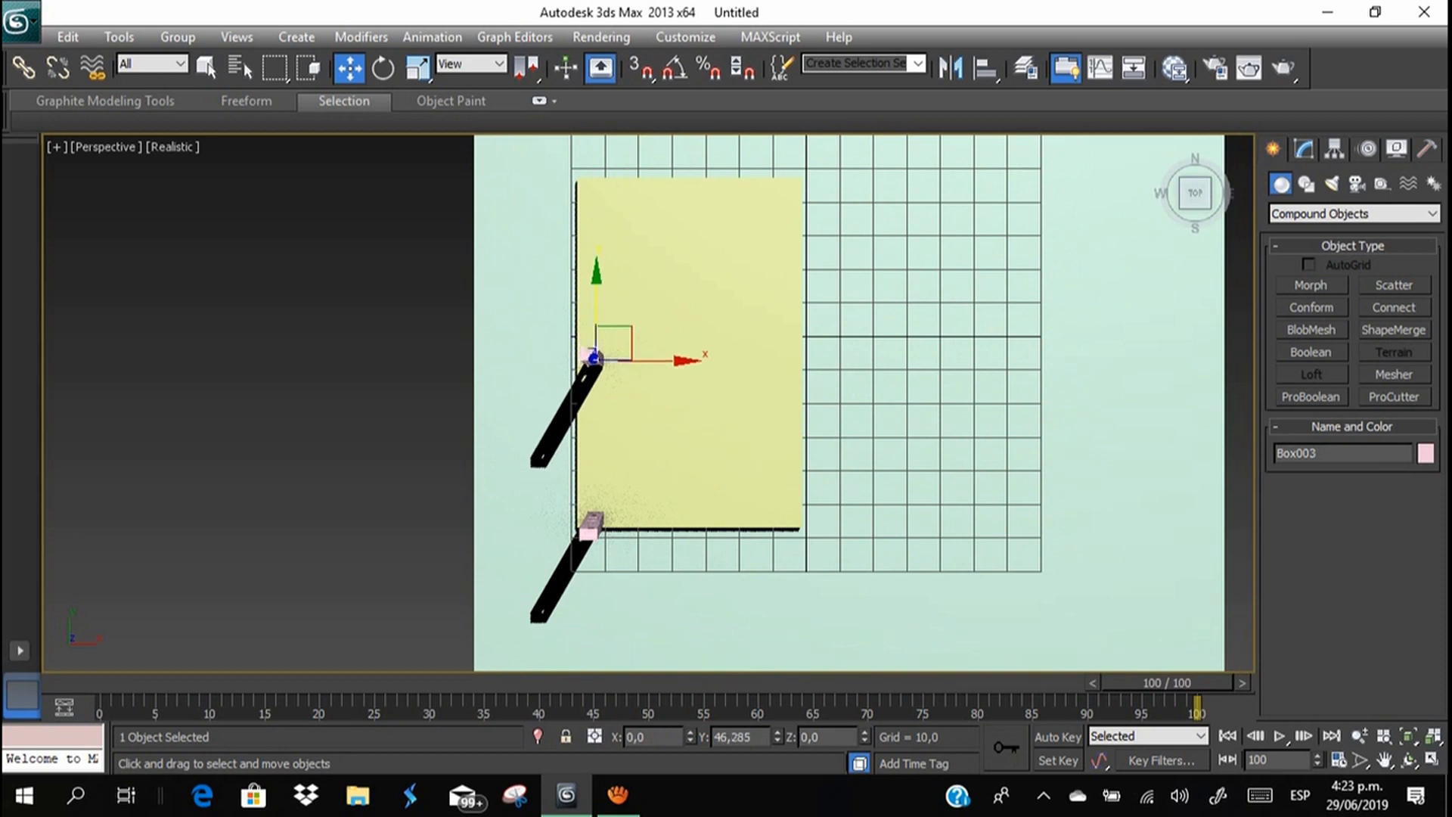
{"action": "key", "text": "Return"}
{"action": "left_click_drag", "start_coordinate": [594, 357], "coordinate": [593, 182], "text": "shift"}
{"action": "key", "text": "Return"}
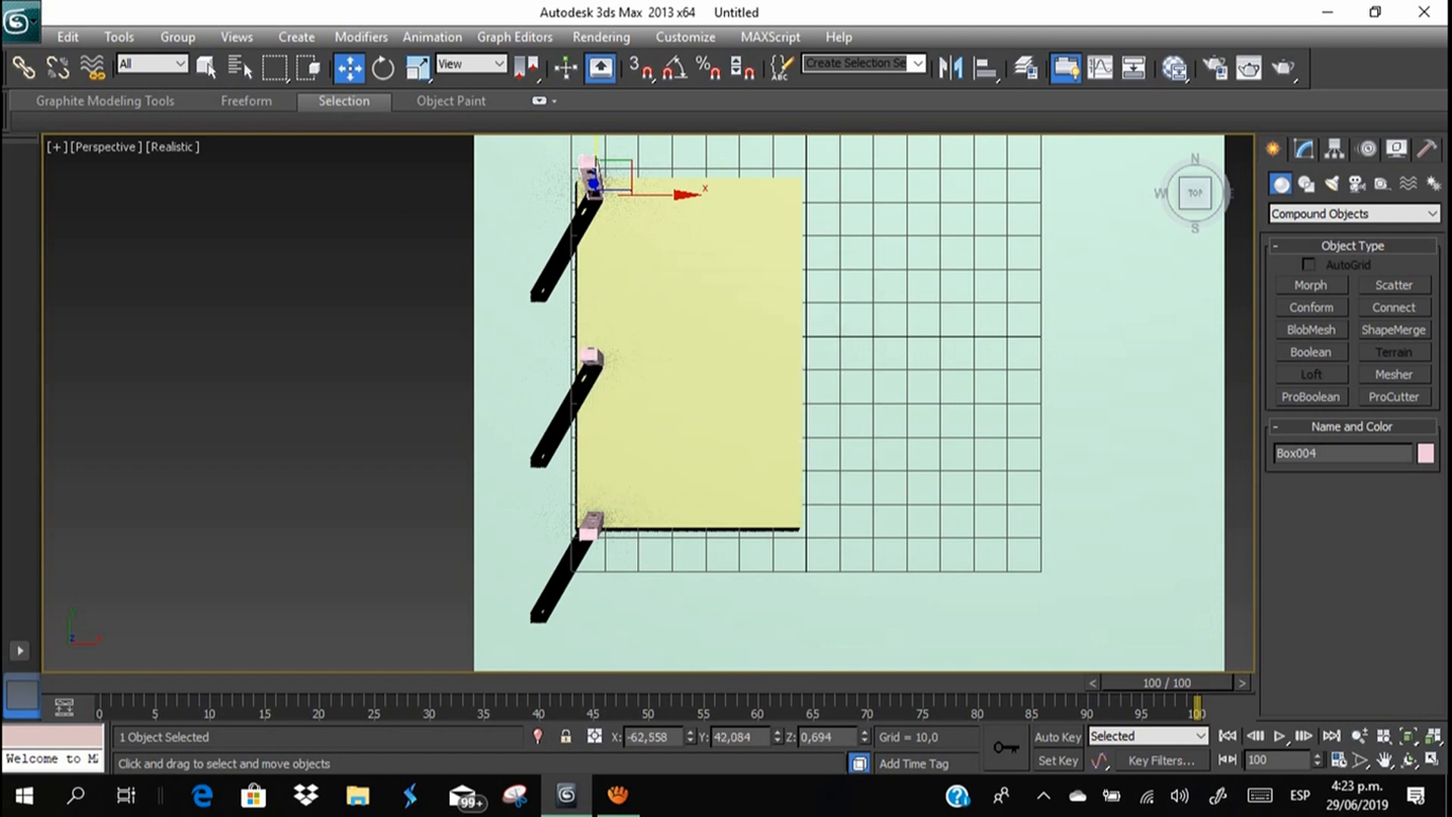
Copy all three posts together to the slab's east edge and clear the selection.
{"action": "left_click", "coordinate": [591, 357], "text": "ctrl"}
{"action": "left_click", "coordinate": [591, 528], "text": "ctrl"}
{"action": "left_click_drag", "start_coordinate": [590, 352], "coordinate": [807, 352], "text": "shift"}
{"action": "key", "text": "Return"}
{"action": "mouse_move", "coordinate": [807, 352]}
{"action": "middle_mouse_down", "text": "alt"}
{"action": "mouse_move", "coordinate": [809, 318]}
{"action": "mouse_move", "coordinate": [905, 252]}
{"action": "mouse_move", "coordinate": [754, 163]}
{"action": "middle_mouse_up", "text": "alt"}
{"action": "left_click", "coordinate": [908, 488]}
{"action": "middle_click_drag", "start_coordinate": [907, 488], "coordinate": [862, 542], "text": "alt"}
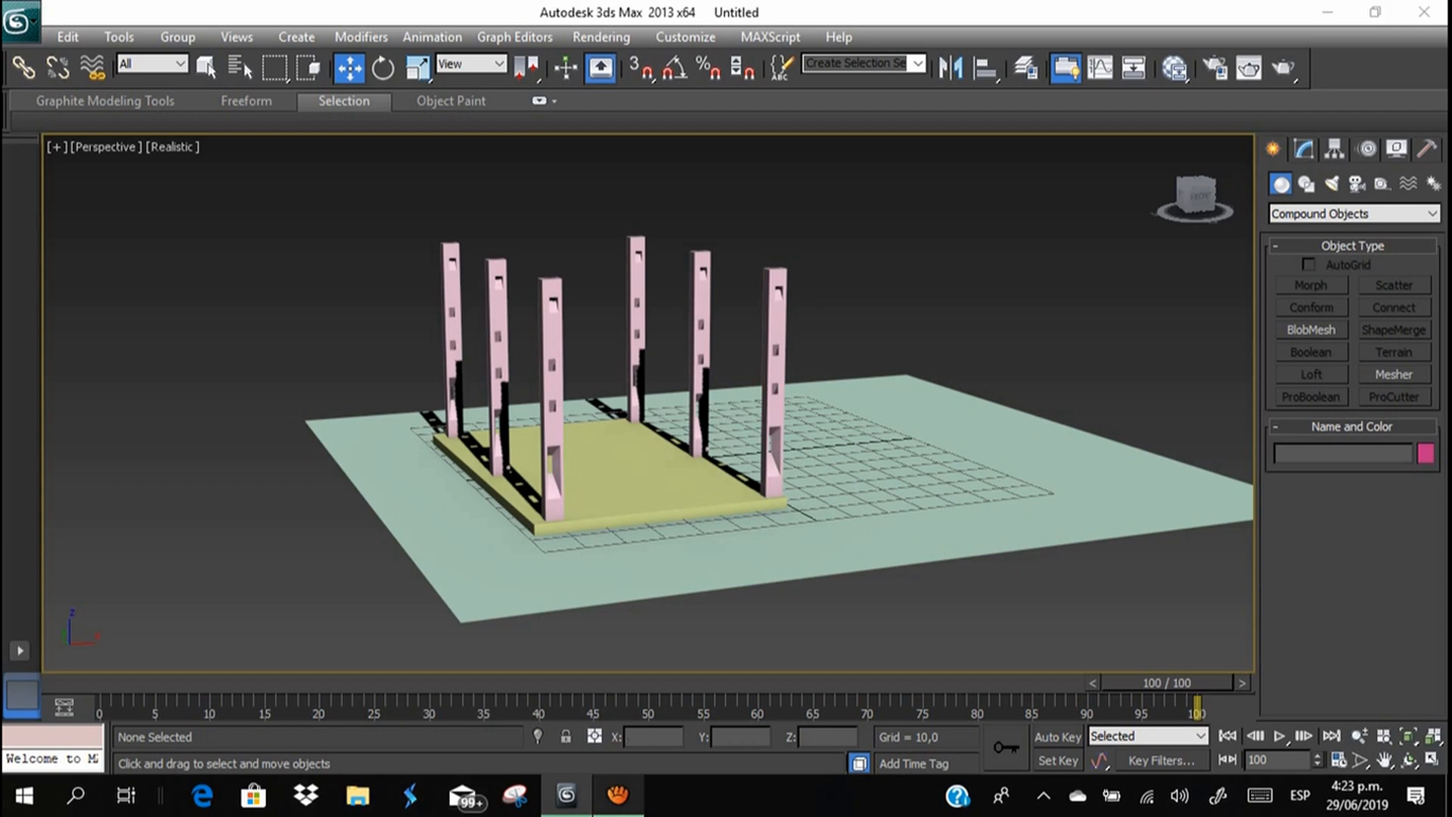
{"action": "left_click", "coordinate": [618, 795]}
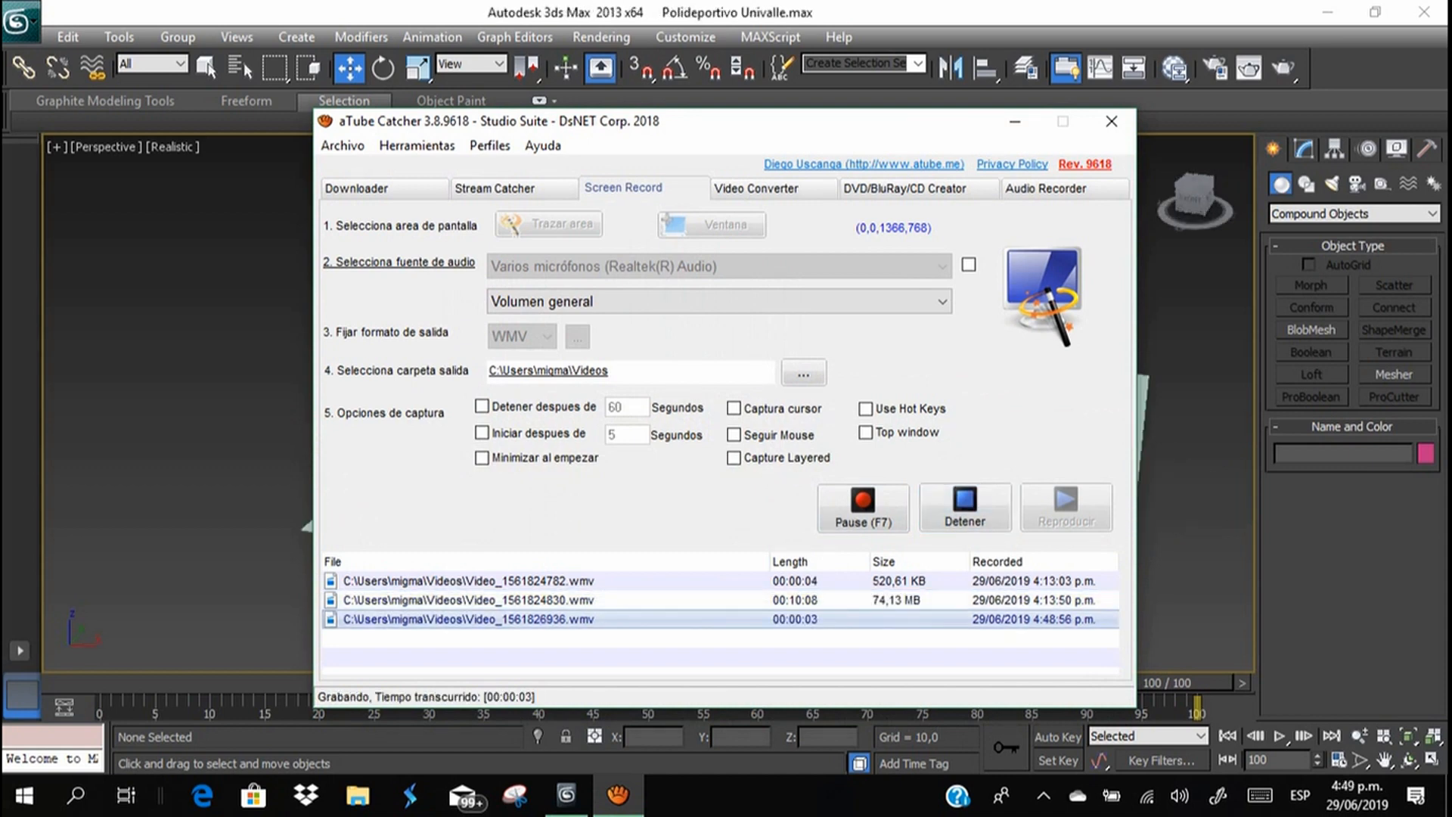
{"action": "left_click", "coordinate": [1015, 122]}
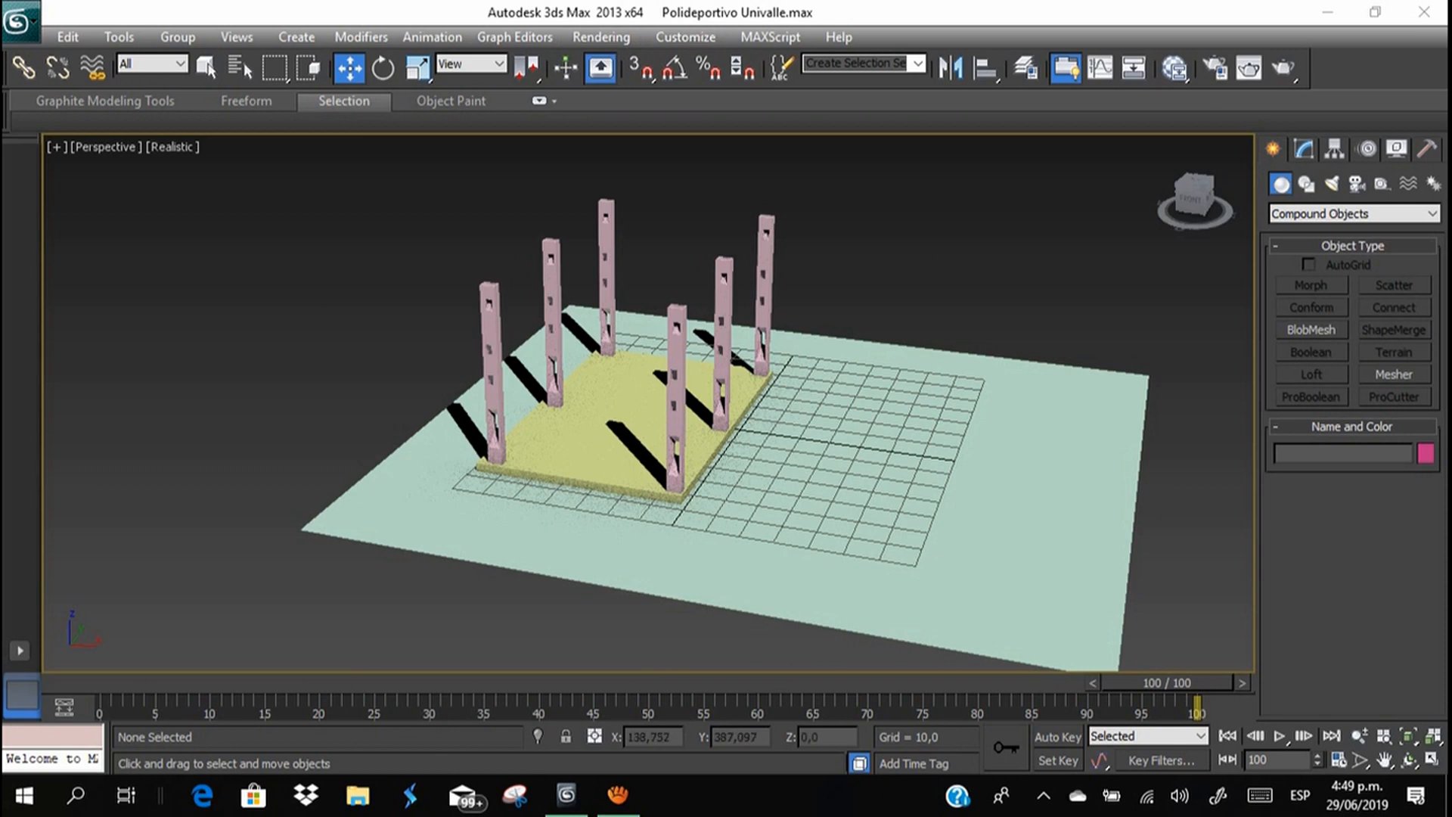
From the top view, draw the wavy upper edge of a spline east of the ground plane, from about X 143 to X 416.
{"action": "left_click", "coordinate": [1192, 189]}
{"action": "left_click", "coordinate": [1195, 186]}
{"action": "middle_click_drag", "start_coordinate": [1021, 340], "coordinate": [494, 342]}
{"action": "scroll", "coordinate": [681, 340], "scroll_direction": "down", "scroll_amount": 1}
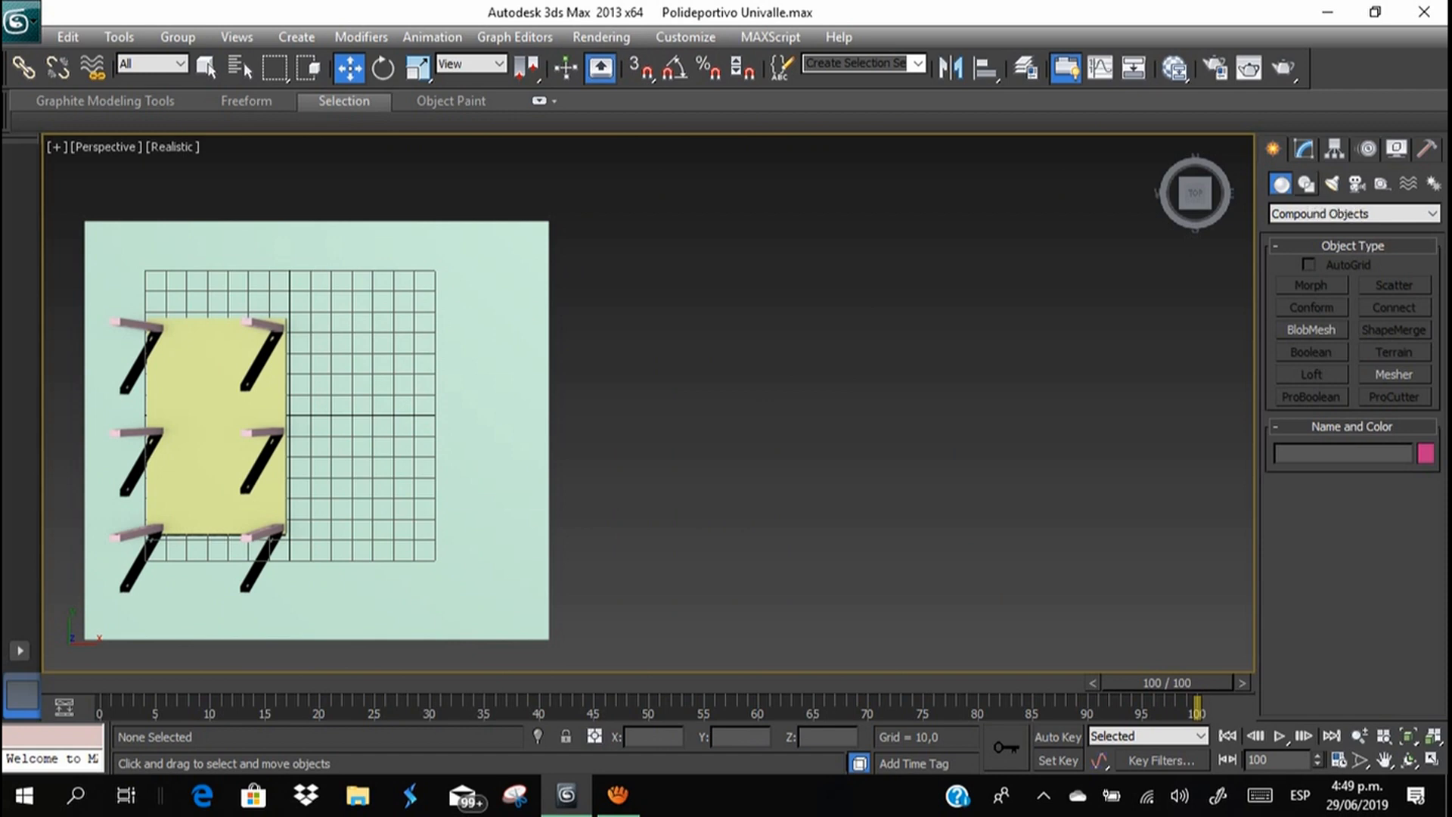
{"action": "left_click", "coordinate": [1307, 184]}
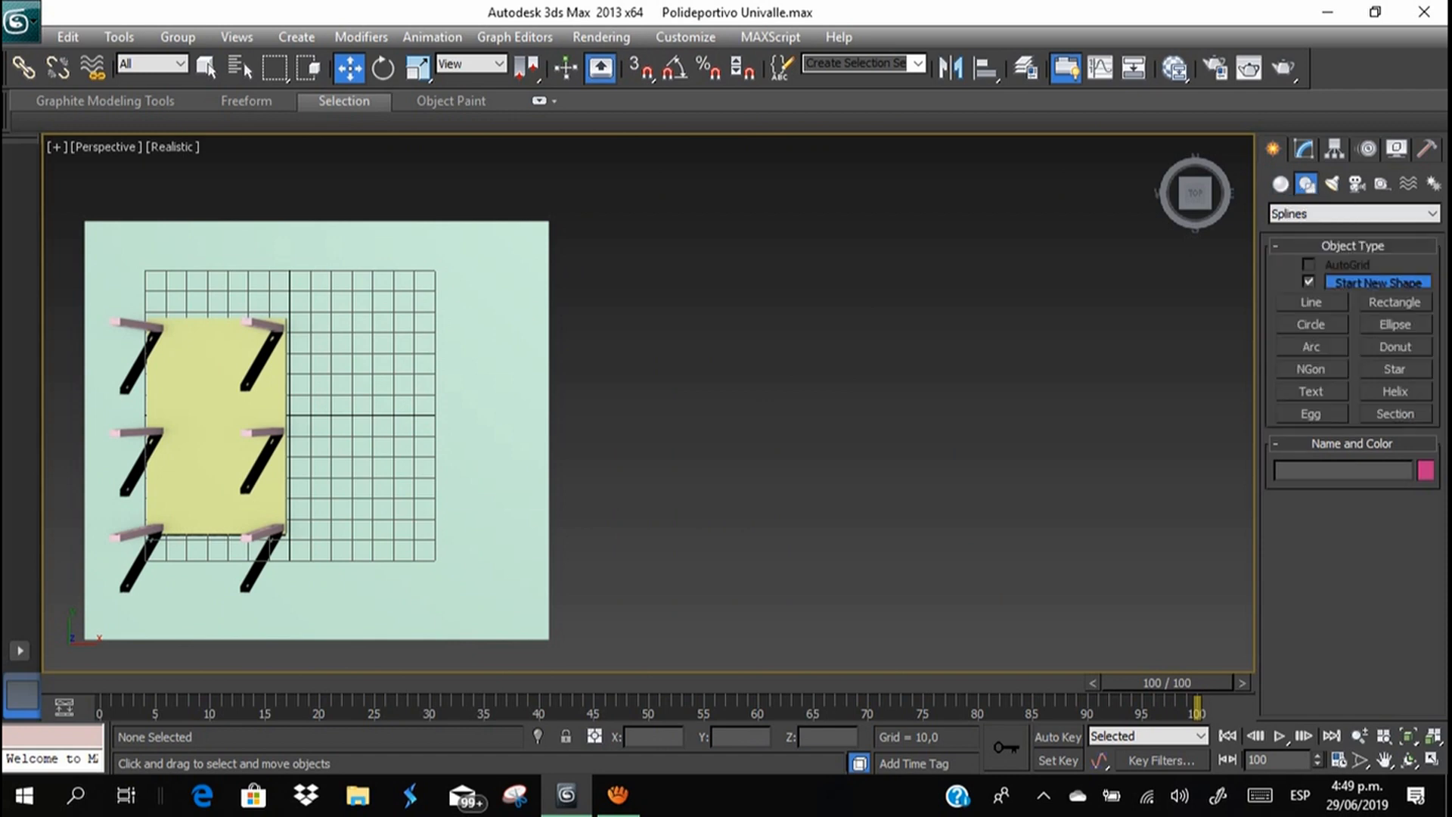
{"action": "left_click", "coordinate": [1312, 301]}
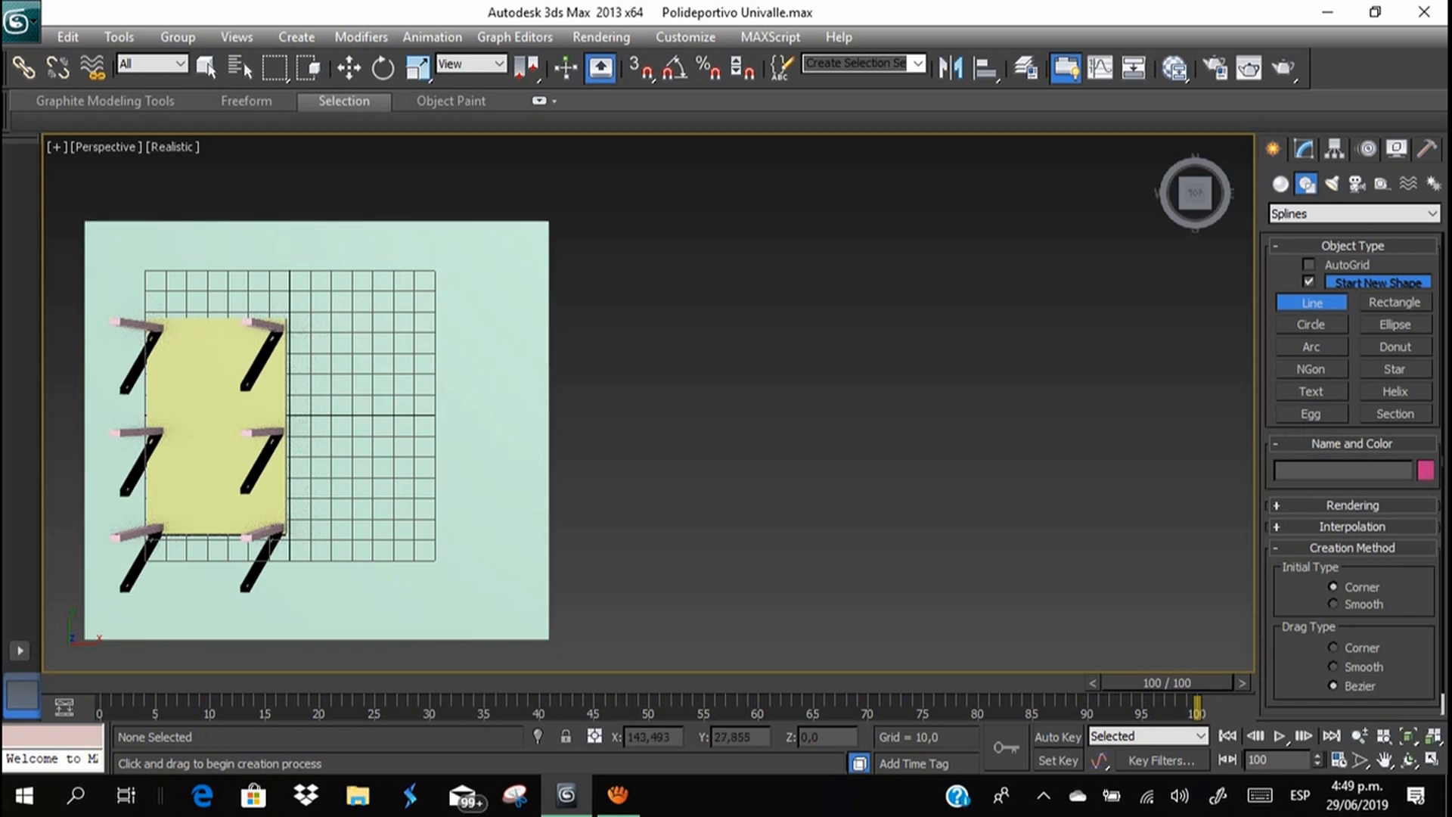
{"action": "left_click", "coordinate": [588, 335]}
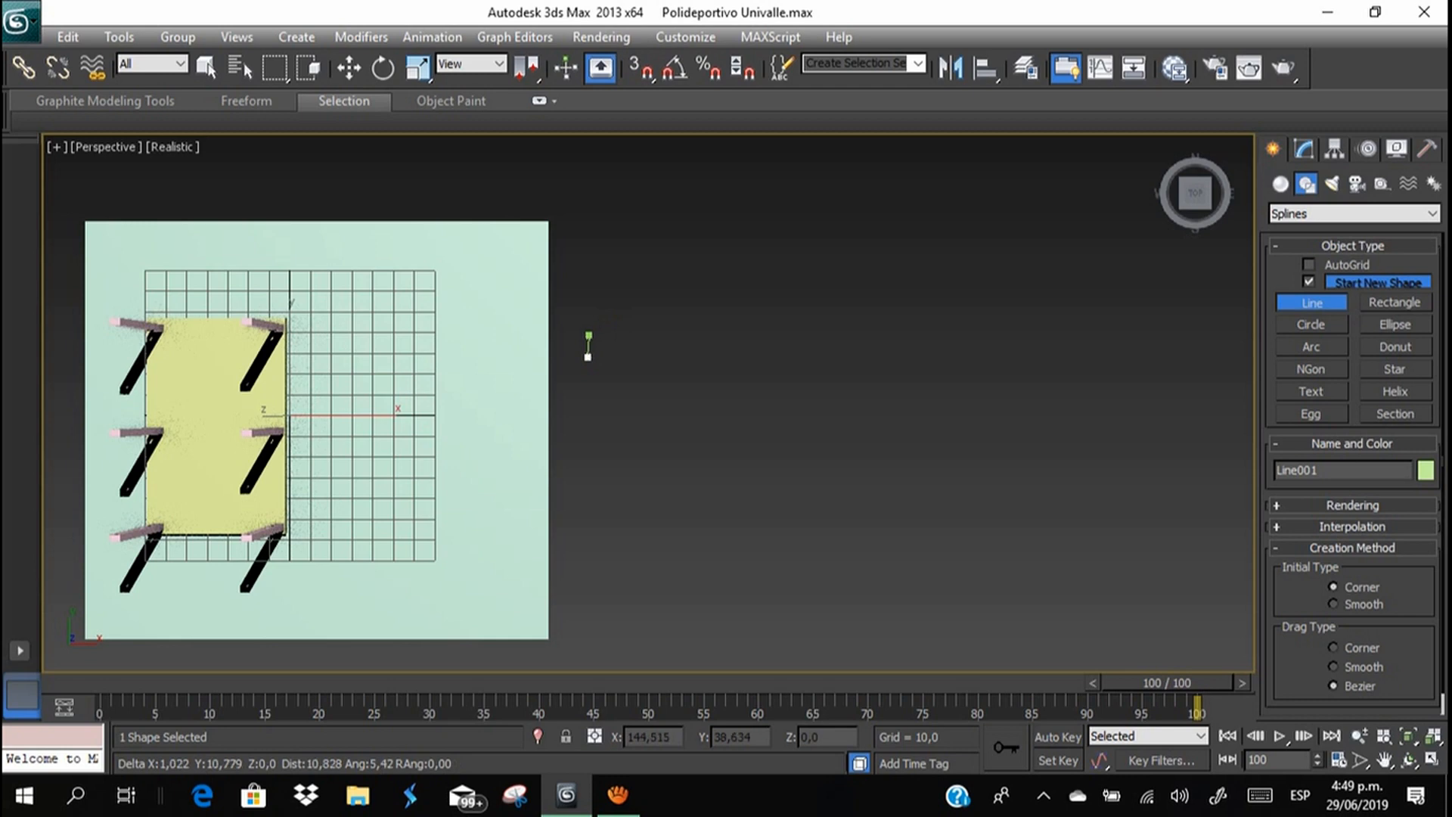
{"action": "left_click", "coordinate": [589, 340]}
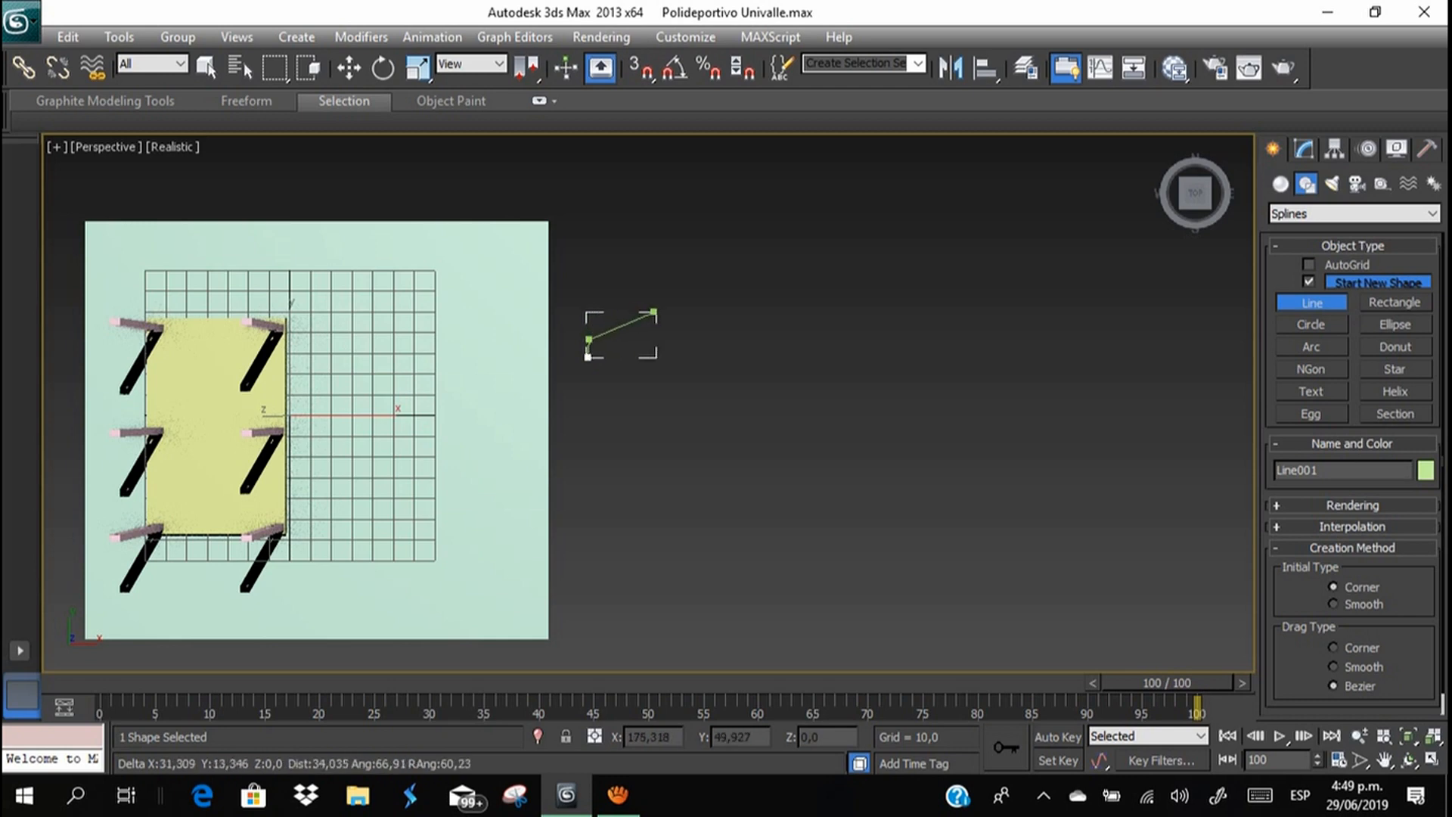
{"action": "left_click_drag", "start_coordinate": [650, 311], "coordinate": [669, 318]}
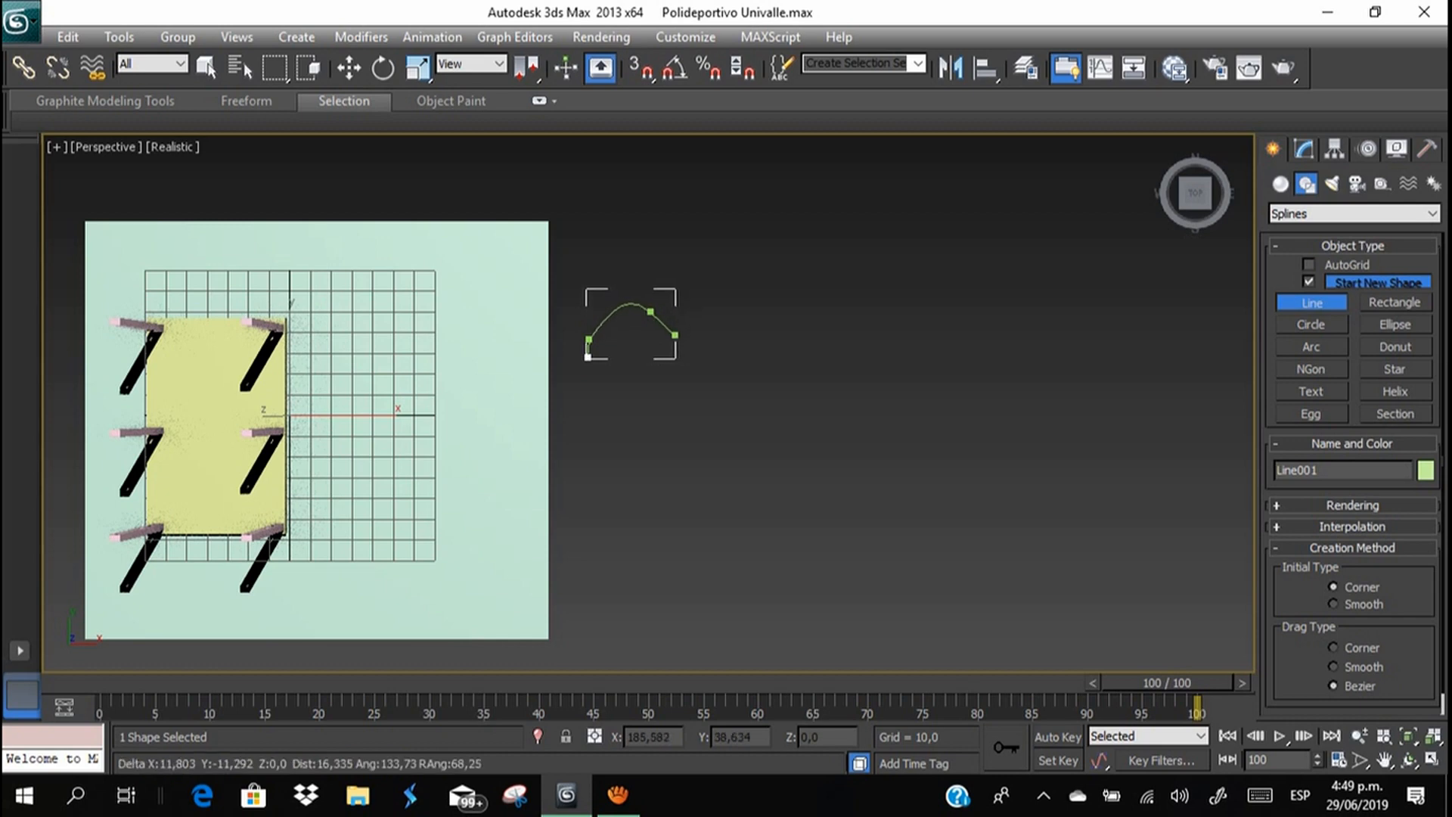
{"action": "left_click", "coordinate": [690, 340]}
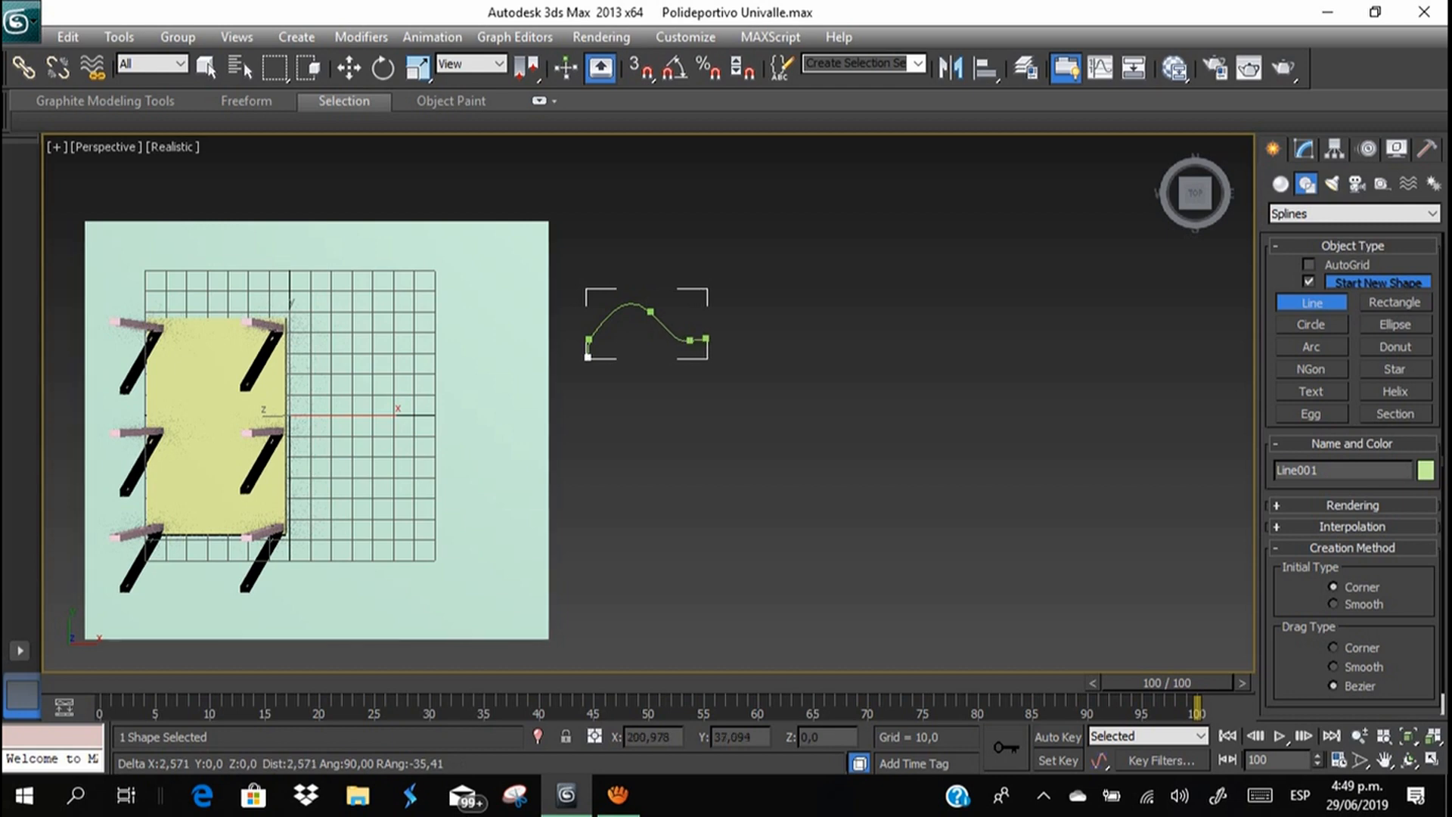
{"action": "left_click", "coordinate": [738, 307]}
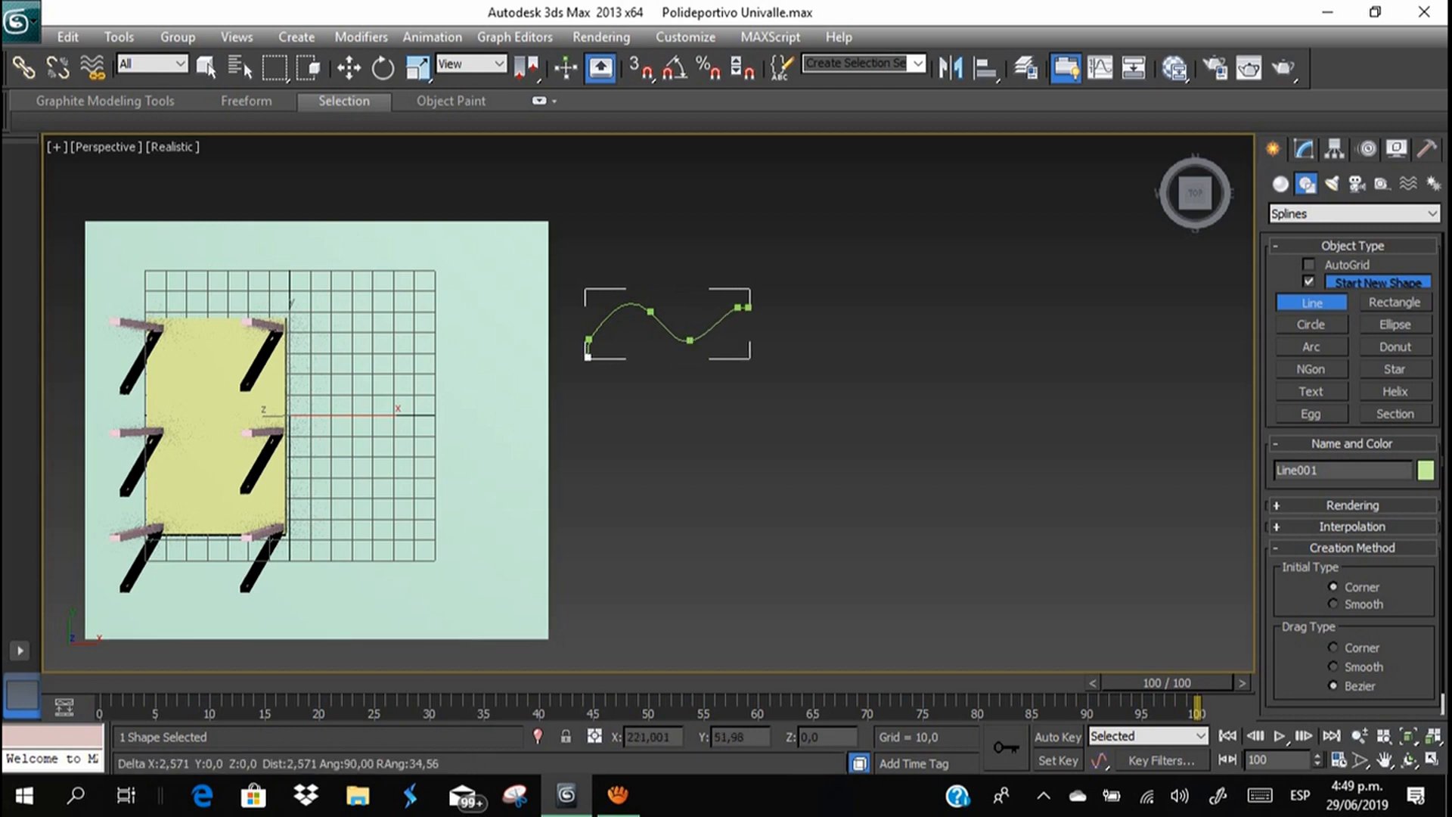
{"action": "left_click", "coordinate": [778, 336]}
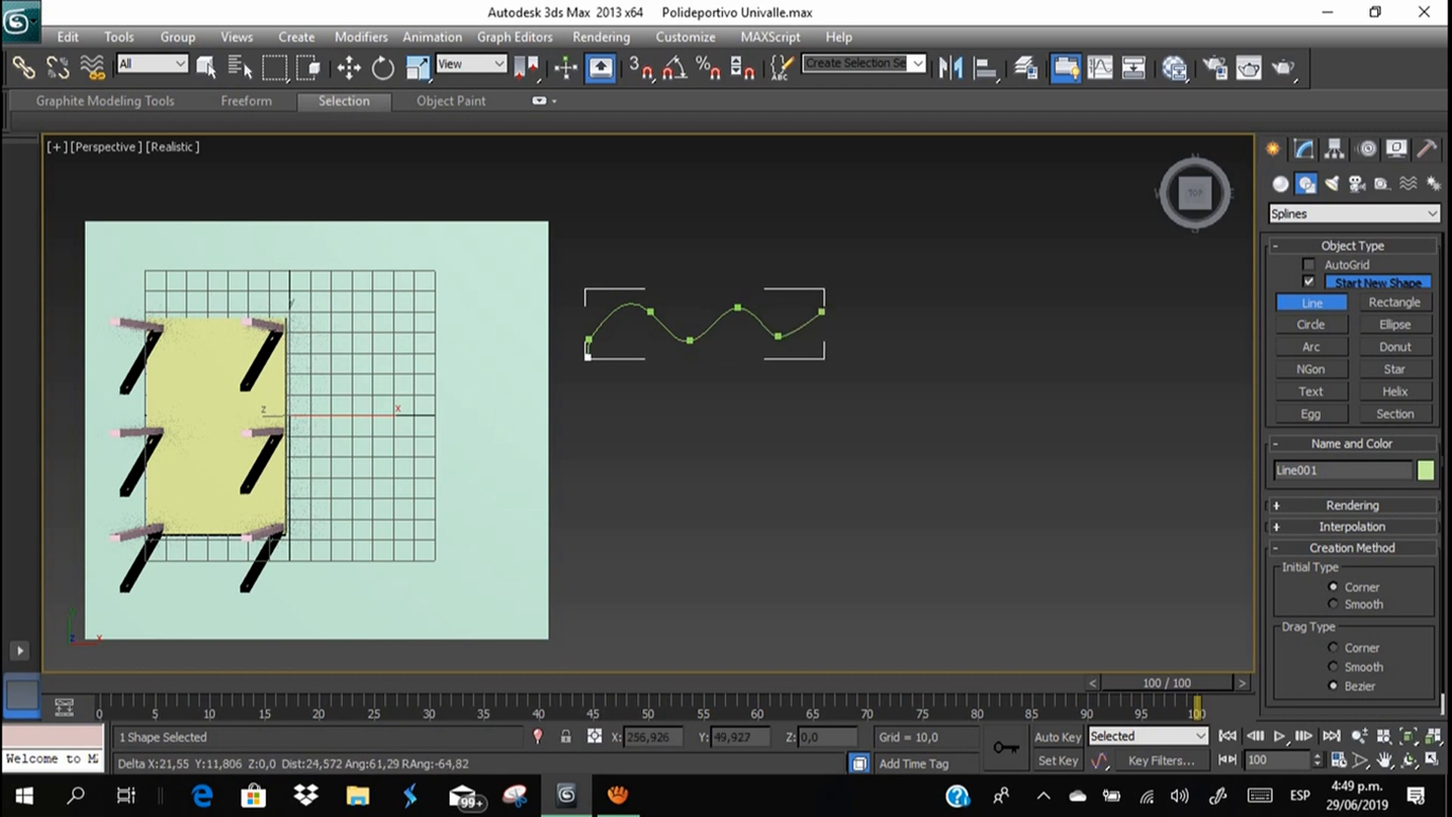
{"action": "left_click", "coordinate": [818, 311]}
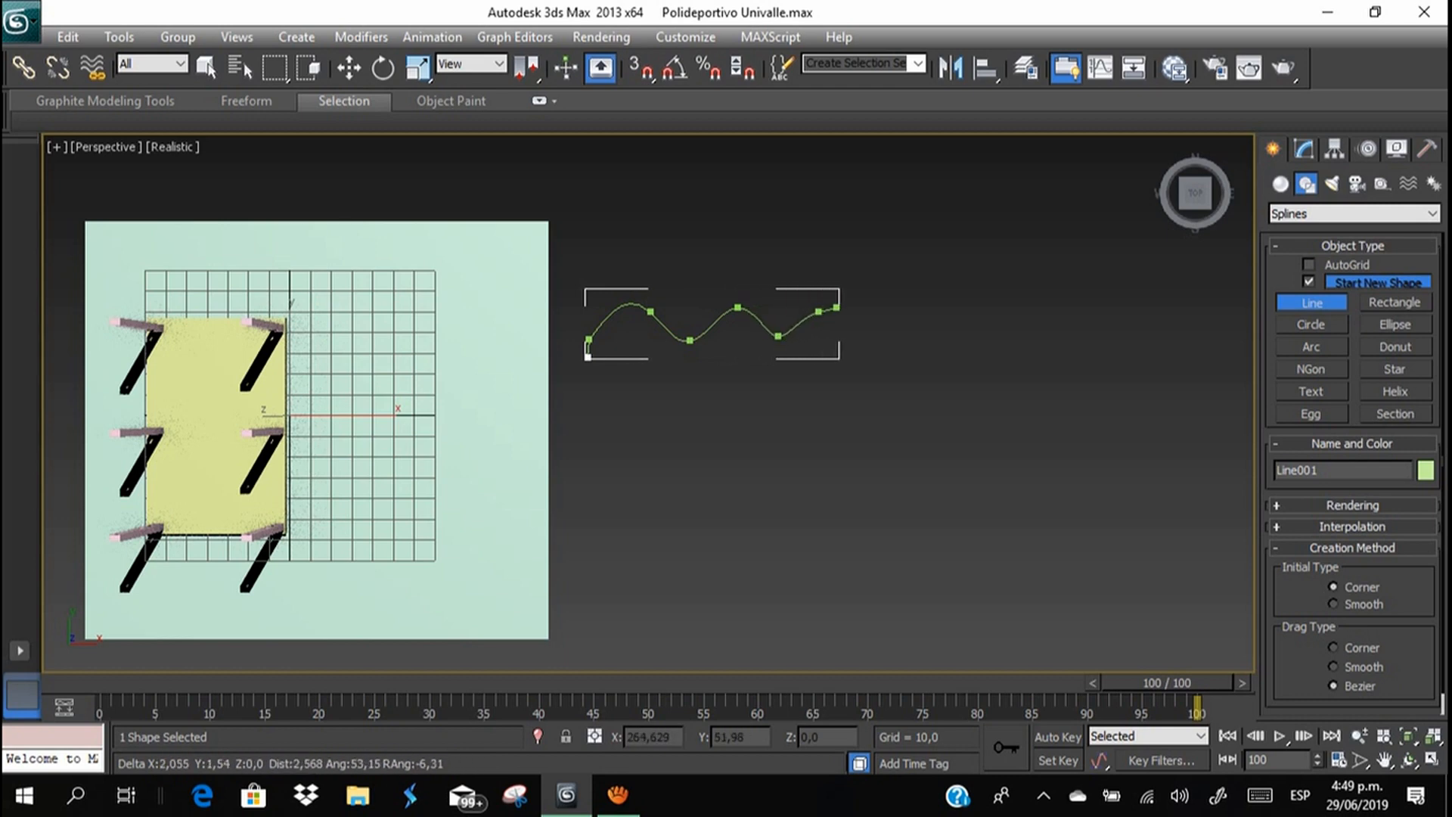
{"action": "left_click", "coordinate": [860, 332]}
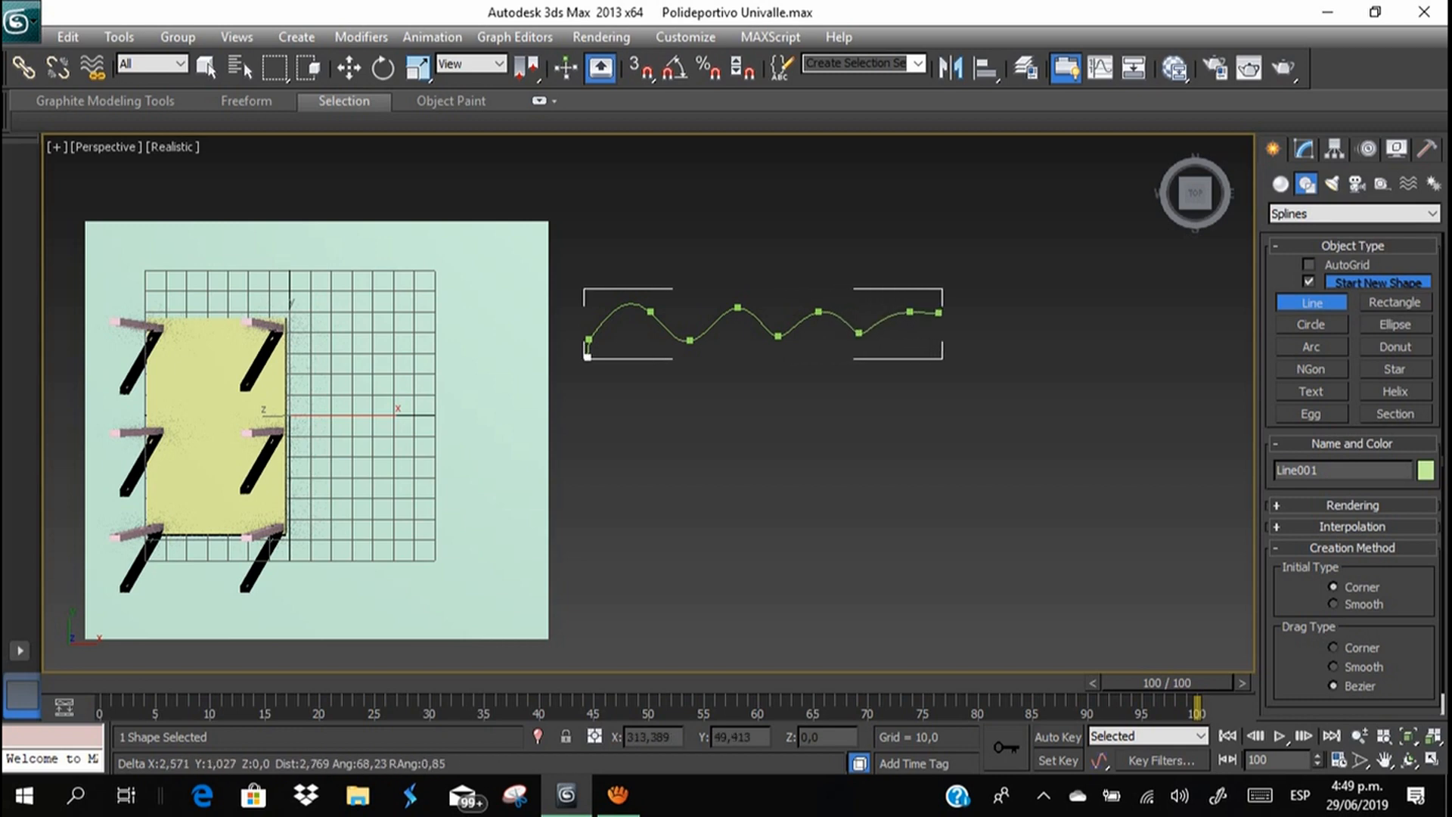
{"action": "left_click", "coordinate": [945, 332]}
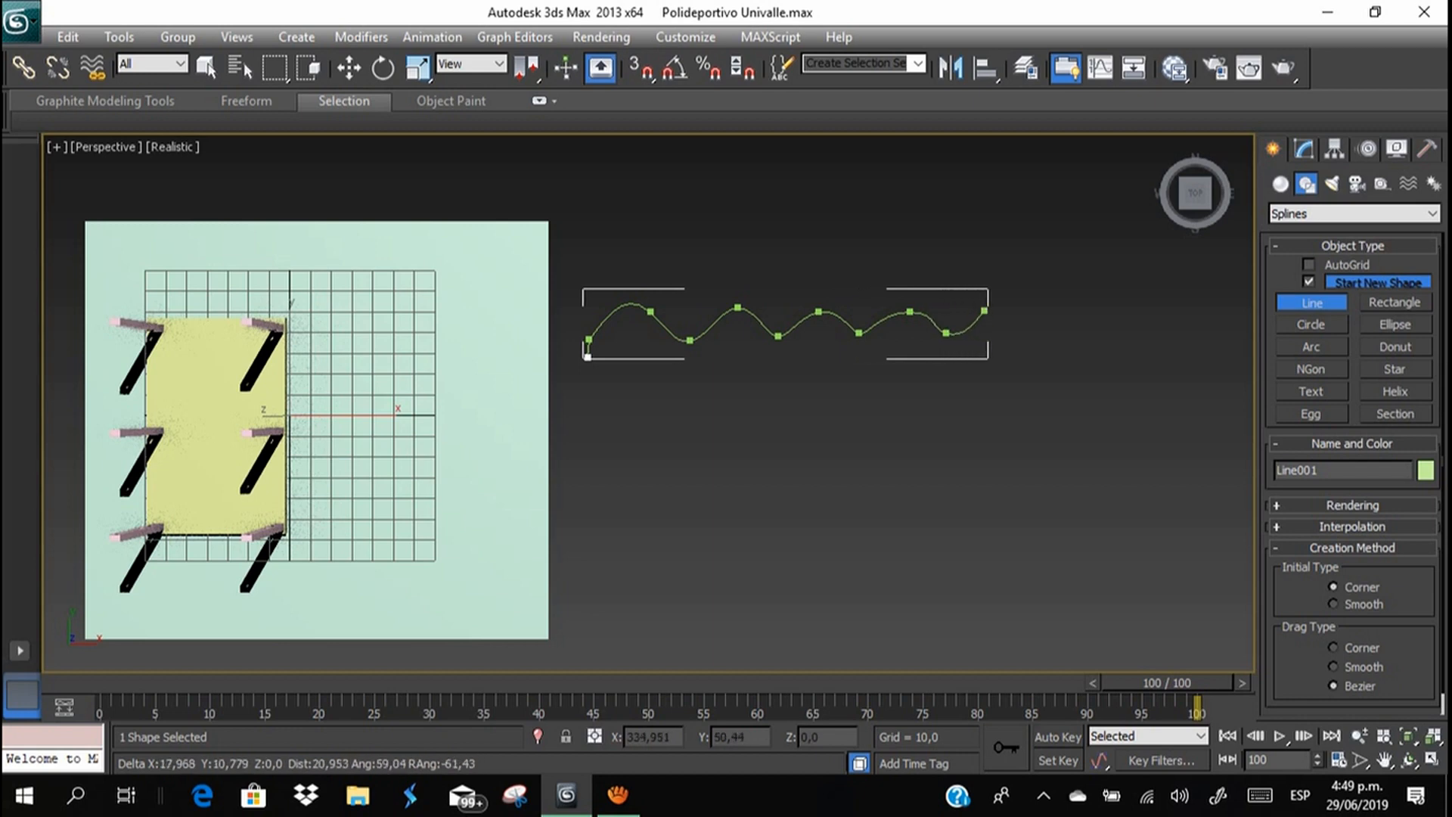
{"action": "left_click", "coordinate": [984, 311]}
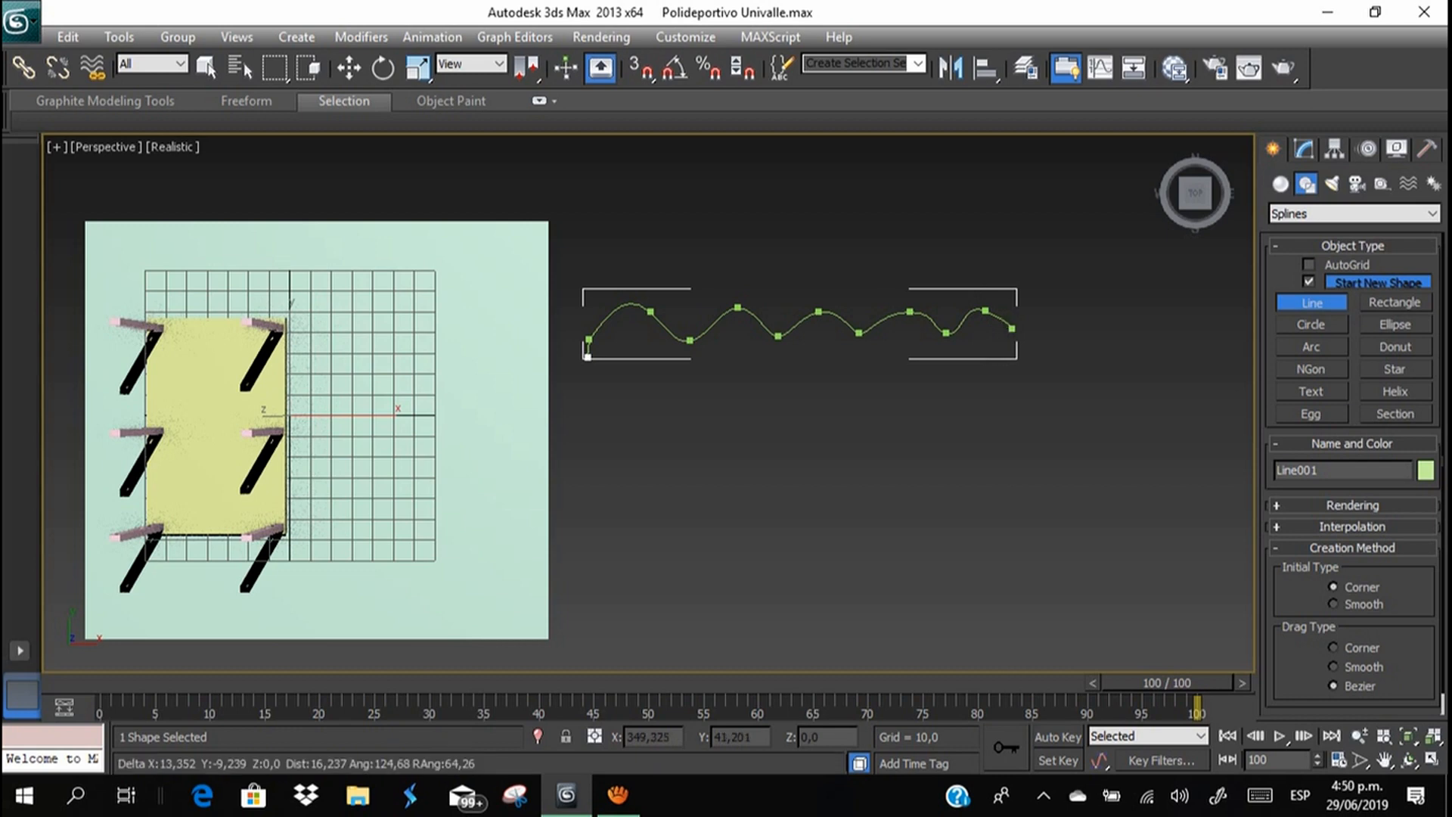
{"action": "left_click", "coordinate": [1021, 333]}
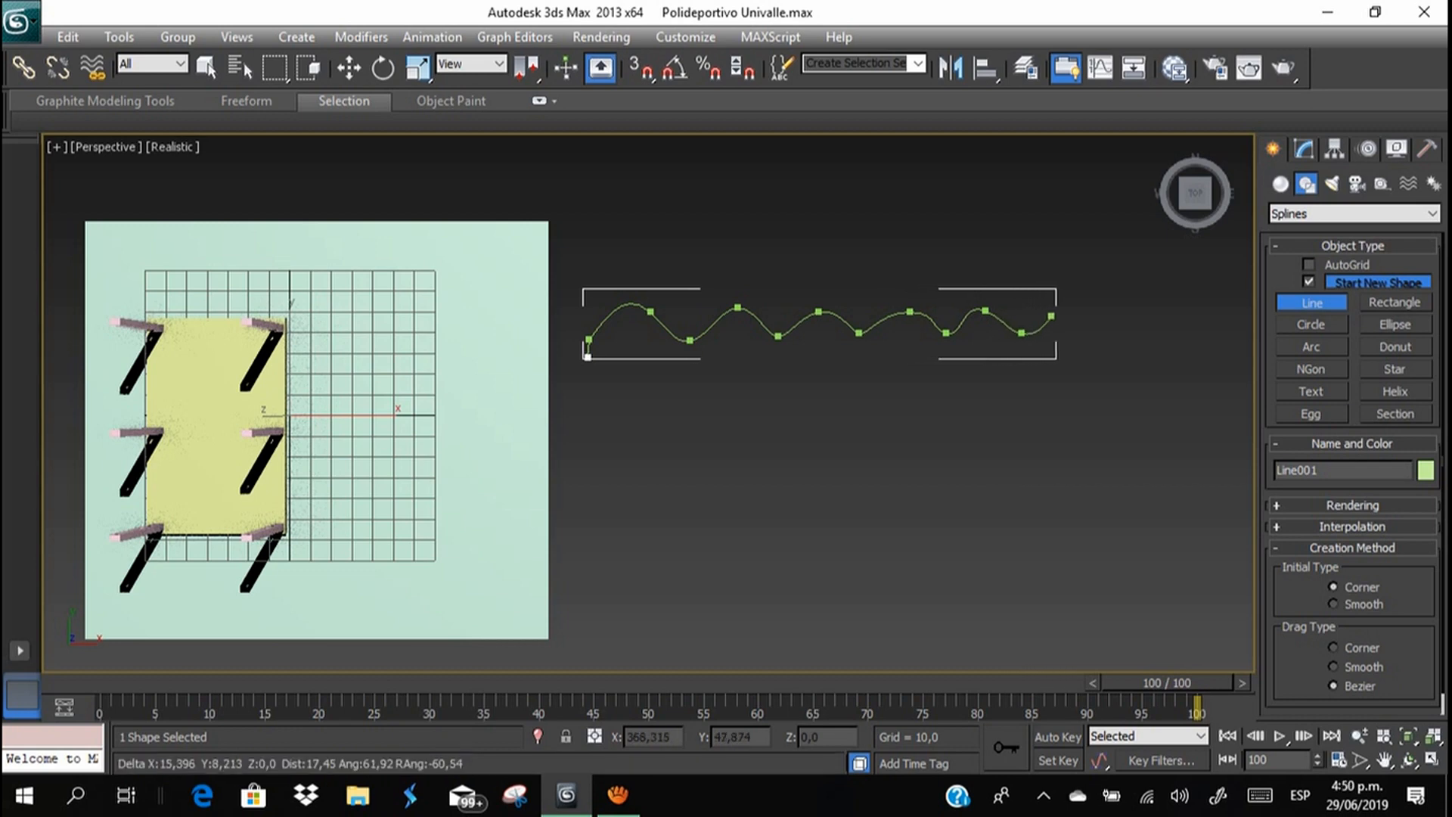
{"action": "left_click", "coordinate": [1057, 310]}
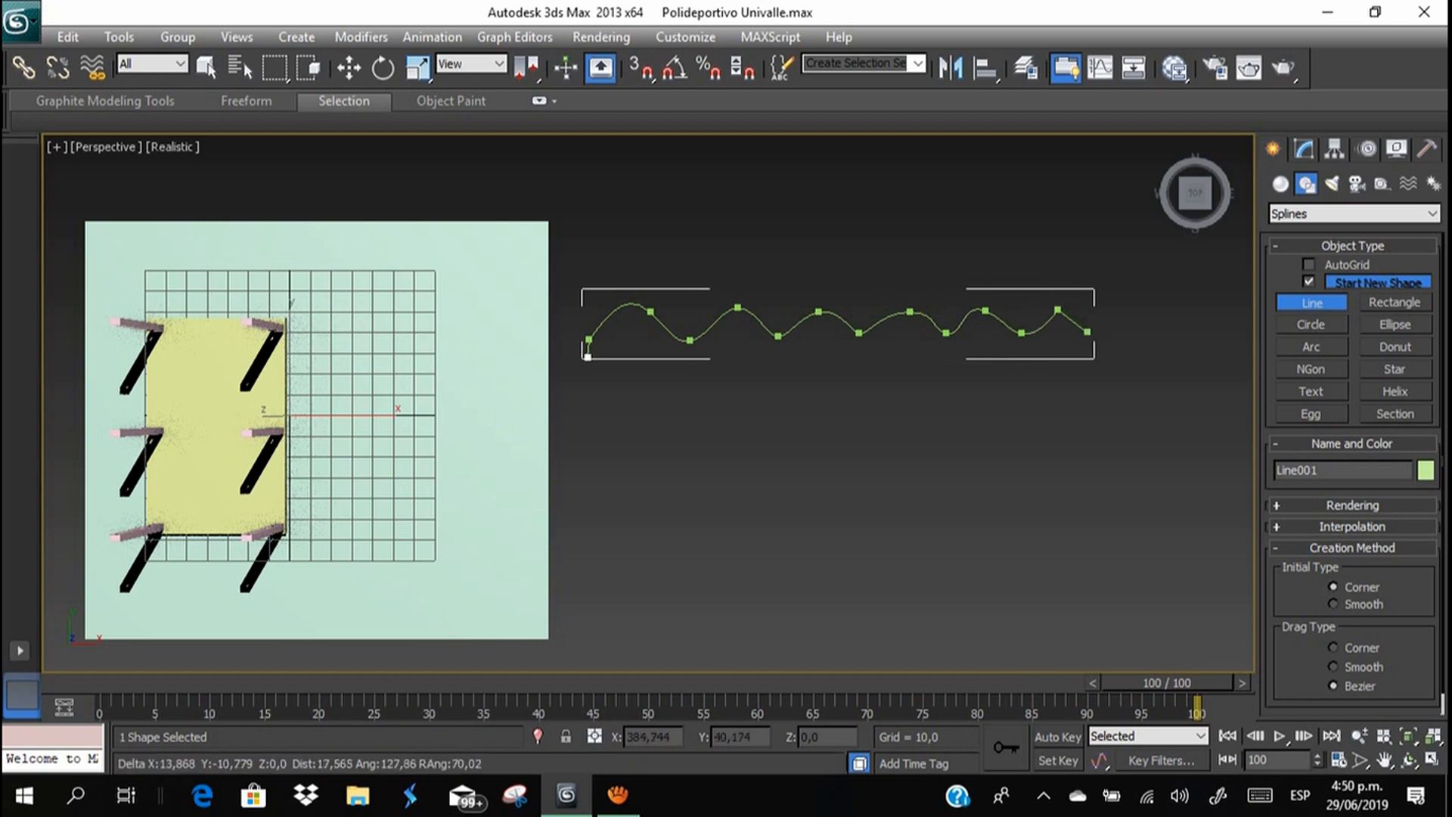
{"action": "left_click", "coordinate": [1087, 331]}
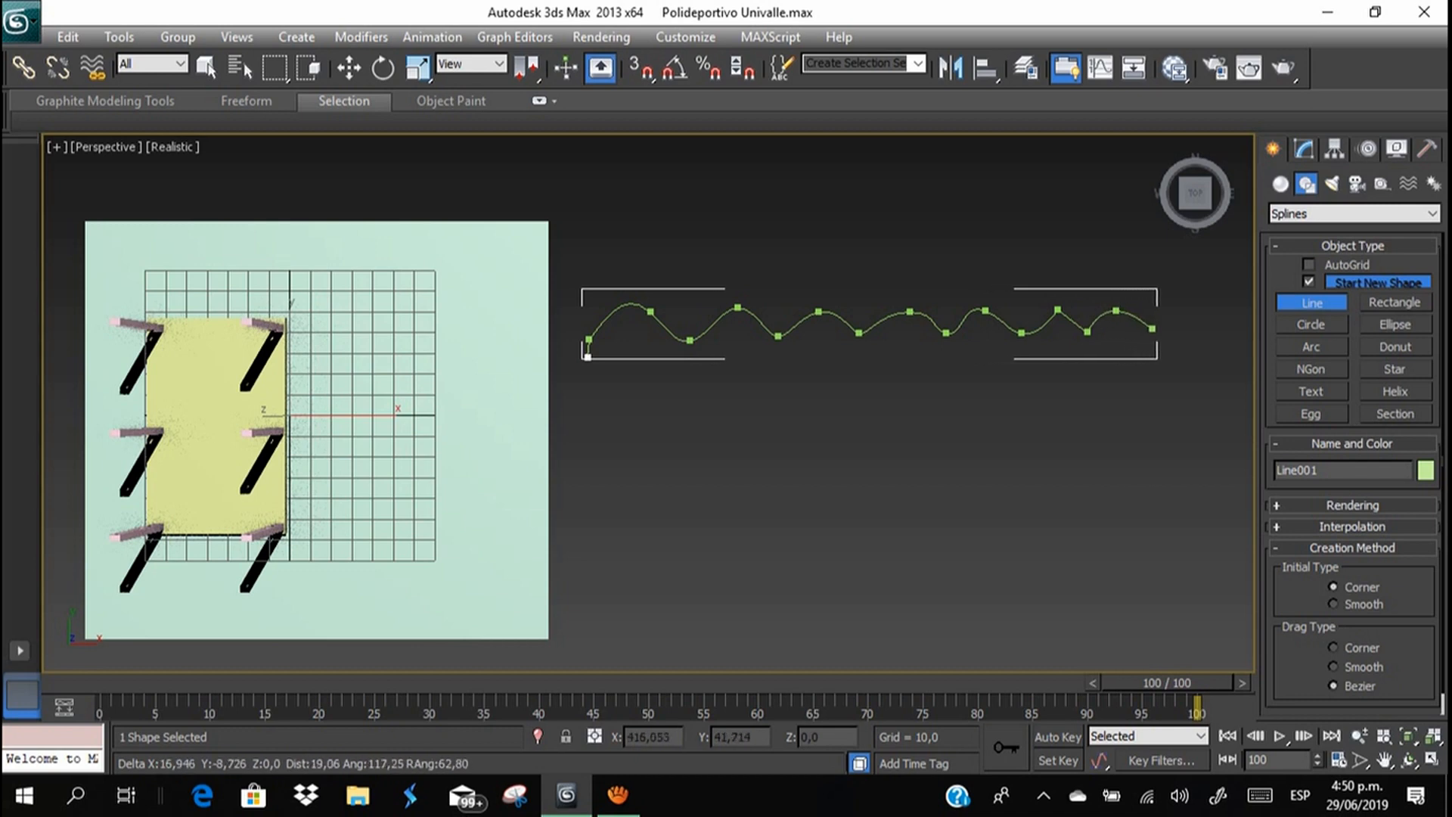
{"action": "left_click", "coordinate": [1152, 330]}
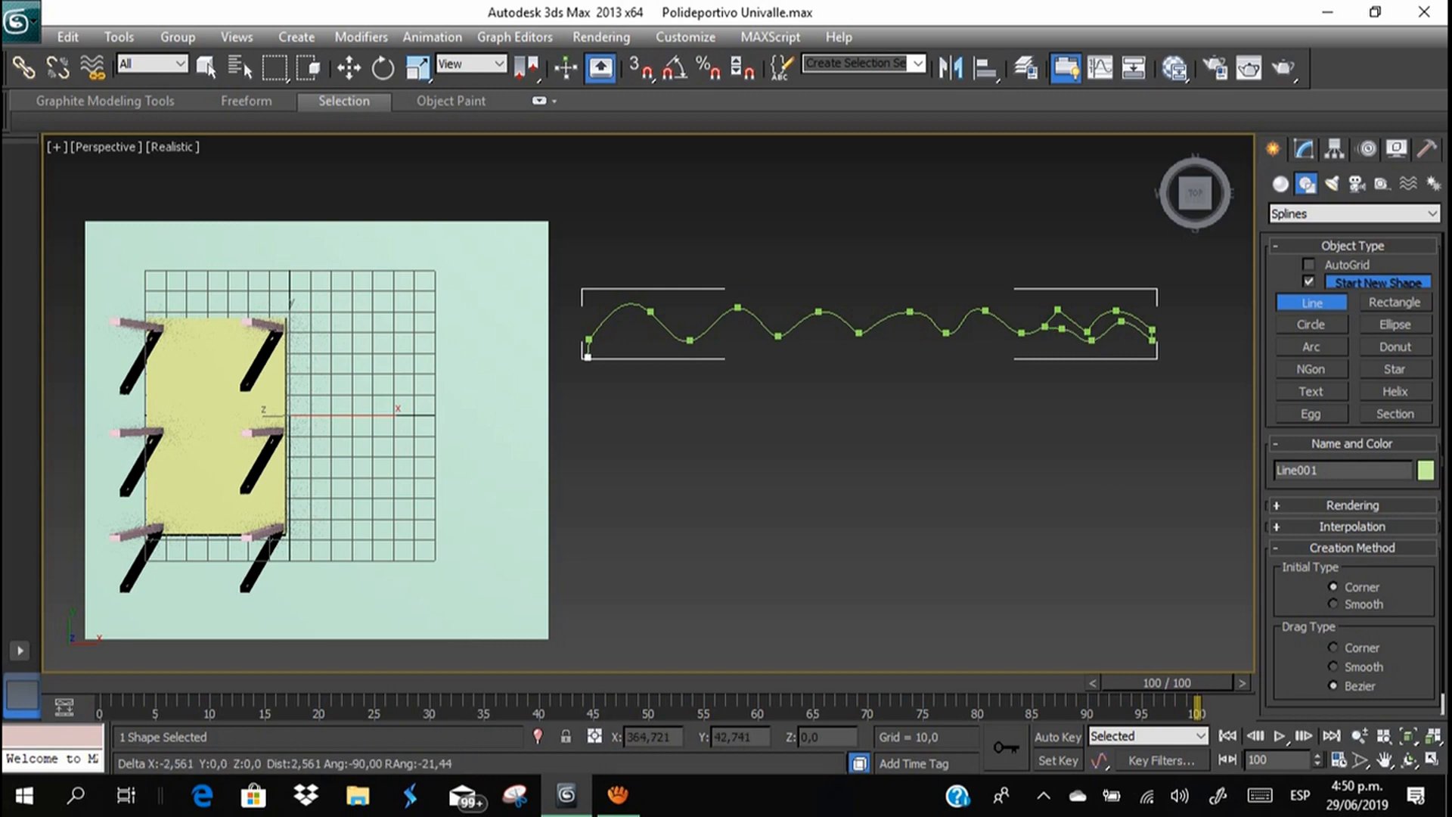
Trace the parallel lower wavy edge back west to the start point and close the spline into a thin strip outline.
{"action": "left_click", "coordinate": [1018, 342]}
{"action": "left_click", "coordinate": [986, 329]}
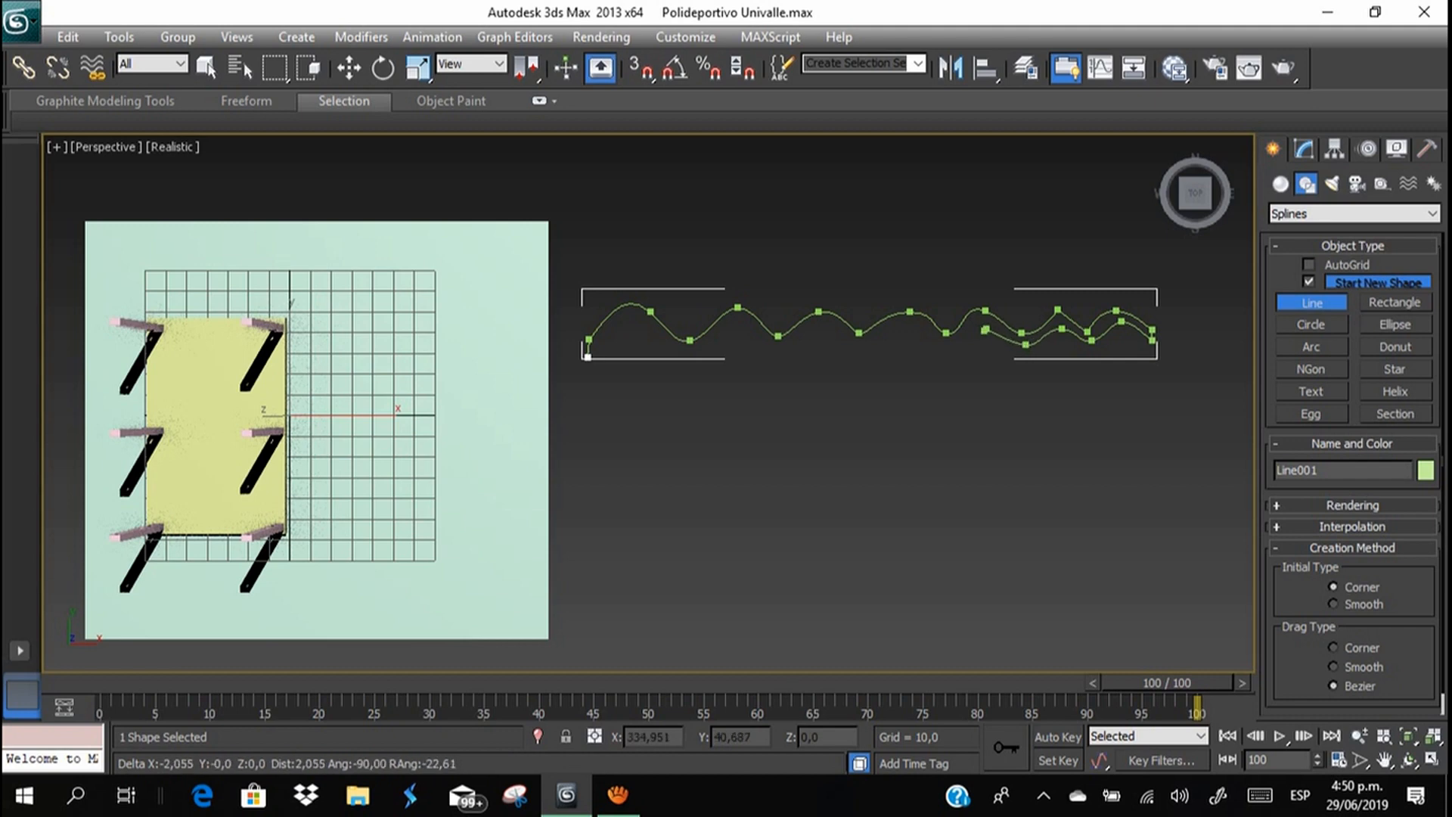
{"action": "left_click", "coordinate": [933, 345]}
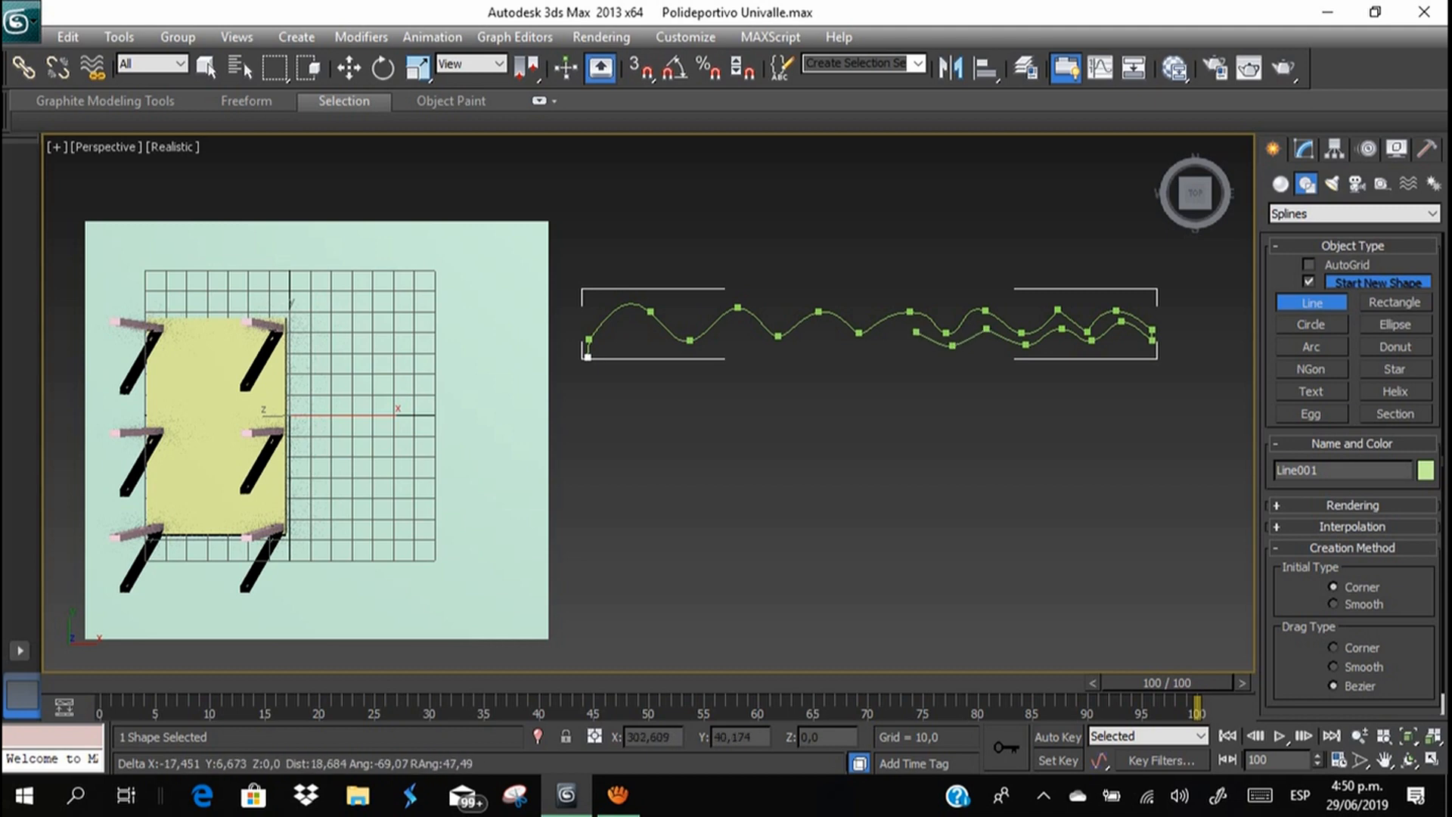
{"action": "left_click", "coordinate": [916, 330]}
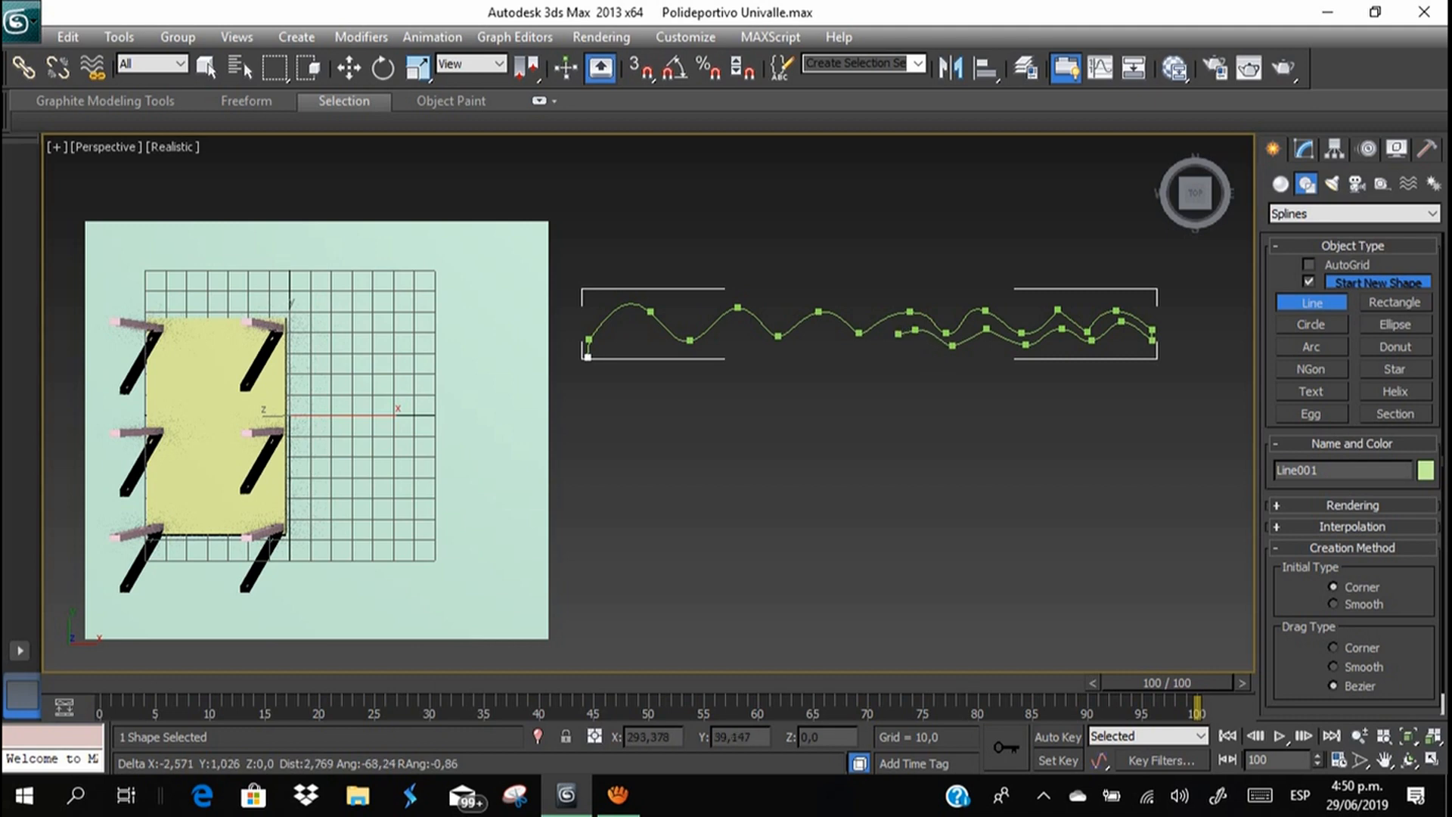
{"action": "left_click", "coordinate": [861, 346]}
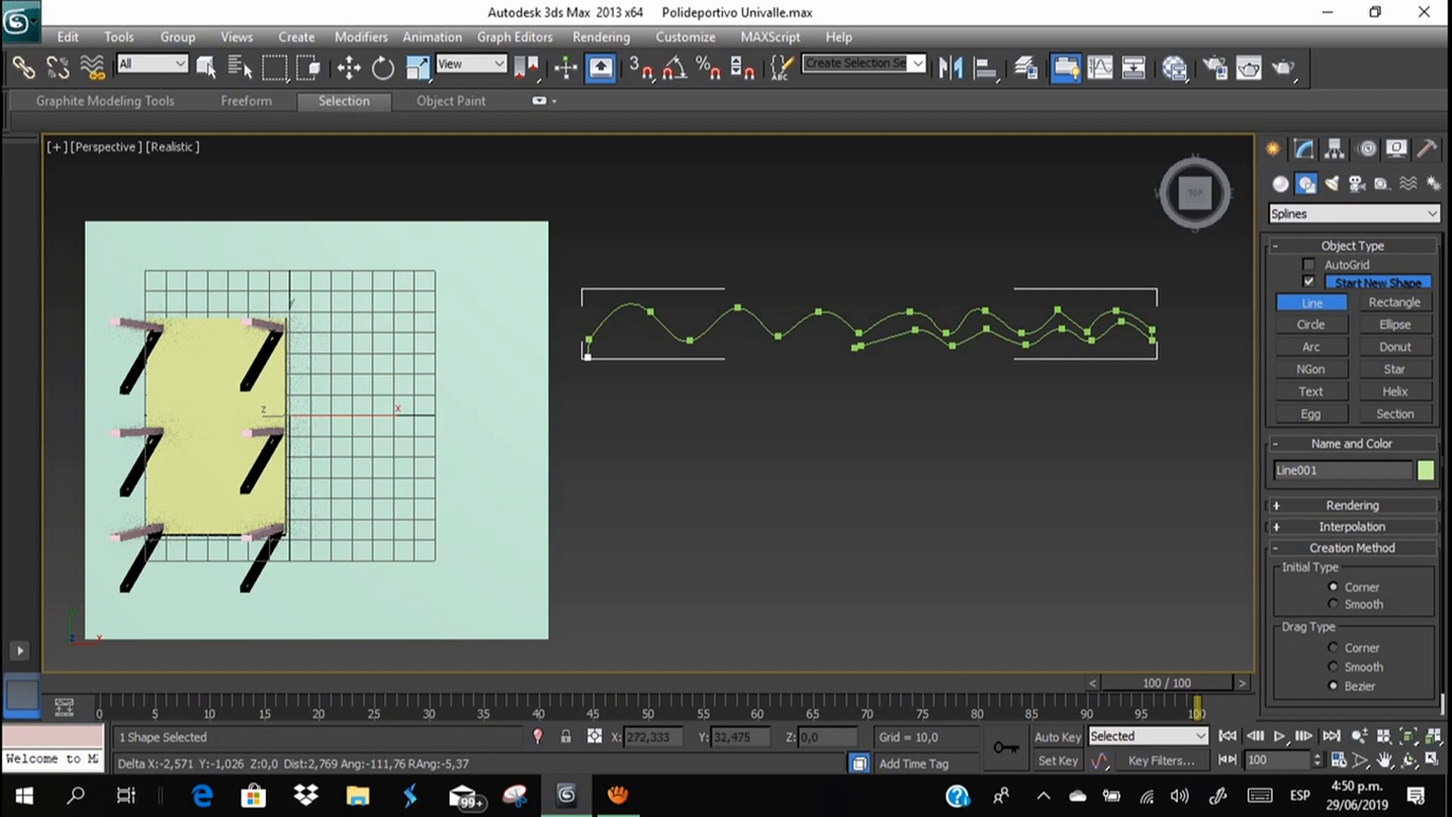
{"action": "left_click", "coordinate": [822, 323]}
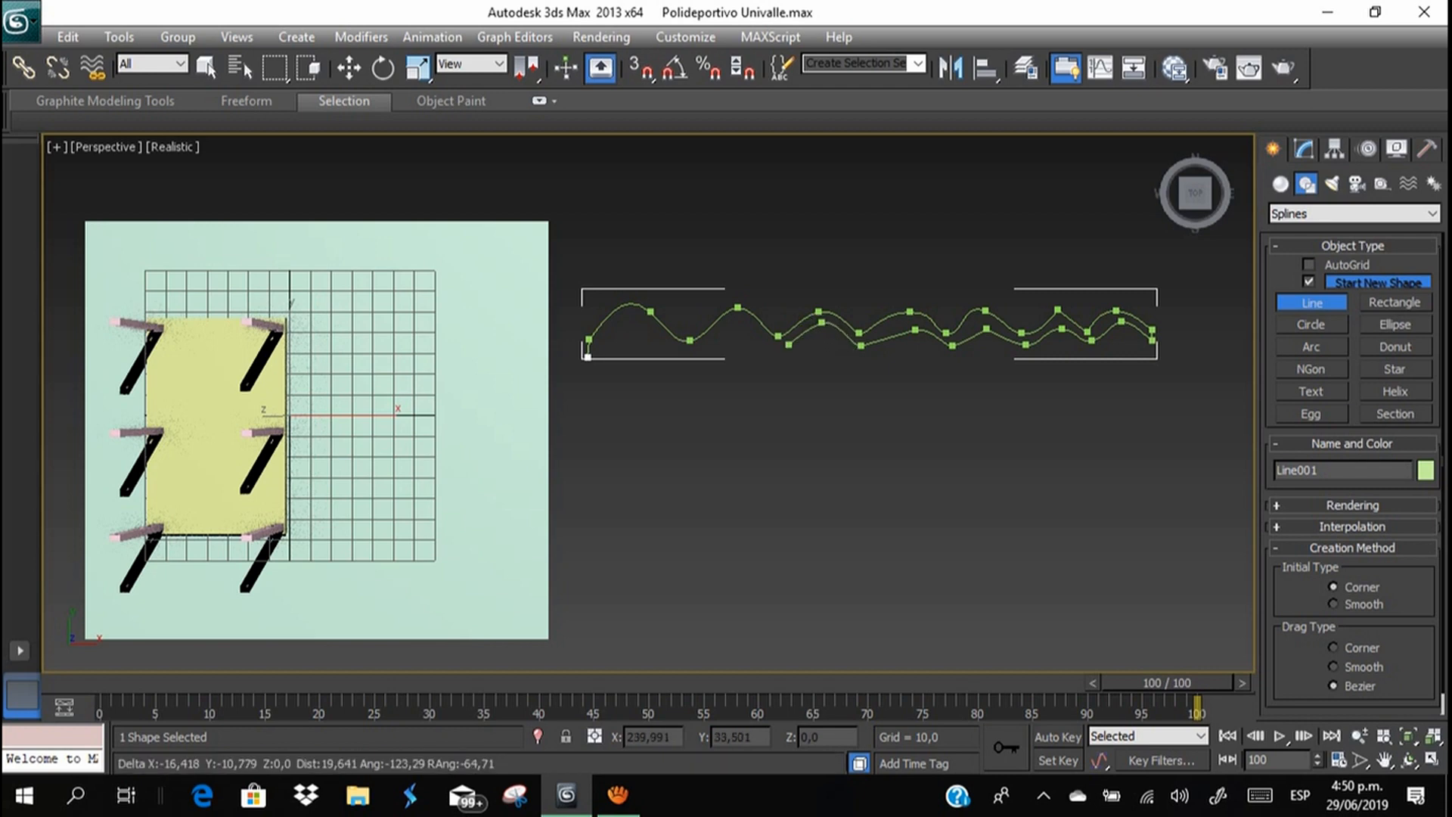
{"action": "left_click", "coordinate": [775, 350]}
{"action": "left_click", "coordinate": [737, 324]}
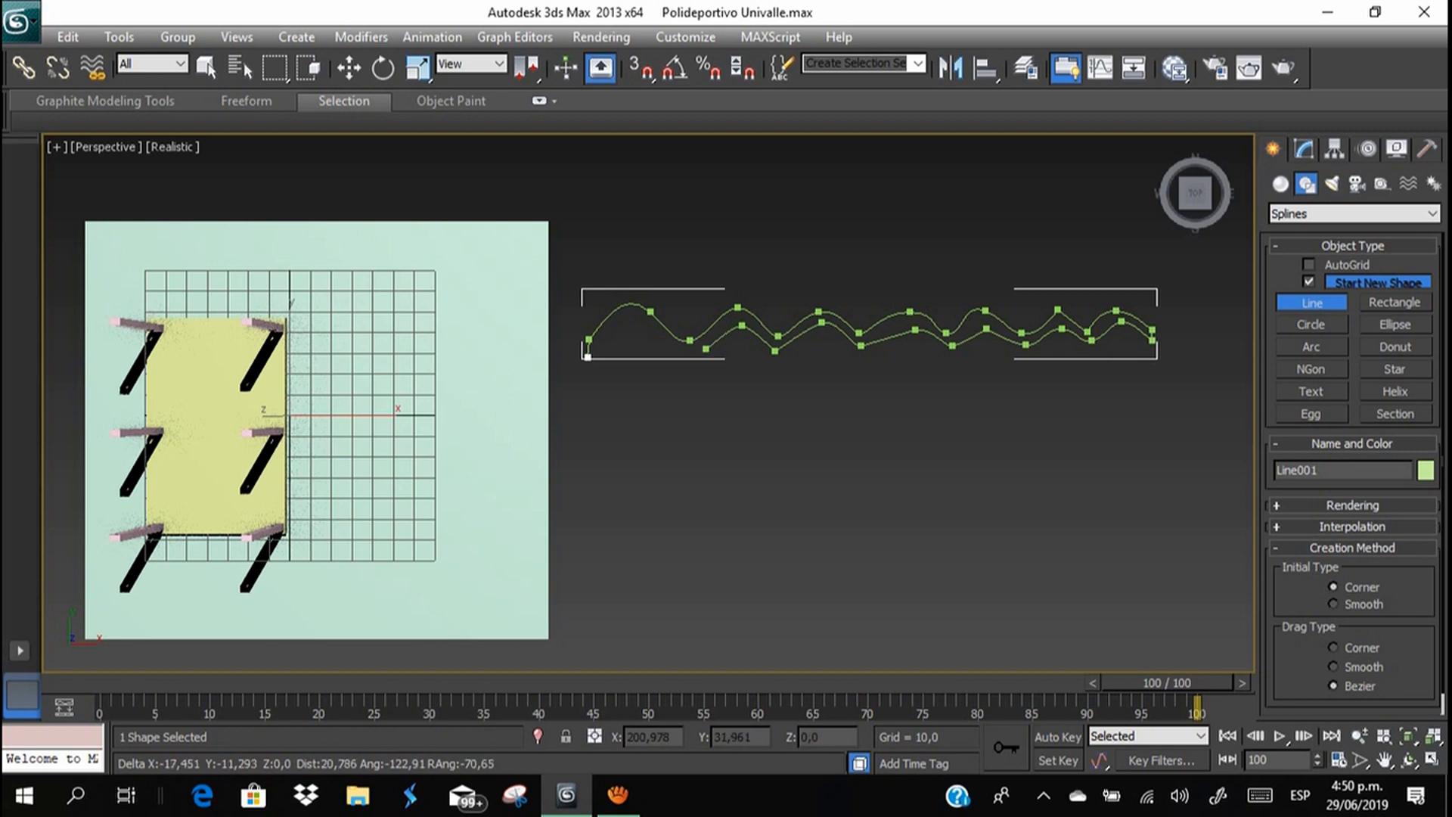
{"action": "left_click", "coordinate": [698, 352]}
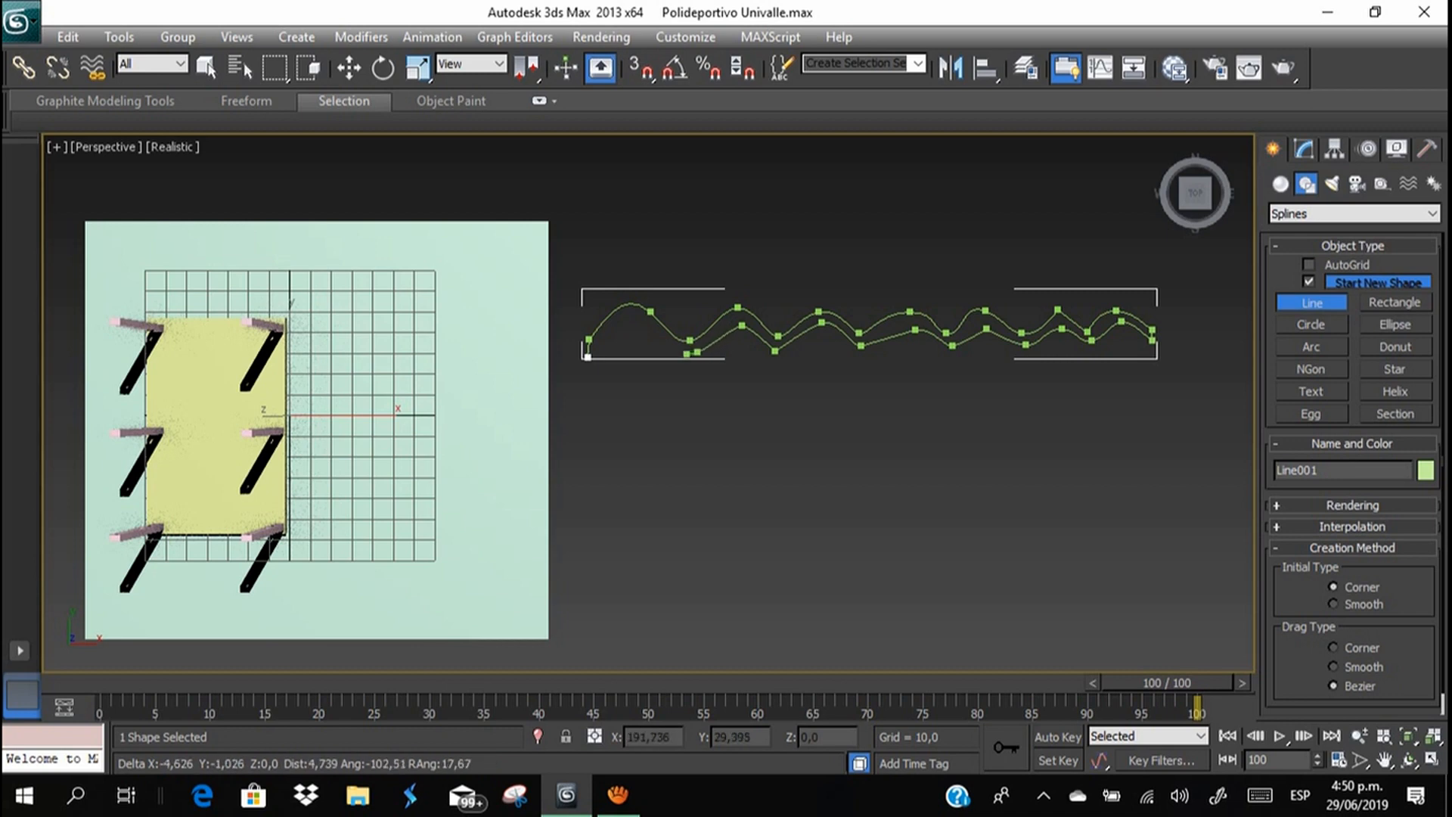
{"action": "left_click", "coordinate": [635, 323]}
{"action": "left_click_drag", "start_coordinate": [624, 317], "coordinate": [637, 323]}
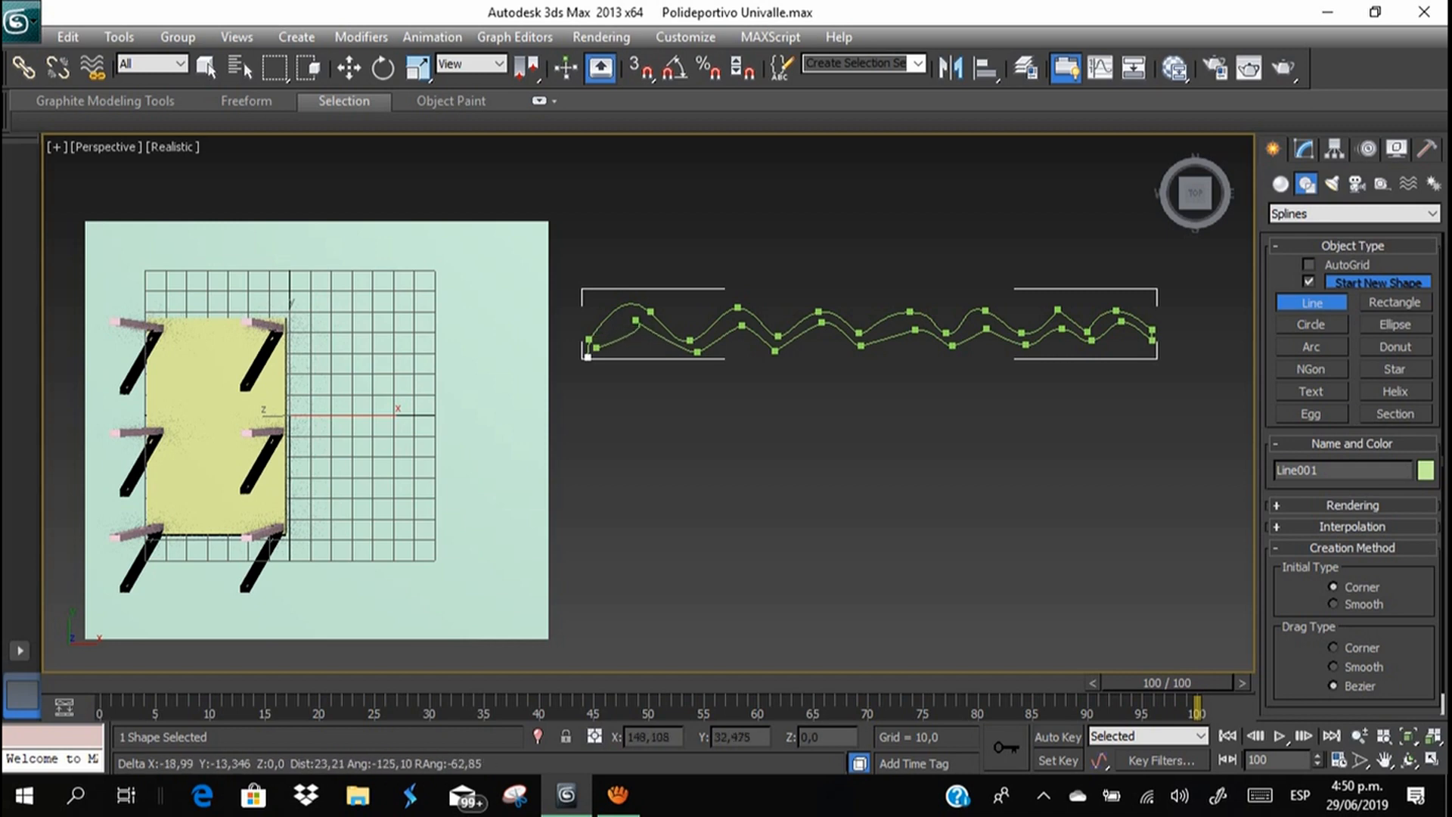
{"action": "left_click", "coordinate": [618, 333]}
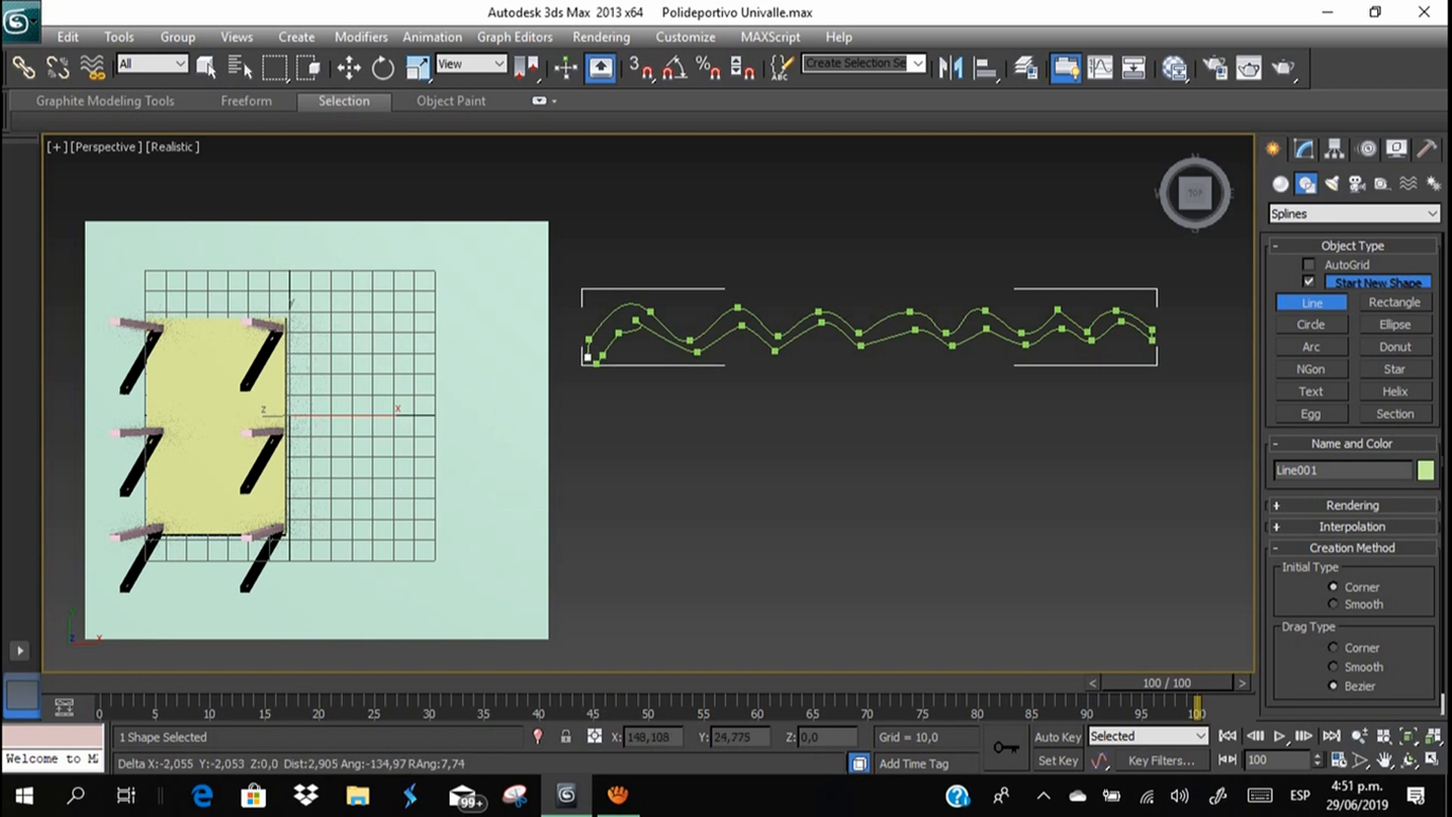
{"action": "left_click", "coordinate": [588, 357]}
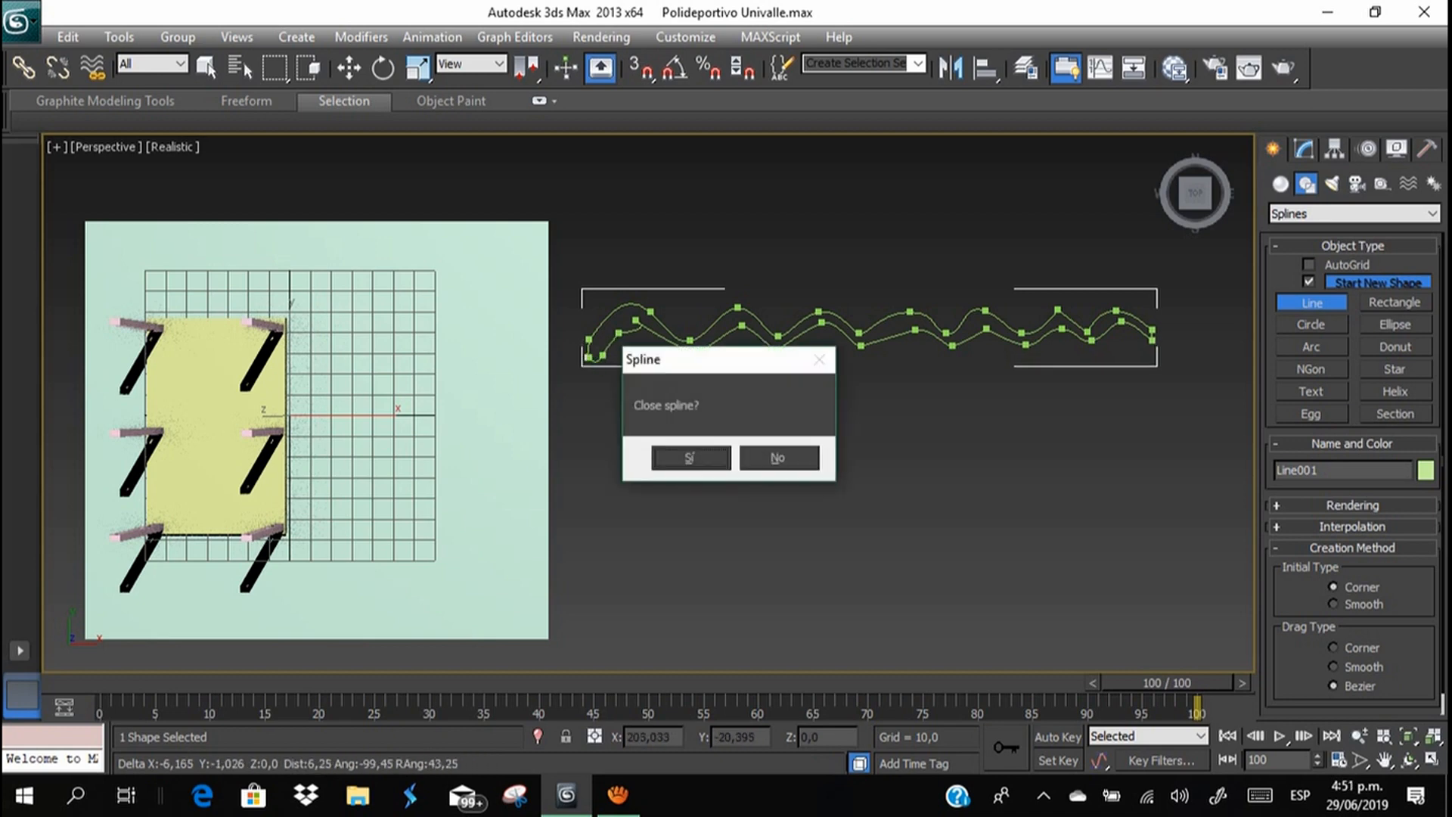
{"action": "key", "text": "Return"}
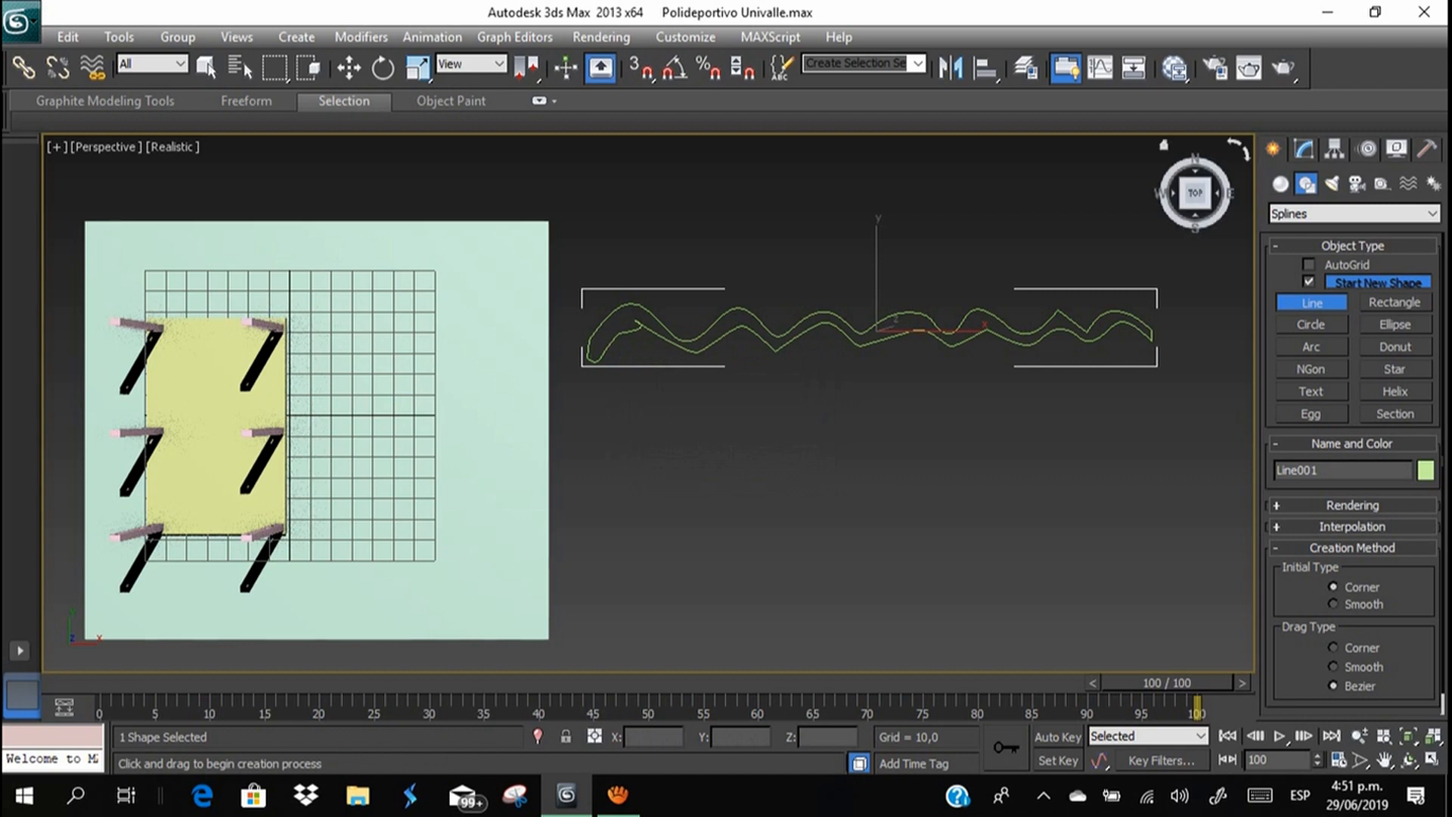
At vertex level, reposition the lower edge's three westernmost vertices and first valley vertex so the first wave runs smoothly parallel to the upper edge.
{"action": "left_click", "coordinate": [1304, 148]}
{"action": "left_click", "coordinate": [1326, 517]}
{"action": "key", "text": "1"}
{"action": "scroll", "coordinate": [647, 404], "scroll_direction": "up", "scroll_amount": 5}
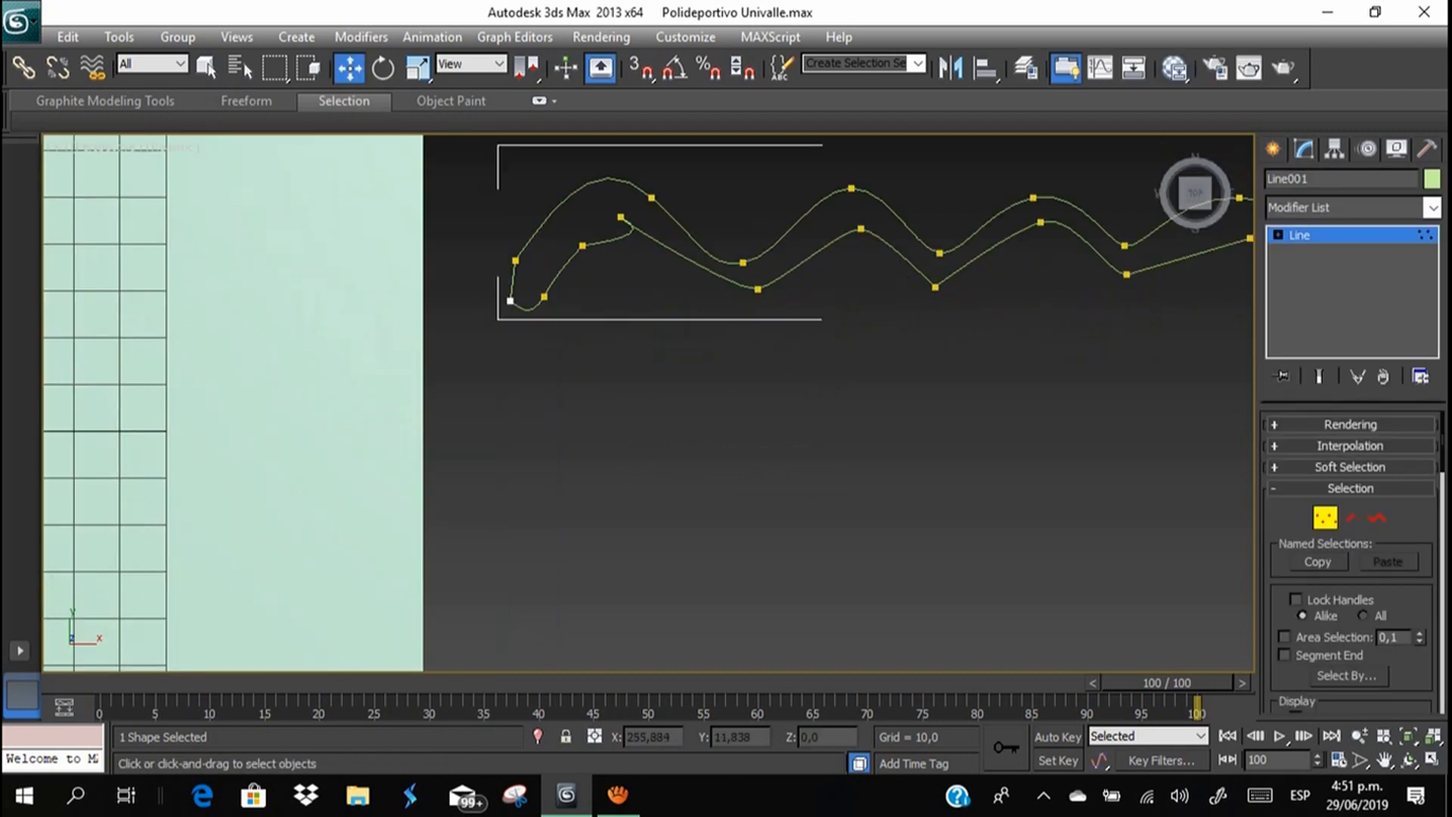
{"action": "left_click", "coordinate": [544, 296]}
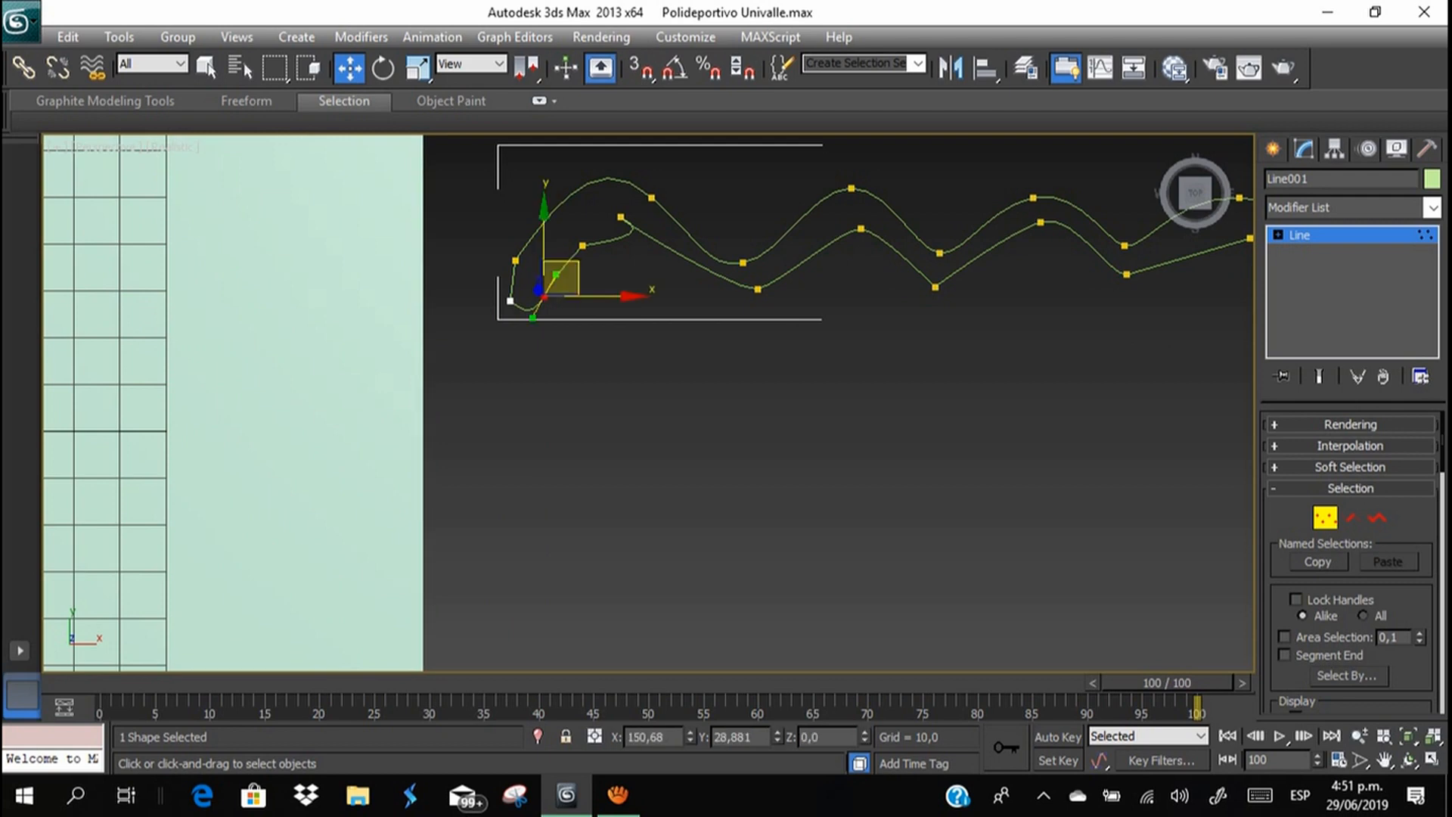
{"action": "left_click_drag", "start_coordinate": [561, 281], "coordinate": [629, 193]}
{"action": "left_click", "coordinate": [583, 245]}
{"action": "left_click", "coordinate": [620, 217]}
{"action": "left_click", "coordinate": [758, 289]}
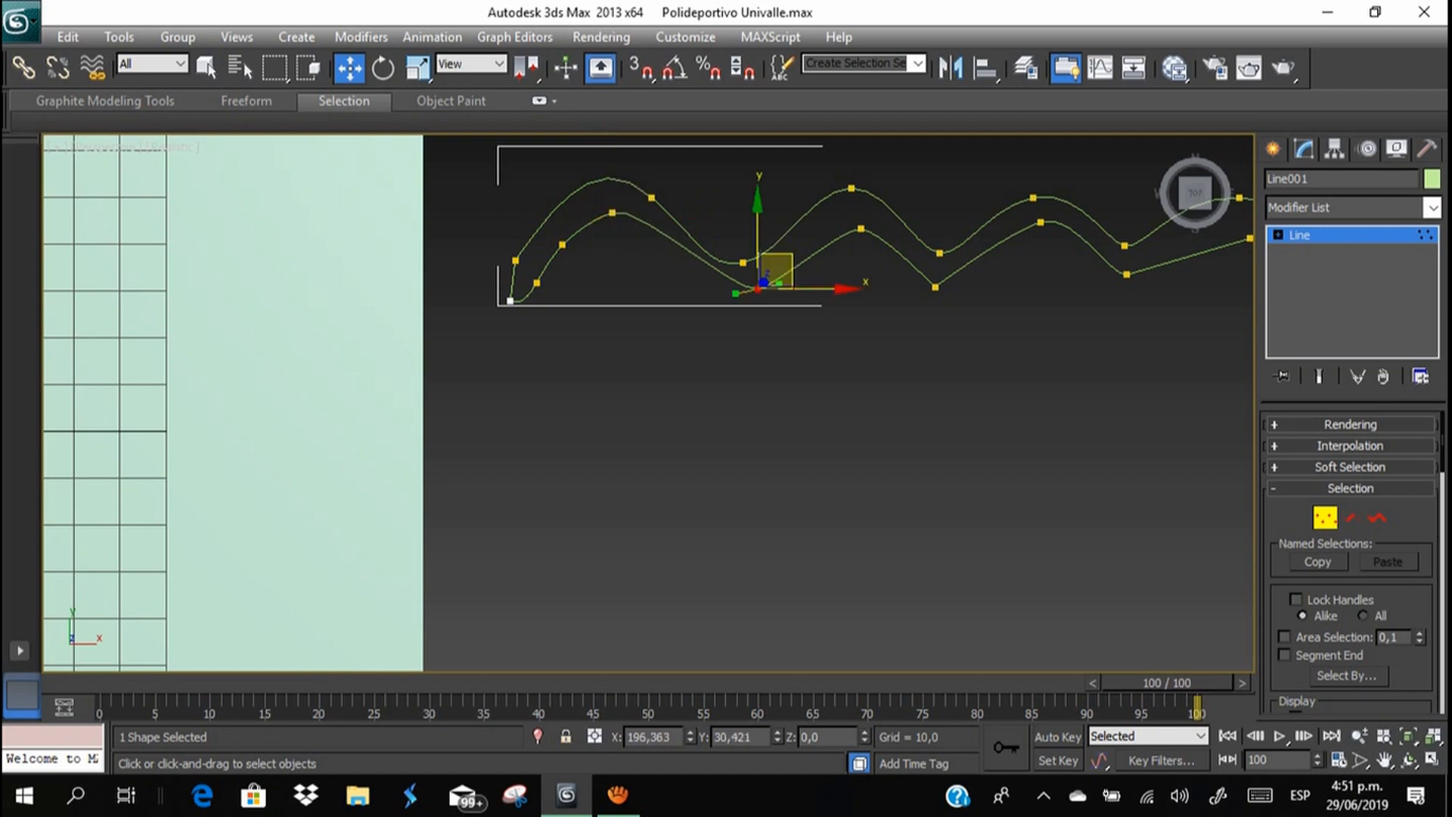
{"action": "left_click_drag", "start_coordinate": [759, 288], "coordinate": [735, 289]}
Convert the second valley vertex of the lower edge, at about X 234.3 and Y 30.9, to a Bezier vertex.
{"action": "middle_click_drag", "start_coordinate": [735, 288], "coordinate": [637, 296]}
{"action": "left_click", "coordinate": [838, 293]}
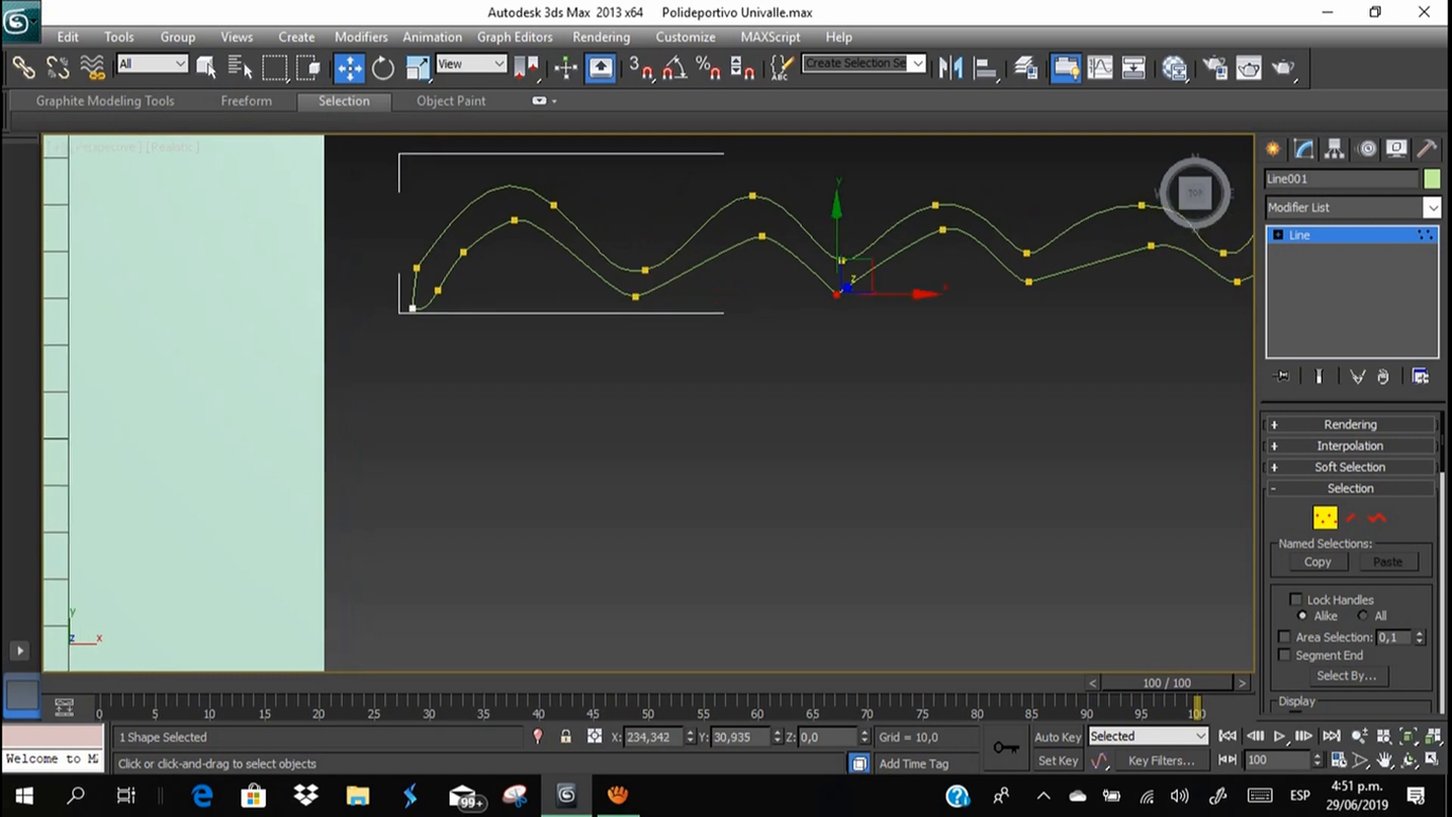
{"action": "middle_click_drag", "start_coordinate": [838, 293], "coordinate": [751, 299]}
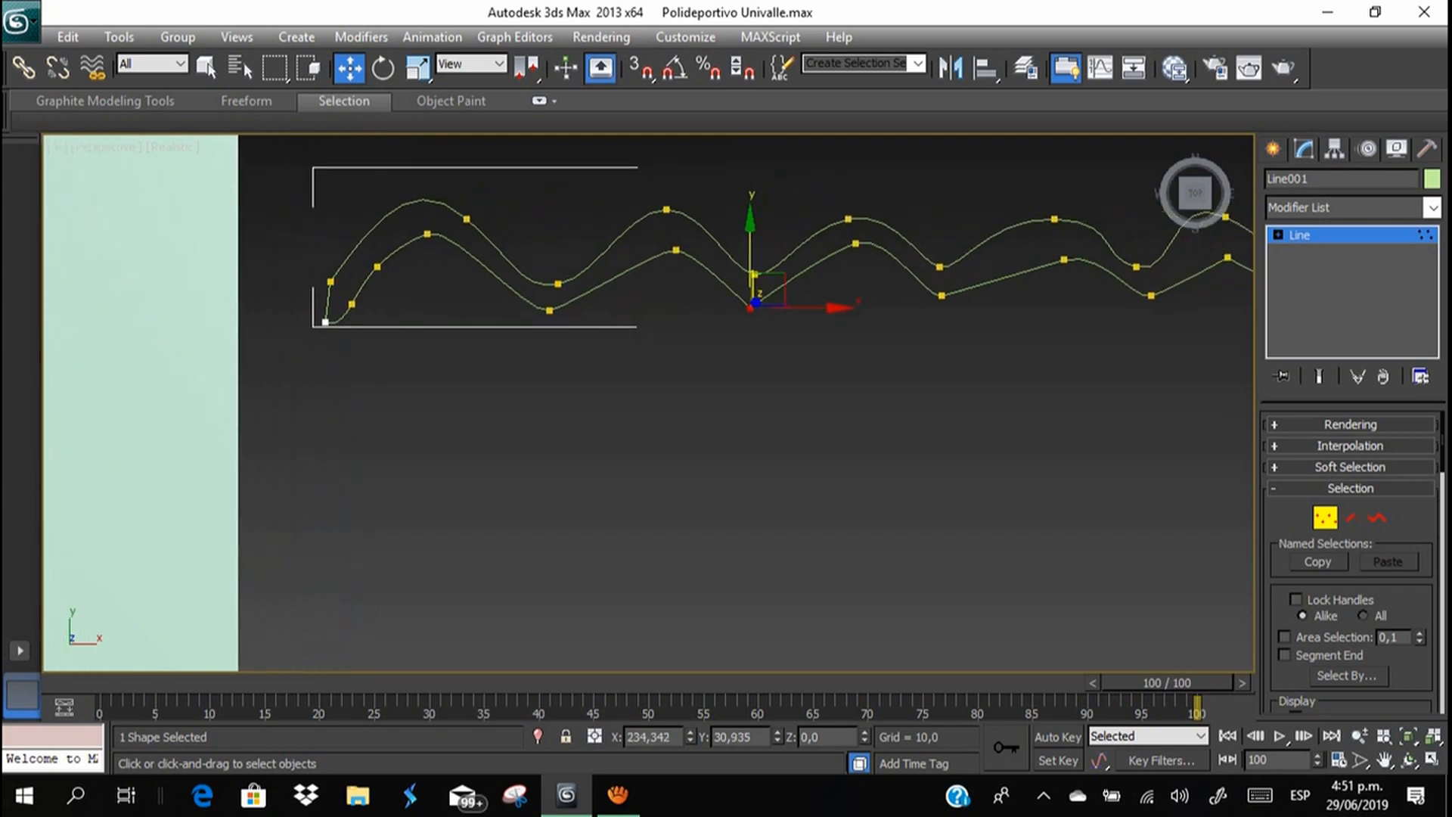
{"action": "right_click", "coordinate": [745, 303]}
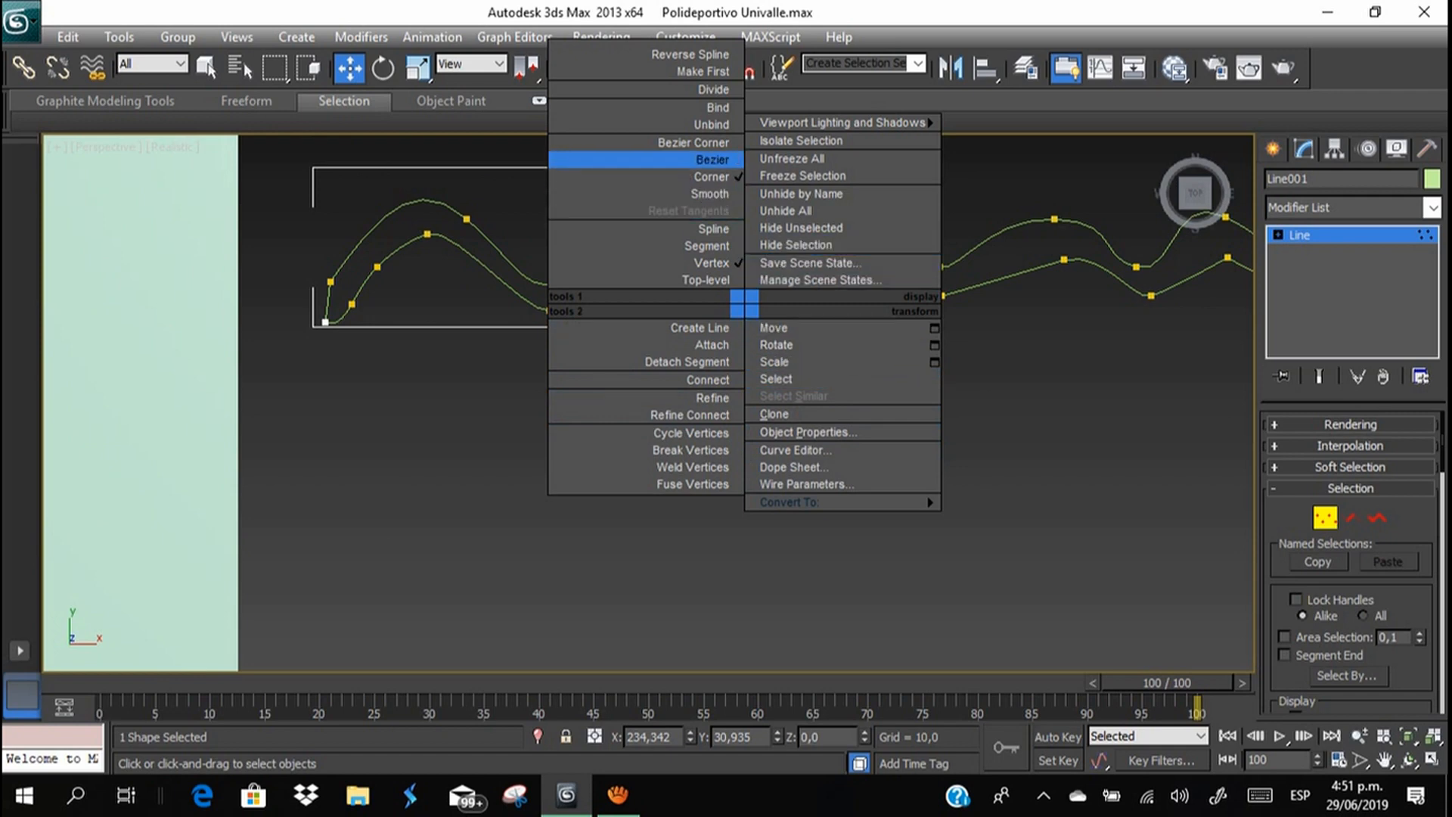
{"action": "left_click", "coordinate": [713, 159]}
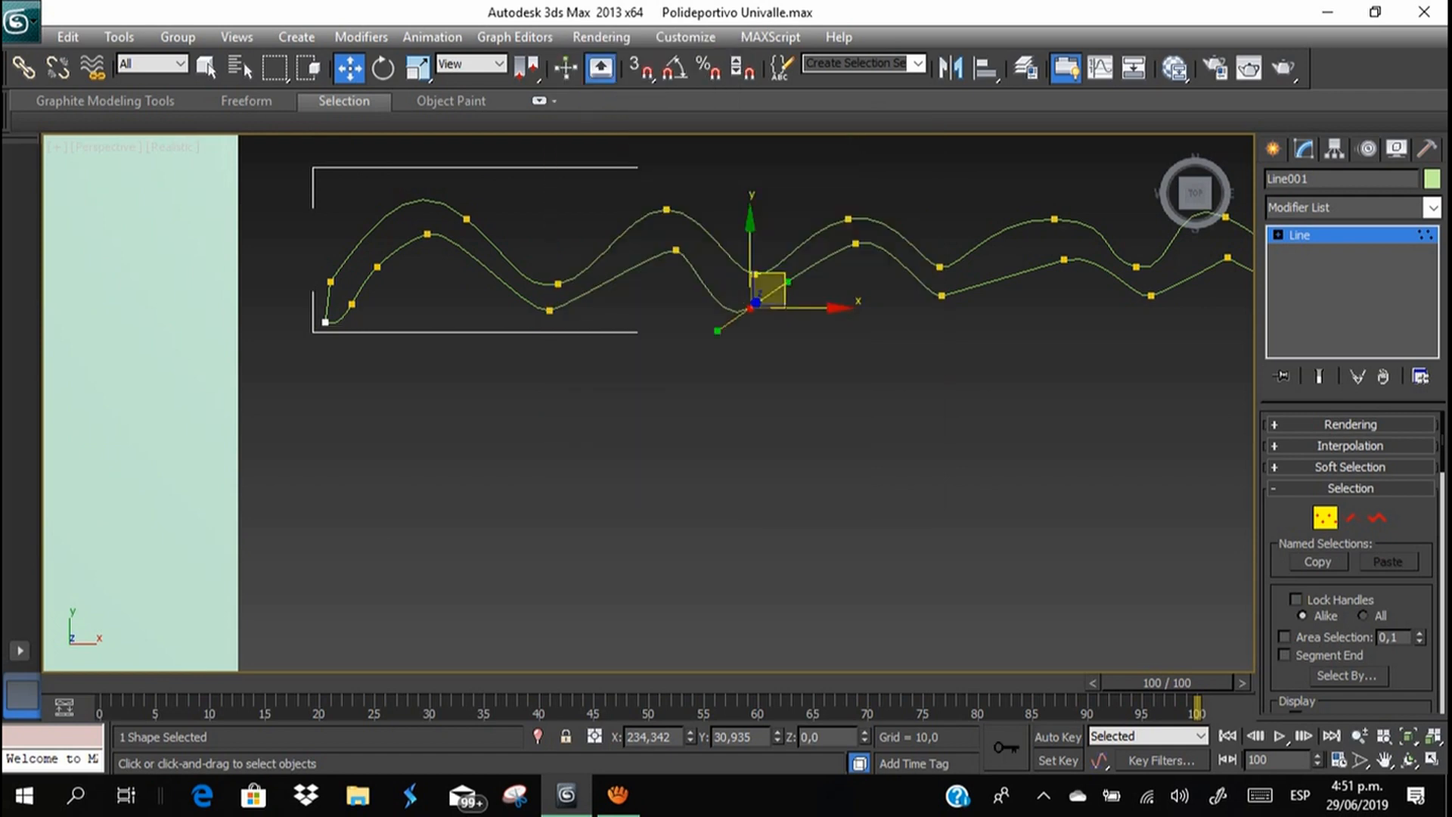
Adjust the tangent at the lower edge's second valley and reposition its third valley and fourth crest vertices to follow the upper edge.
{"action": "left_click_drag", "start_coordinate": [788, 282], "coordinate": [750, 301]}
{"action": "middle_click_drag", "start_coordinate": [908, 302], "coordinate": [741, 315]}
{"action": "left_click", "coordinate": [776, 309]}
{"action": "left_click_drag", "start_coordinate": [783, 304], "coordinate": [884, 255]}
{"action": "middle_click_drag", "start_coordinate": [884, 255], "coordinate": [573, 270]}
Reshape the fifth crest of the strip, moving its lower-edge vertex to about X 336.5 and Y 39.6 as a Bezier vertex.
{"action": "left_click", "coordinate": [748, 248]}
{"action": "left_click_drag", "start_coordinate": [749, 247], "coordinate": [751, 286]}
{"action": "right_click", "coordinate": [745, 285]}
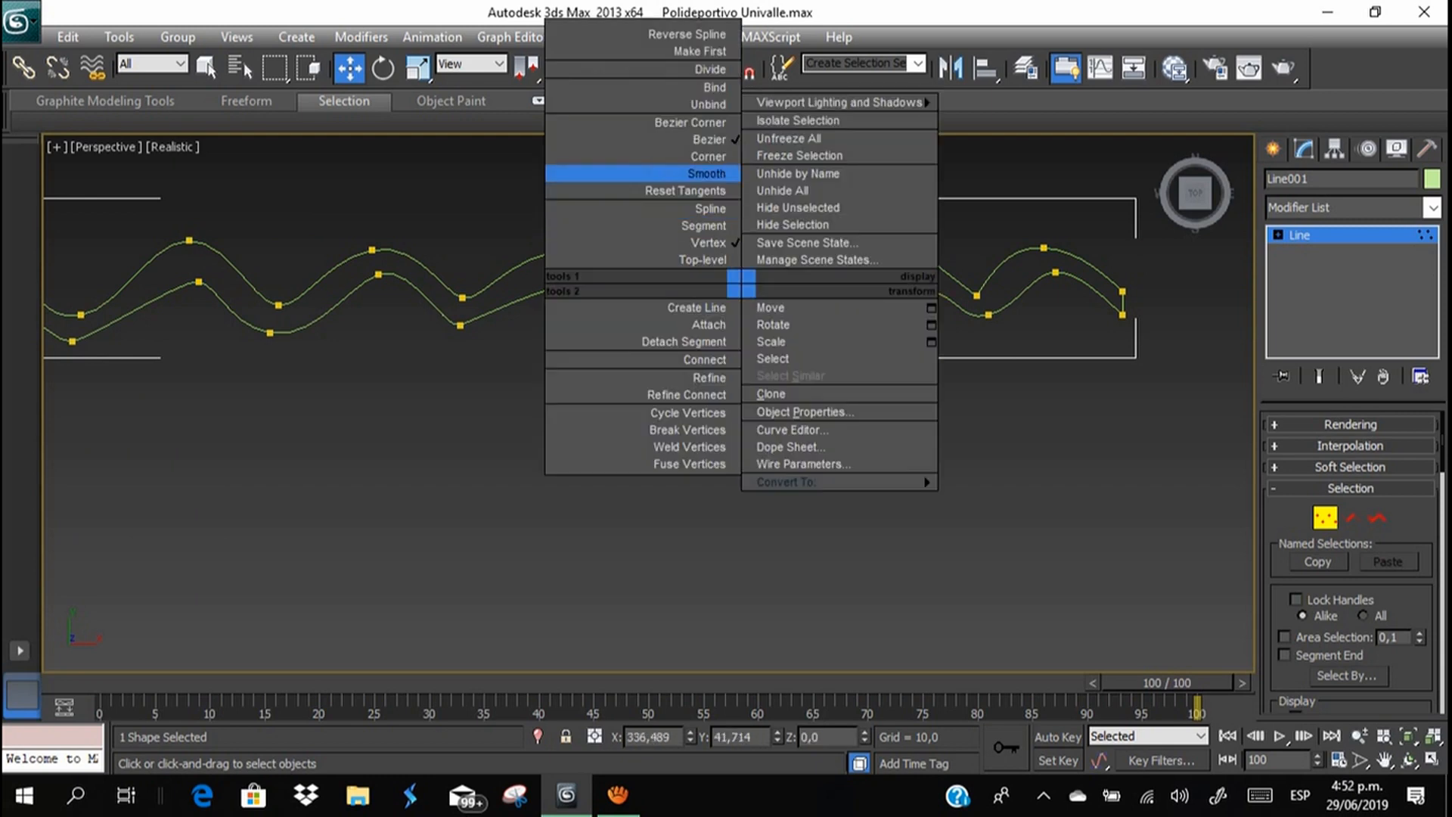
{"action": "left_click", "coordinate": [709, 140]}
{"action": "left_click_drag", "start_coordinate": [766, 271], "coordinate": [791, 253]}
{"action": "left_click", "coordinate": [751, 288]}
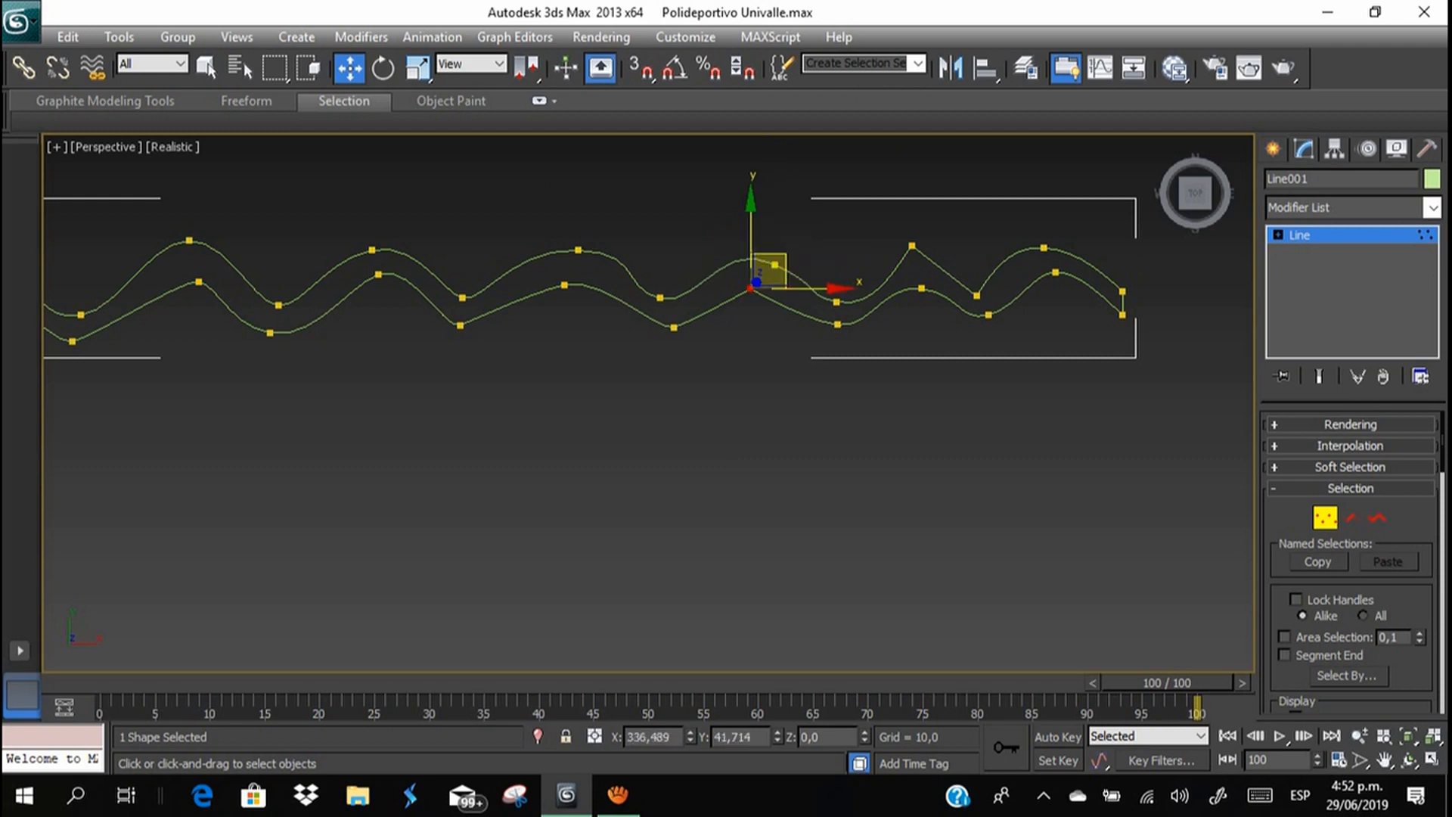
{"action": "left_click_drag", "start_coordinate": [764, 273], "coordinate": [764, 282]}
Switch the lower edge's fifth crest vertex to Corner and back to Bezier, and move it to about Y 41.3.
{"action": "right_click", "coordinate": [744, 293]}
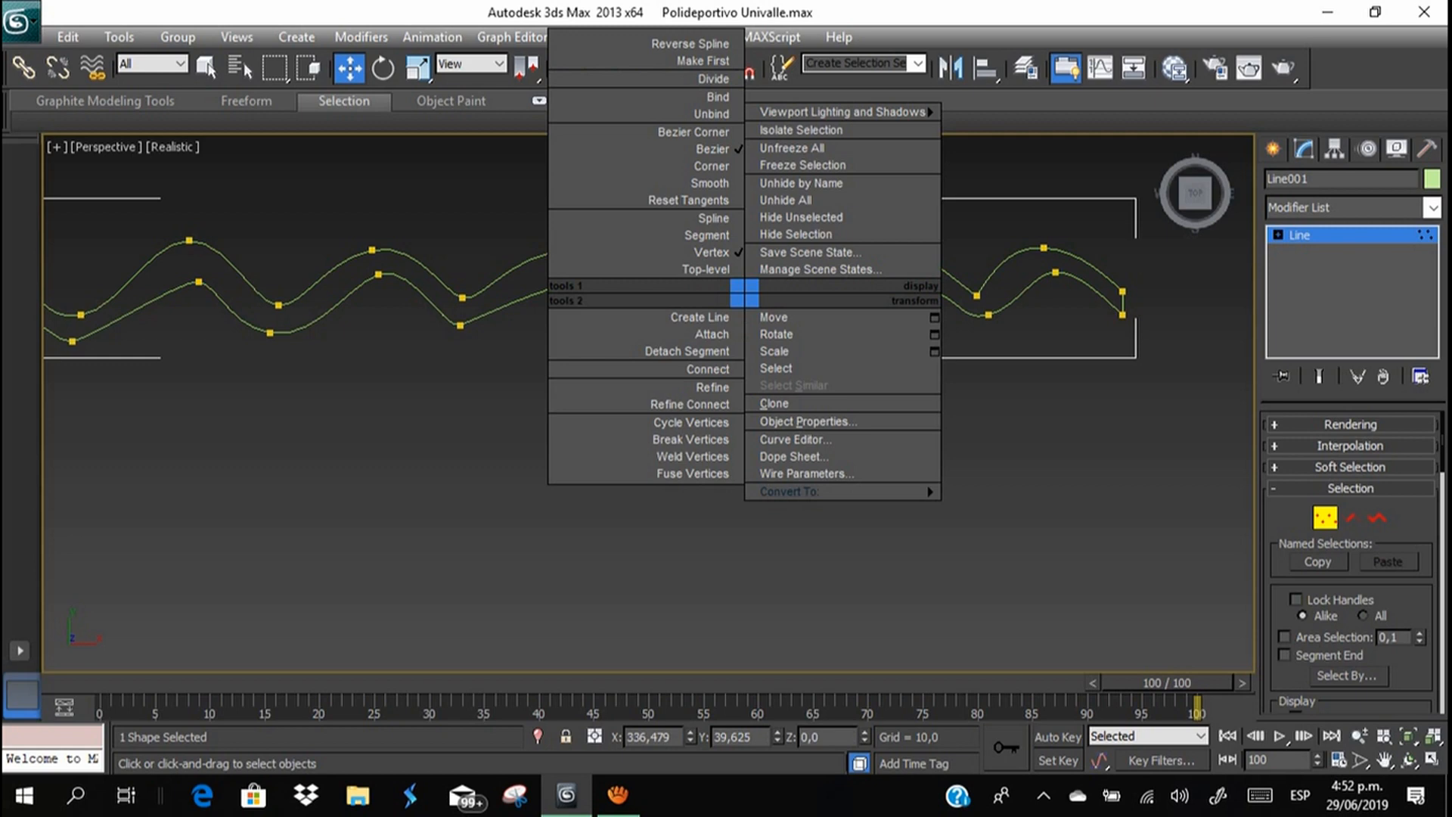
{"action": "left_click", "coordinate": [711, 166]}
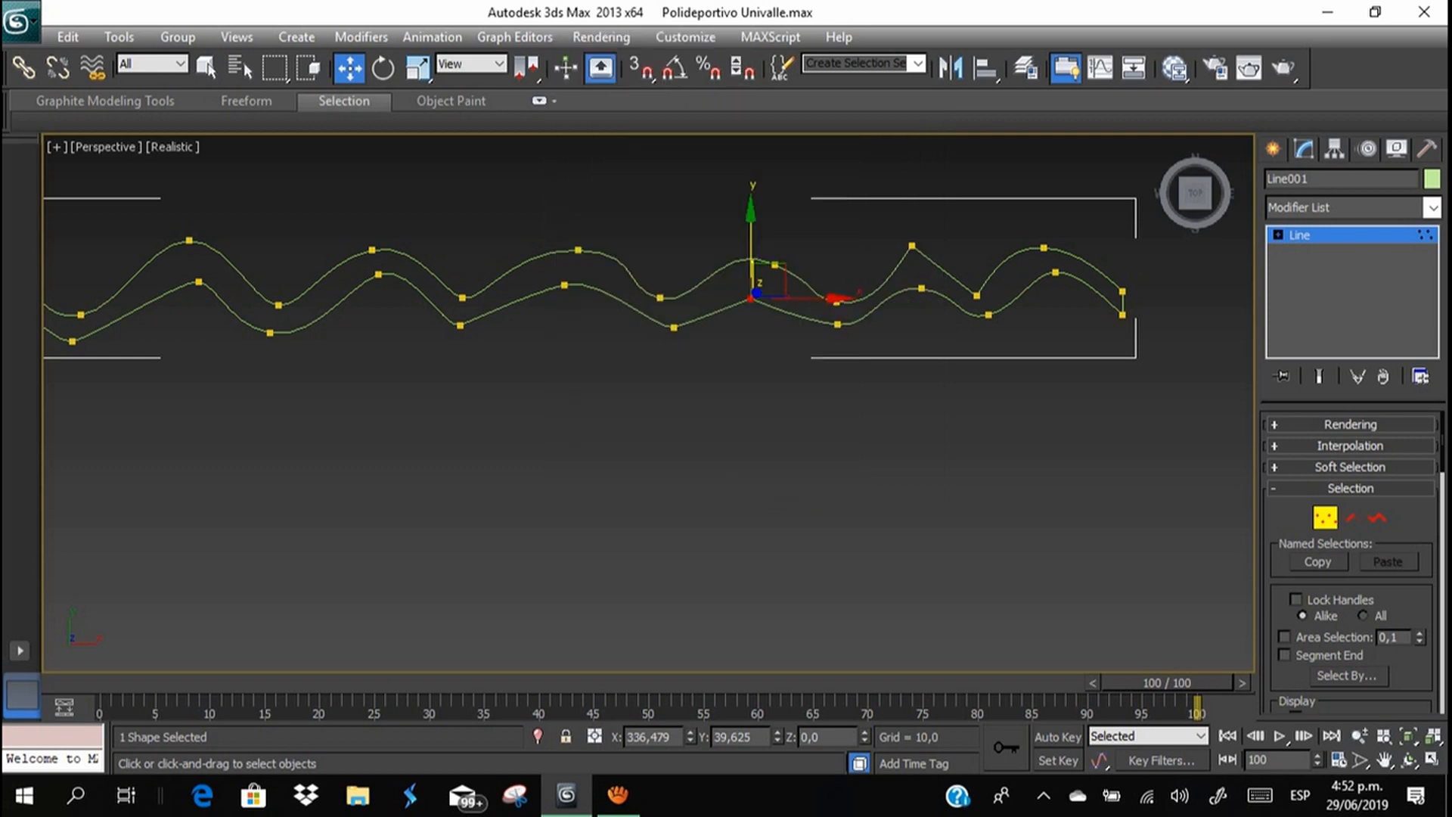
{"action": "right_click", "coordinate": [746, 291]}
{"action": "left_click", "coordinate": [711, 147]}
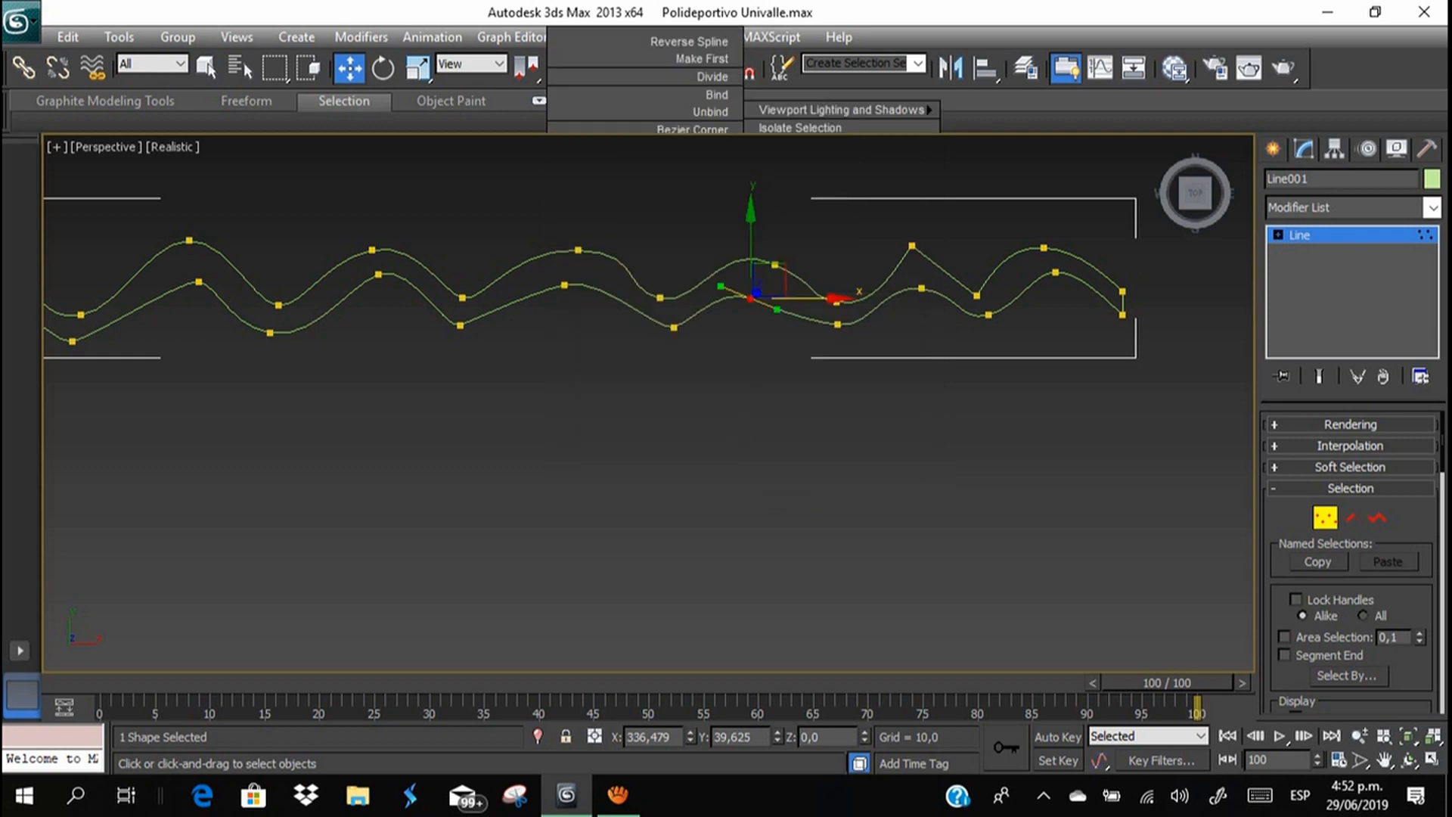
{"action": "left_click_drag", "start_coordinate": [777, 310], "coordinate": [761, 265]}
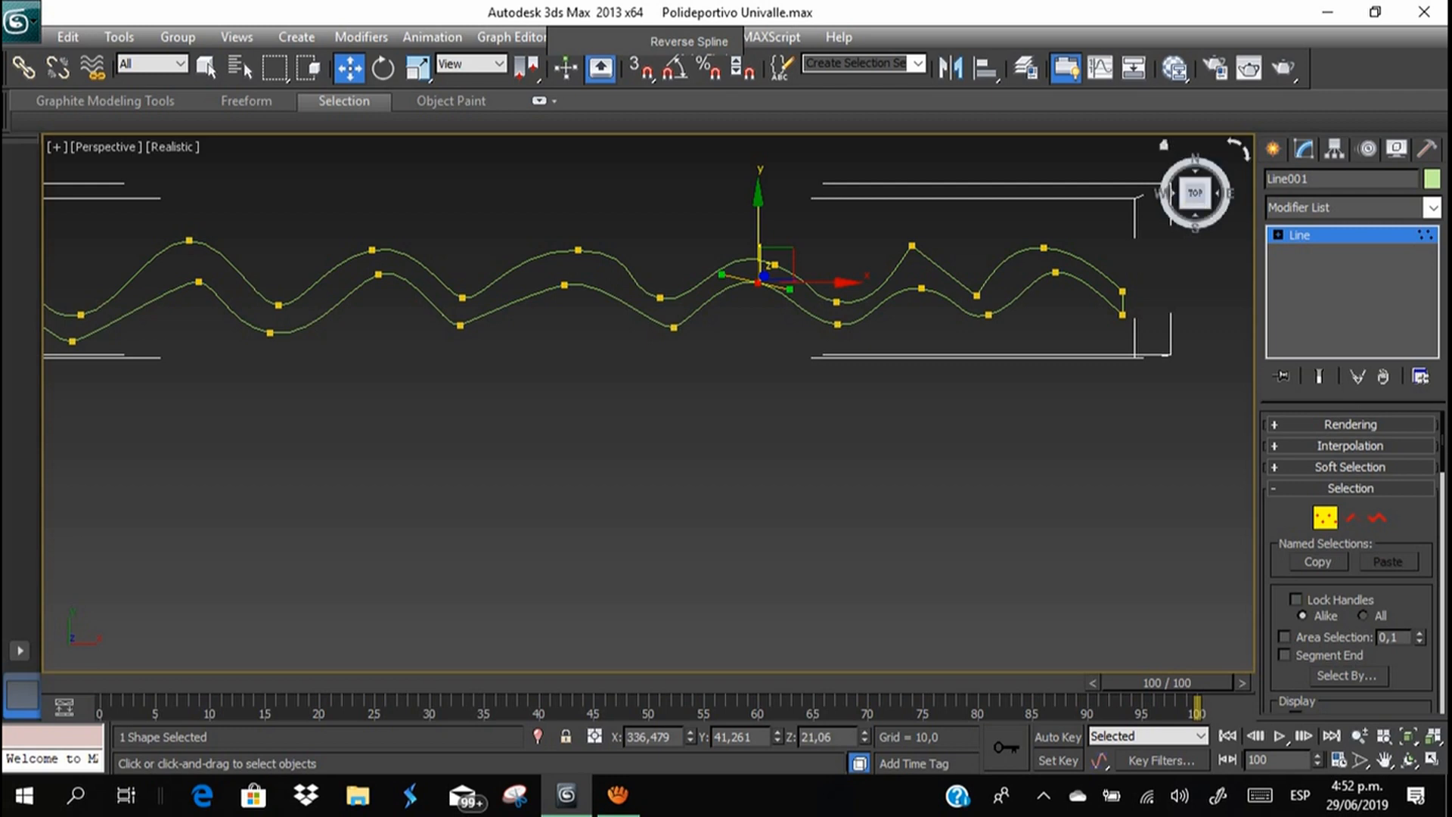
{"action": "left_click", "coordinate": [1274, 148]}
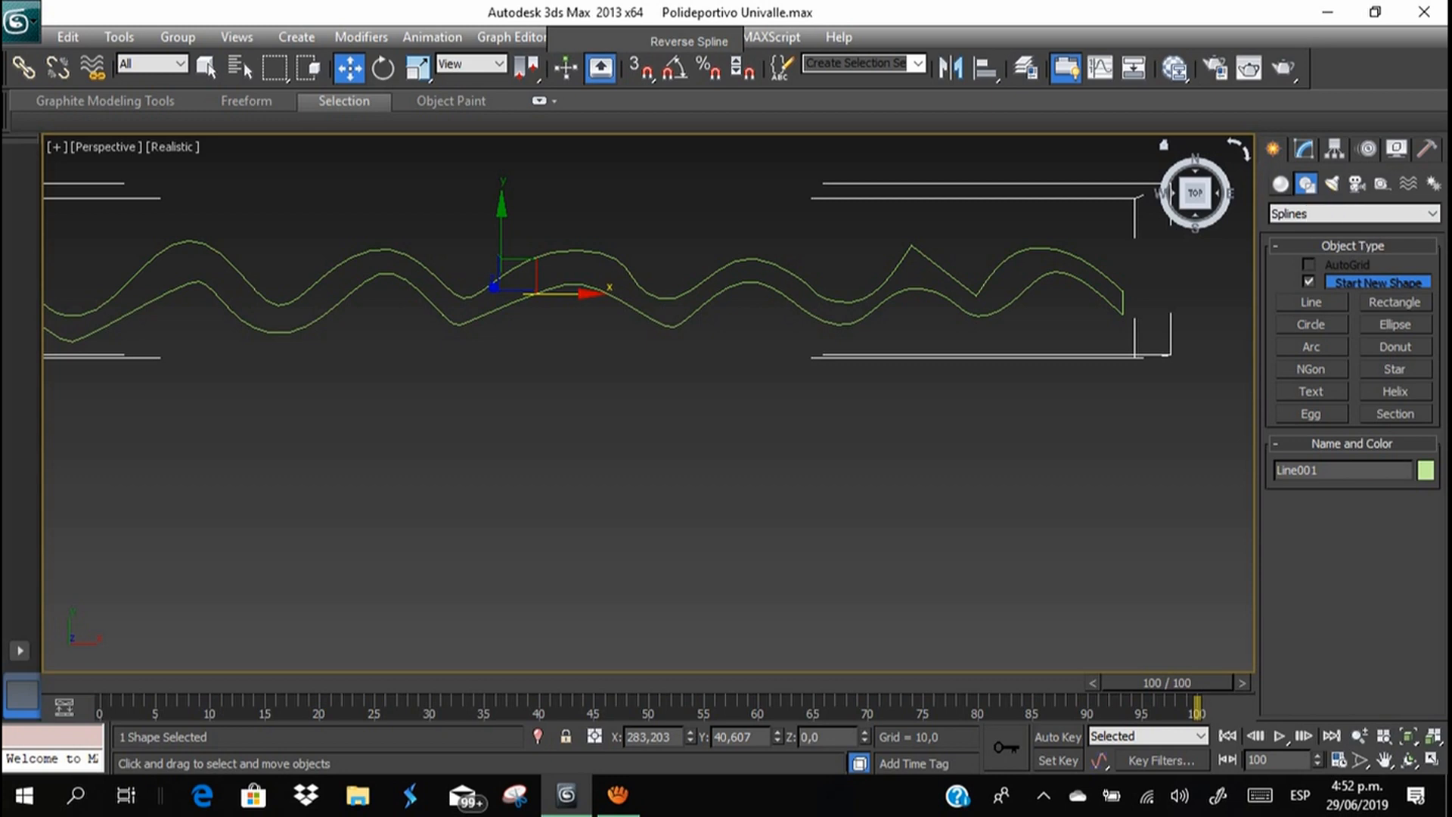
{"action": "left_click", "coordinate": [1305, 149]}
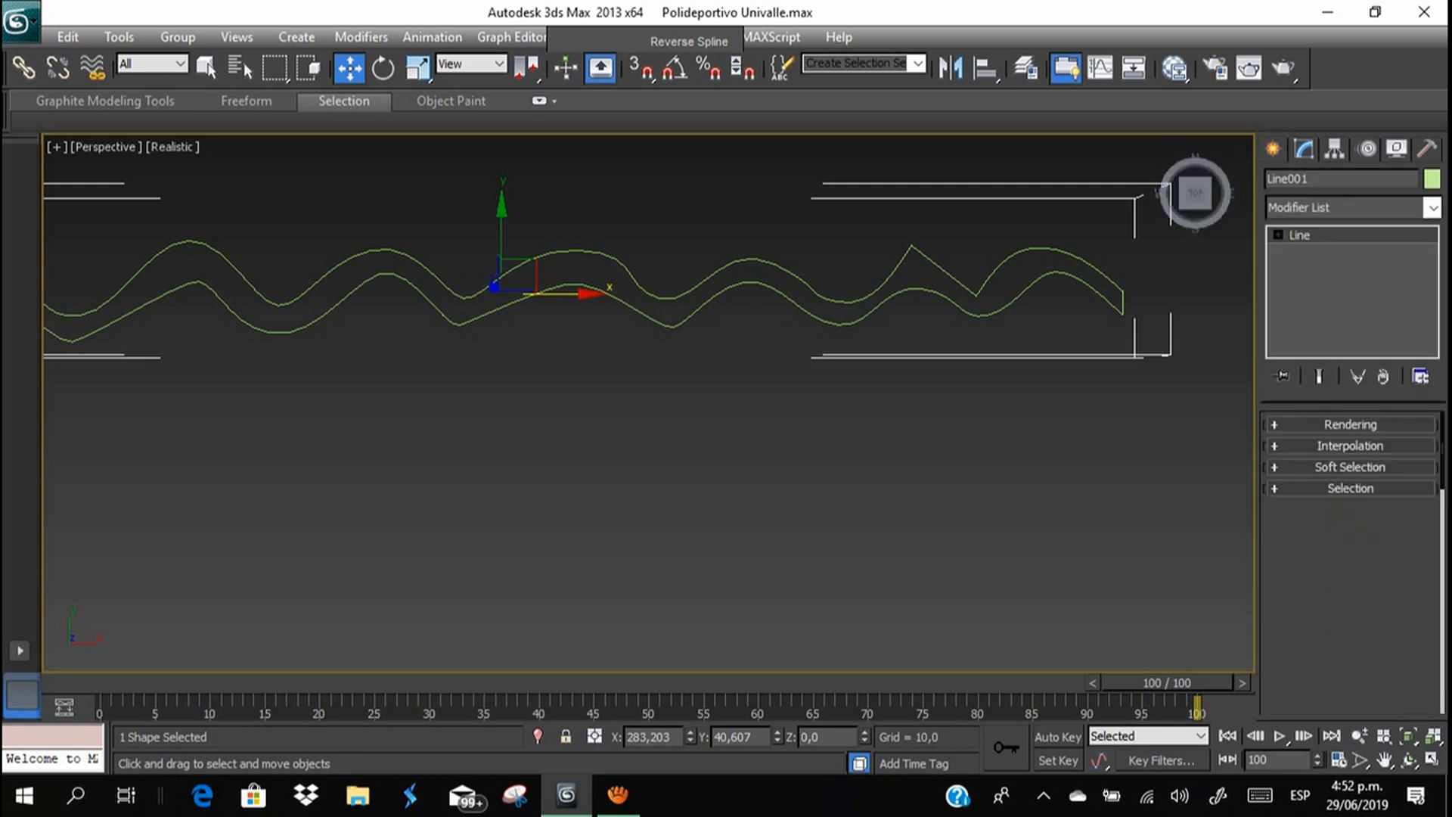
{"action": "left_click", "coordinate": [984, 252]}
{"action": "left_click", "coordinate": [911, 245]}
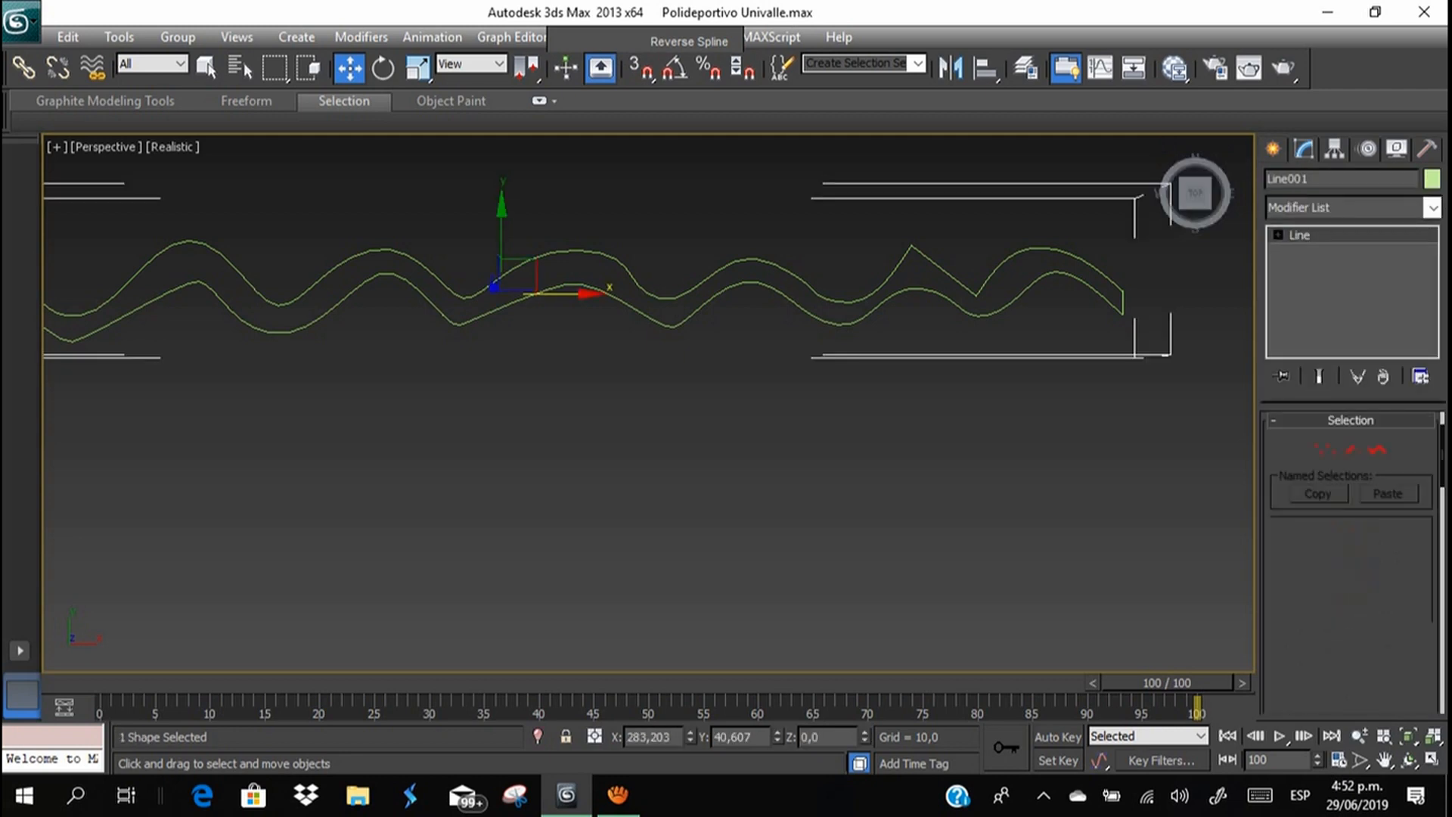
{"action": "left_click", "coordinate": [1325, 518]}
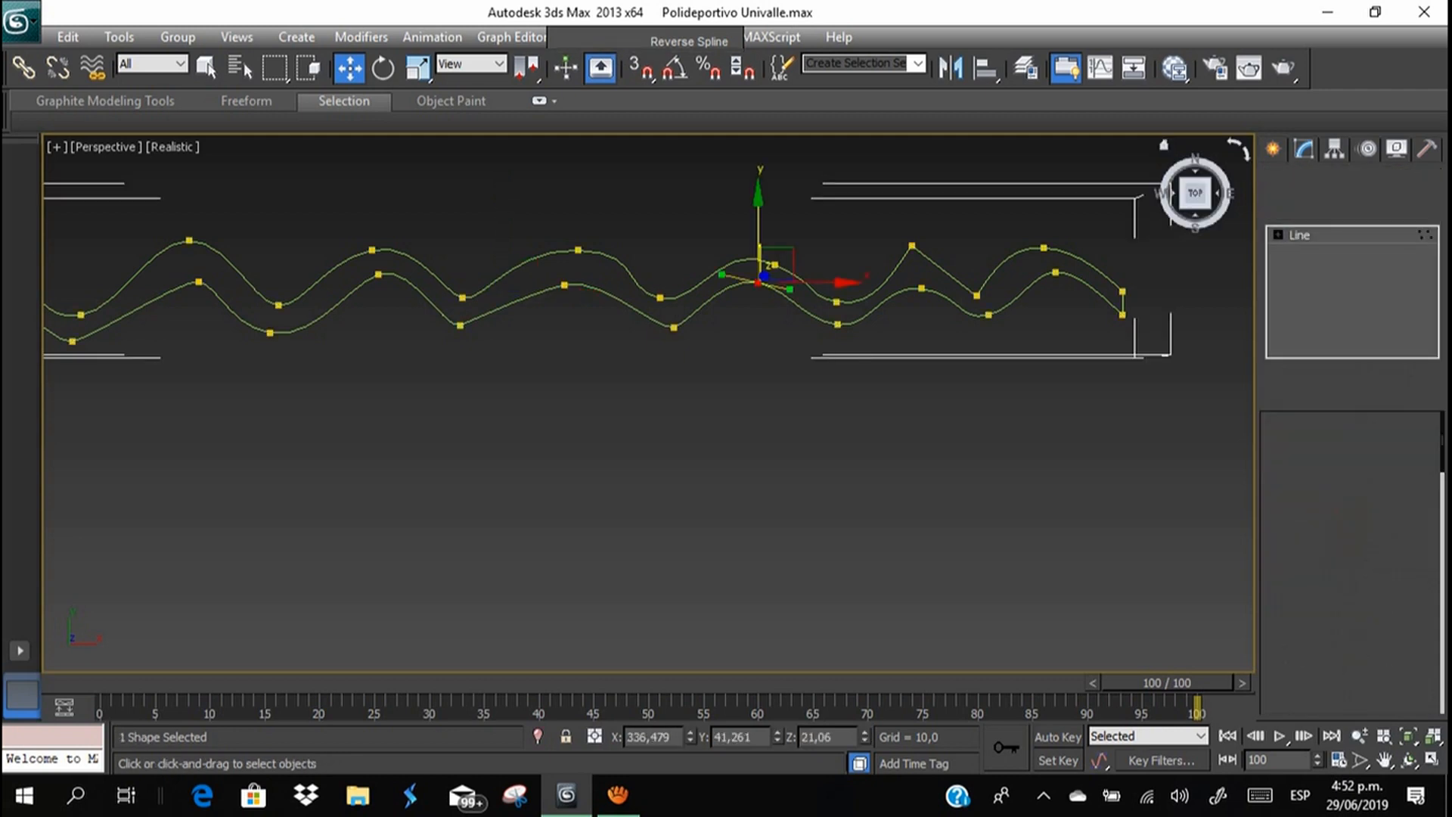
Shift the upper edge's fourth valley vertex slightly east, and move its fourth crest vertex slightly down and west.
{"action": "left_click", "coordinate": [660, 298]}
{"action": "left_click_drag", "start_coordinate": [679, 279], "coordinate": [694, 304]}
{"action": "left_click", "coordinate": [578, 250]}
{"action": "left_click_drag", "start_coordinate": [596, 232], "coordinate": [580, 266]}
Convert the upper edge's sharp sixth crest vertex to Bezier and lower it toward the lower edge to round the crest.
{"action": "left_click", "coordinate": [911, 246]}
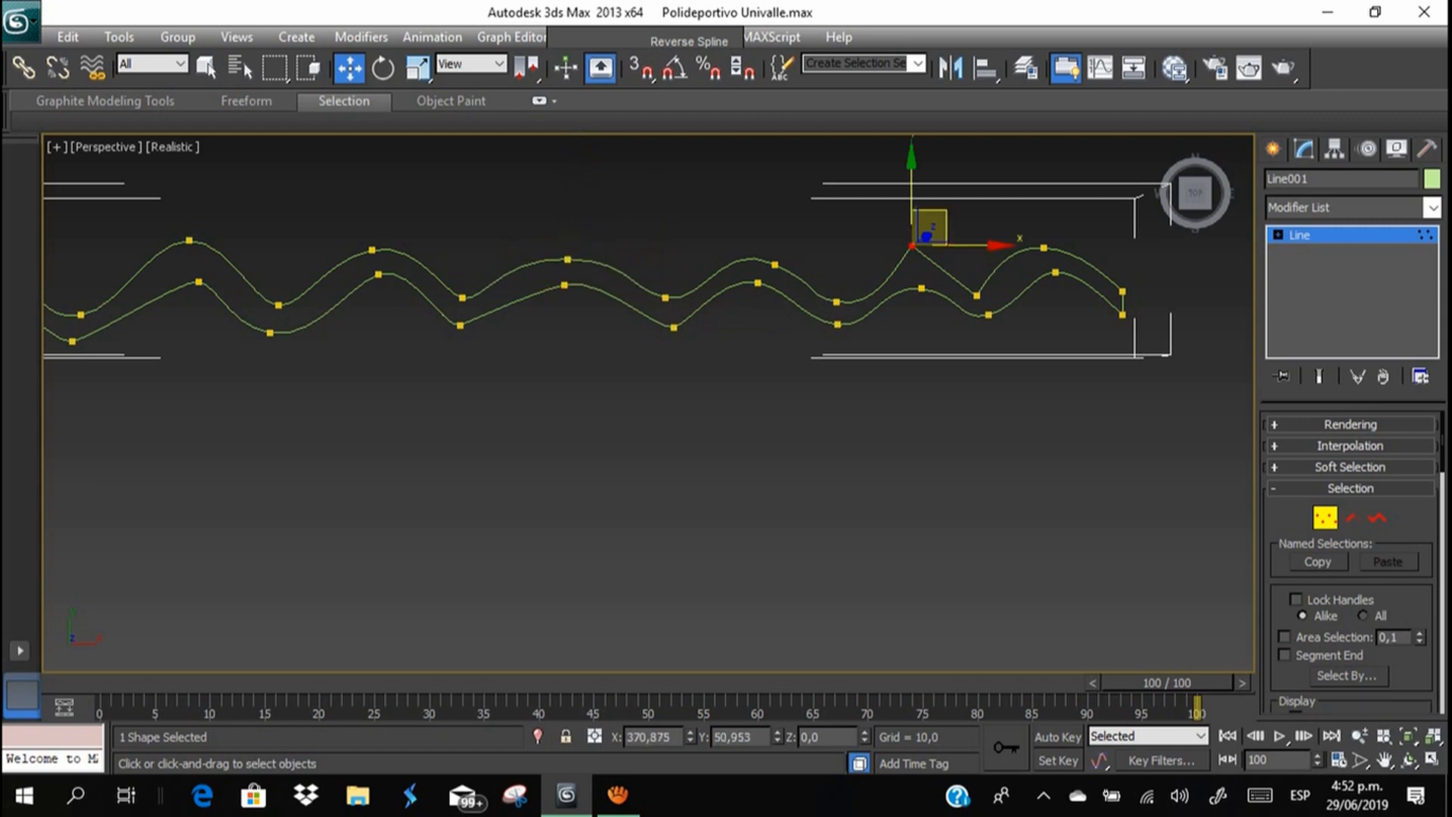
{"action": "right_click", "coordinate": [904, 264]}
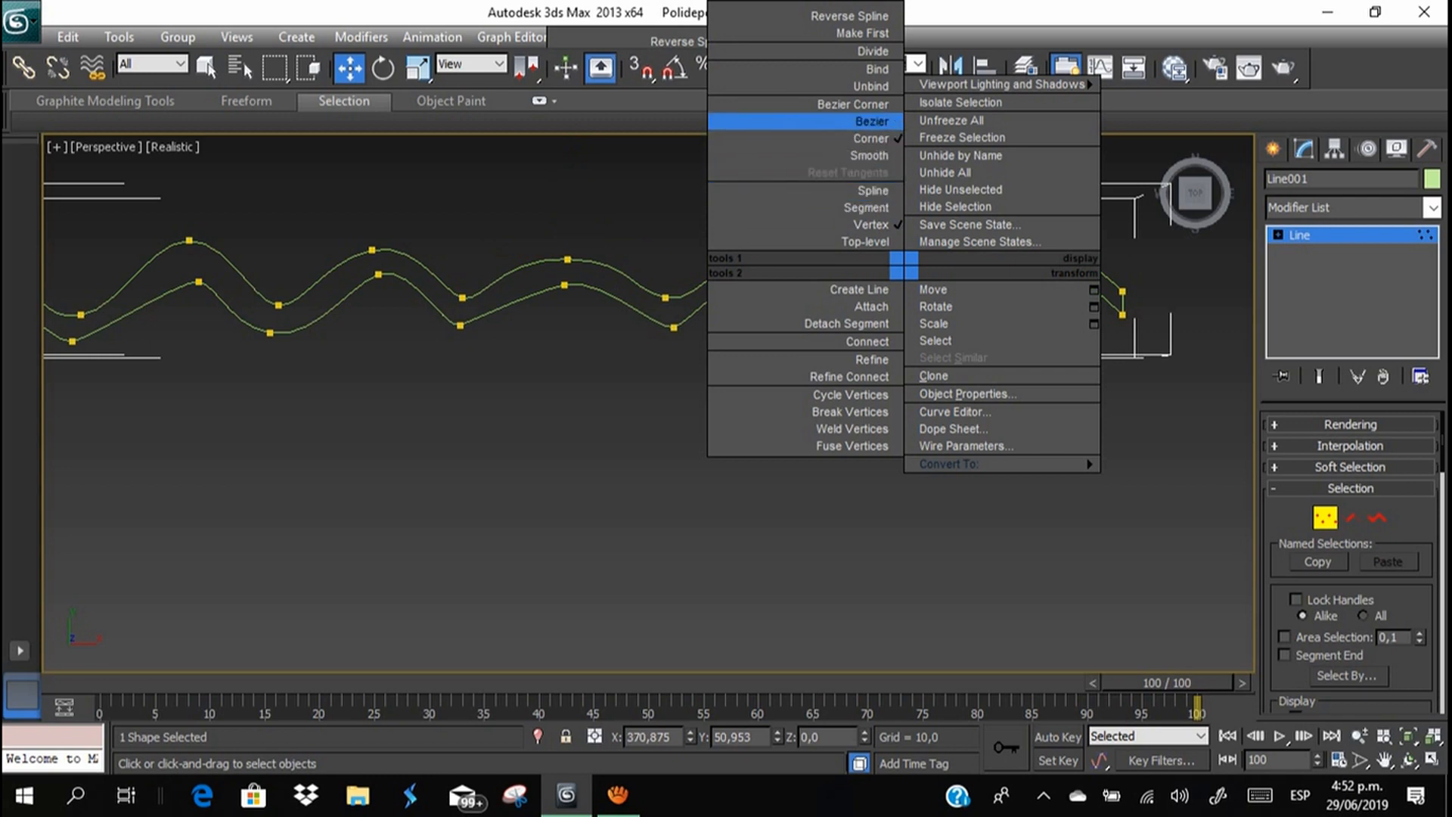
{"action": "left_click", "coordinate": [871, 121]}
{"action": "left_click_drag", "start_coordinate": [926, 233], "coordinate": [941, 250]}
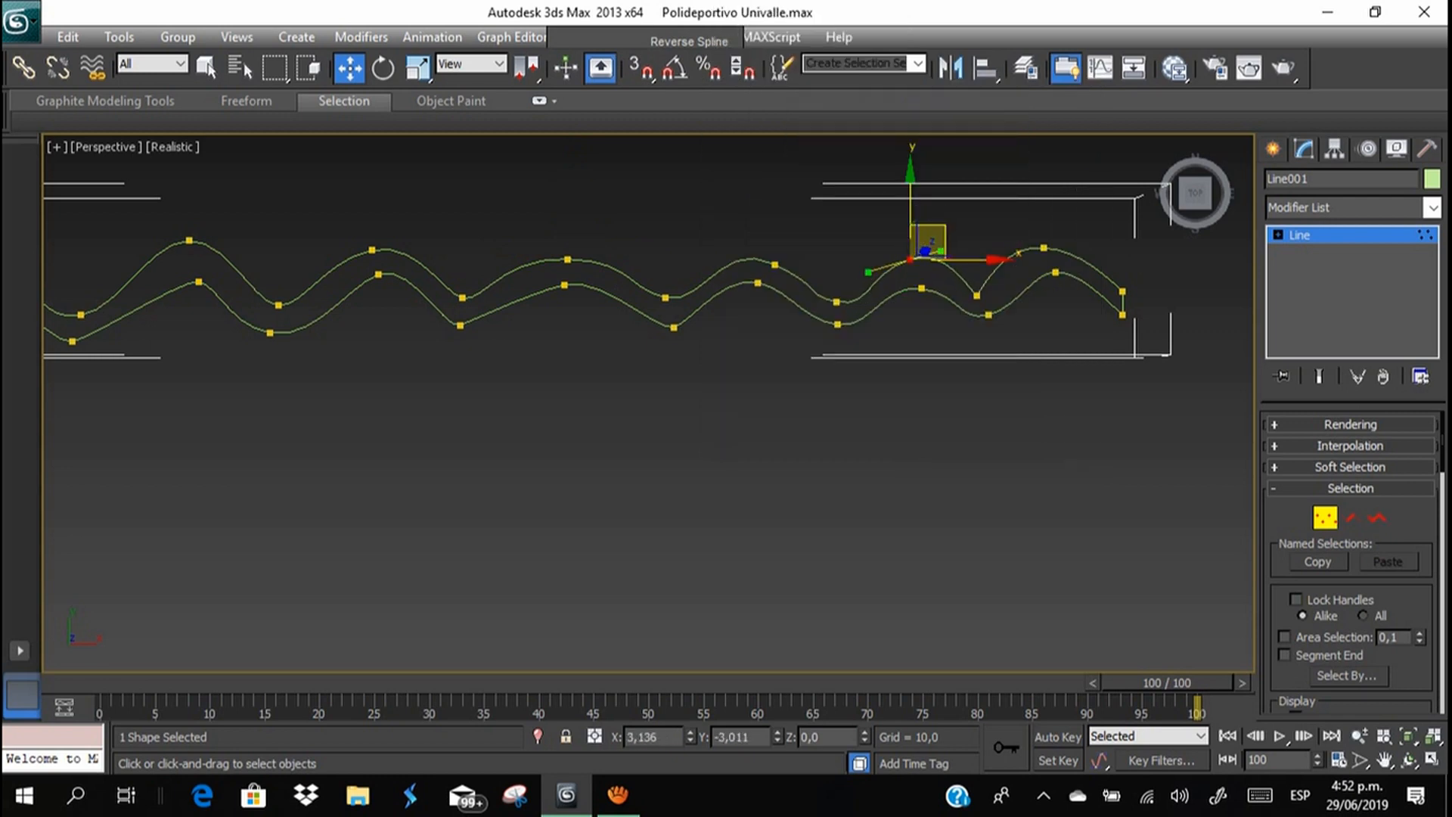
Convert the upper edge's last valley vertex to Bezier, and move its last crest vertex to about X 401.8 and Y 48.8.
{"action": "left_click", "coordinate": [968, 281]}
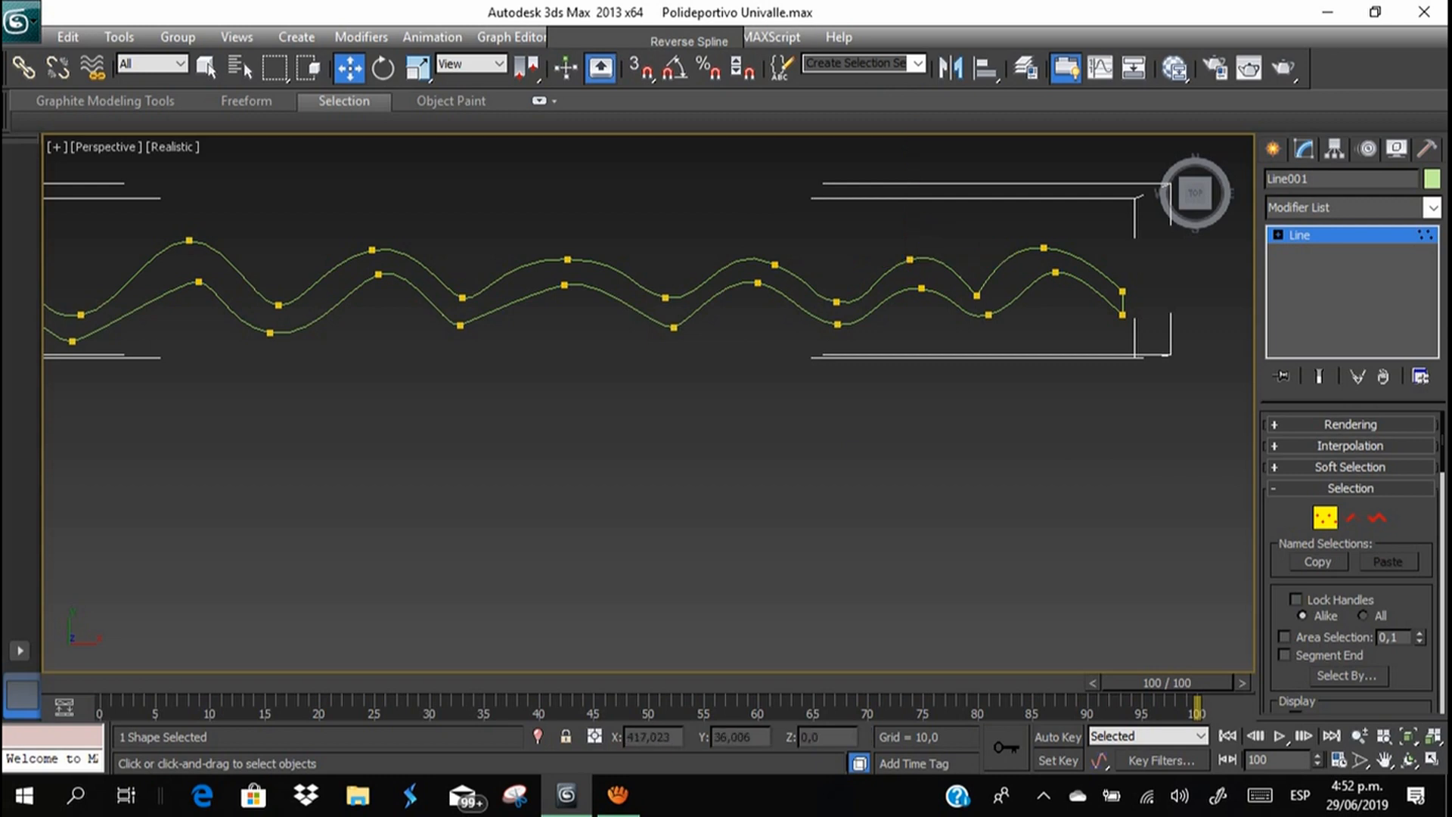
{"action": "left_click", "coordinate": [977, 295]}
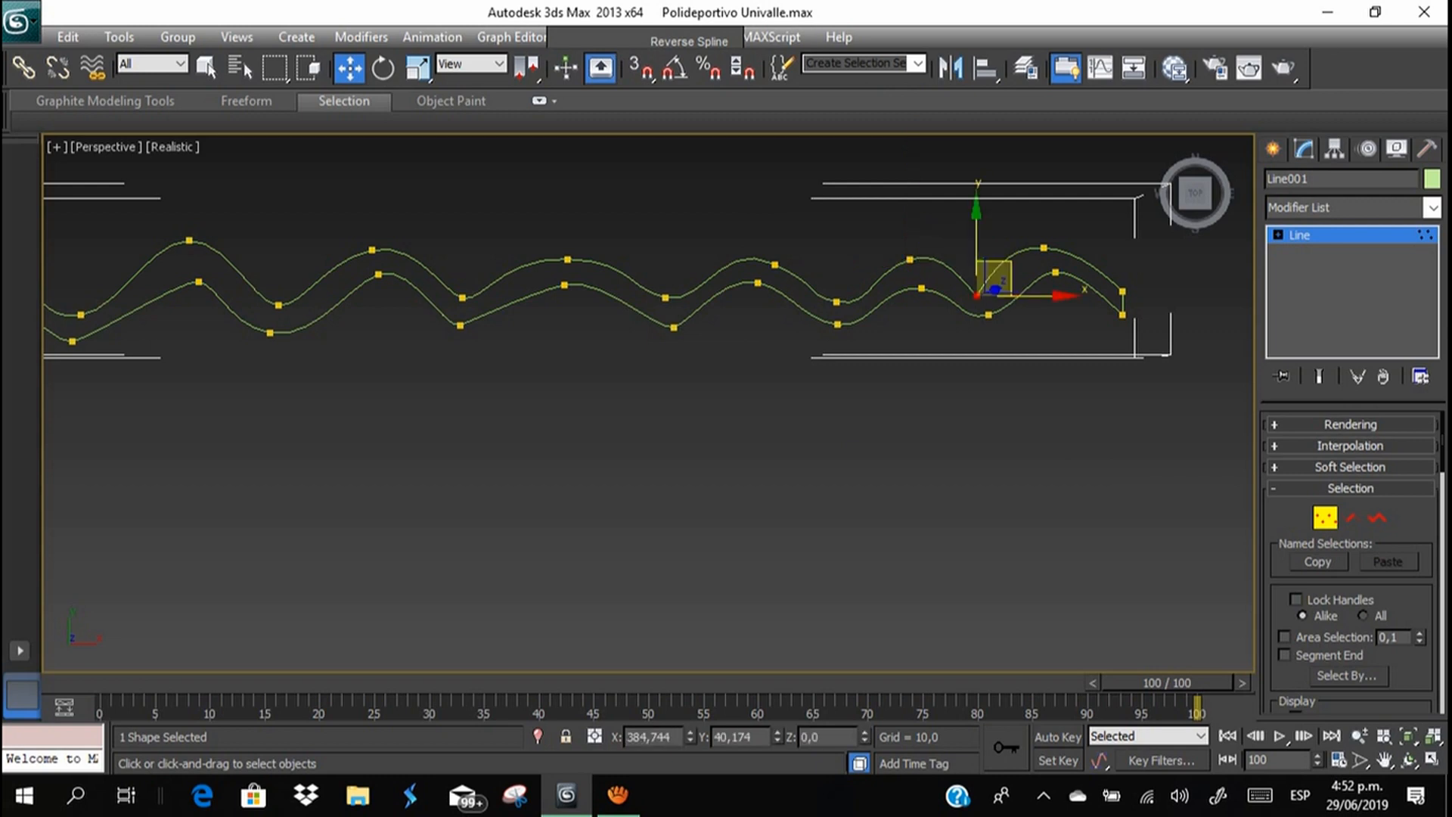
{"action": "right_click", "coordinate": [974, 286]}
{"action": "left_click", "coordinate": [942, 141]}
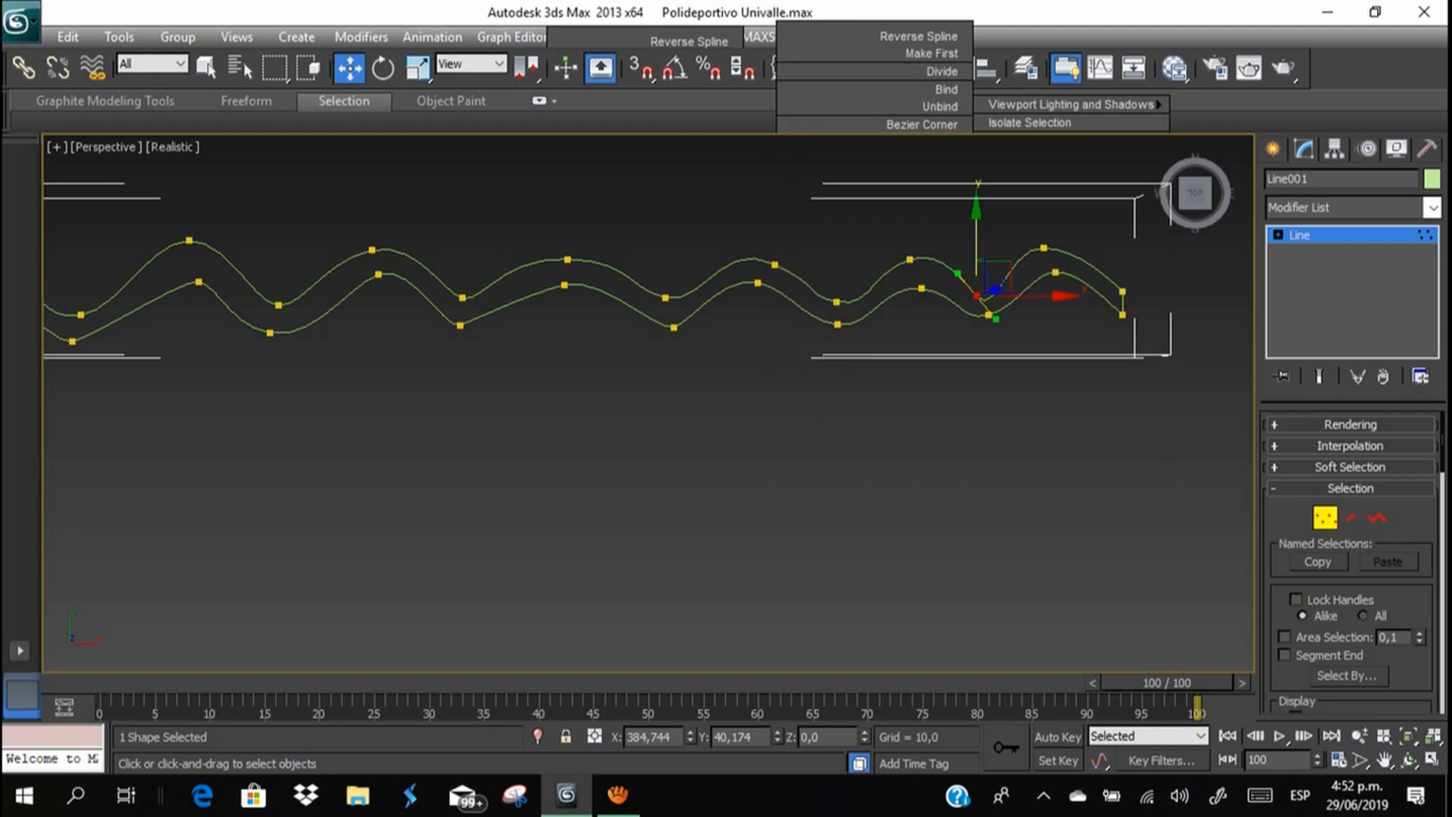
{"action": "left_click_drag", "start_coordinate": [958, 273], "coordinate": [1079, 247]}
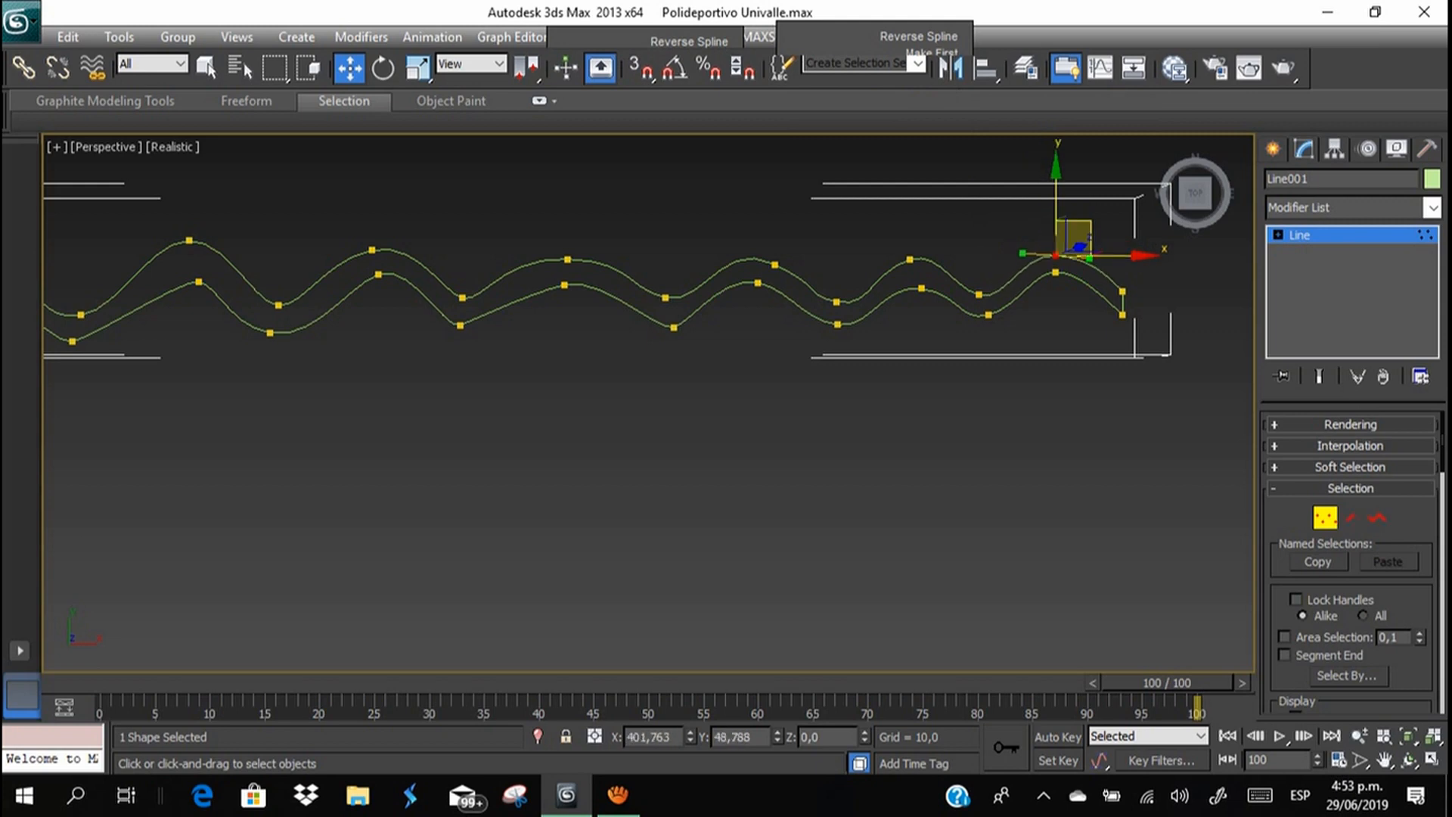
{"action": "left_click", "coordinate": [1300, 235]}
{"action": "left_click", "coordinate": [840, 418]}
{"action": "scroll", "coordinate": [840, 417], "scroll_direction": "down", "scroll_amount": 2}
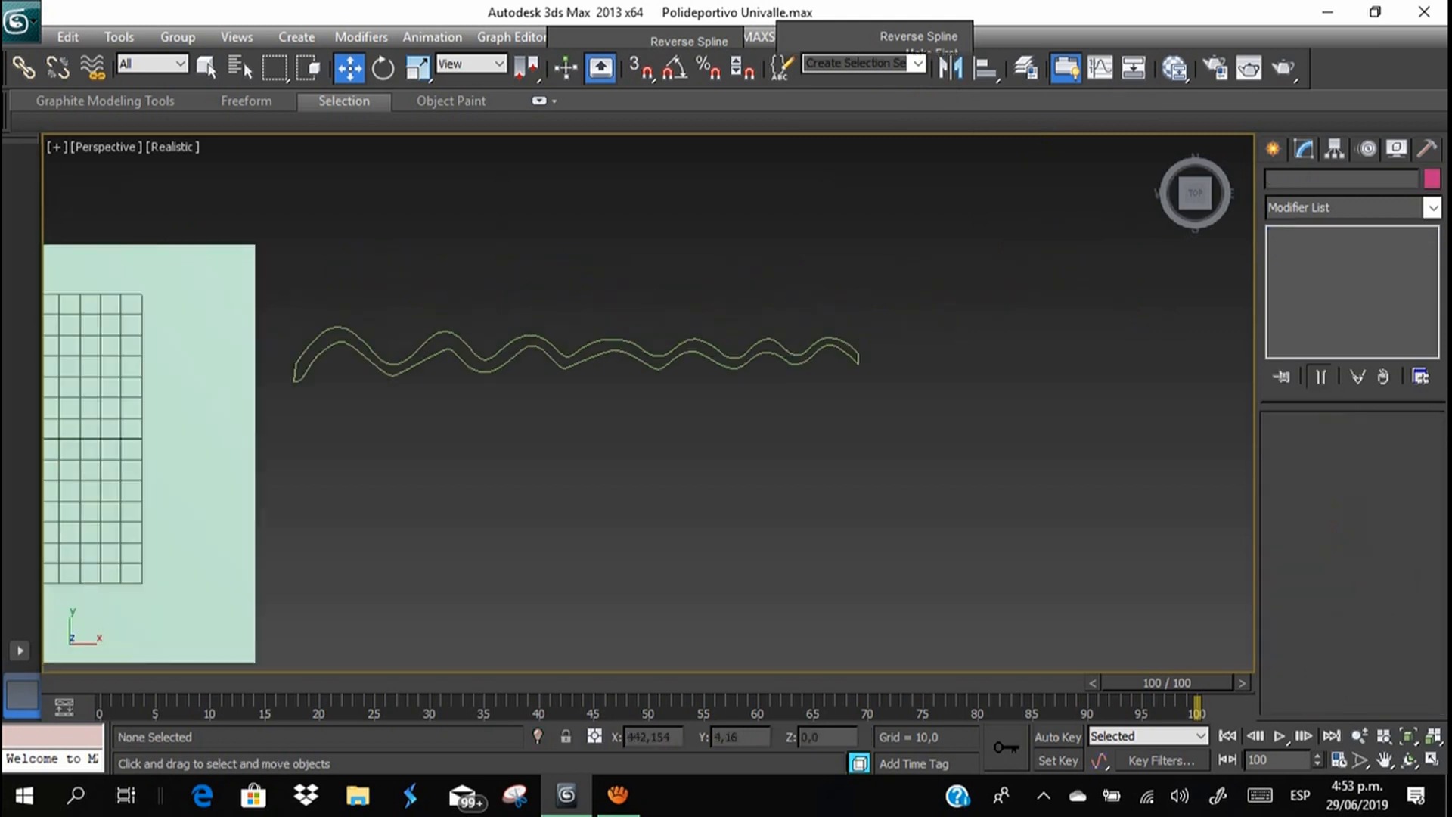
Back at vertex level, raise the upper edge's first valley slightly and move the lower edge's first crest vertex to about X 162.3, Y 45.7.
{"action": "scroll", "coordinate": [840, 418], "scroll_direction": "up", "scroll_amount": 1}
{"action": "left_click", "coordinate": [672, 333]}
{"action": "left_click", "coordinate": [586, 344]}
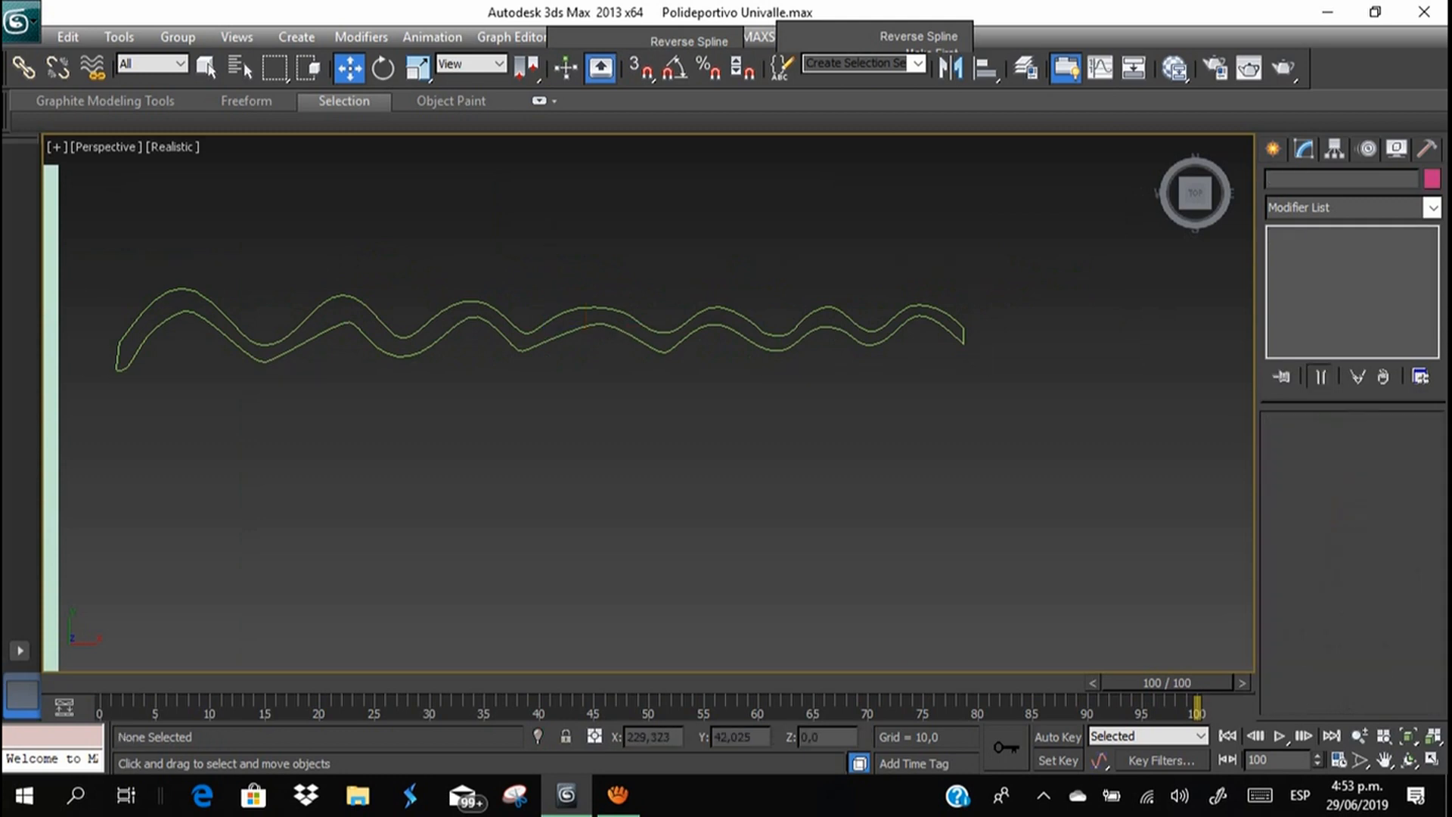
{"action": "left_click", "coordinate": [595, 307]}
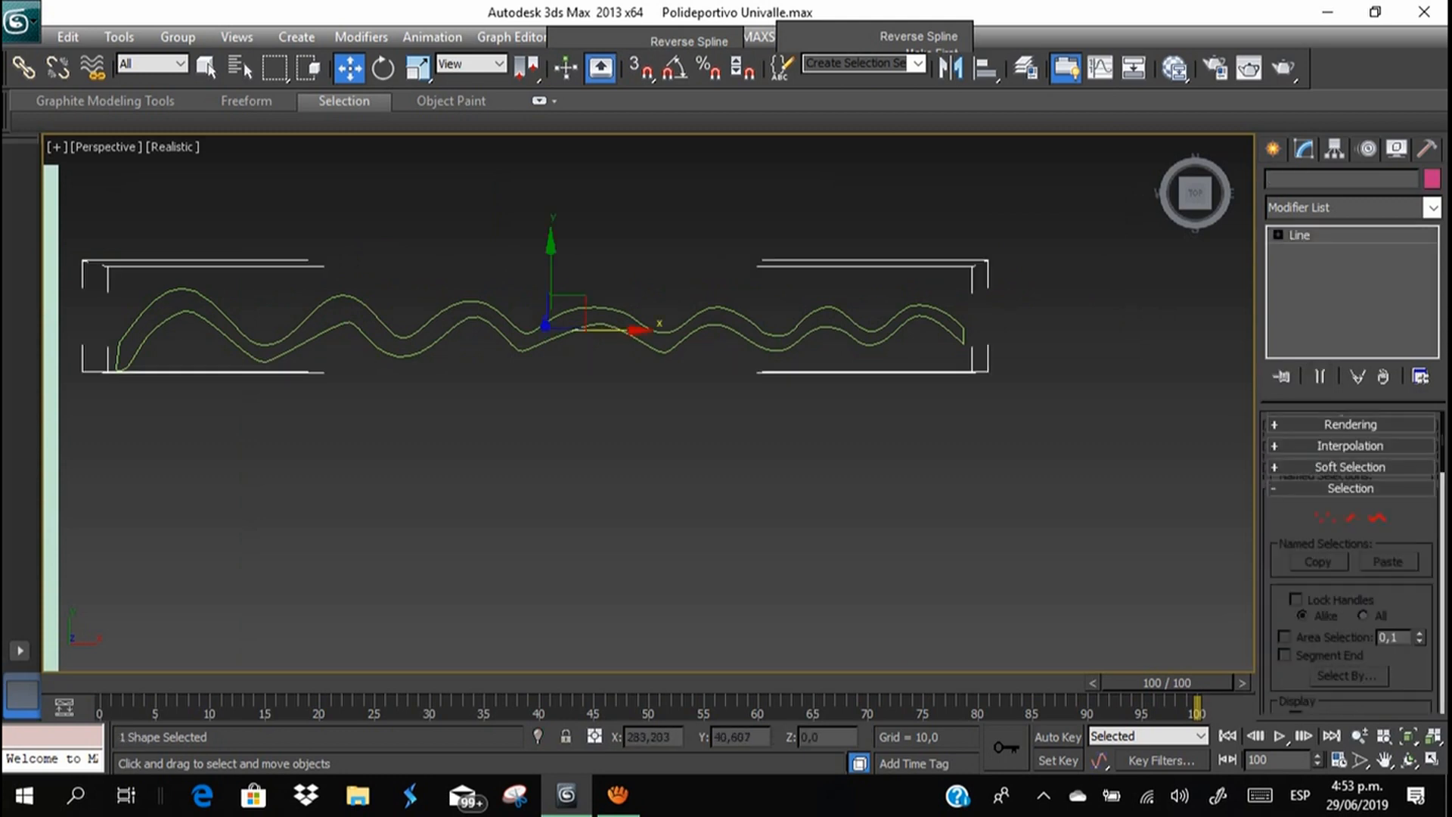
{"action": "left_click", "coordinate": [1325, 518]}
{"action": "middle_click_drag", "start_coordinate": [680, 394], "coordinate": [789, 413]}
{"action": "left_click", "coordinate": [379, 364]}
{"action": "key", "text": "ctrl+s"}
{"action": "left_click_drag", "start_coordinate": [397, 347], "coordinate": [332, 305]}
{"action": "left_click", "coordinate": [422, 435]}
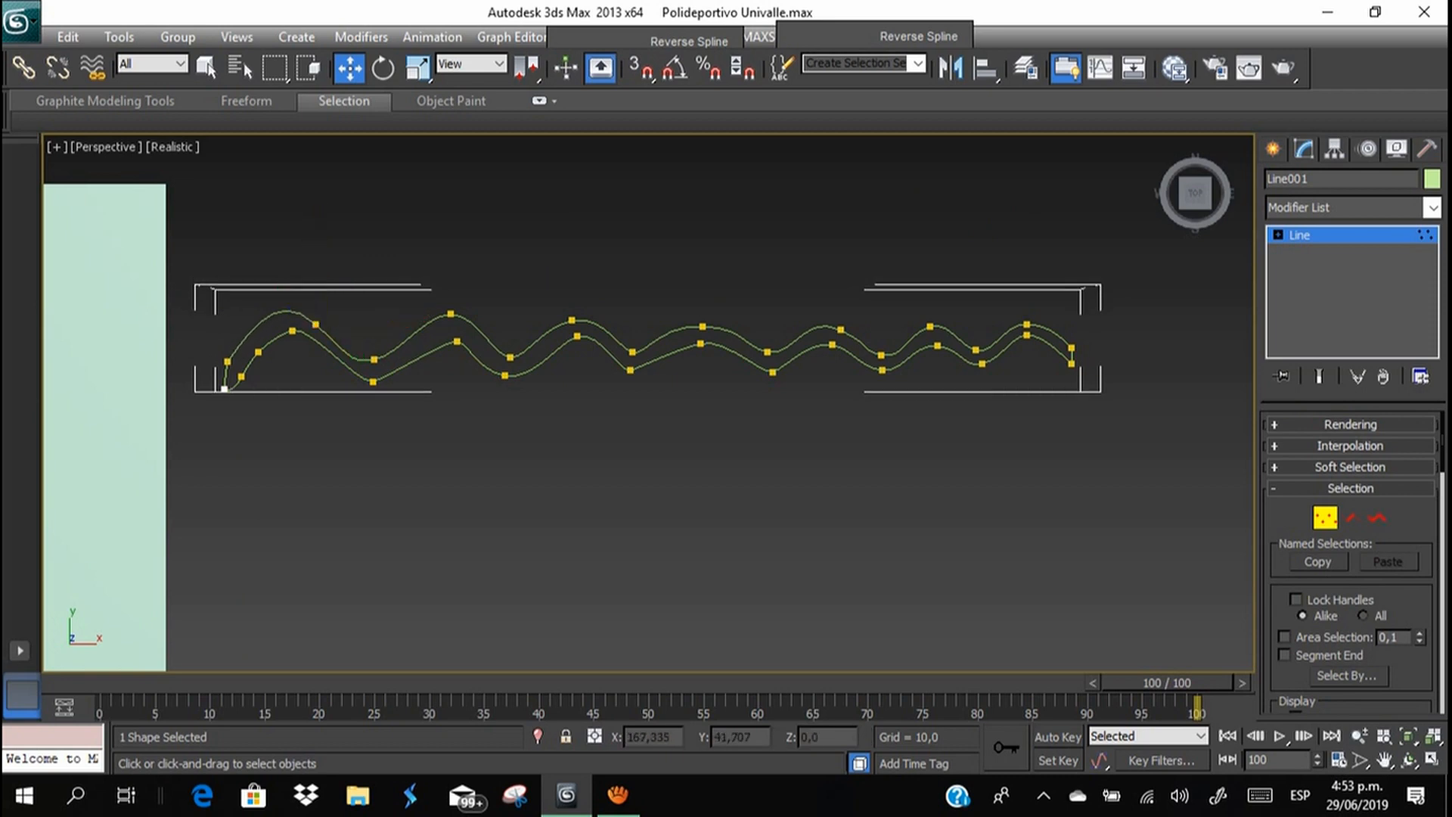
{"action": "left_click", "coordinate": [293, 331]}
{"action": "left_click_drag", "start_coordinate": [294, 330], "coordinate": [282, 332]}
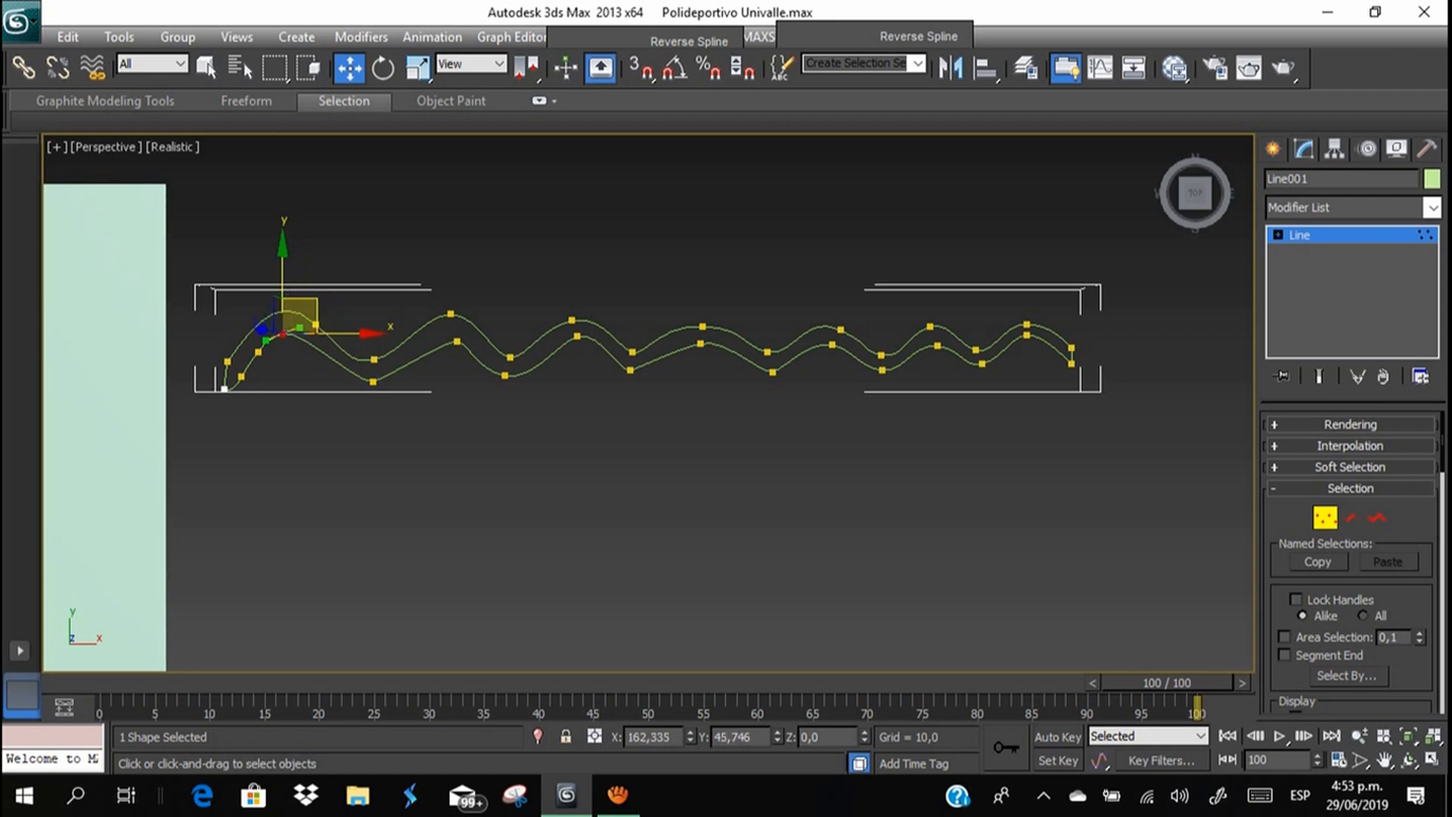
Shift all vertices of the first wave together slightly east, and return the outline to object level.
{"action": "left_click", "coordinate": [373, 380]}
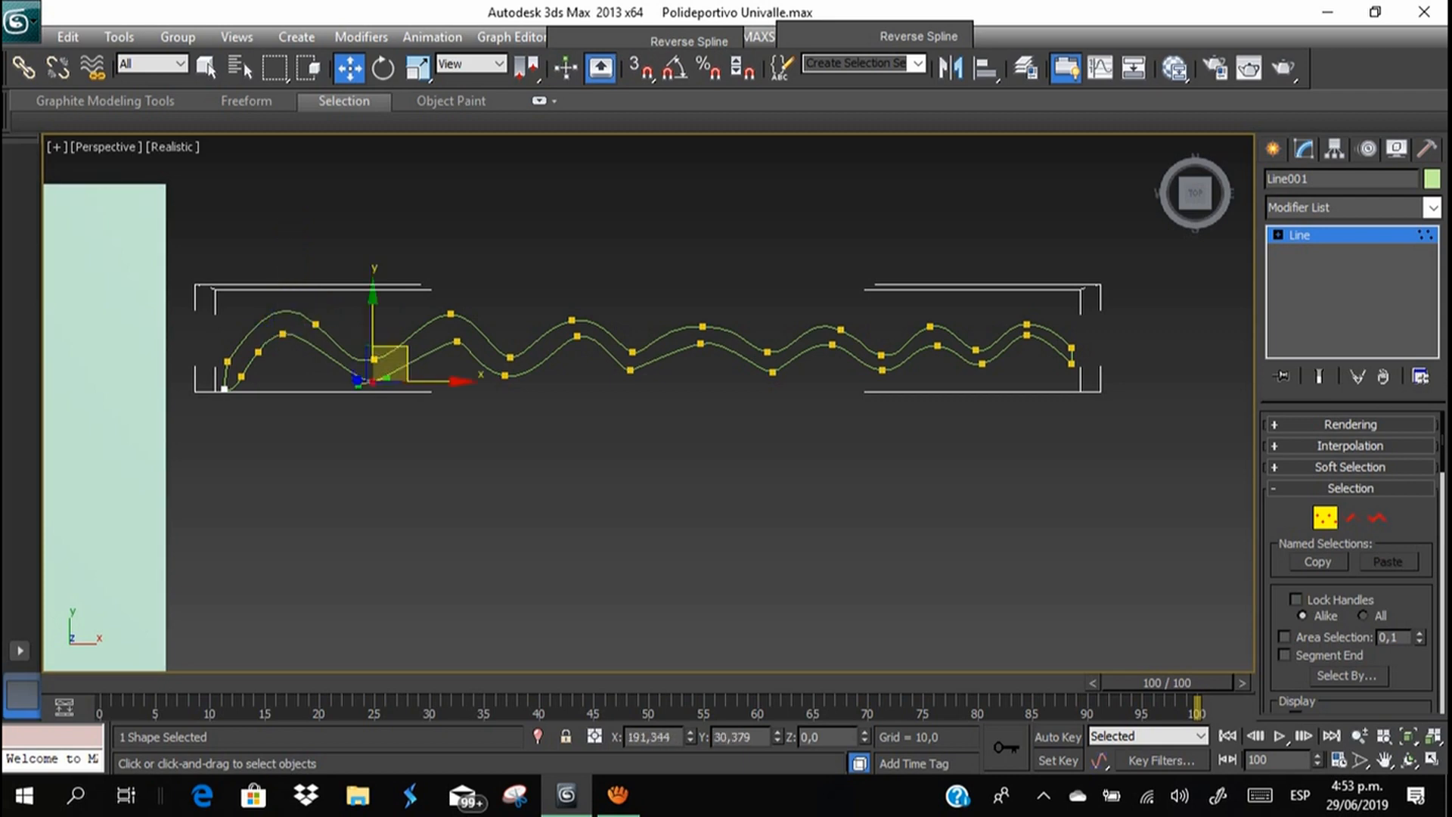
{"action": "left_click_drag", "start_coordinate": [422, 428], "coordinate": [420, 428]}
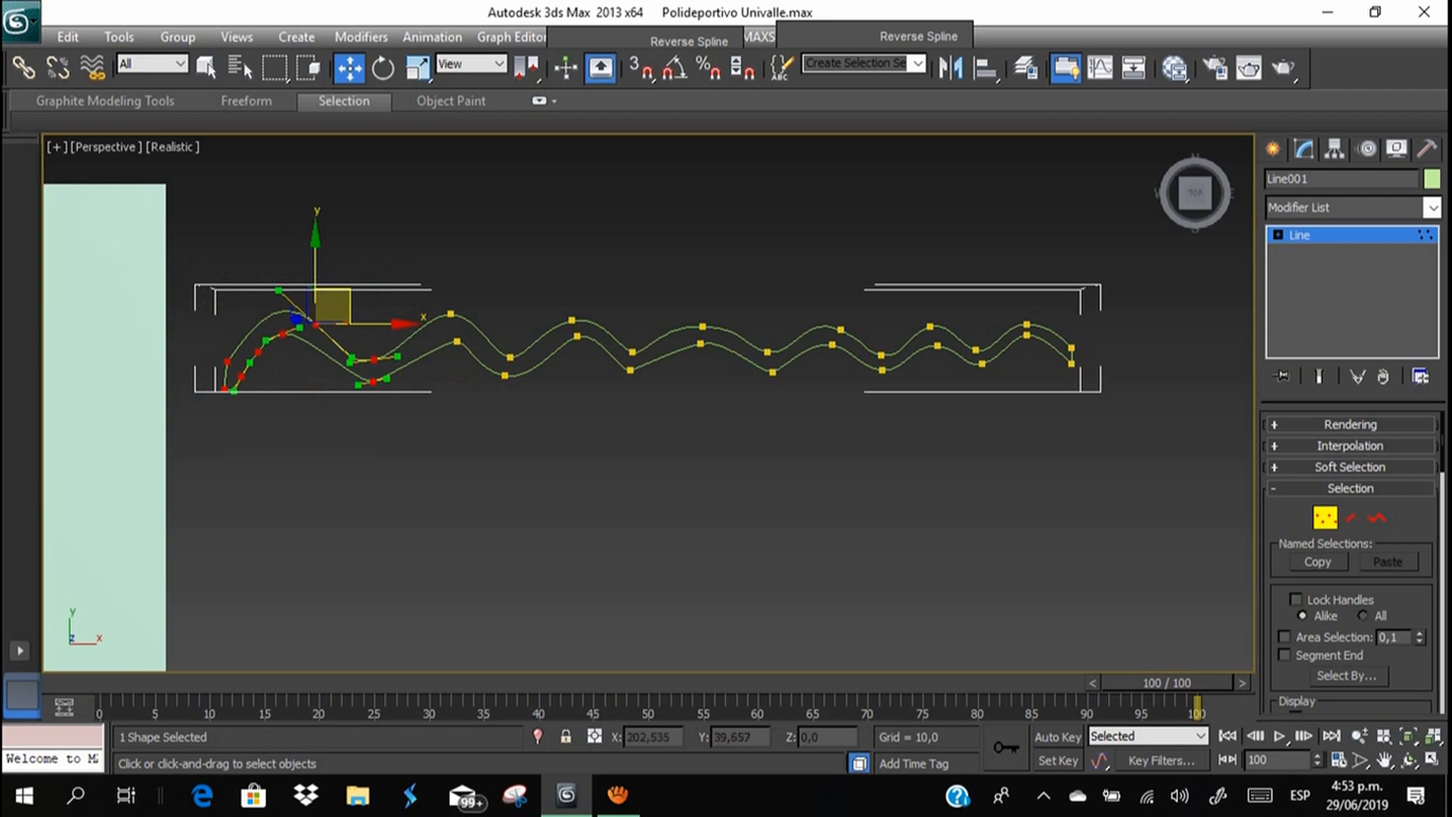
{"action": "left_click_drag", "start_coordinate": [386, 324], "coordinate": [403, 324]}
{"action": "left_click", "coordinate": [394, 439]}
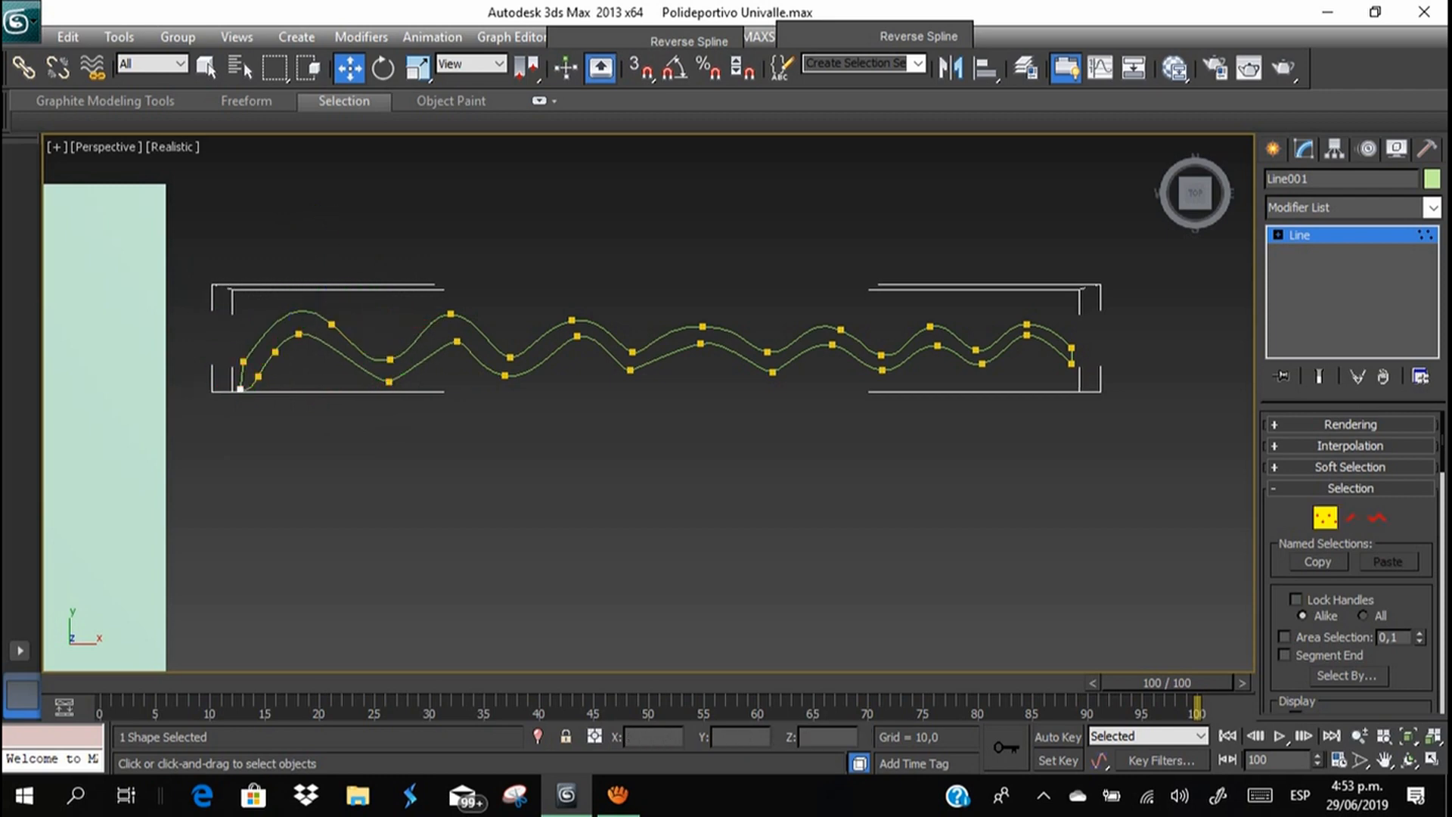
{"action": "key", "text": "1"}
{"action": "left_click", "coordinate": [393, 439]}
{"action": "left_click", "coordinate": [390, 381]}
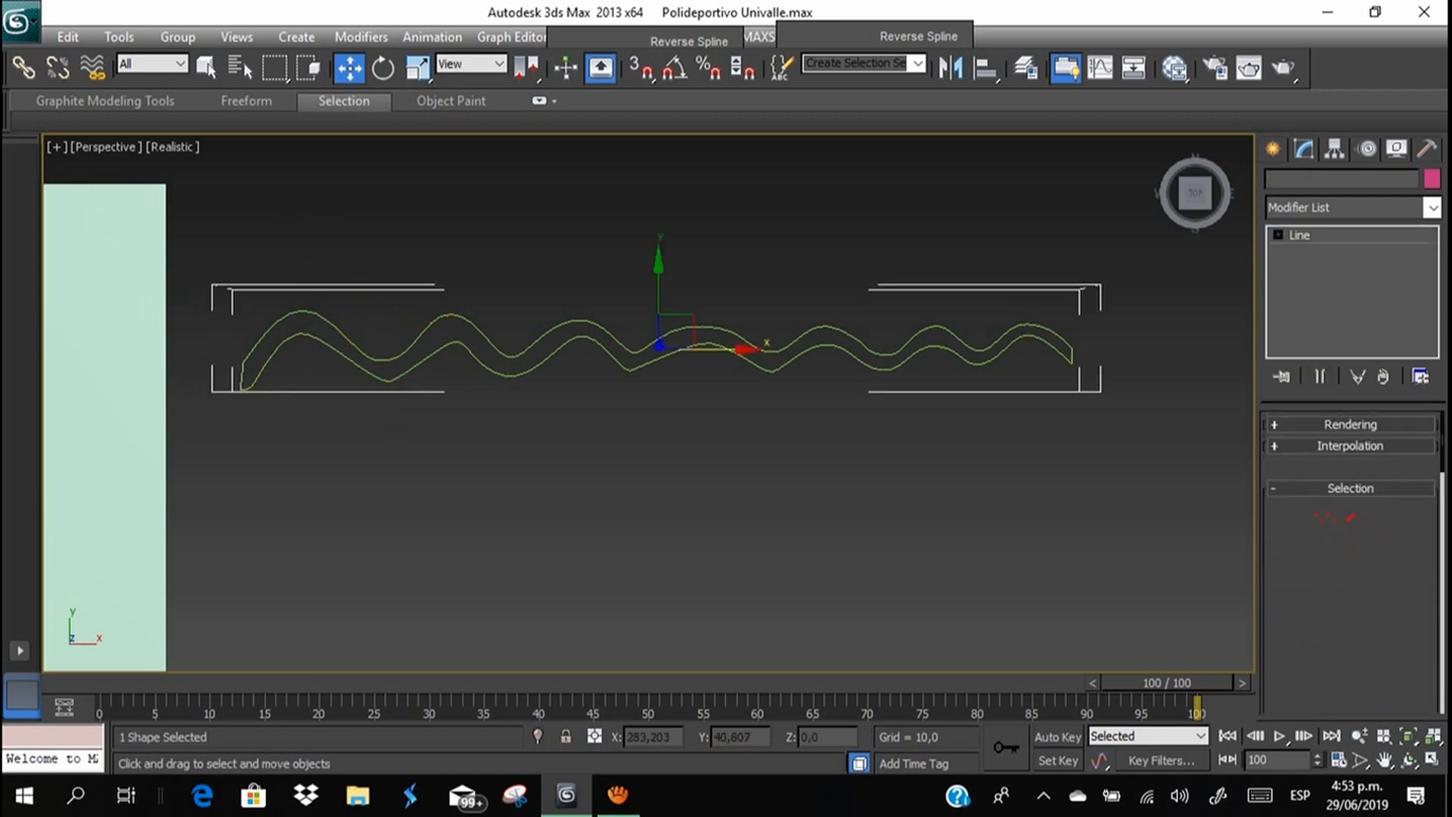
Try to turn the closed wavy outline into a solid with the Extrude modifier.
{"action": "scroll", "coordinate": [648, 402], "scroll_direction": "down", "scroll_amount": 6}
{"action": "scroll", "coordinate": [648, 403], "scroll_direction": "up", "scroll_amount": 6}
{"action": "scroll", "coordinate": [648, 403], "scroll_direction": "down", "scroll_amount": 6}
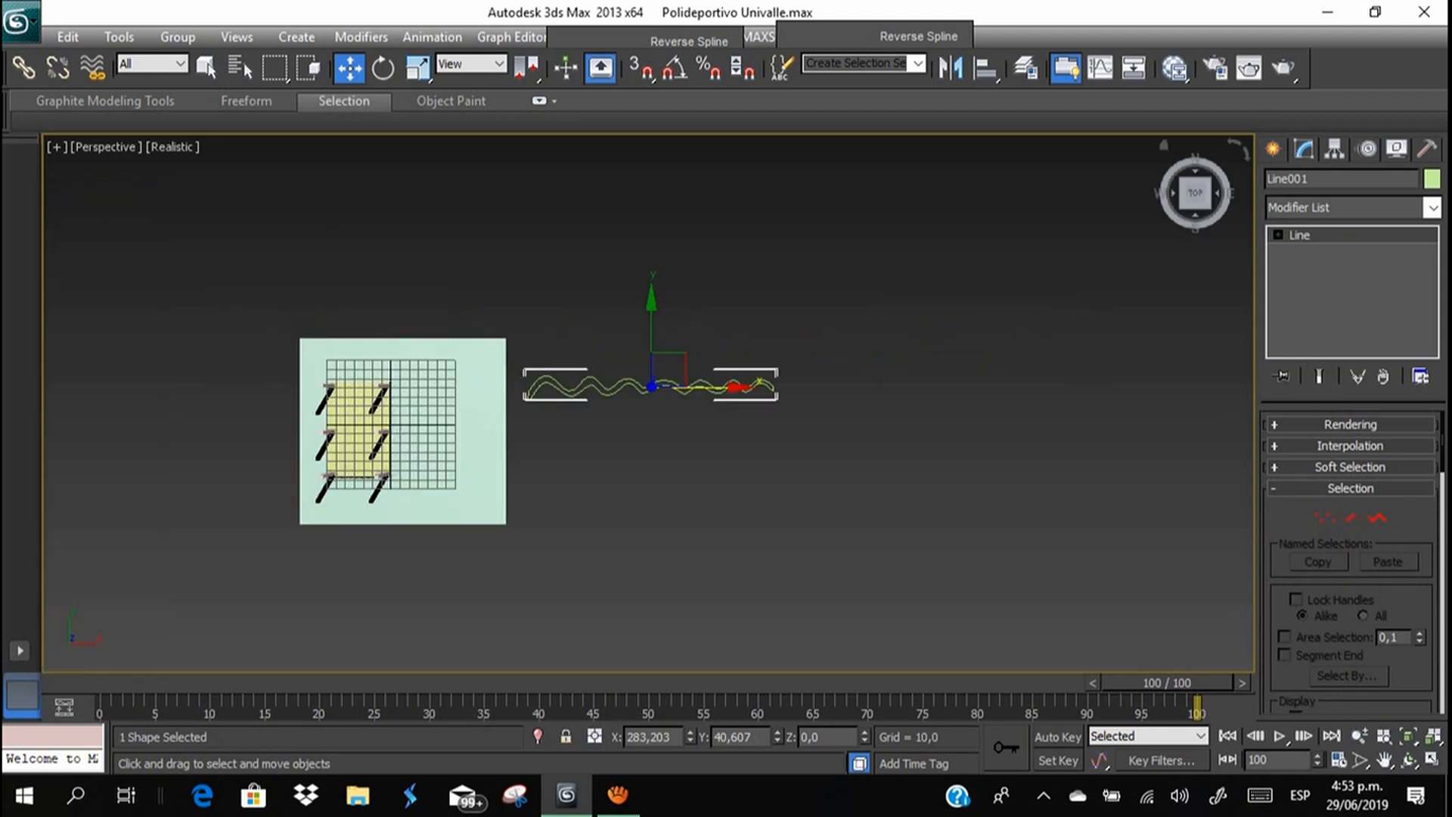
{"action": "left_click", "coordinate": [1346, 207]}
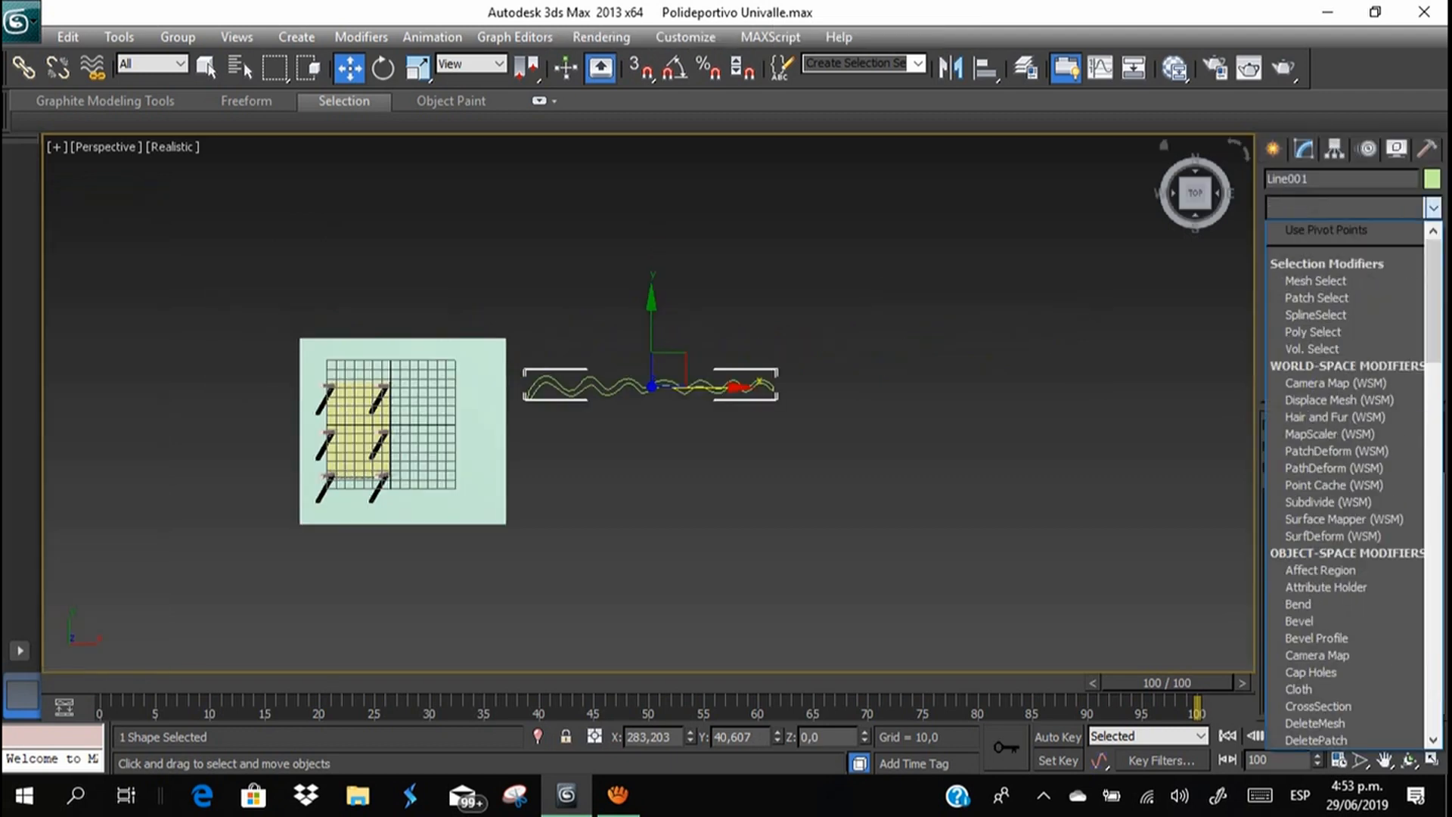
{"action": "type", "text": "ex"}
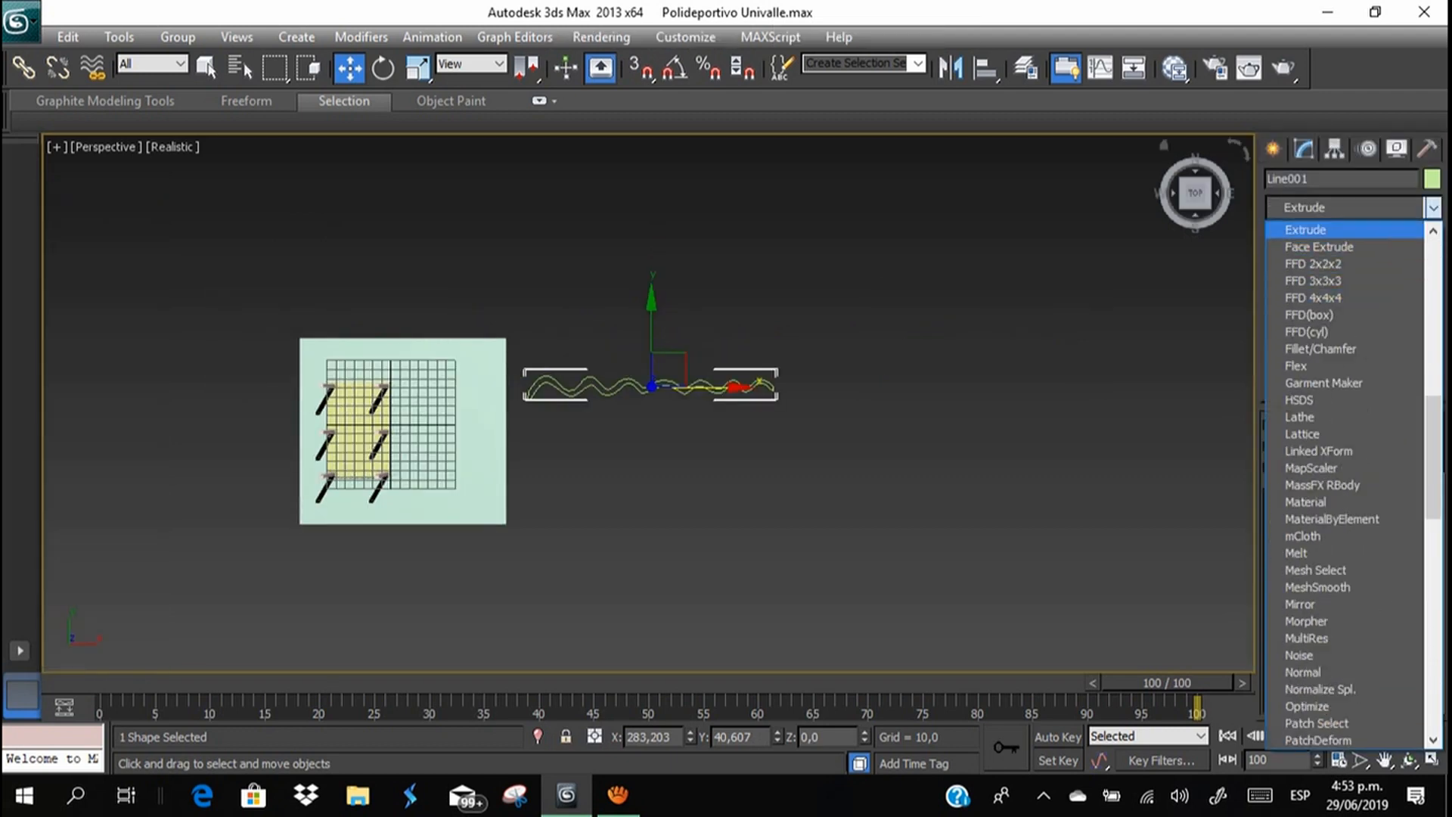
{"action": "left_click", "coordinate": [1306, 230]}
{"action": "middle_click_drag", "start_coordinate": [648, 424], "coordinate": [632, 325], "text": "alt"}
{"action": "scroll", "coordinate": [649, 402], "scroll_direction": "up", "scroll_amount": 6}
{"action": "middle_click_drag", "start_coordinate": [648, 401], "coordinate": [428, 371], "text": "alt"}
{"action": "key", "text": "ctrl+z"}
{"action": "key", "text": "ctrl+z"}
{"action": "key", "text": "ctrl+z"}
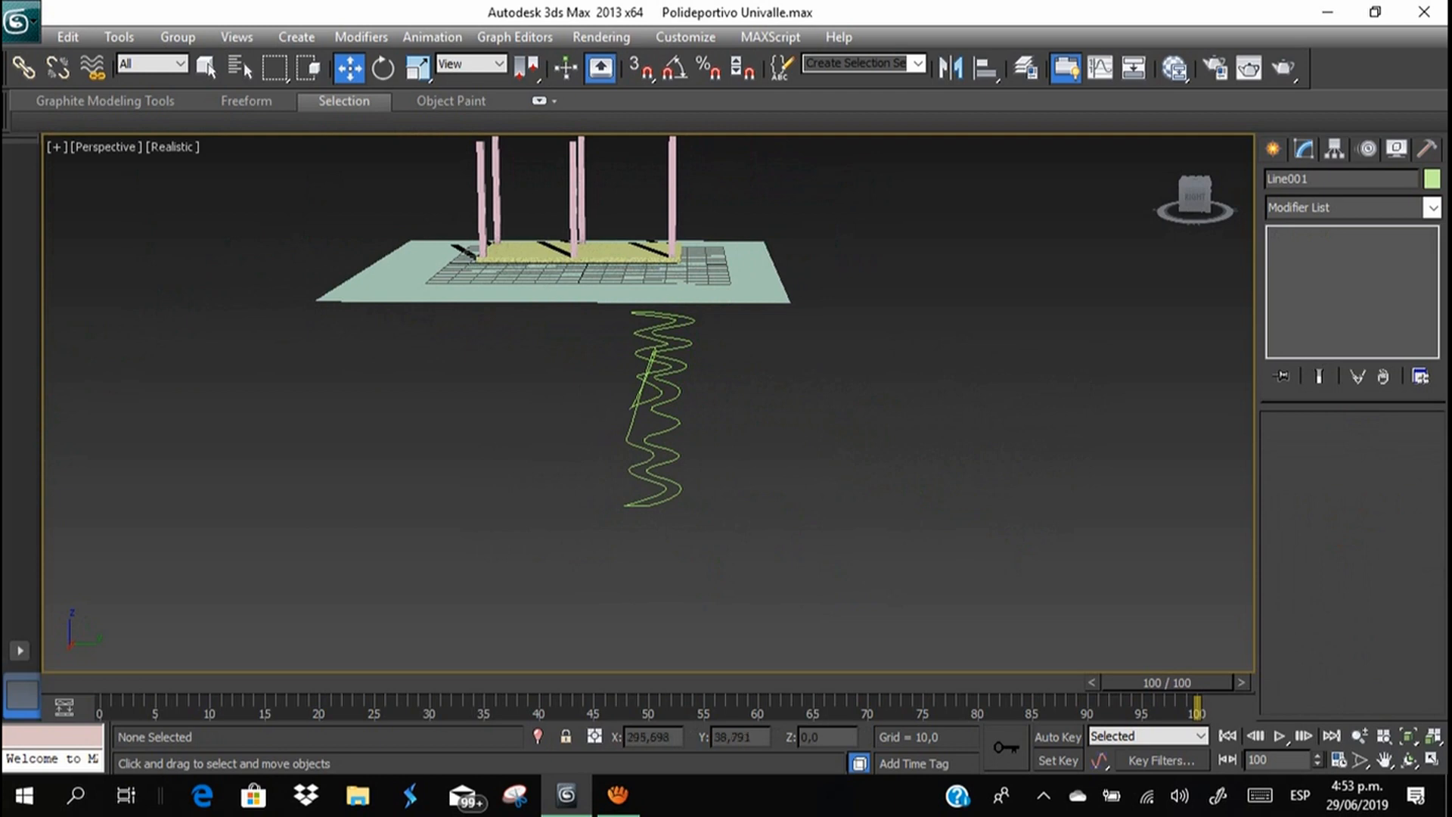
Flatten the wavy outline by setting the Z coordinate of its raised lower-edge vertex to 0.
{"action": "middle_click_drag", "start_coordinate": [648, 401], "coordinate": [711, 356], "text": "alt"}
{"action": "left_click", "coordinate": [1200, 194]}
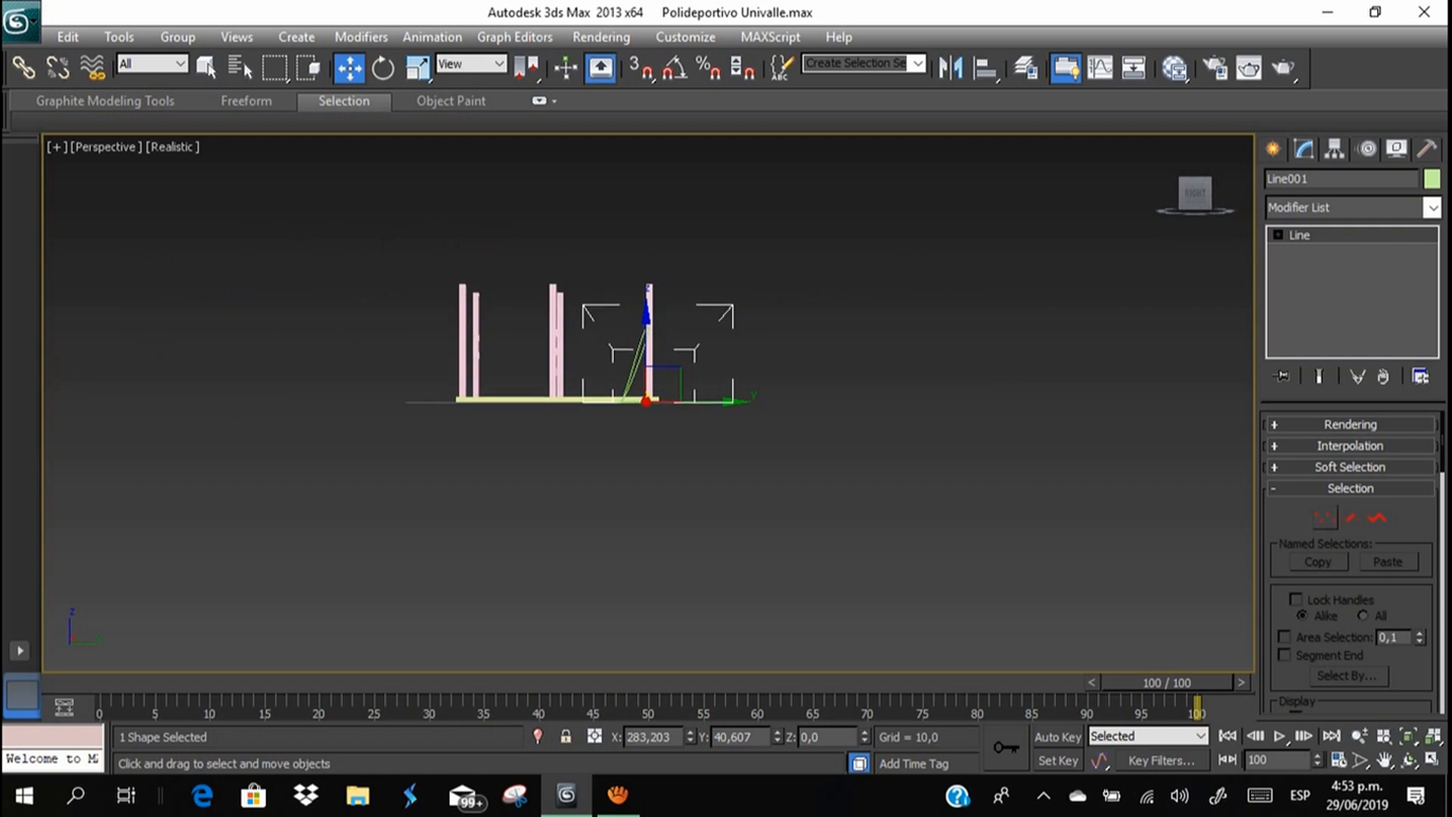
{"action": "left_click", "coordinate": [1325, 518]}
{"action": "left_click", "coordinate": [649, 325]}
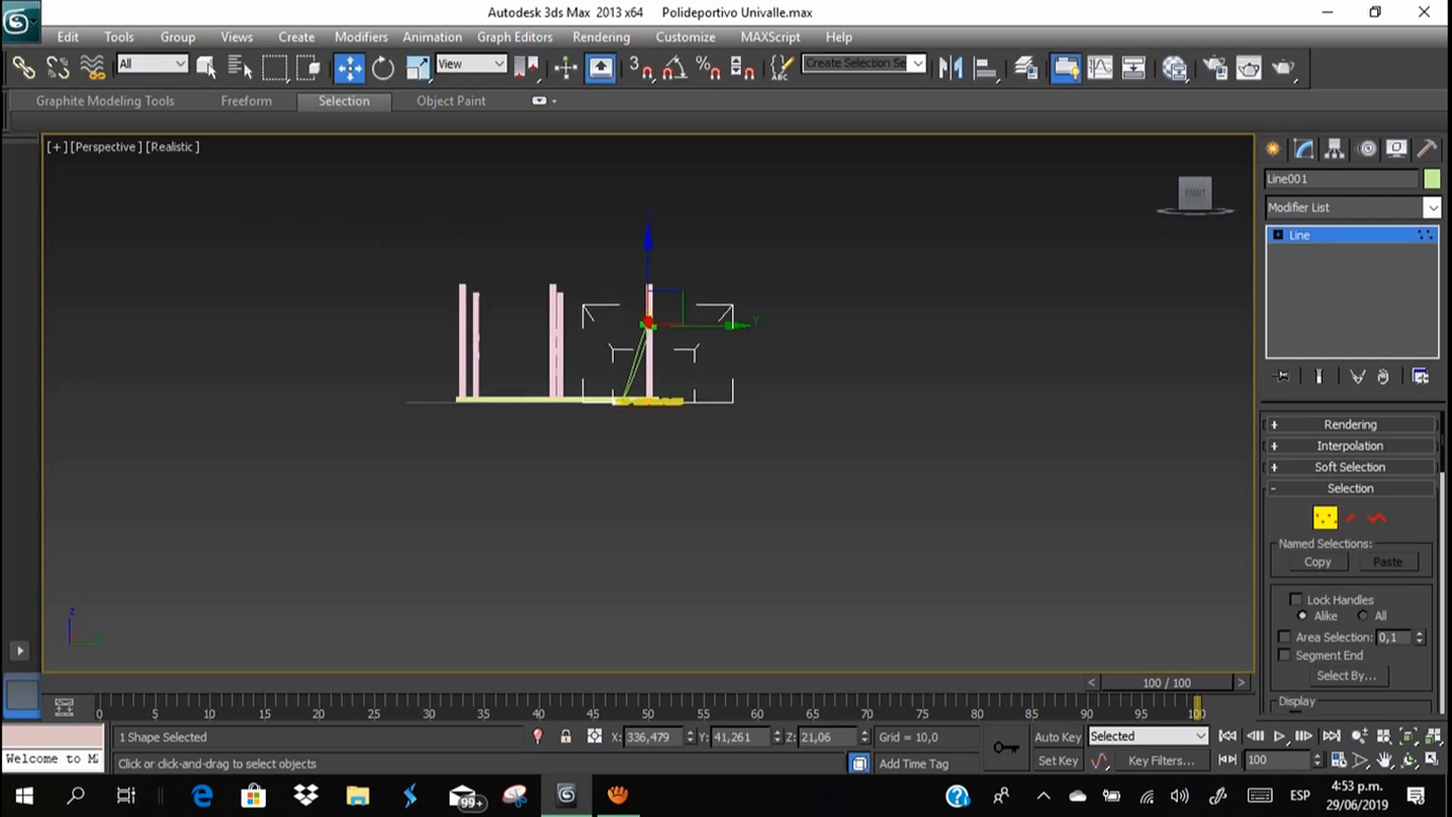
{"action": "middle_click_drag", "start_coordinate": [648, 424], "coordinate": [768, 439], "text": "alt"}
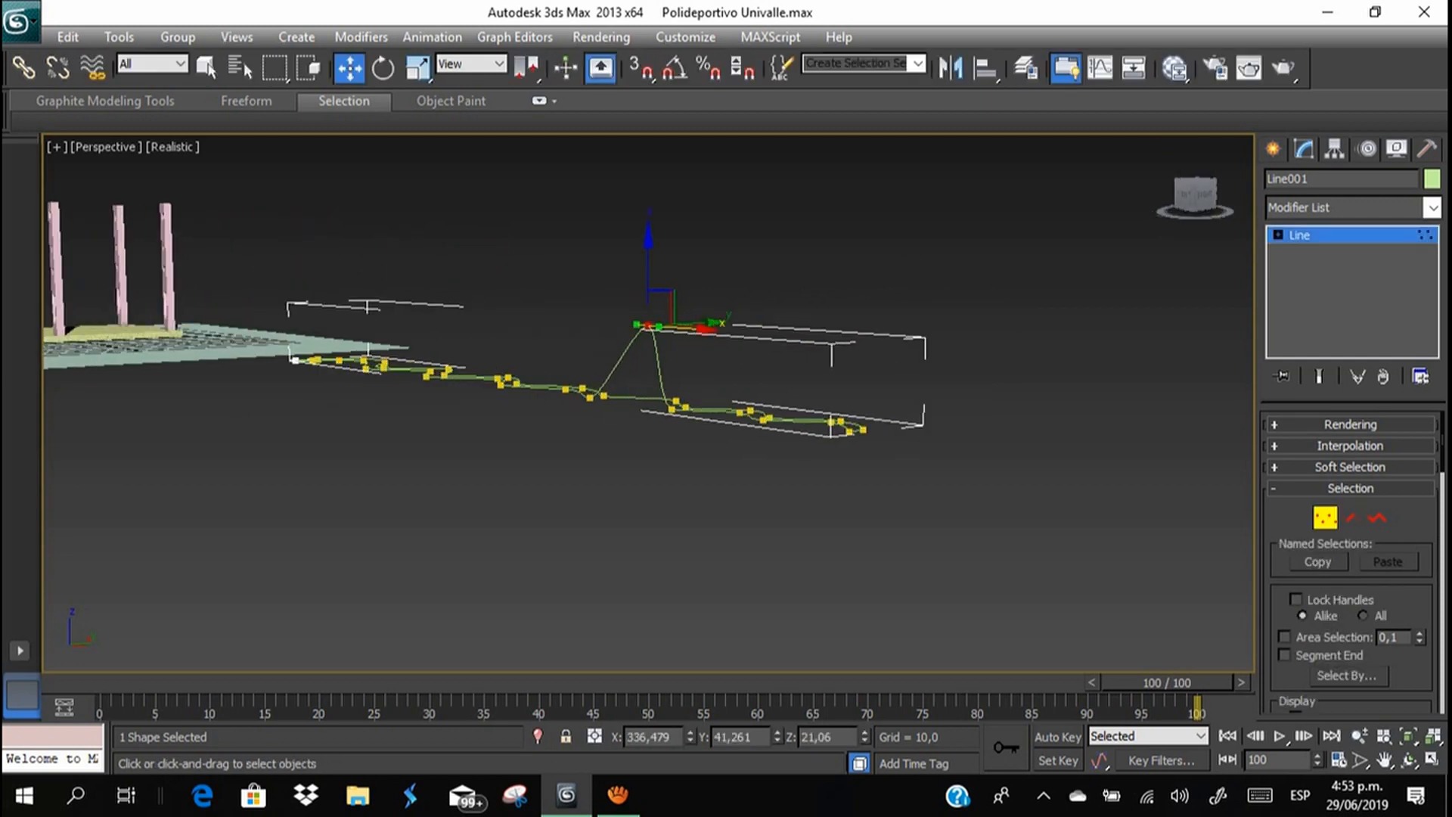
{"action": "scroll", "coordinate": [650, 393], "scroll_direction": "up", "scroll_amount": 6}
{"action": "left_click", "coordinate": [784, 421]}
{"action": "left_click", "coordinate": [648, 150]}
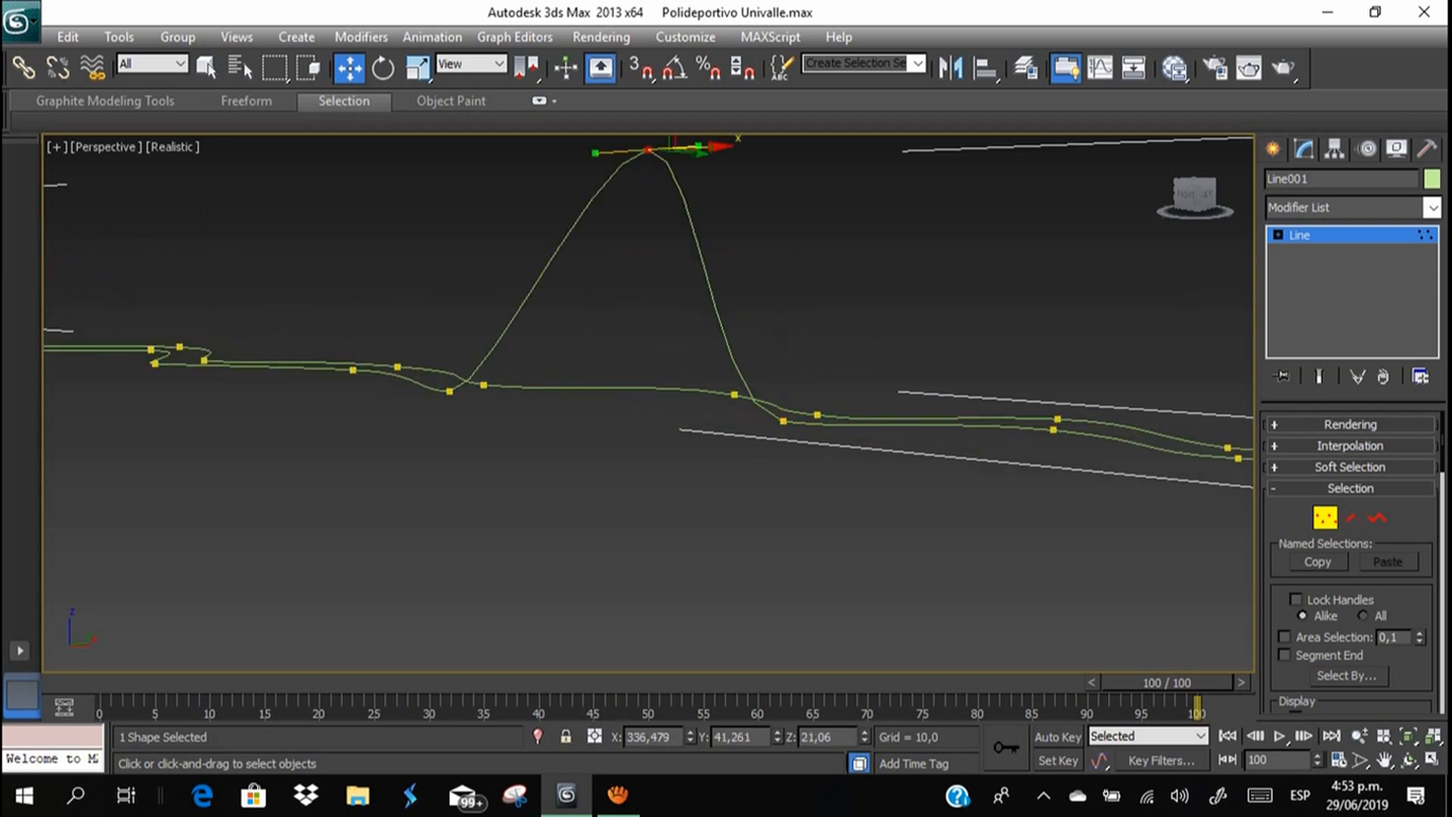
{"action": "type", "text": "0"}
{"action": "key", "text": "Return"}
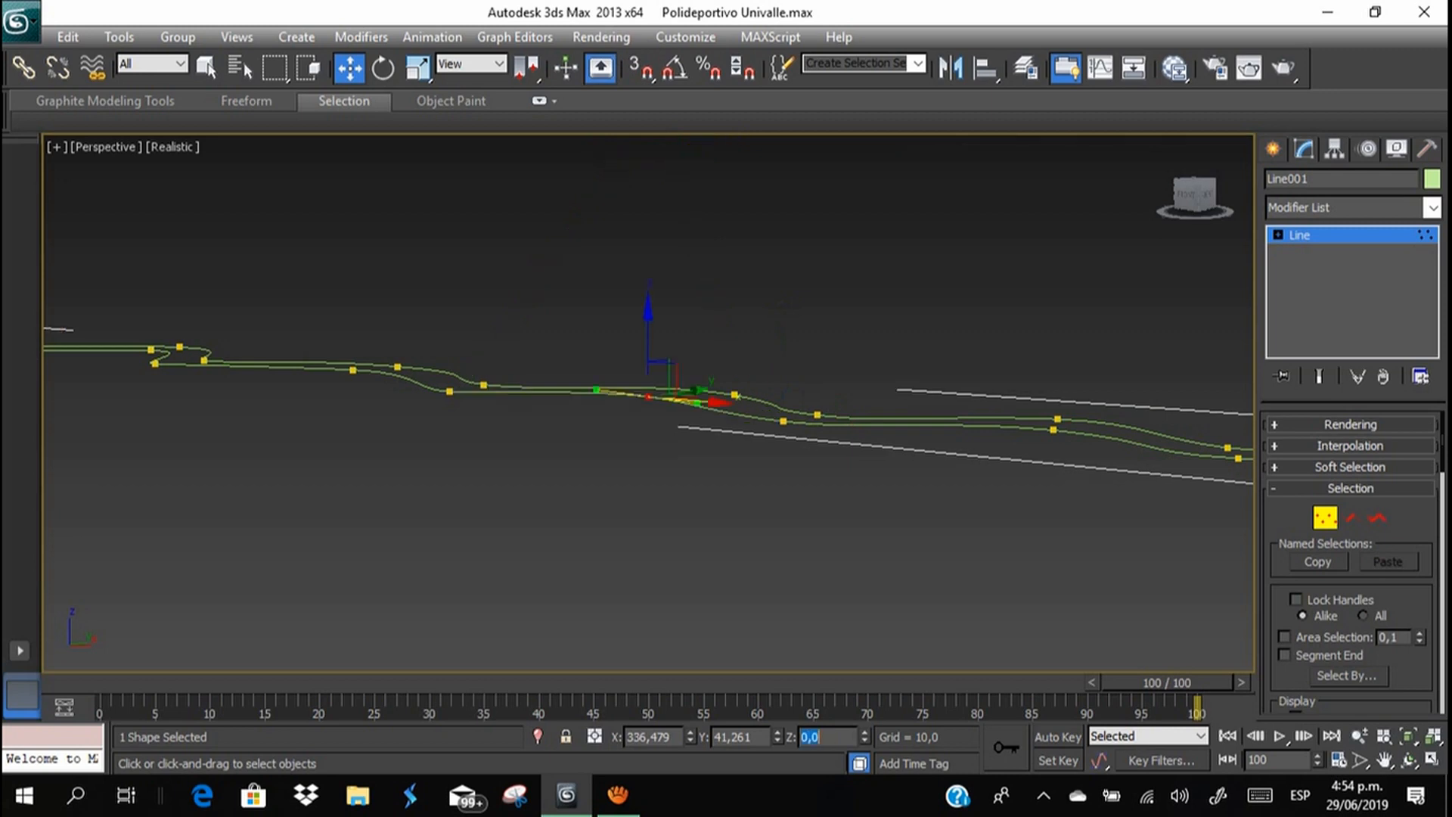
Return the flat wavy outline to object level and apply an Extrude modifier to it.
{"action": "left_click", "coordinate": [1300, 235]}
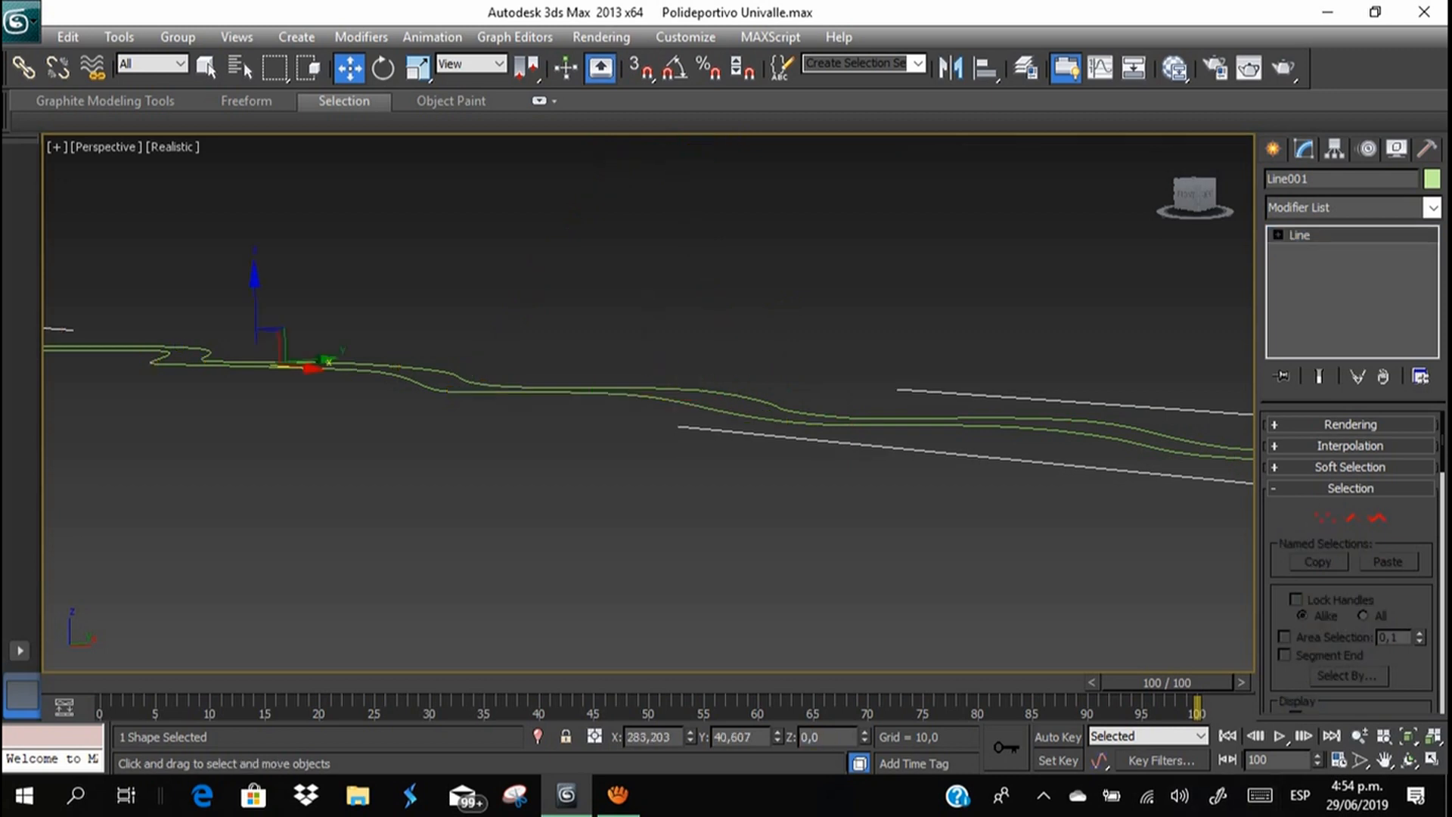
{"action": "left_click", "coordinate": [1432, 207]}
{"action": "scroll", "coordinate": [1355, 315], "scroll_direction": "down", "scroll_amount": 1}
{"action": "type", "text": "ex"}
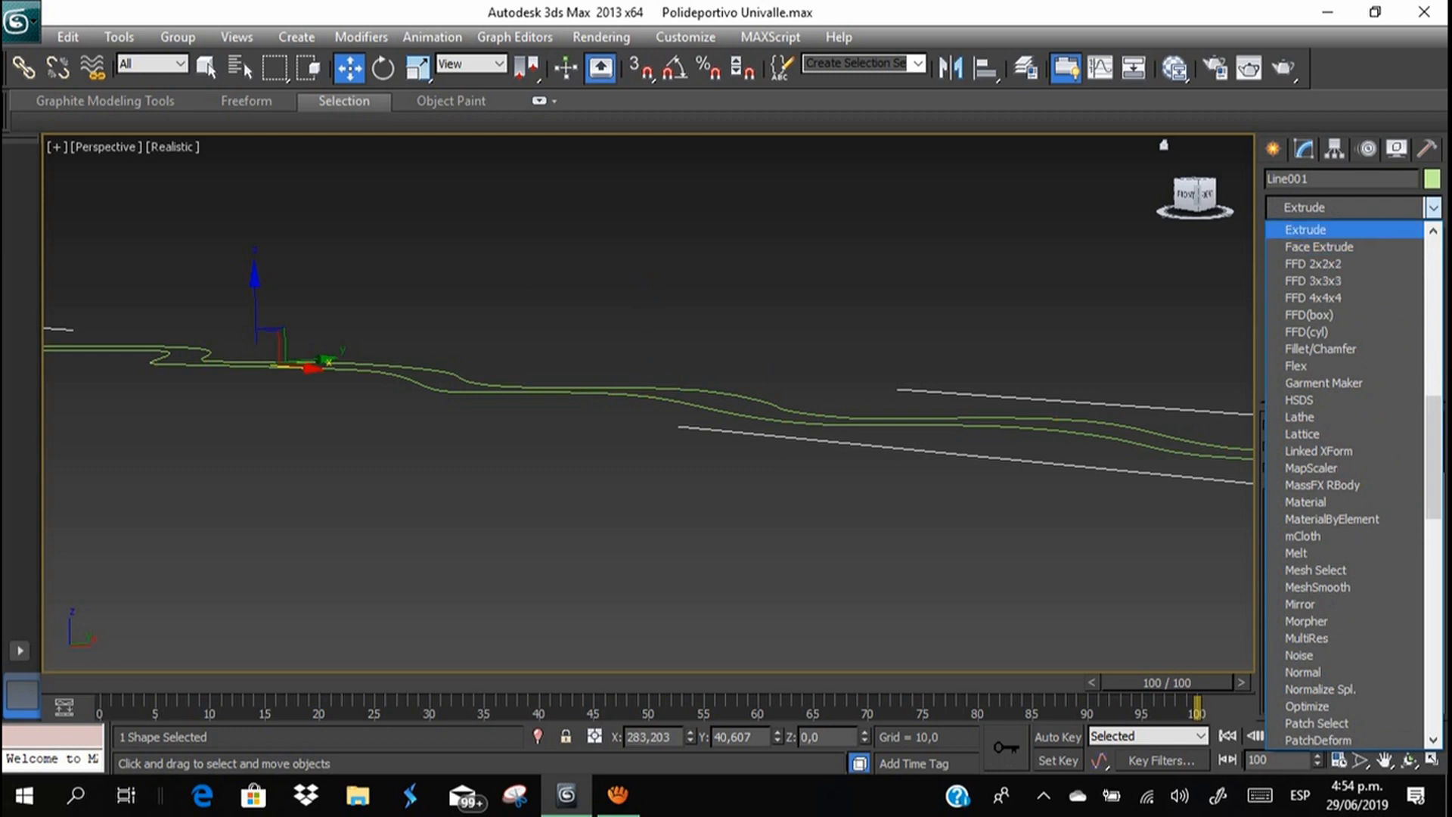
{"action": "key", "text": "Return"}
{"action": "middle_click_drag", "start_coordinate": [648, 403], "coordinate": [603, 412]}
{"action": "scroll", "coordinate": [648, 403], "scroll_direction": "down", "scroll_amount": 3}
{"action": "key", "text": "alt"}
{"action": "middle_click_drag", "start_coordinate": [755, 455], "coordinate": [794, 545], "text": "alt"}
{"action": "scroll", "coordinate": [648, 404], "scroll_direction": "down", "scroll_amount": 3}
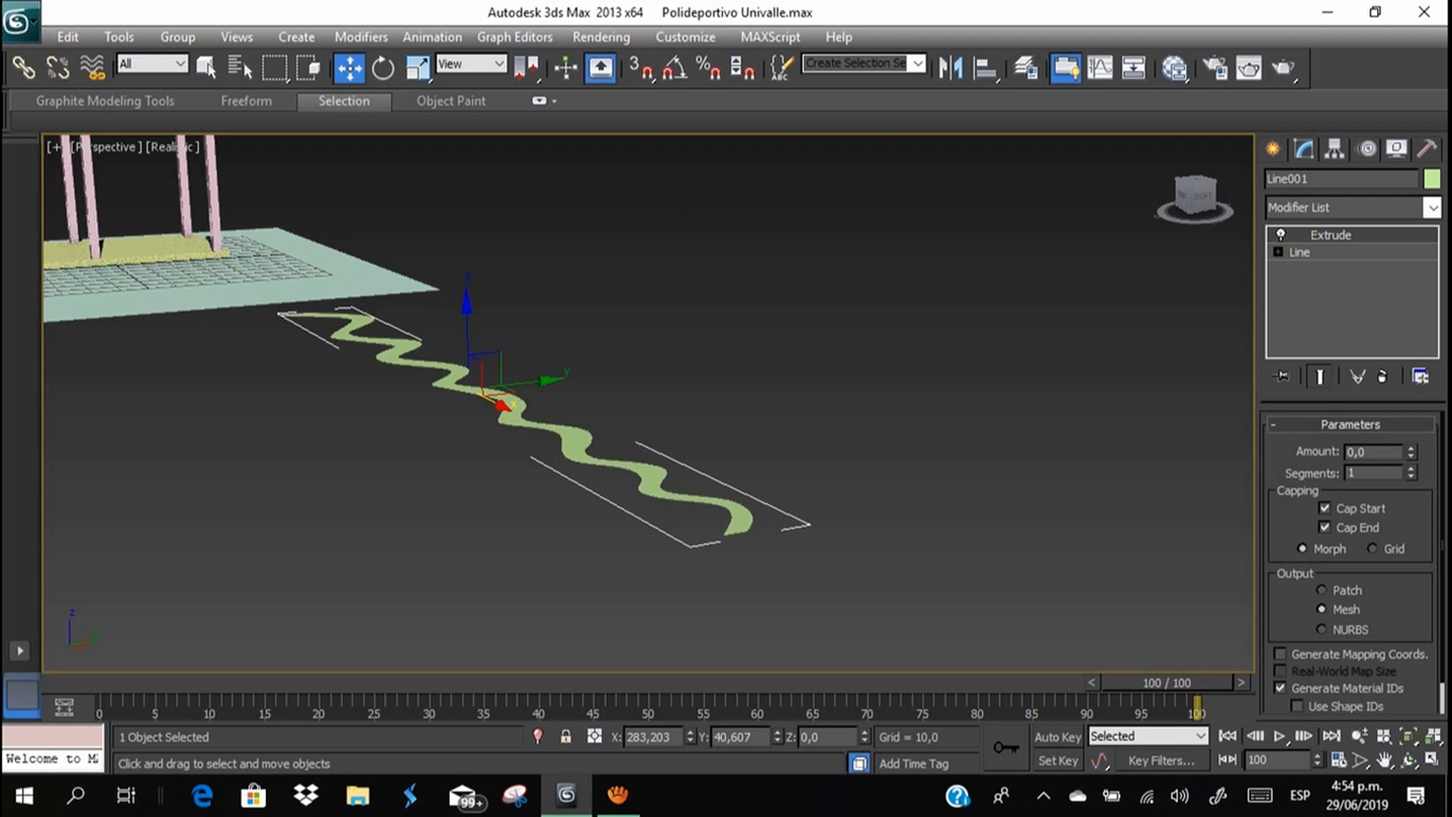
Set the wavy outline's extrusion amount to 170 and deselect it.
{"action": "left_click_drag", "start_coordinate": [1411, 452], "coordinate": [1411, 310]}
{"action": "left_click", "coordinate": [855, 356]}
{"action": "scroll", "coordinate": [855, 355], "scroll_direction": "down", "scroll_amount": 5}
{"action": "middle_click_drag", "start_coordinate": [855, 356], "coordinate": [882, 447]}
{"action": "scroll", "coordinate": [897, 428], "scroll_direction": "up", "scroll_amount": 4}
{"action": "scroll", "coordinate": [896, 427], "scroll_direction": "down", "scroll_amount": 2}
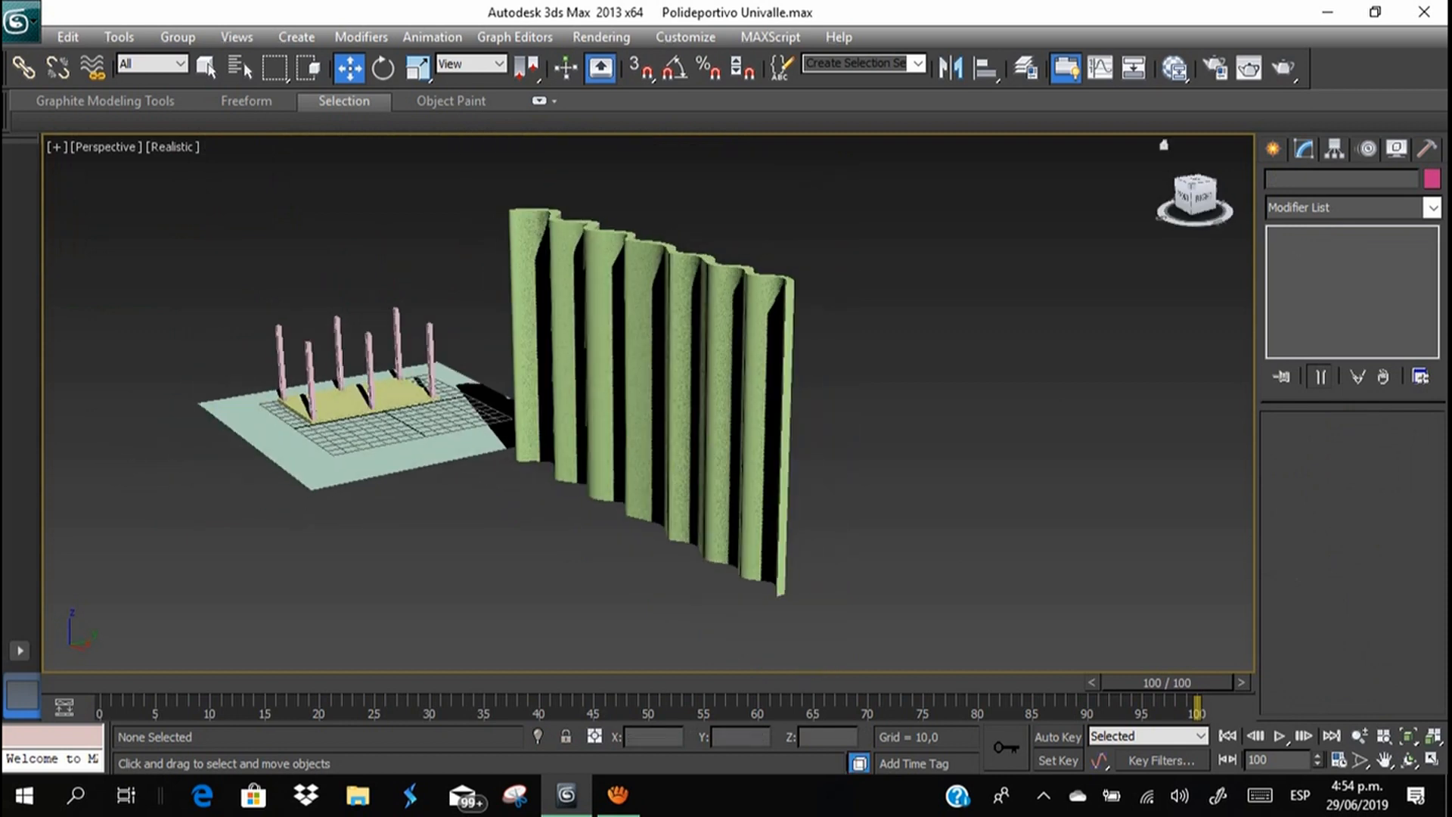
Reselect the wavy panel and set its extrusion amount to 192.5 with 10 segments.
{"action": "left_click", "coordinate": [1274, 149]}
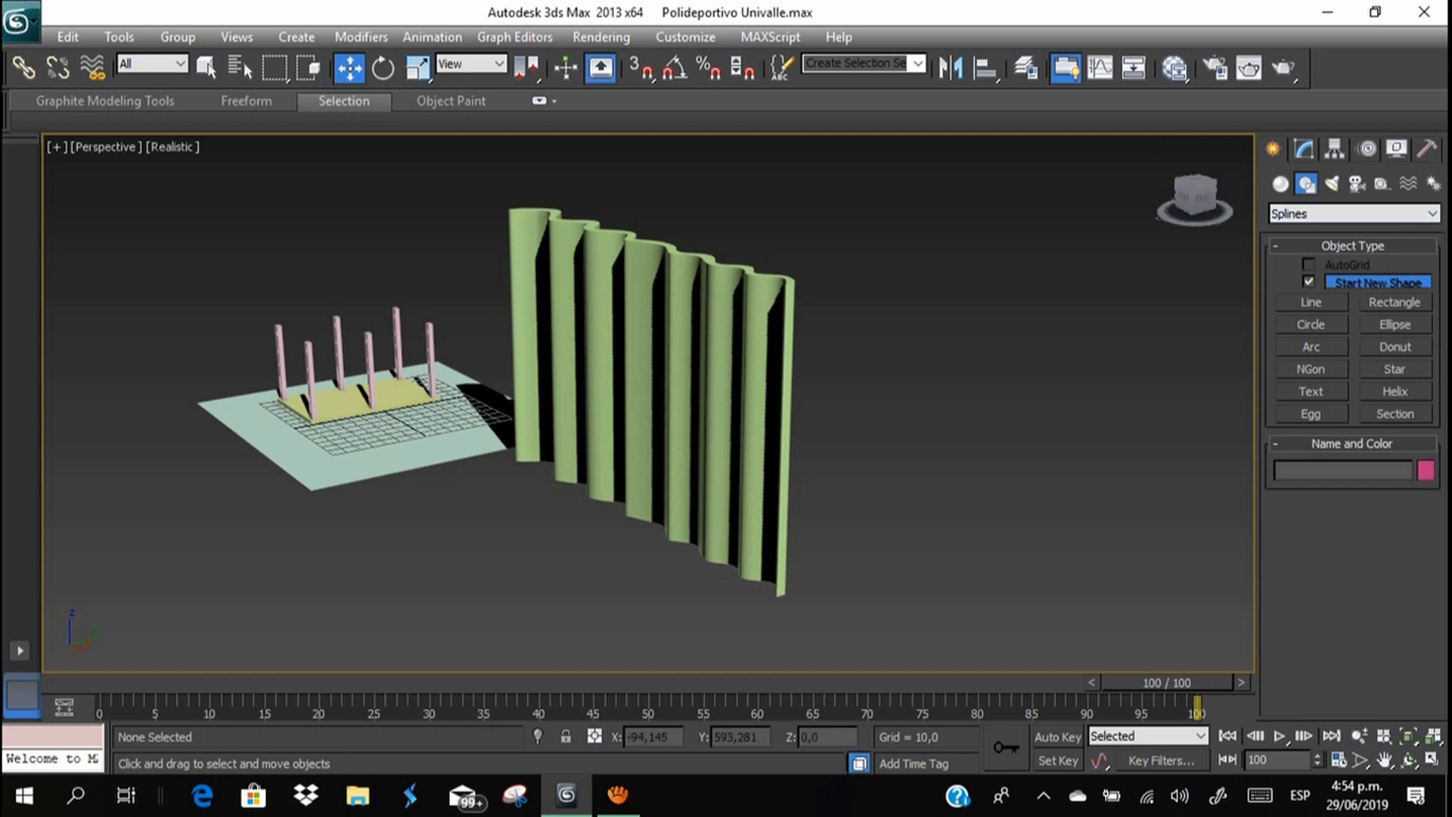
{"action": "left_click", "coordinate": [723, 356]}
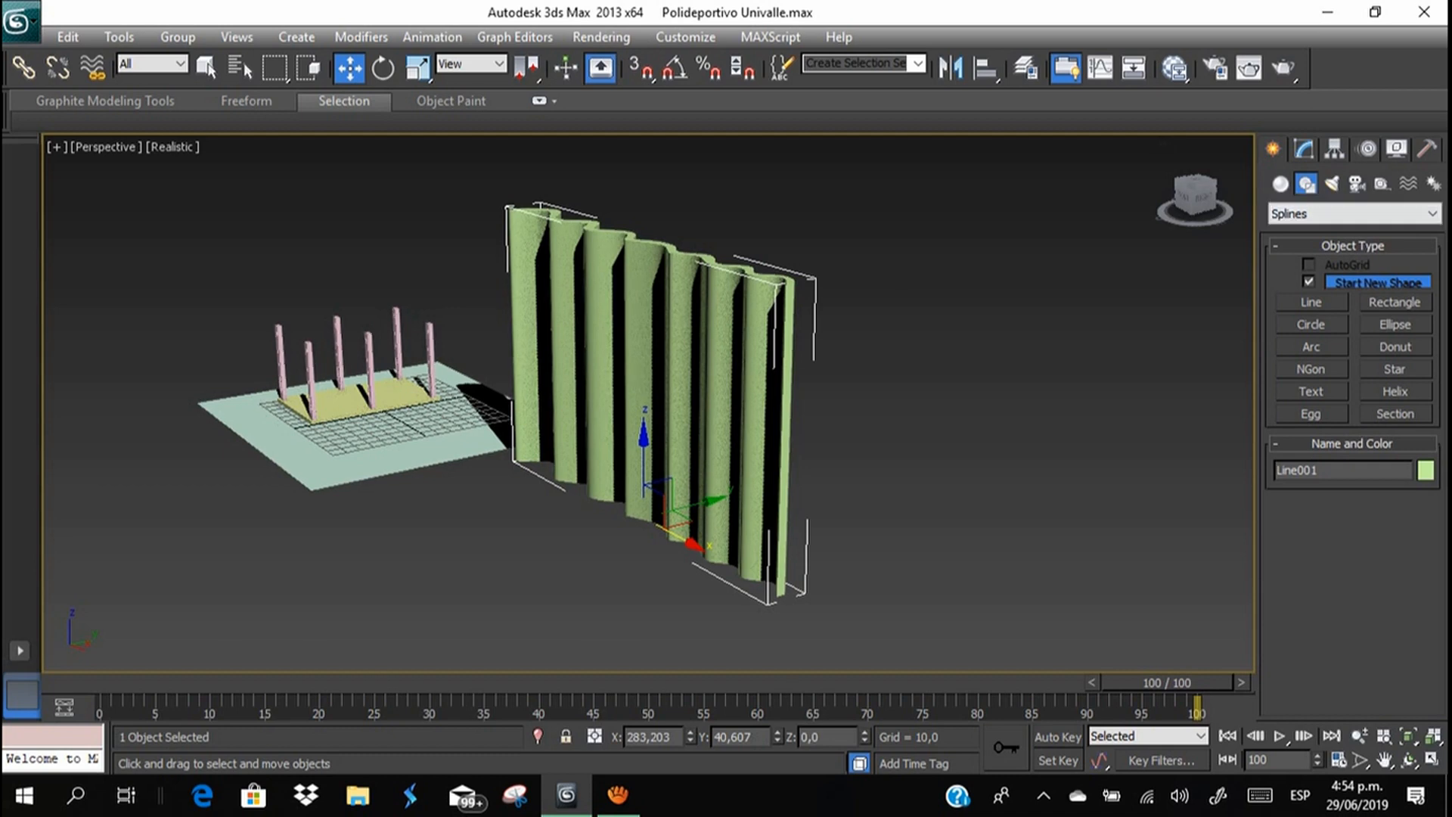
{"action": "left_click", "coordinate": [1304, 149]}
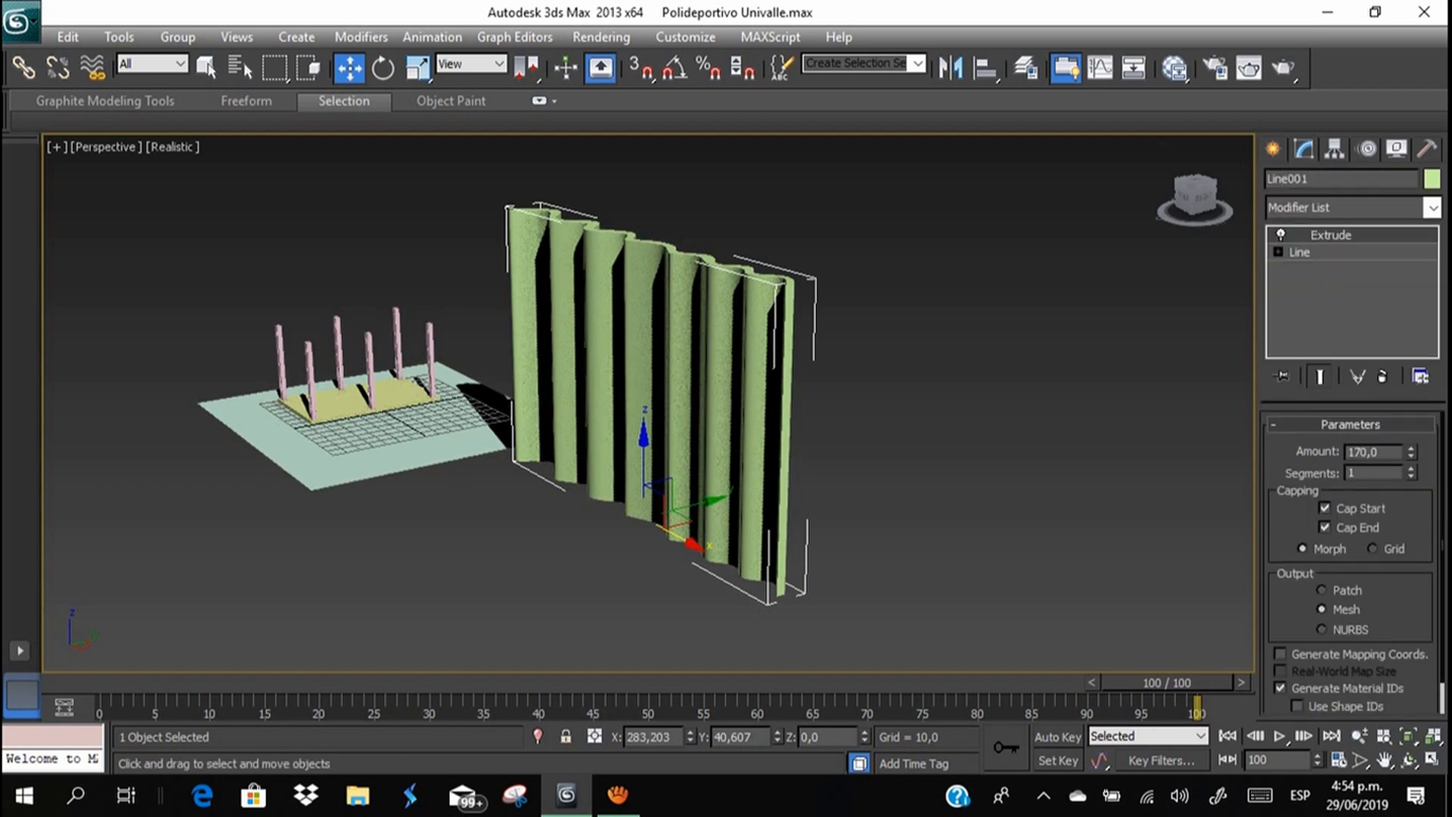
{"action": "left_click_drag", "start_coordinate": [1411, 452], "coordinate": [1411, 435]}
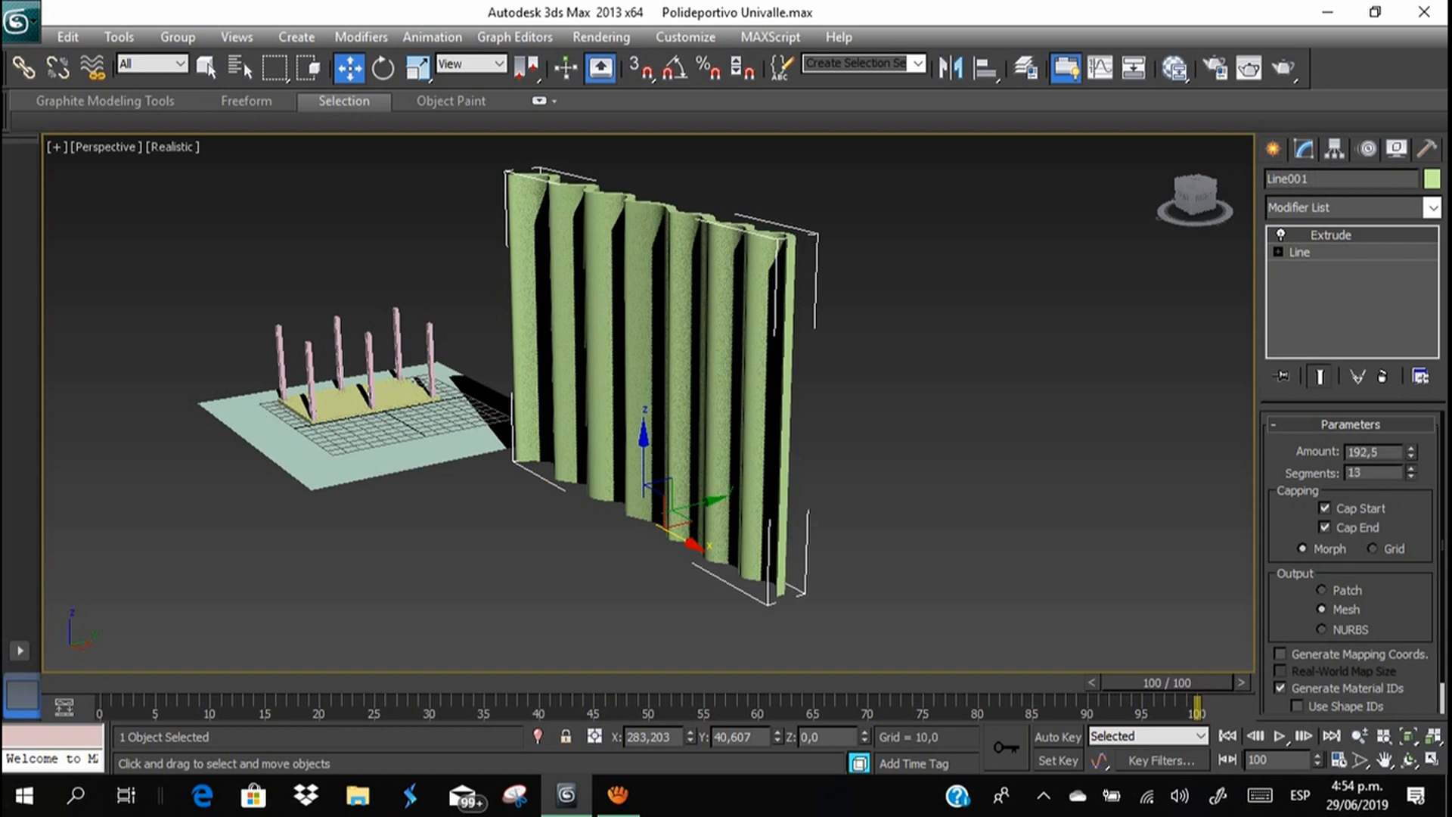
Rotate the wavy panel to lie flat, with rotation values X 90, Y 0 and Z 90.
{"action": "middle_click_drag", "start_coordinate": [650, 363], "coordinate": [548, 416], "text": "alt"}
{"action": "left_click", "coordinate": [383, 68]}
{"action": "left_click_drag", "start_coordinate": [617, 443], "coordinate": [563, 490]}
{"action": "middle_click_drag", "start_coordinate": [665, 526], "coordinate": [789, 433]}
{"action": "left_click_drag", "start_coordinate": [805, 447], "coordinate": [719, 466]}
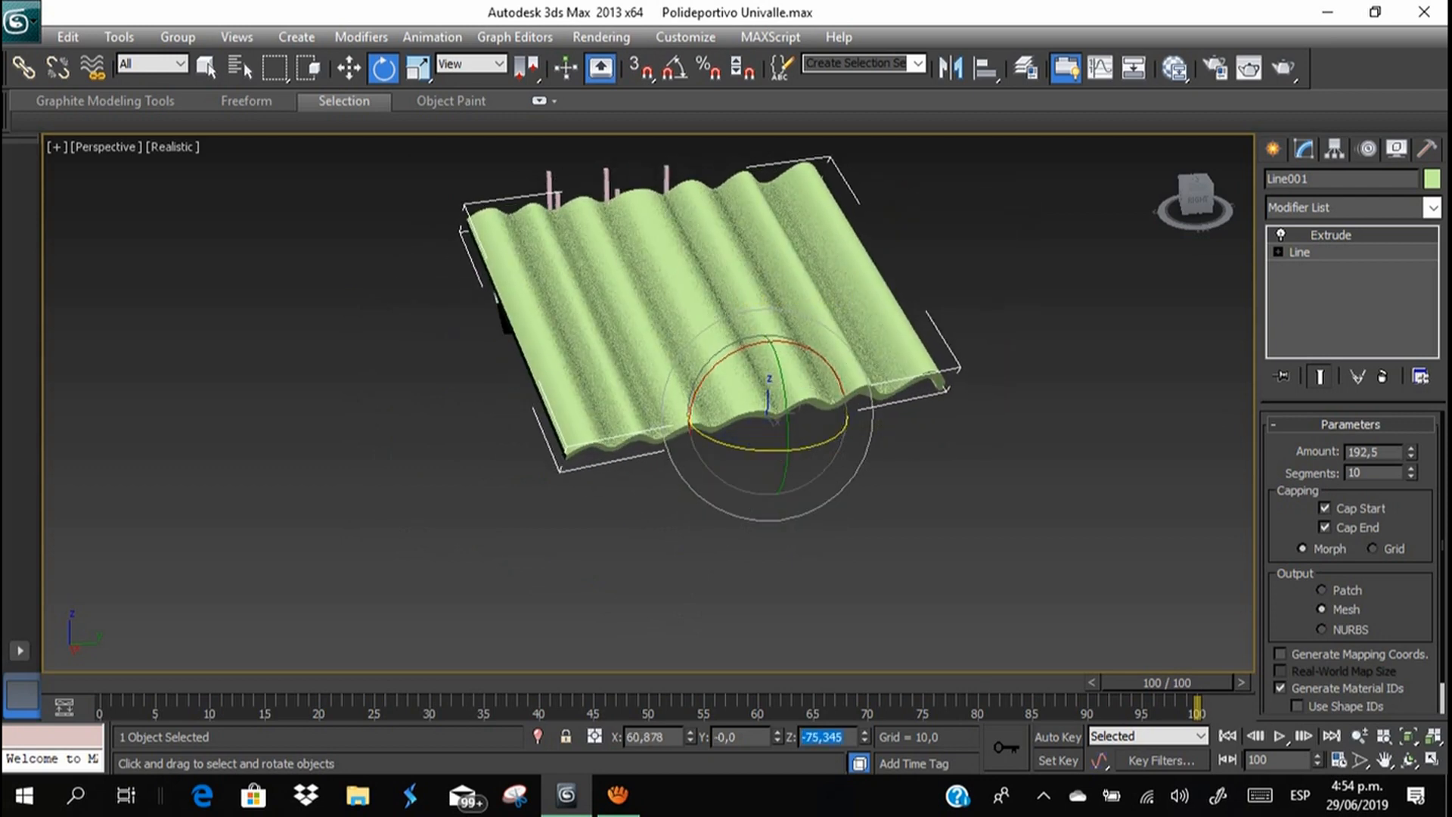
{"action": "type", "text": "90"}
{"action": "key", "text": "Return"}
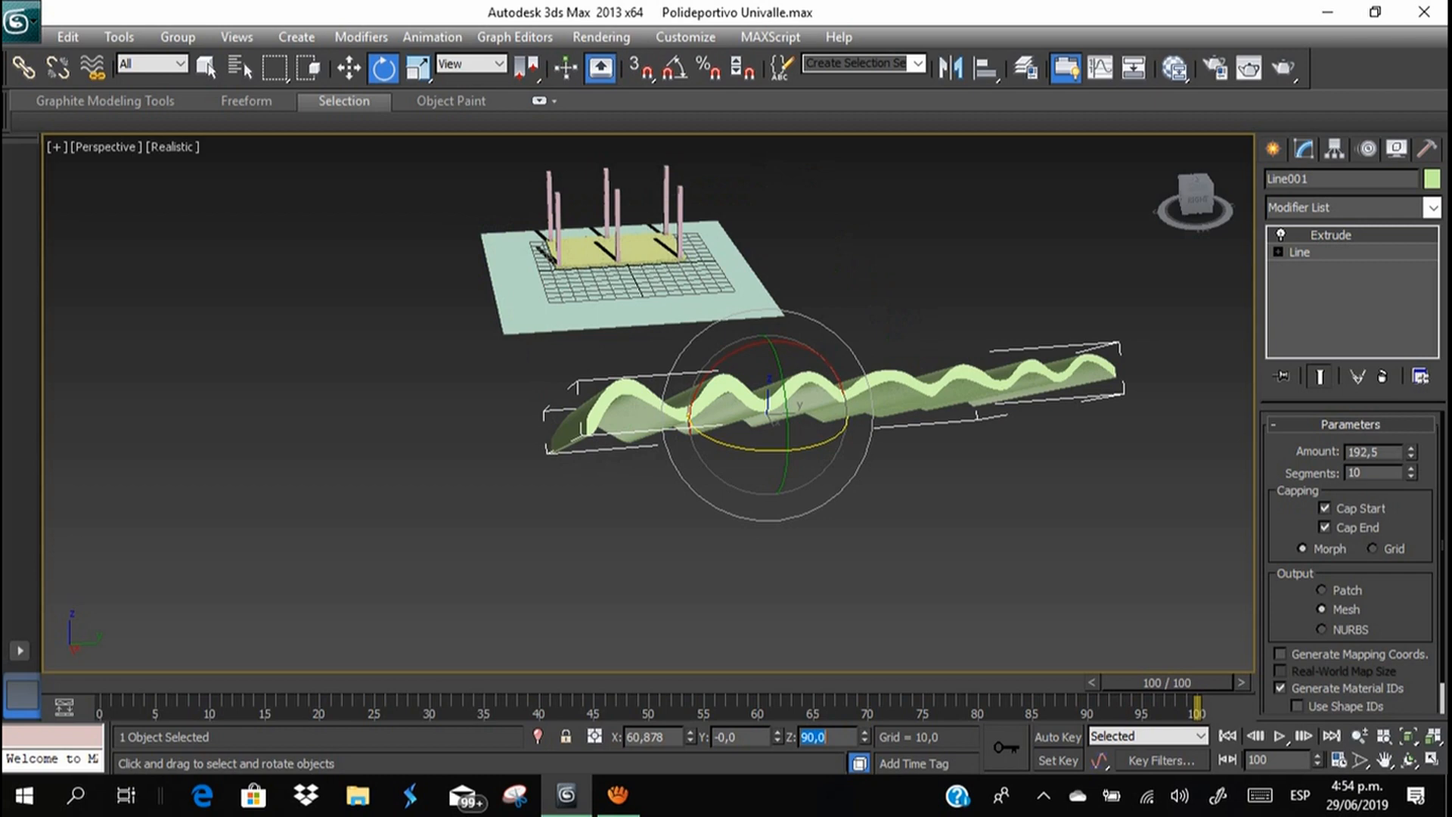
{"action": "key", "text": "Tab"}
{"action": "key", "text": "Return"}
{"action": "middle_click_drag", "start_coordinate": [651, 439], "coordinate": [855, 454], "text": "alt"}
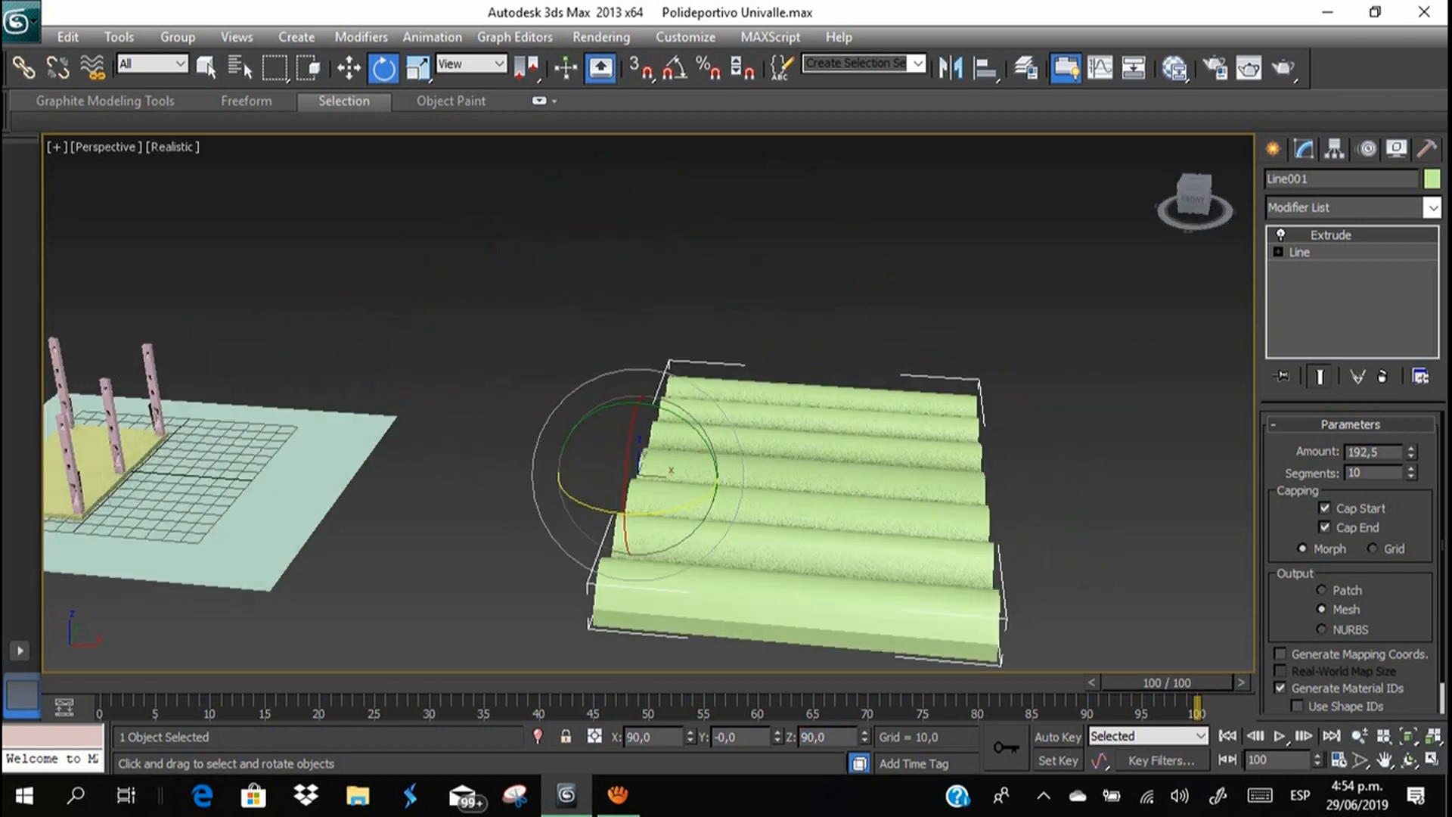
Move the wavy panel above the posts to about X -135.3, Z 64.9.
{"action": "key", "text": "w"}
{"action": "scroll", "coordinate": [1082, 316], "scroll_direction": "down", "scroll_amount": 5}
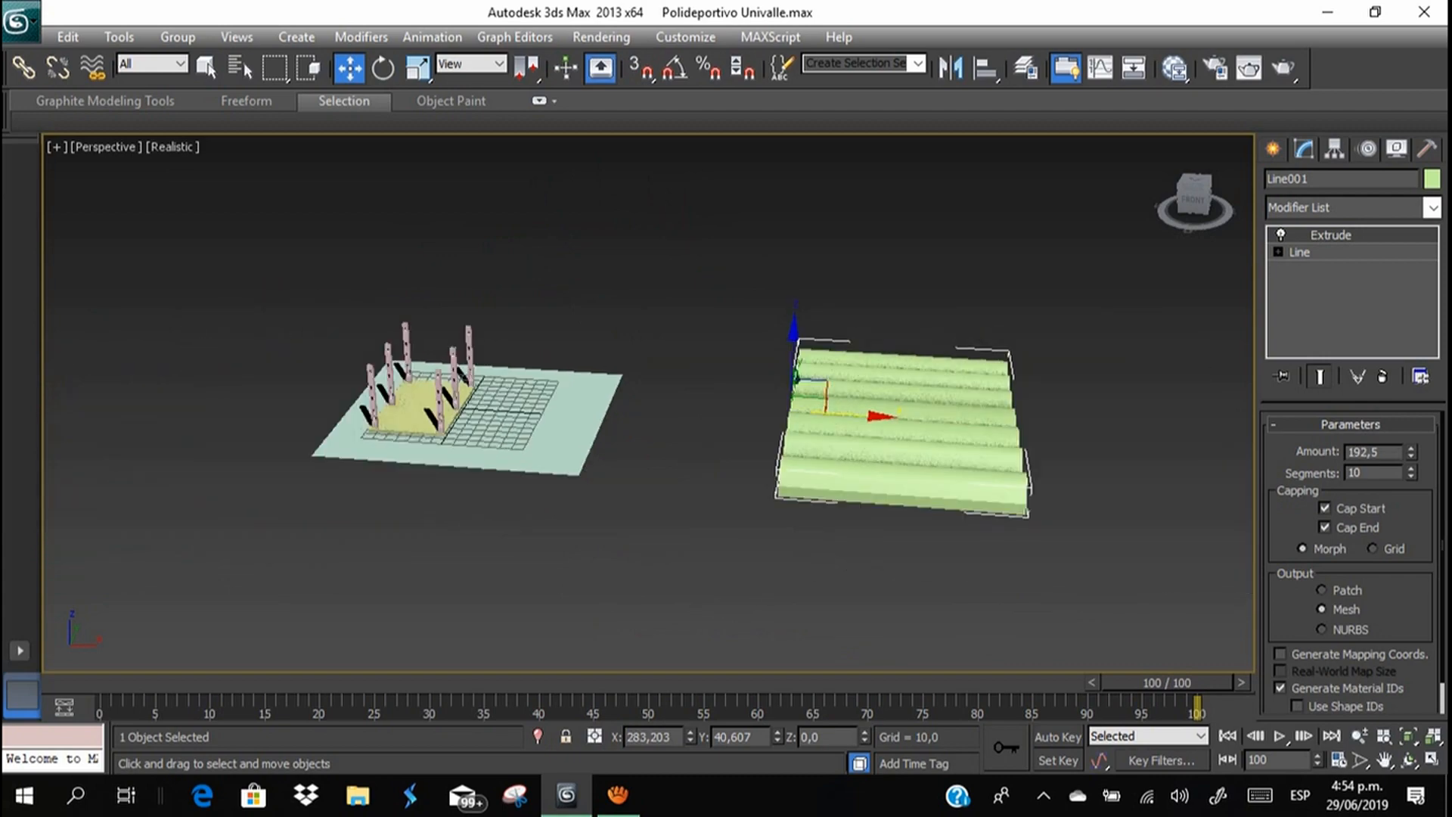
{"action": "left_click_drag", "start_coordinate": [859, 415], "coordinate": [390, 387]}
{"action": "middle_click_drag", "start_coordinate": [390, 387], "coordinate": [476, 352]}
{"action": "scroll", "coordinate": [638, 378], "scroll_direction": "up", "scroll_amount": 5}
{"action": "left_click_drag", "start_coordinate": [558, 292], "coordinate": [557, 141]}
{"action": "middle_click_drag", "start_coordinate": [557, 227], "coordinate": [666, 280], "text": "alt"}
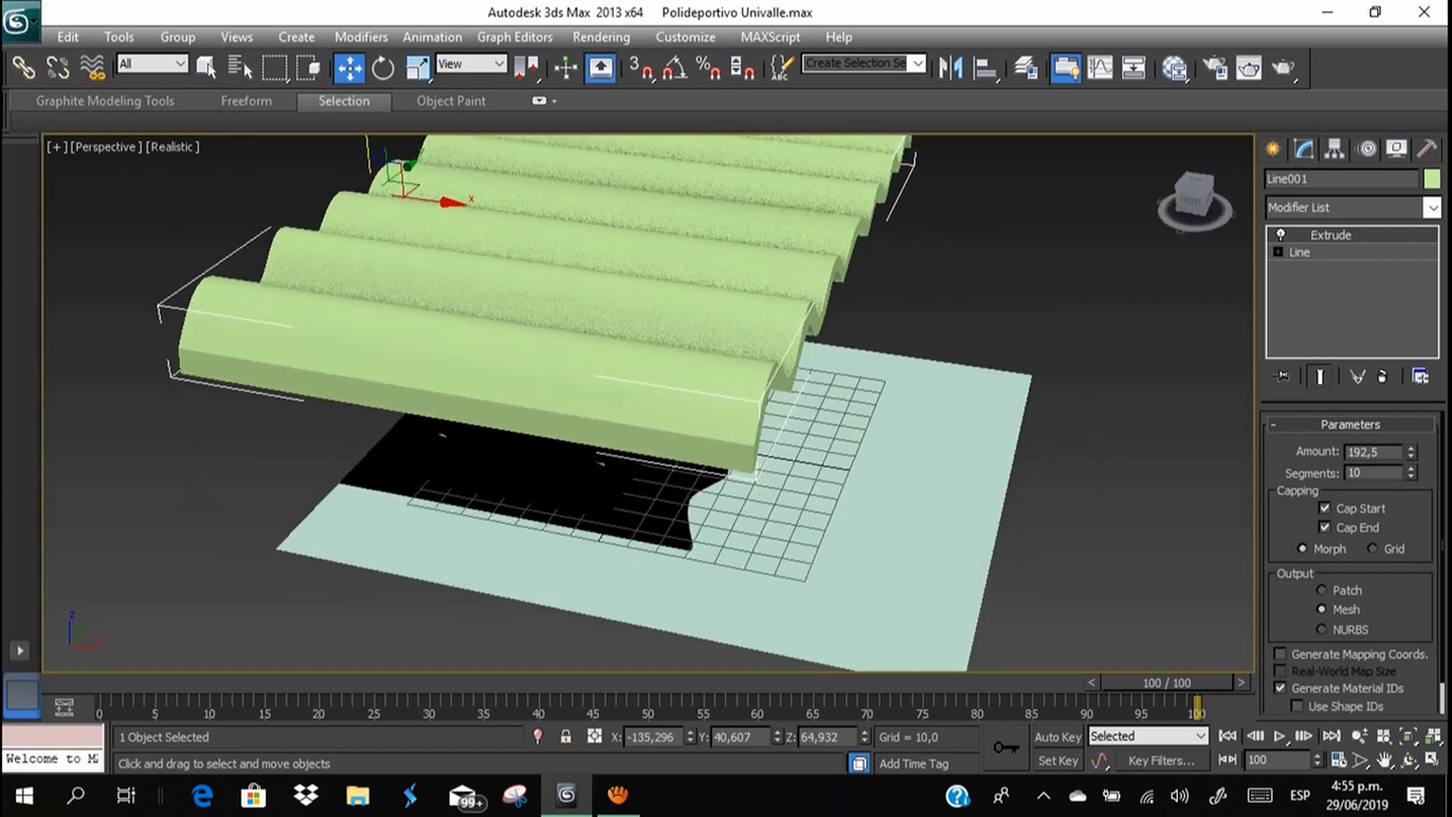
Scale the wavy panel down along its vertical axis to make its waves shallower.
{"action": "left_click", "coordinate": [417, 68]}
{"action": "scroll", "coordinate": [648, 403], "scroll_direction": "down", "scroll_amount": 3}
{"action": "scroll", "coordinate": [613, 356], "scroll_direction": "up", "scroll_amount": 2}
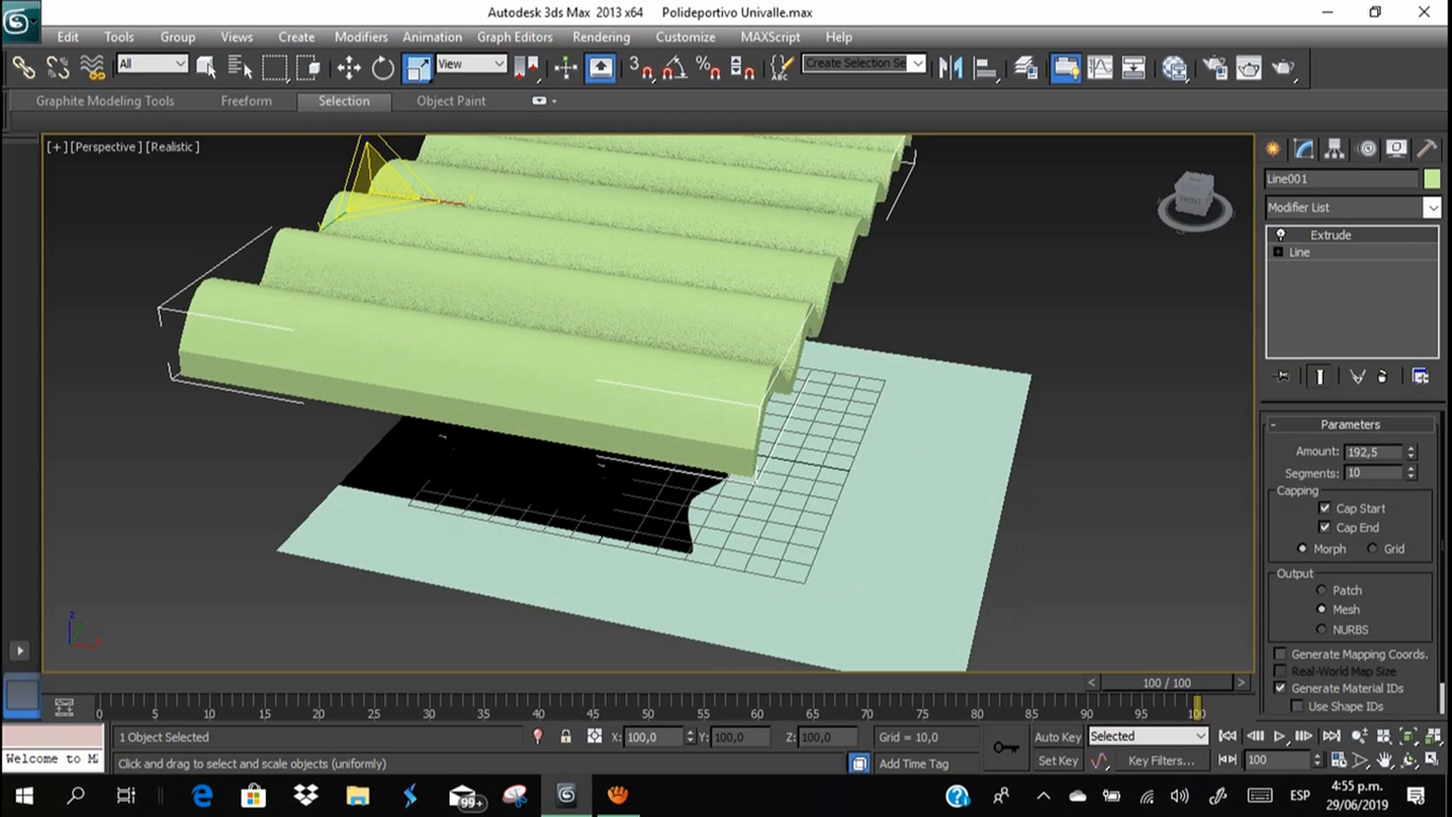
{"action": "scroll", "coordinate": [612, 356], "scroll_direction": "down", "scroll_amount": 1}
{"action": "middle_click_drag", "start_coordinate": [583, 302], "coordinate": [499, 333], "text": "alt"}
{"action": "left_click_drag", "start_coordinate": [509, 213], "coordinate": [508, 284]}
{"action": "middle_click_drag", "start_coordinate": [509, 285], "coordinate": [728, 278], "text": "alt"}
{"action": "middle_click_drag", "start_coordinate": [728, 278], "coordinate": [900, 334]}
{"action": "scroll", "coordinate": [684, 343], "scroll_direction": "up", "scroll_amount": 3}
Move the wavy panel along Y to about -4.1, over the rows of posts.
{"action": "left_click", "coordinate": [350, 68]}
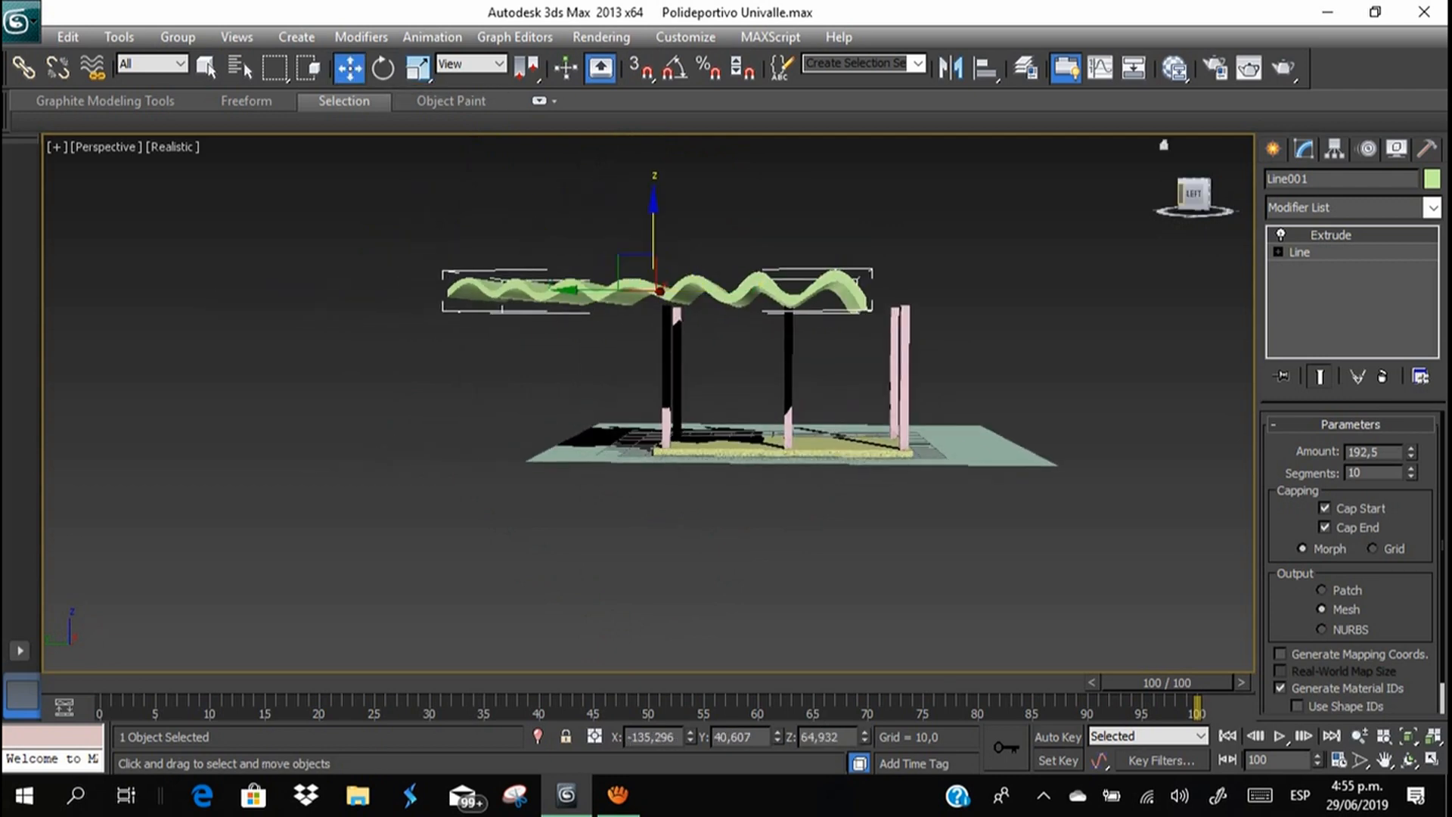
{"action": "left_click", "coordinate": [1181, 194]}
{"action": "left_click", "coordinate": [1206, 194]}
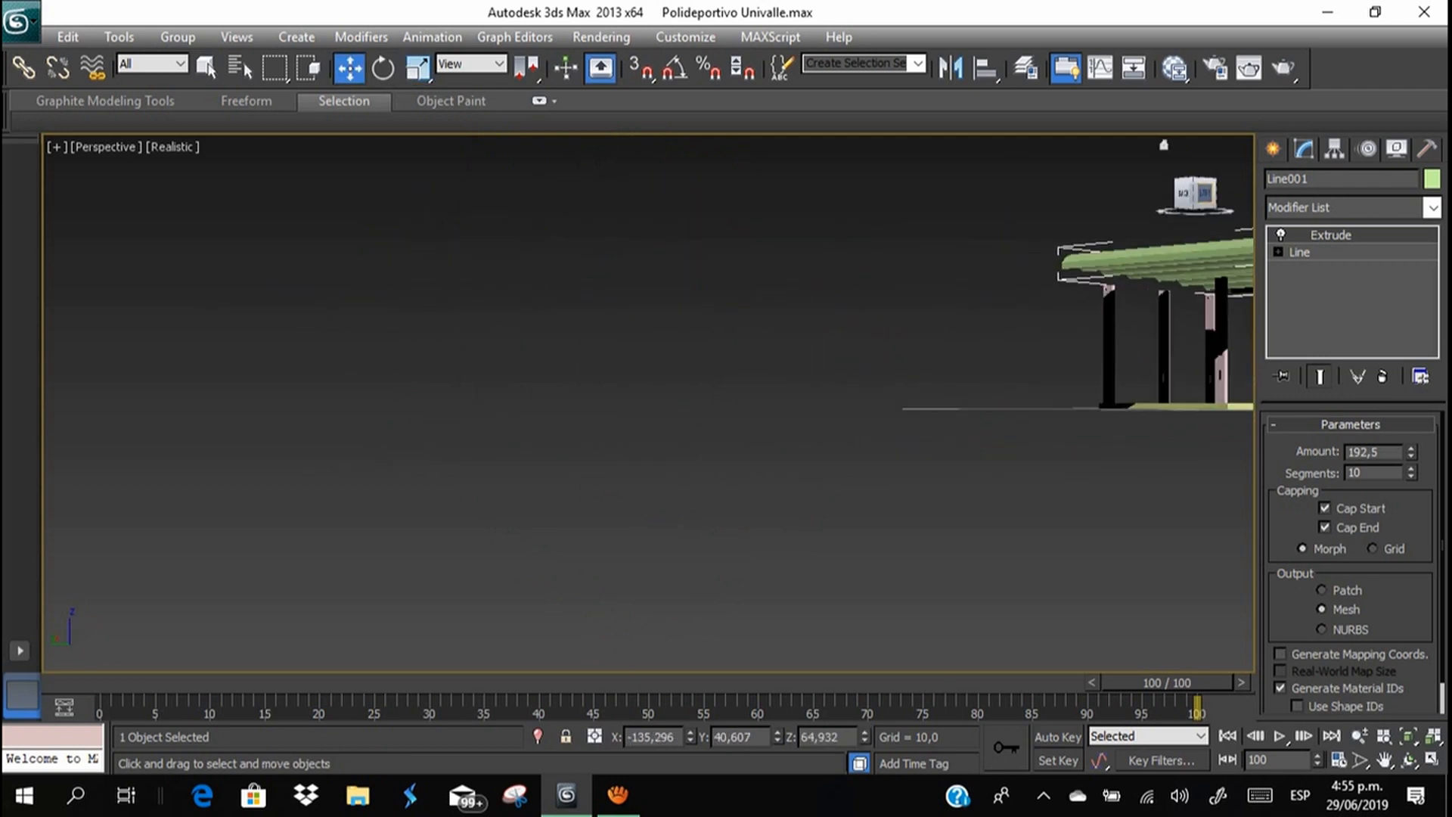
{"action": "key", "text": "z"}
{"action": "middle_click_drag", "start_coordinate": [761, 235], "coordinate": [551, 351]}
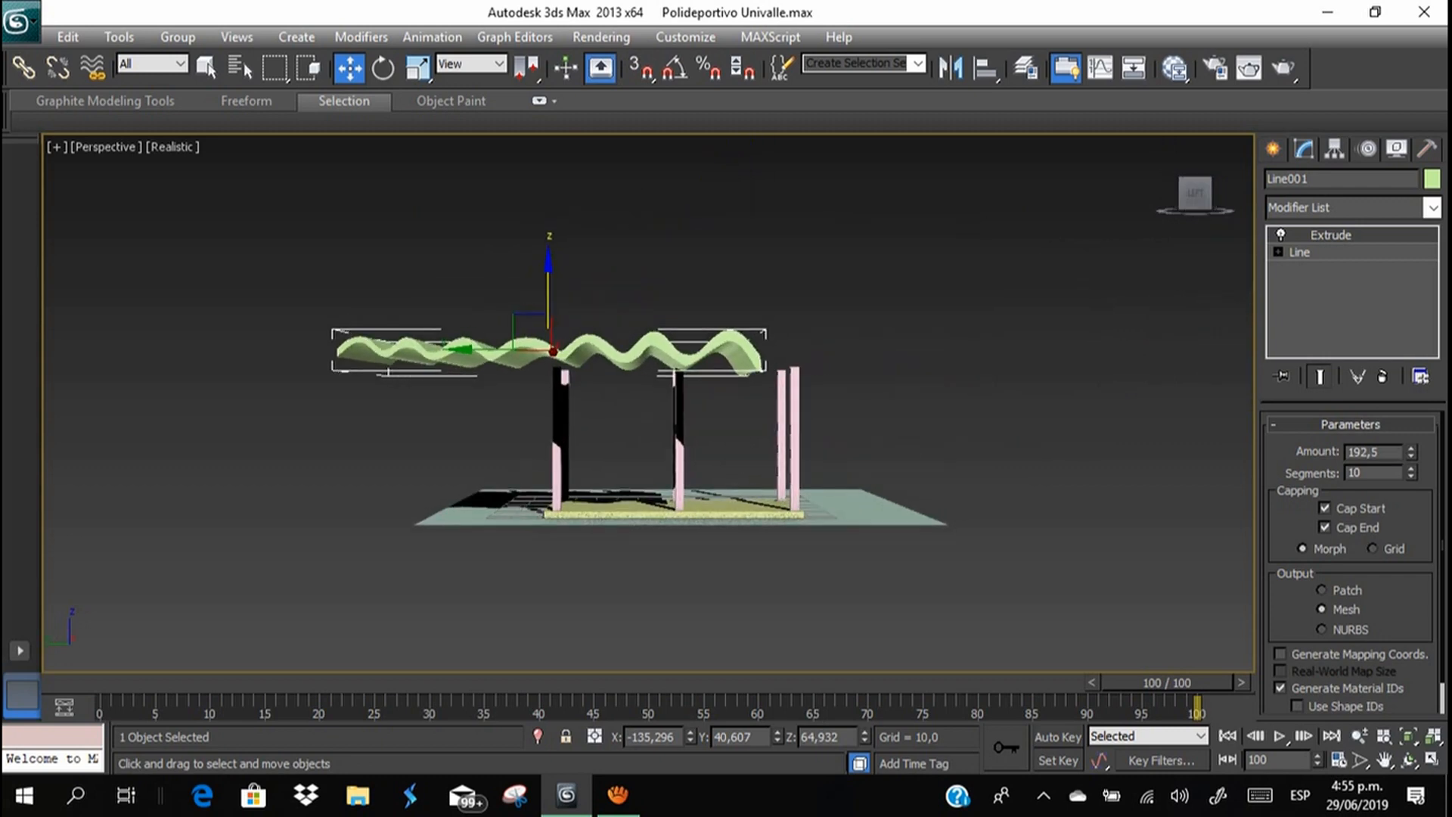
{"action": "left_click_drag", "start_coordinate": [485, 349], "coordinate": [610, 349]}
{"action": "middle_click_drag", "start_coordinate": [610, 349], "coordinate": [602, 351], "text": "alt"}
Move the wavy panel along X to about -86, centring it over the posts.
{"action": "left_click", "coordinate": [618, 795]}
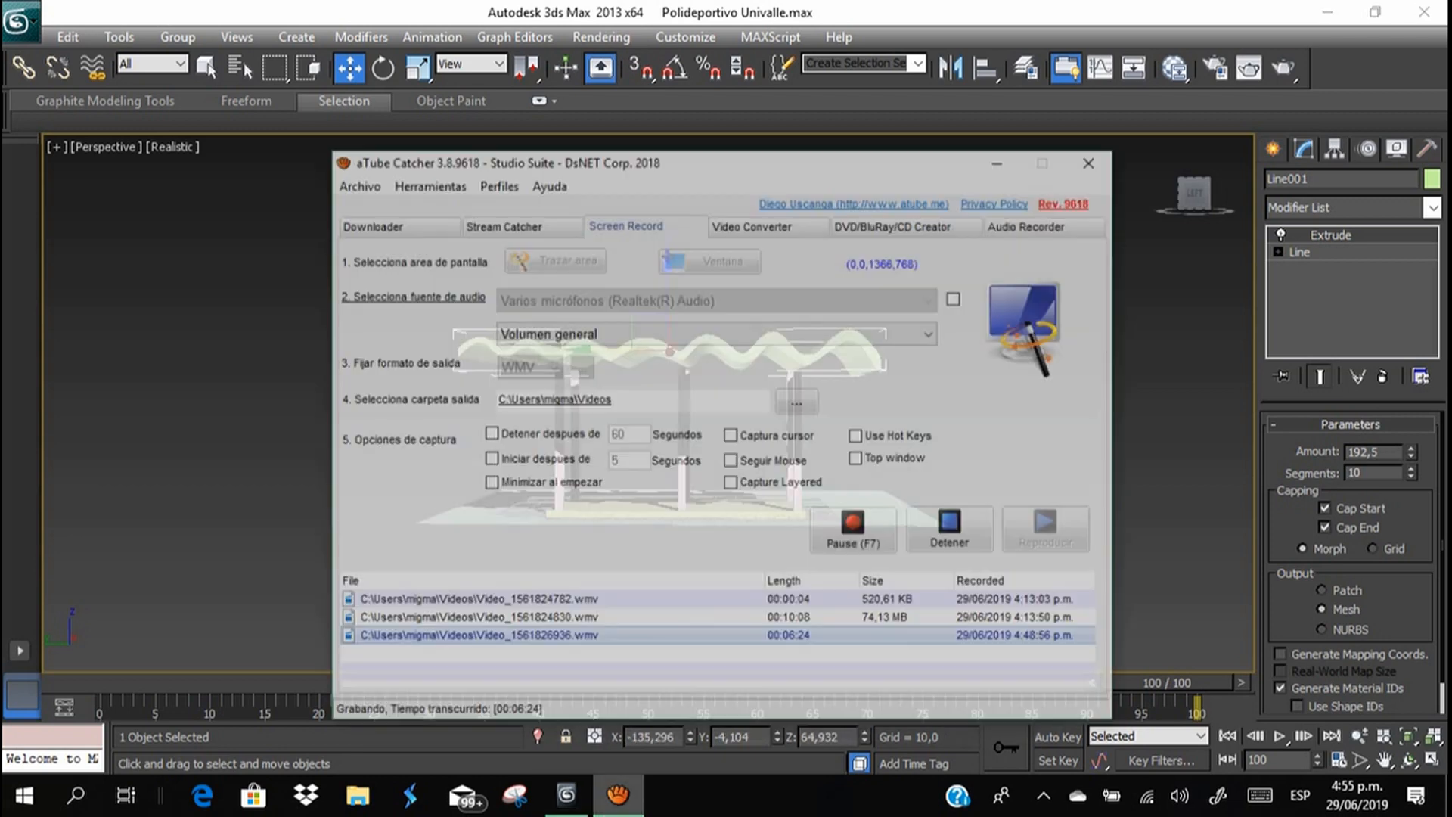
{"action": "left_click", "coordinate": [618, 795]}
{"action": "middle_click_drag", "start_coordinate": [681, 363], "coordinate": [507, 469], "text": "alt"}
{"action": "left_click_drag", "start_coordinate": [598, 348], "coordinate": [719, 354]}
{"action": "mouse_move", "coordinate": [719, 355]}
{"action": "middle_mouse_down", "text": "alt"}
{"action": "mouse_move", "coordinate": [885, 246]}
{"action": "mouse_move", "coordinate": [897, 257]}
{"action": "middle_mouse_up", "text": "alt"}
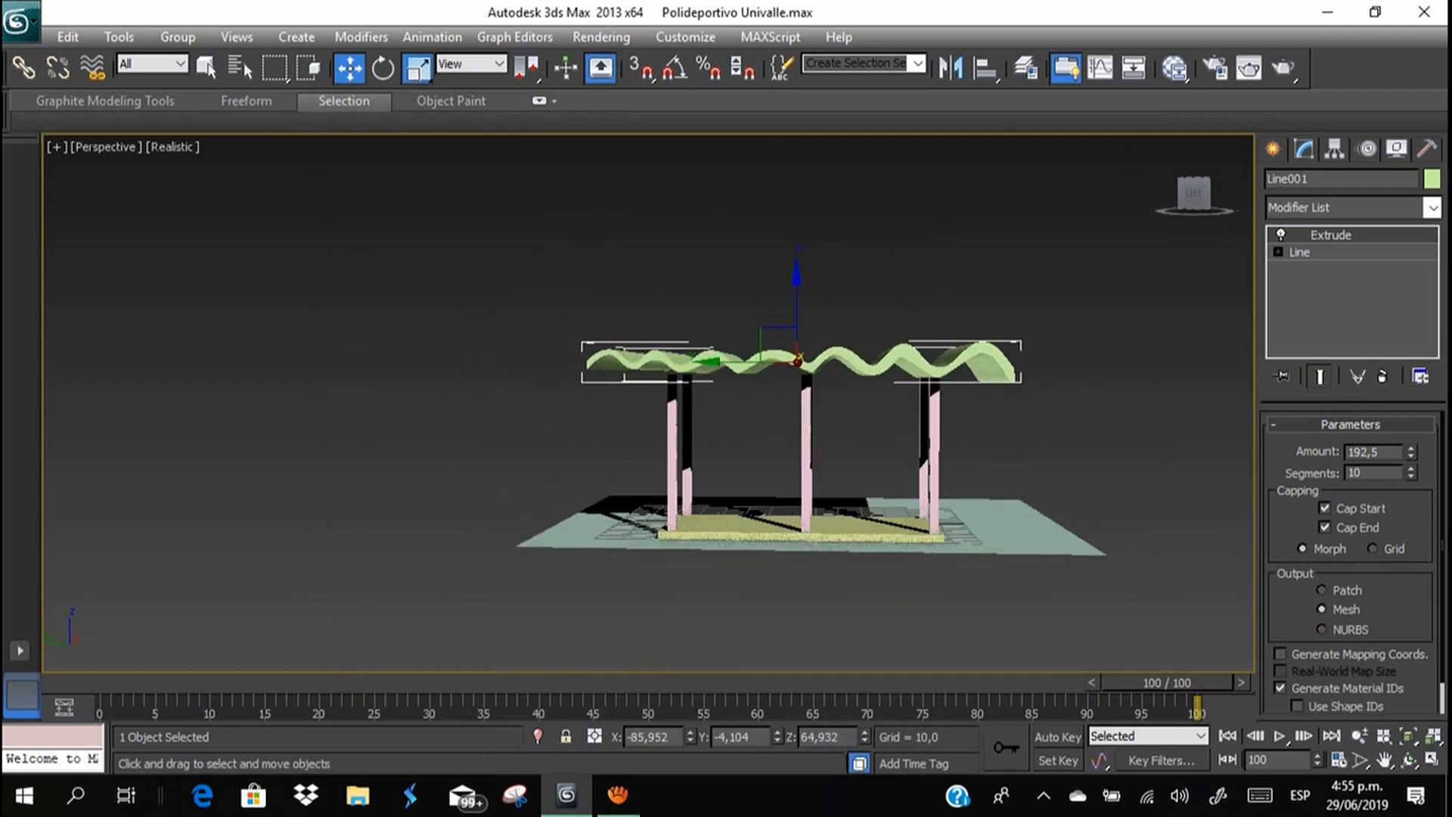
Scale the wavy panel to about 68 percent along Y and flatten its waves further vertically.
{"action": "left_click", "coordinate": [417, 69]}
{"action": "left_click_drag", "start_coordinate": [878, 361], "coordinate": [866, 362]}
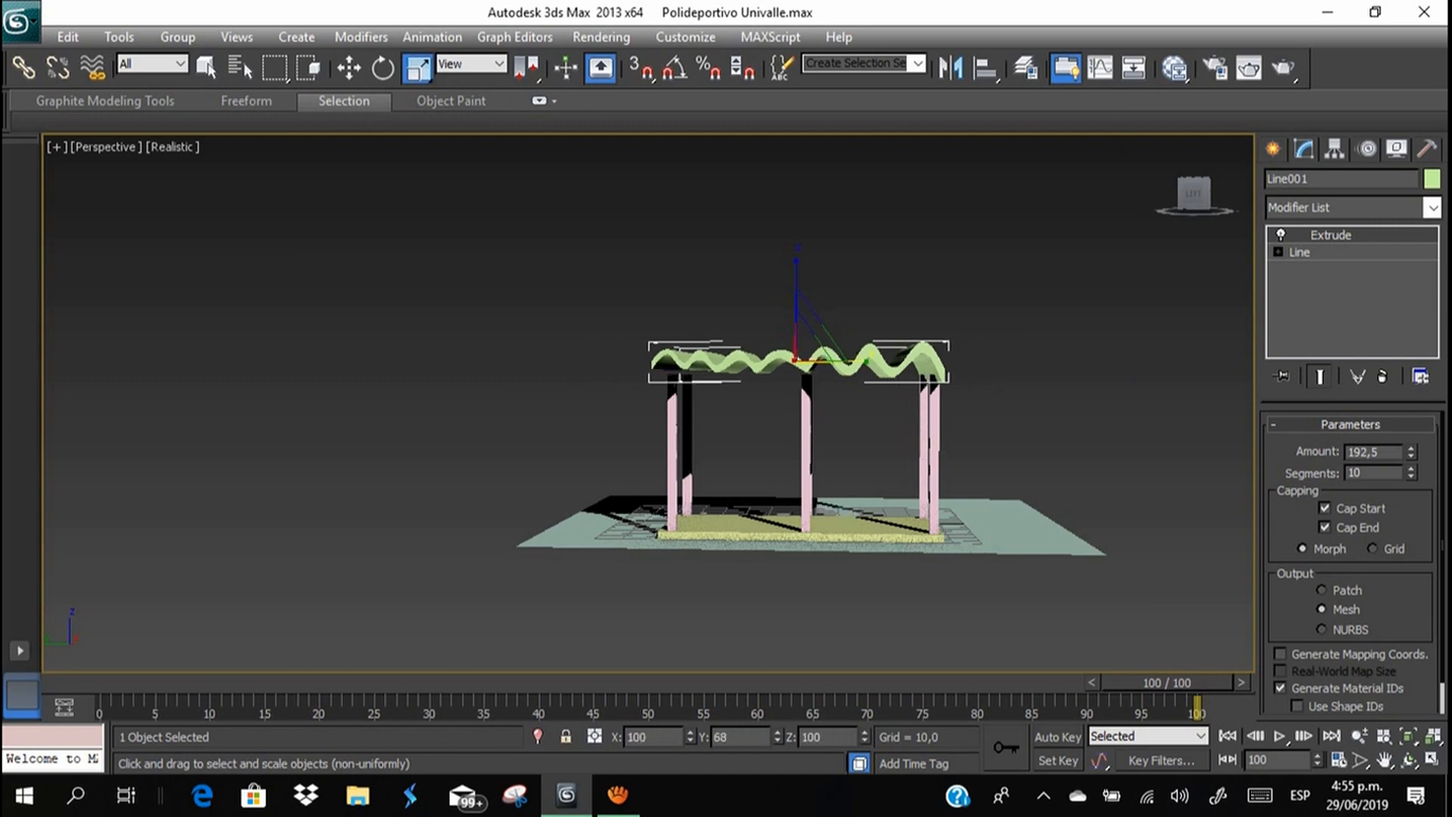
{"action": "middle_click_drag", "start_coordinate": [813, 348], "coordinate": [707, 358], "text": "alt"}
{"action": "left_click_drag", "start_coordinate": [679, 294], "coordinate": [679, 338]}
{"action": "middle_click_drag", "start_coordinate": [681, 337], "coordinate": [821, 344], "text": "alt"}
{"action": "middle_click_drag", "start_coordinate": [840, 344], "coordinate": [725, 384]}
Lower the wavy panel onto the posts to about Z 59.7.
{"action": "left_click", "coordinate": [349, 68]}
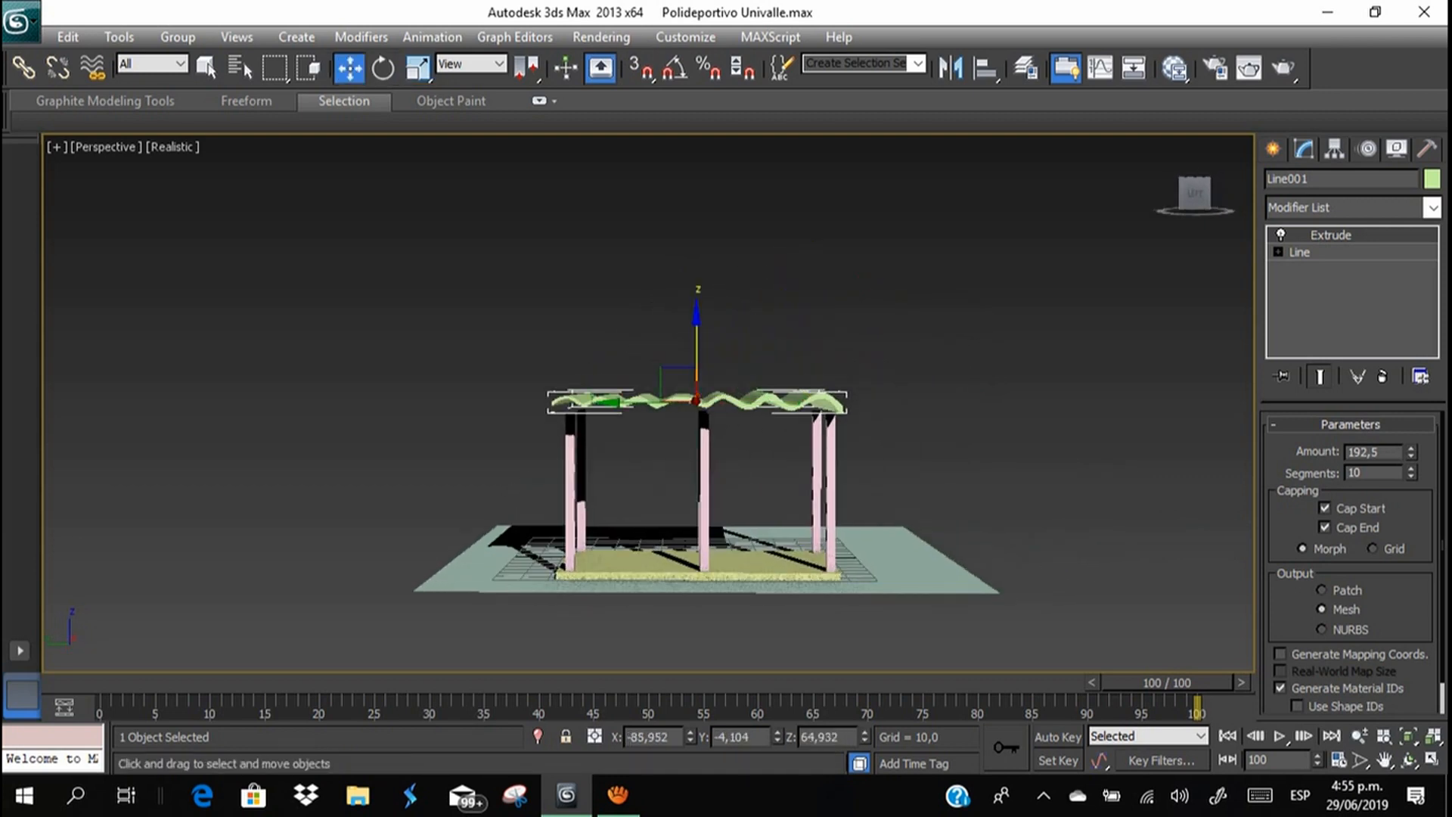
{"action": "left_click_drag", "start_coordinate": [697, 348], "coordinate": [697, 363]}
{"action": "middle_click_drag", "start_coordinate": [697, 363], "coordinate": [756, 424], "text": "alt"}
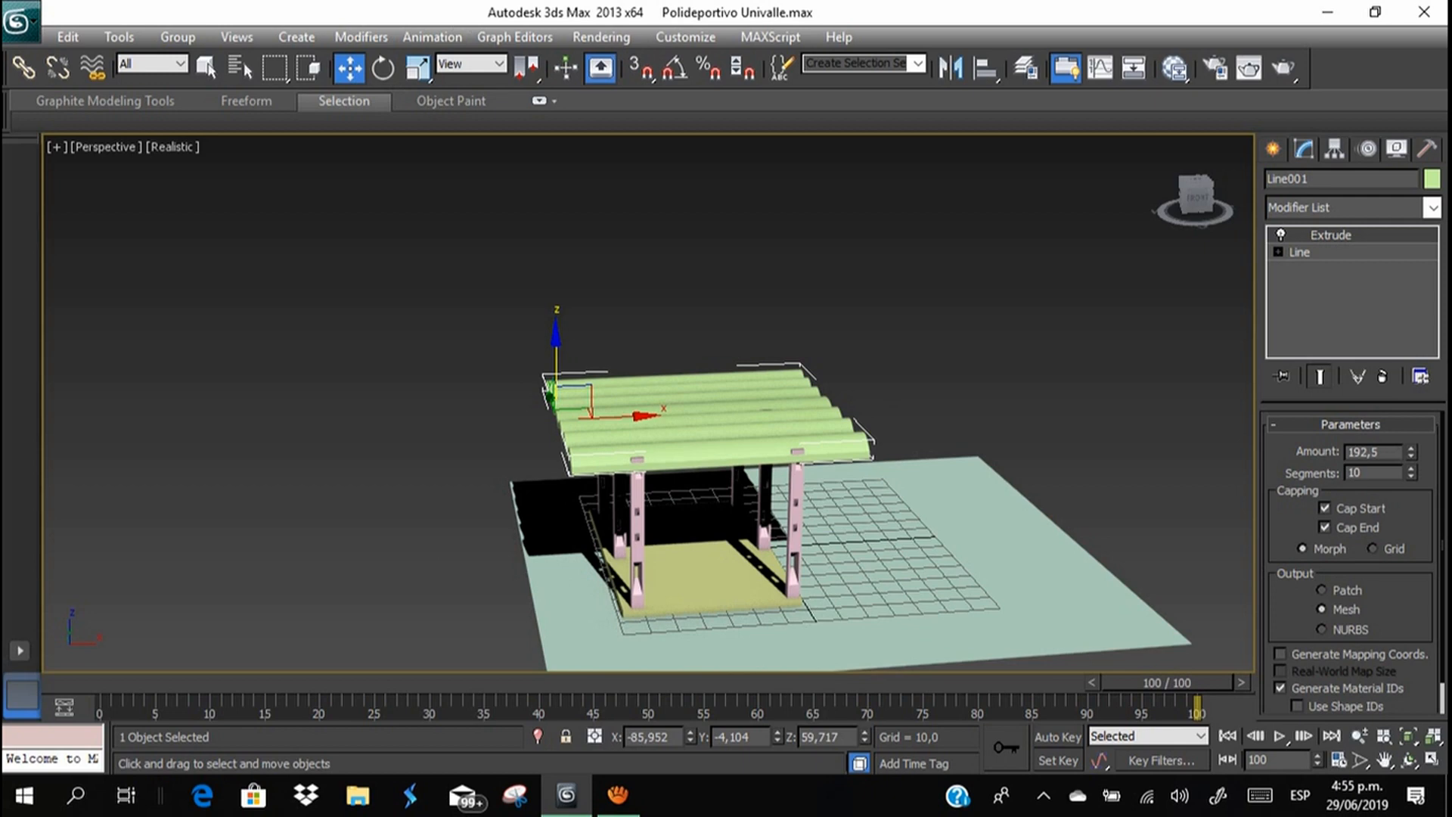
Apply an FFD 4x4x4 modifier to the wavy panel.
{"action": "left_click", "coordinate": [1432, 208]}
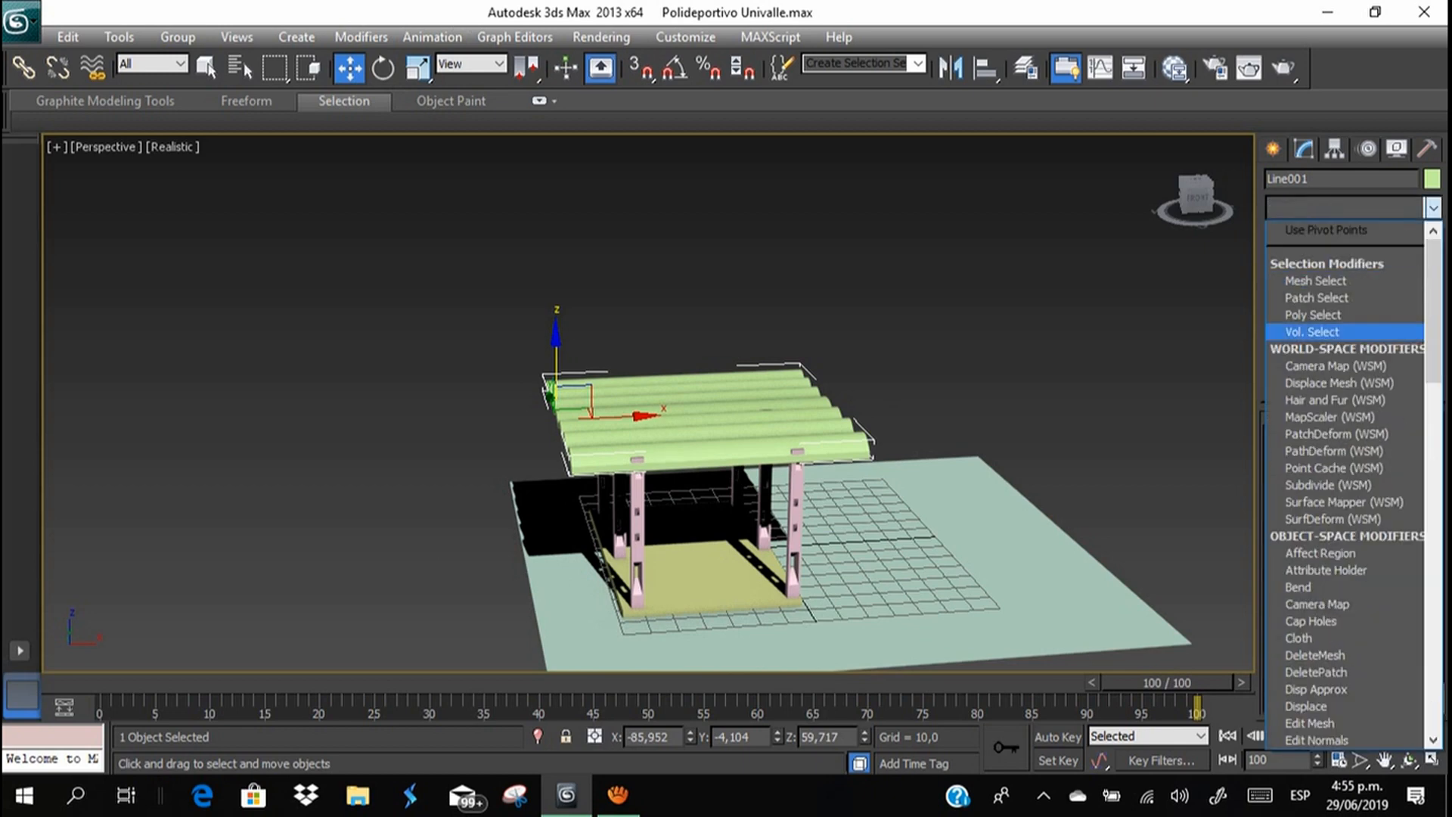
{"action": "scroll", "coordinate": [1346, 331], "scroll_direction": "down", "scroll_amount": 1}
{"action": "key", "text": "f"}
{"action": "left_click", "coordinate": [1313, 263]}
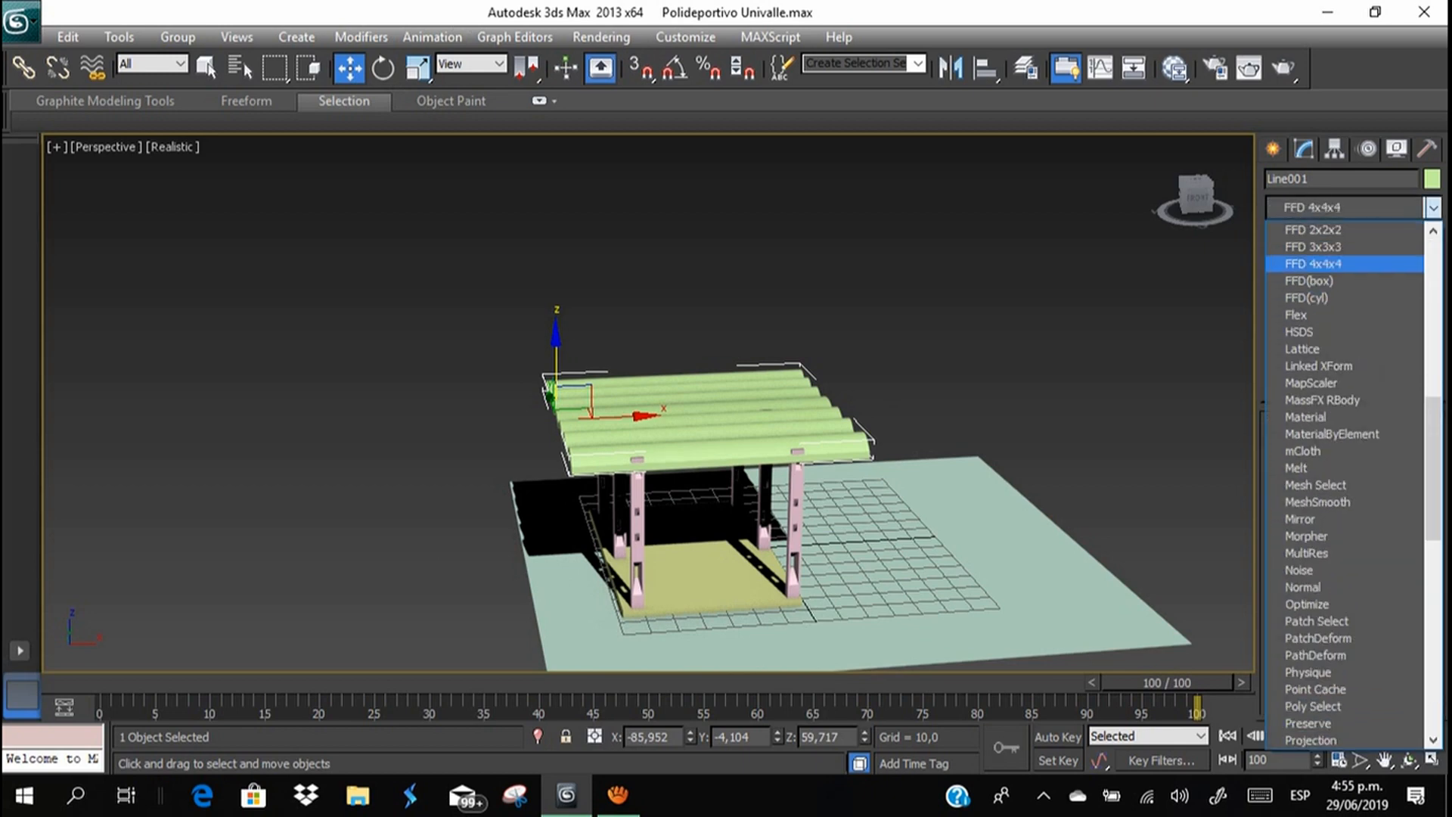
{"action": "middle_click_drag", "start_coordinate": [680, 469], "coordinate": [652, 438], "text": "alt"}
At control-point level, select the two middle columns of the FFD lattice and scale them closer together along X.
{"action": "left_click", "coordinate": [1300, 235]}
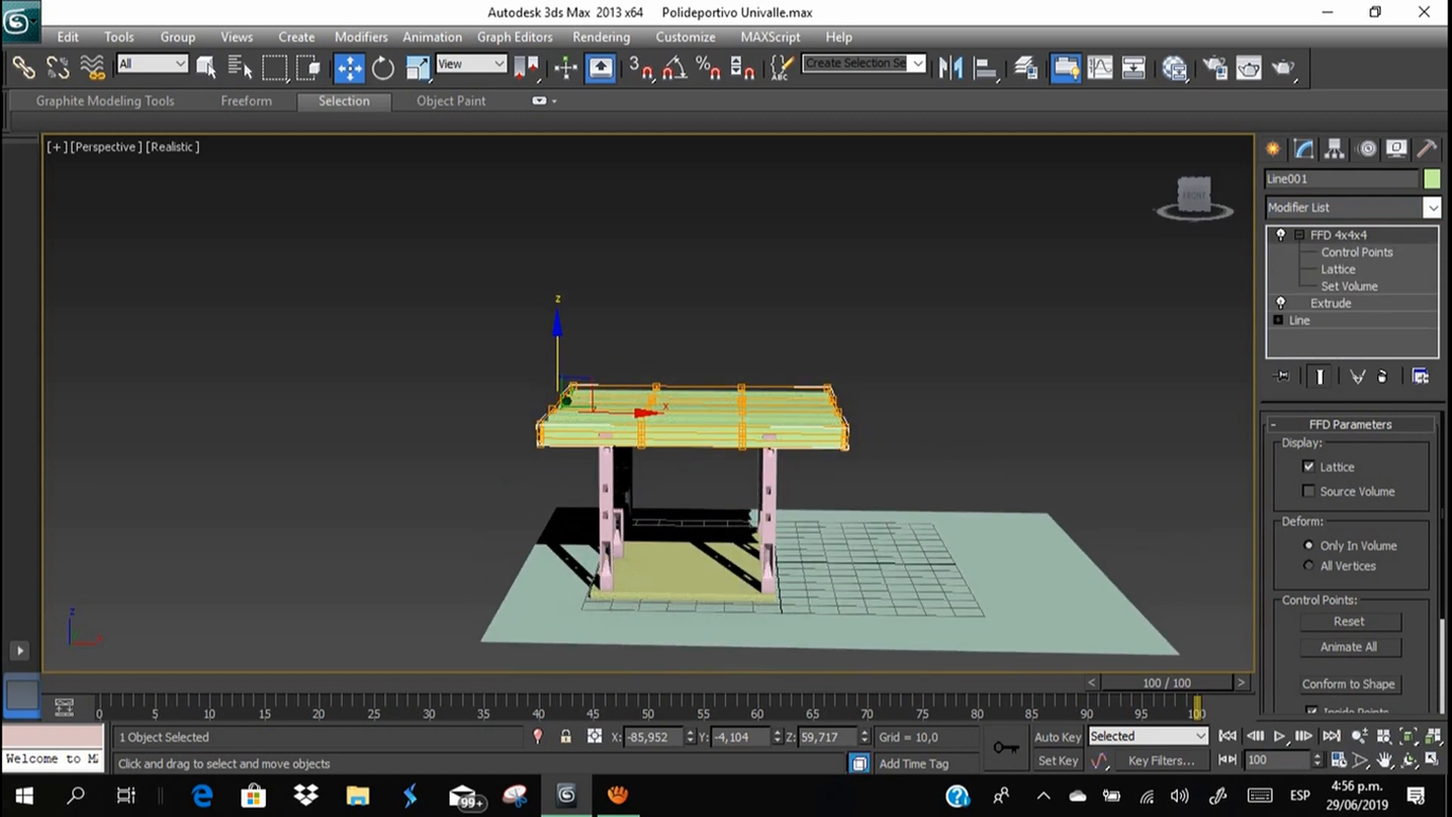
{"action": "left_click", "coordinate": [1356, 252]}
{"action": "middle_click_drag", "start_coordinate": [652, 412], "coordinate": [647, 373], "text": "alt"}
{"action": "left_click_drag", "start_coordinate": [627, 369], "coordinate": [771, 484]}
{"action": "middle_click_drag", "start_coordinate": [772, 484], "coordinate": [770, 529], "text": "alt"}
{"action": "left_click", "coordinate": [418, 68]}
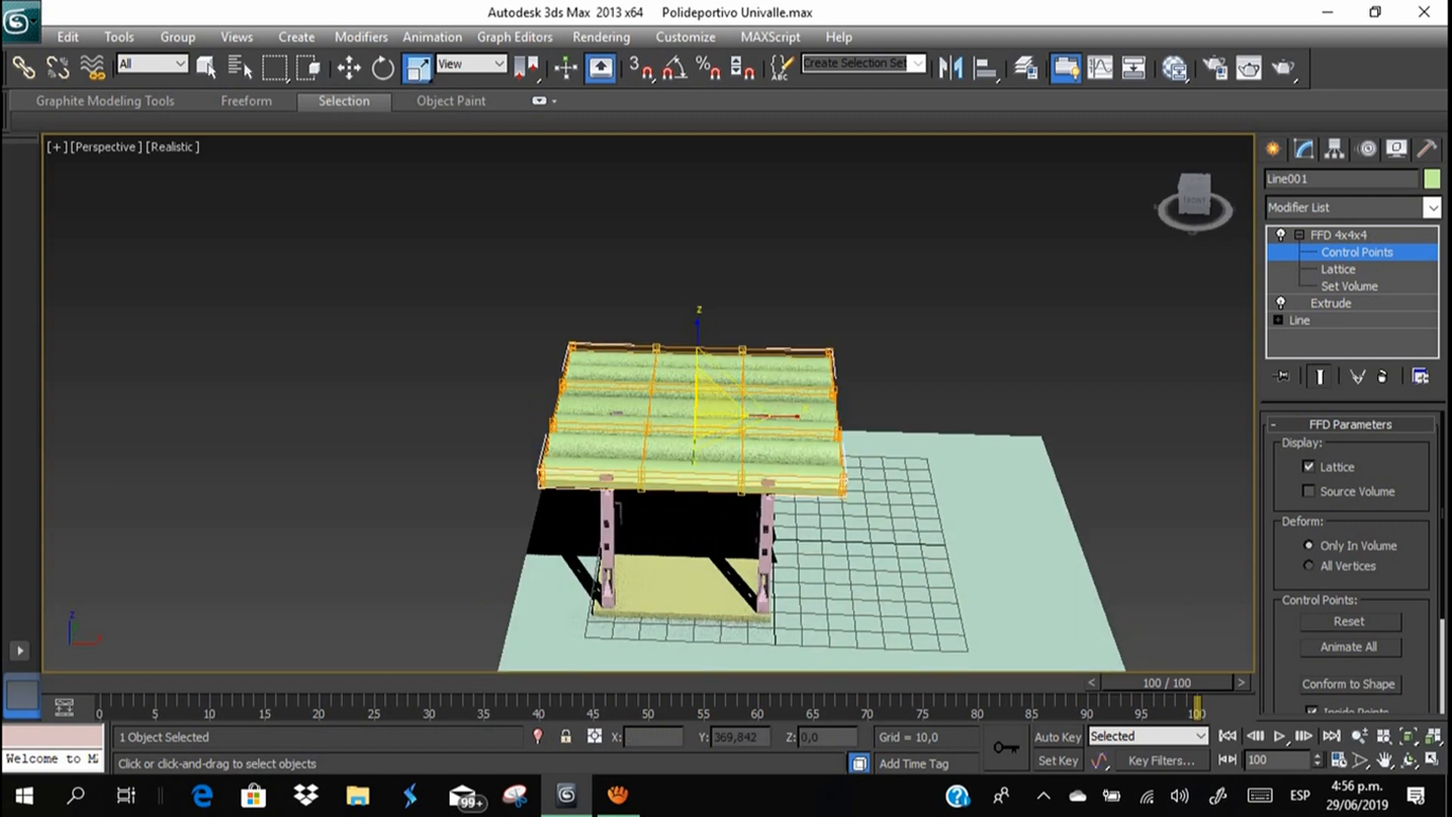
{"action": "left_click_drag", "start_coordinate": [783, 416], "coordinate": [693, 417]}
Raise the middle control points to about Z 88.7, arching the wavy panel into a curved roof.
{"action": "left_click", "coordinate": [350, 68]}
{"action": "middle_click_drag", "start_coordinate": [711, 424], "coordinate": [702, 377]}
{"action": "scroll", "coordinate": [693, 437], "scroll_direction": "up", "scroll_amount": 4}
{"action": "left_click_drag", "start_coordinate": [717, 378], "coordinate": [718, 244]}
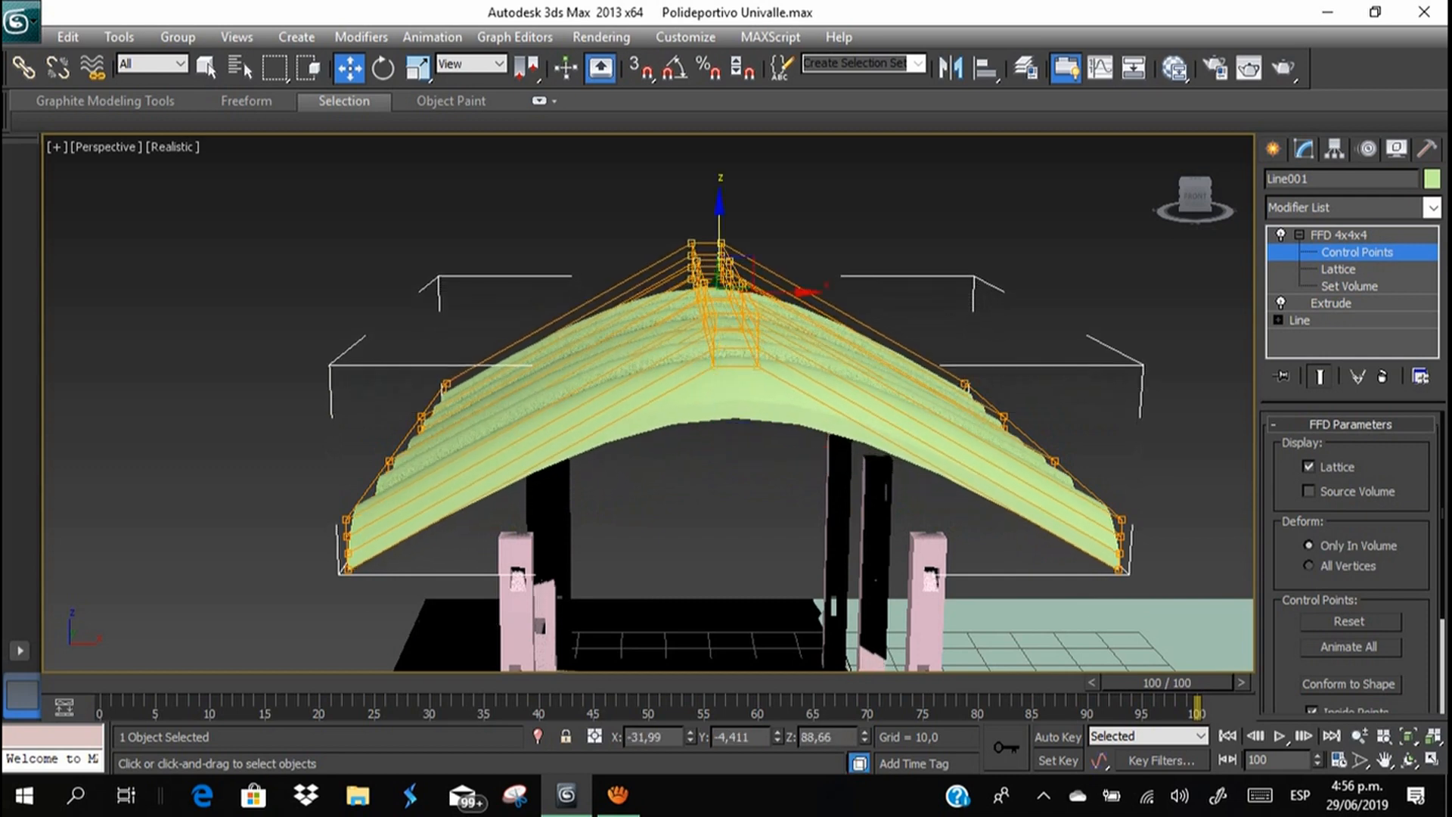
Leave control-point level, lower the arched roof to about Z 49.6 and deselect it.
{"action": "left_click", "coordinate": [1338, 235]}
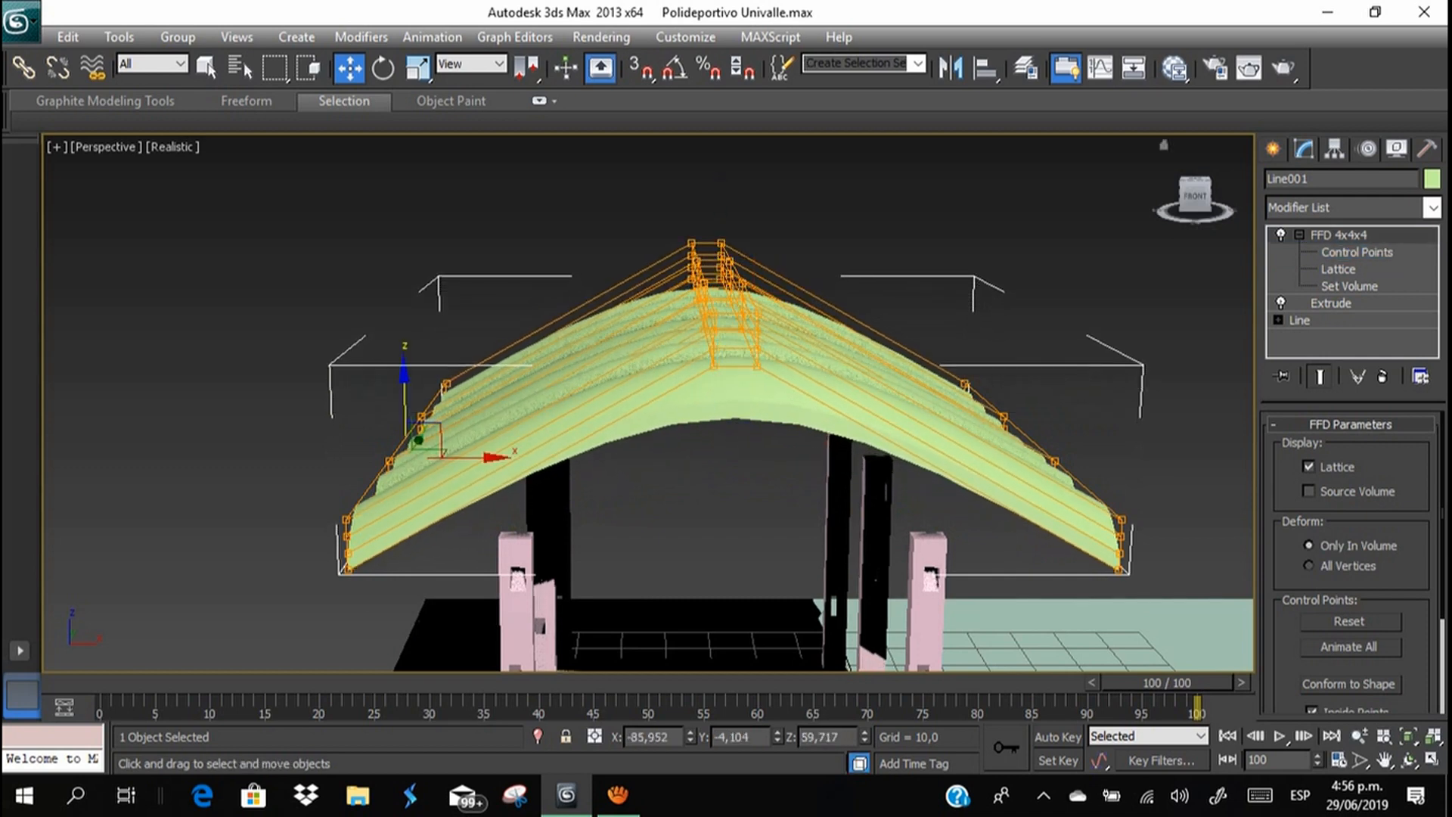
{"action": "left_click", "coordinate": [1299, 234]}
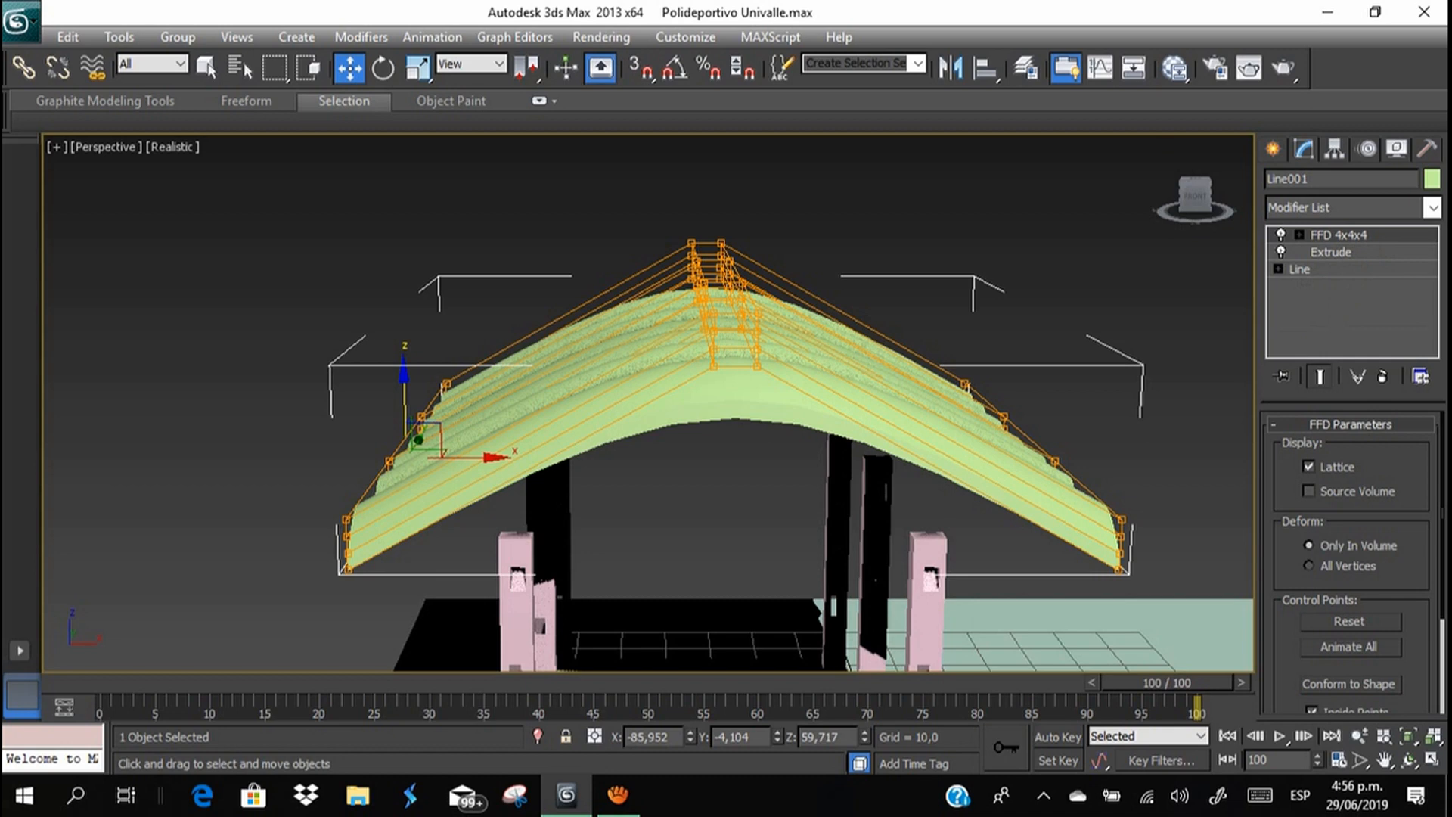
{"action": "left_click", "coordinate": [1300, 268]}
{"action": "left_click", "coordinate": [1330, 252]}
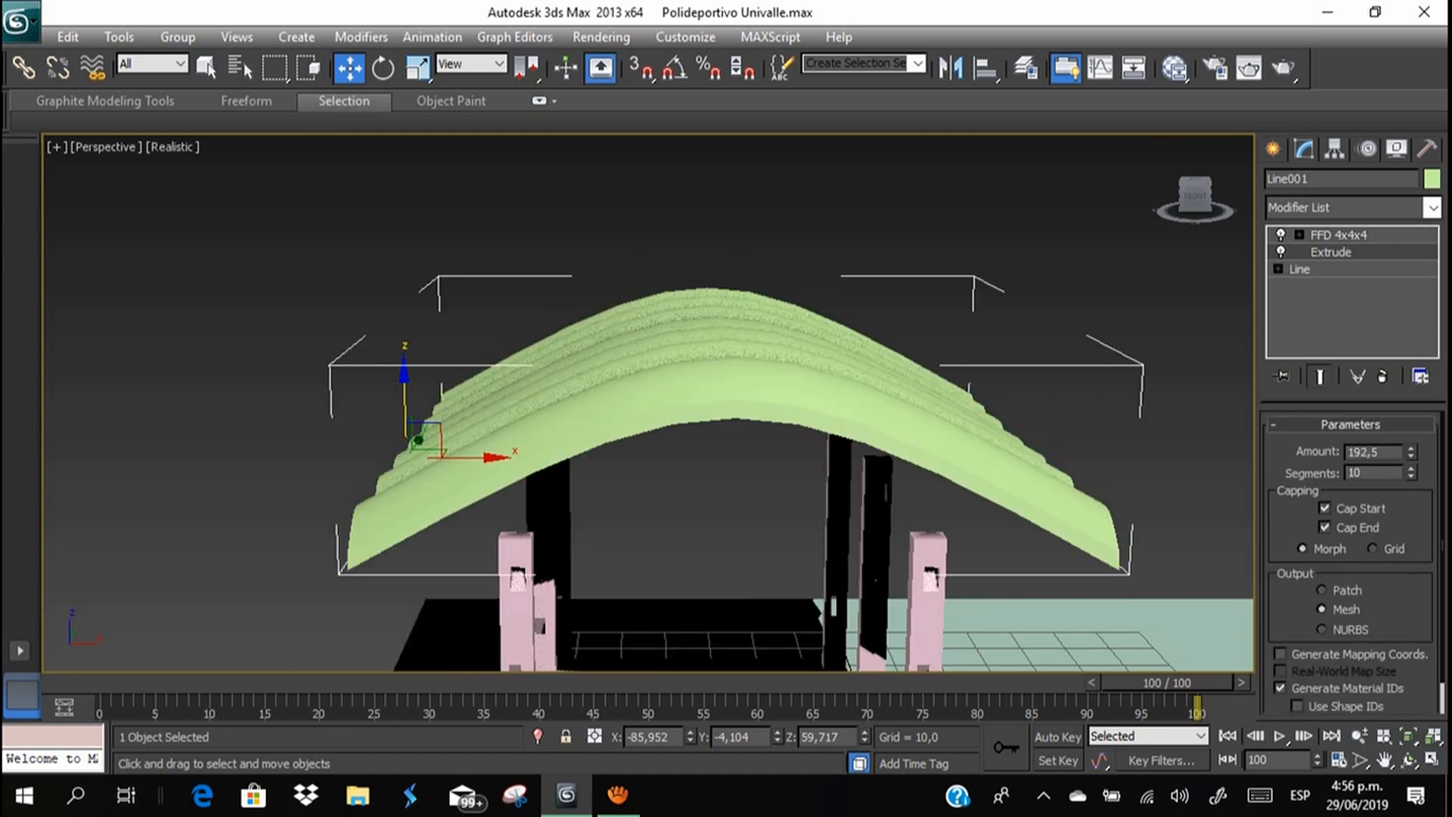
{"action": "middle_click_drag", "start_coordinate": [650, 453], "coordinate": [657, 412], "text": "alt"}
{"action": "left_click_drag", "start_coordinate": [403, 397], "coordinate": [404, 457]}
{"action": "middle_click_drag", "start_coordinate": [681, 454], "coordinate": [401, 446], "text": "alt"}
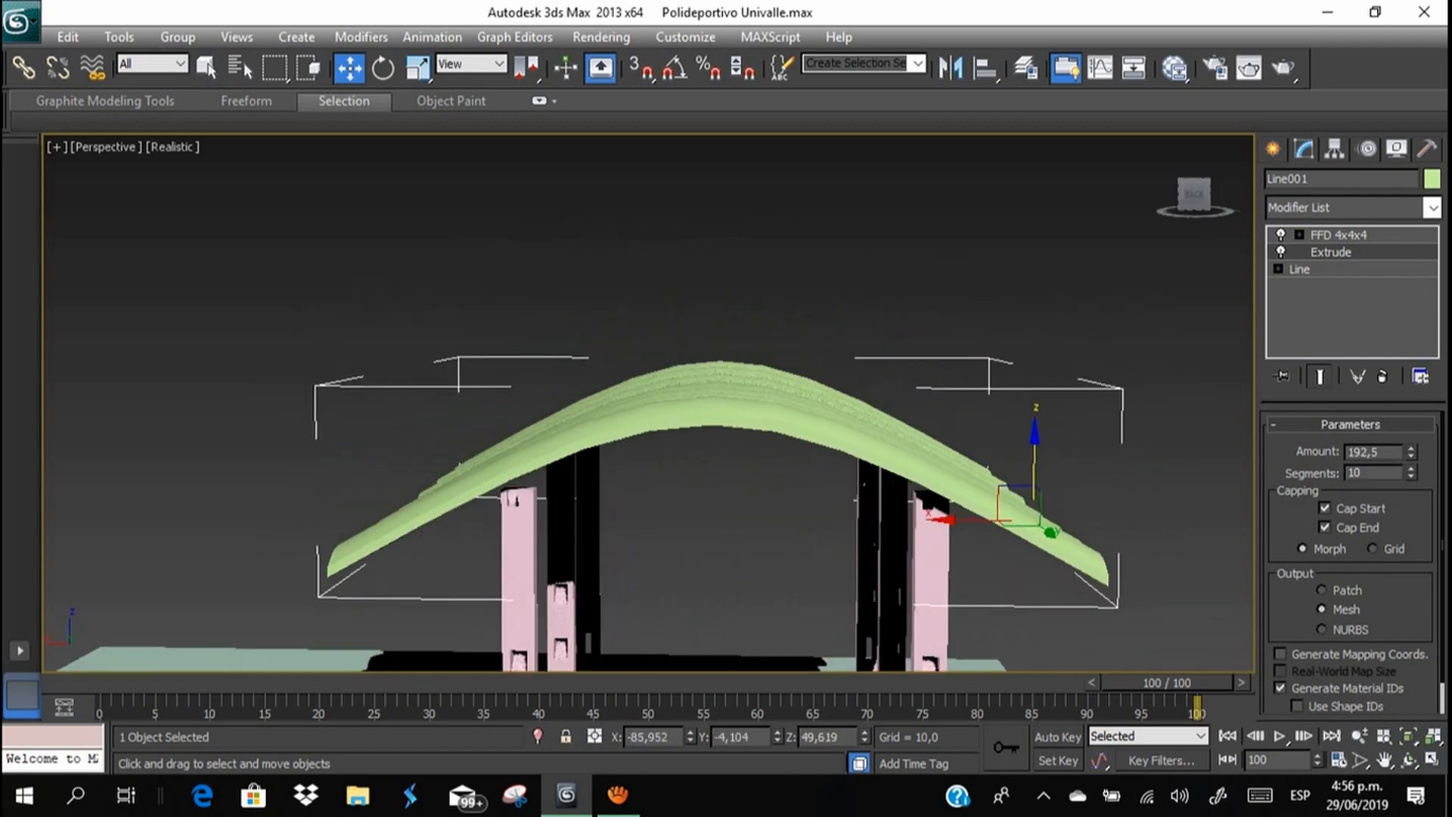
{"action": "scroll", "coordinate": [649, 402], "scroll_direction": "down", "scroll_amount": 5}
{"action": "middle_click_drag", "start_coordinate": [648, 454], "coordinate": [670, 442], "text": "alt"}
{"action": "scroll", "coordinate": [648, 402], "scroll_direction": "up", "scroll_amount": 3}
{"action": "middle_click_drag", "start_coordinate": [795, 356], "coordinate": [1105, 390], "text": "alt"}
{"action": "left_click", "coordinate": [1135, 348]}
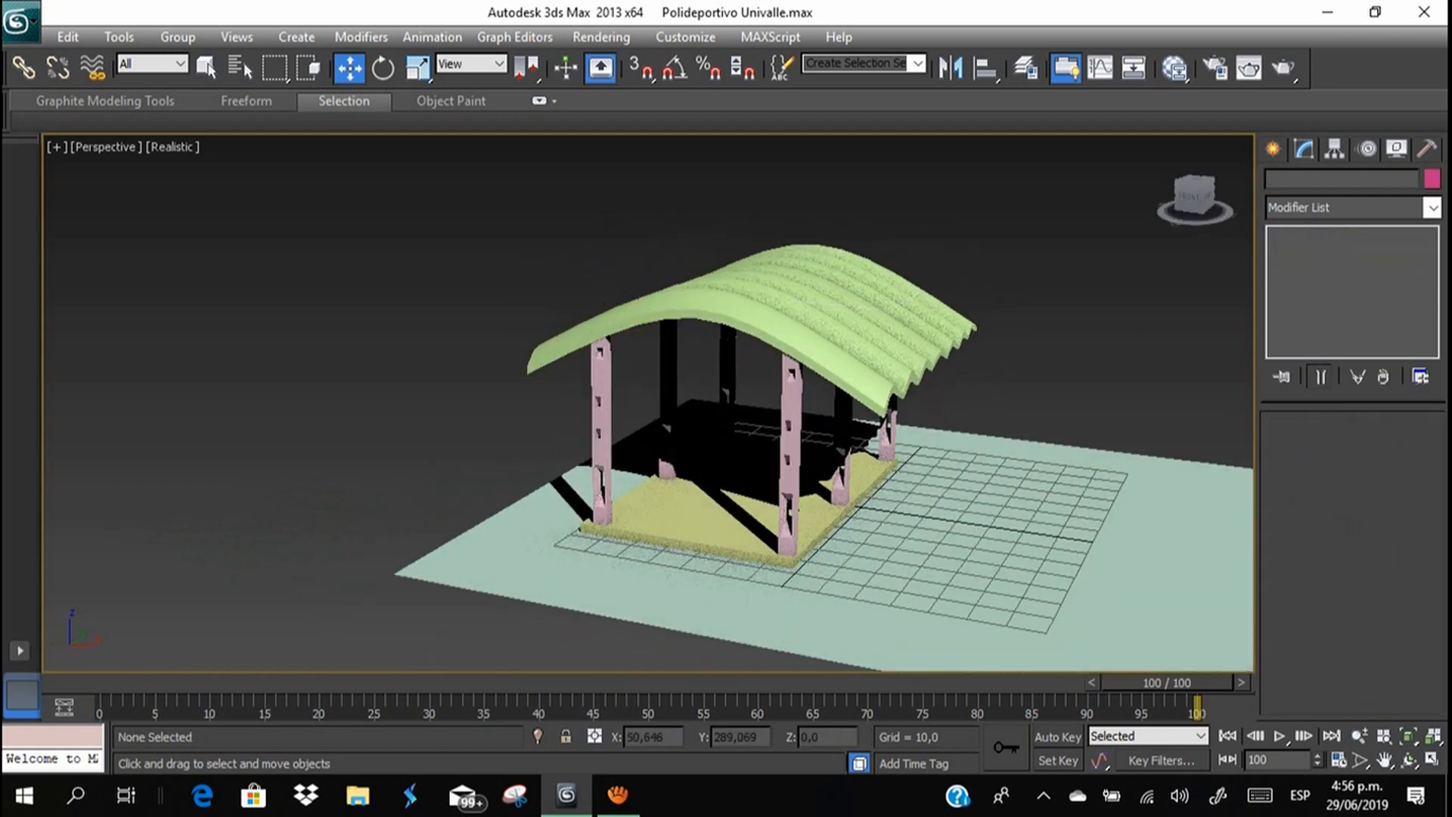
Reselect the arched roof and set its Extrude modifier's segments to 1.
{"action": "left_click", "coordinate": [870, 318]}
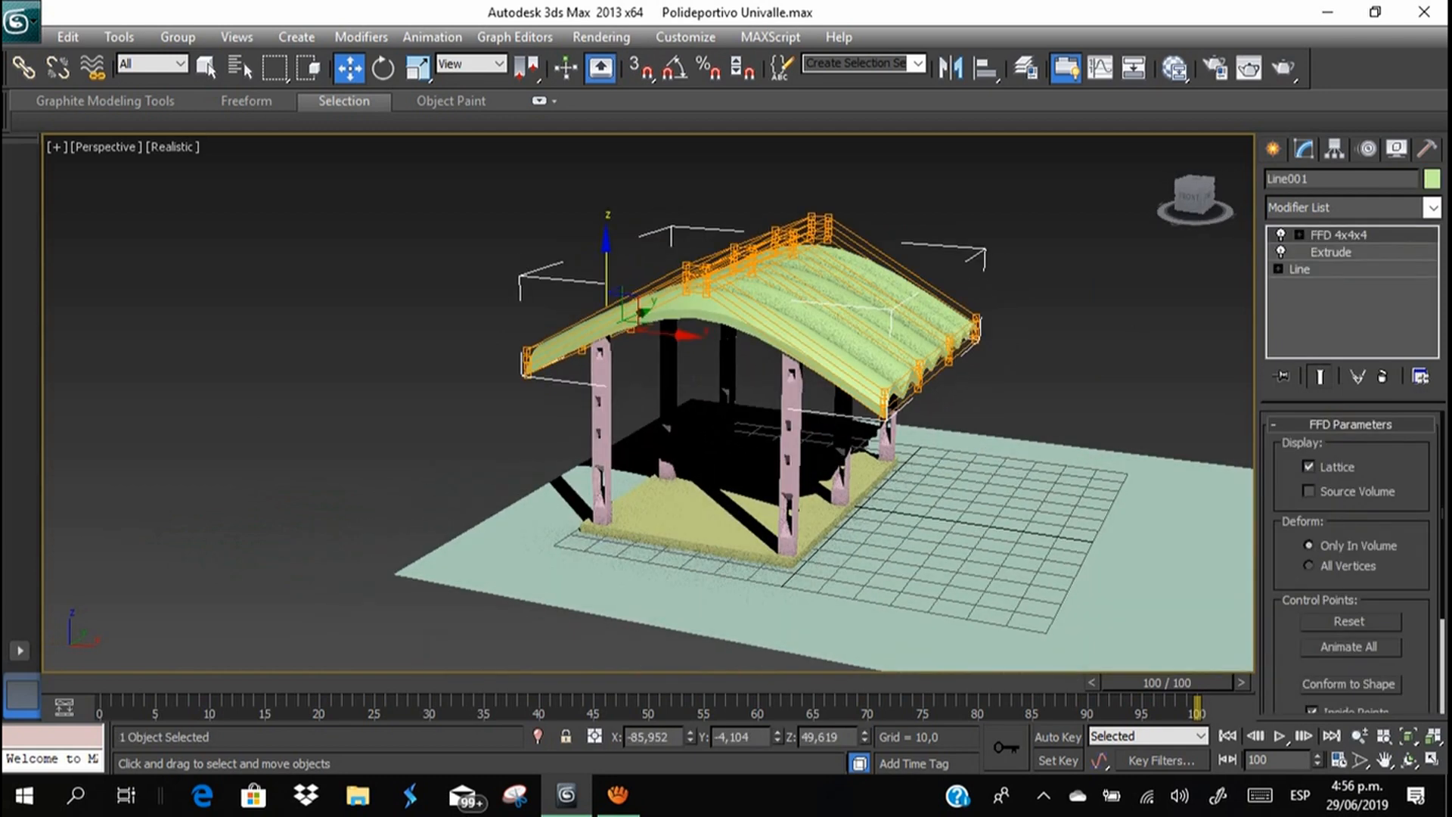
{"action": "left_click", "coordinate": [1332, 252]}
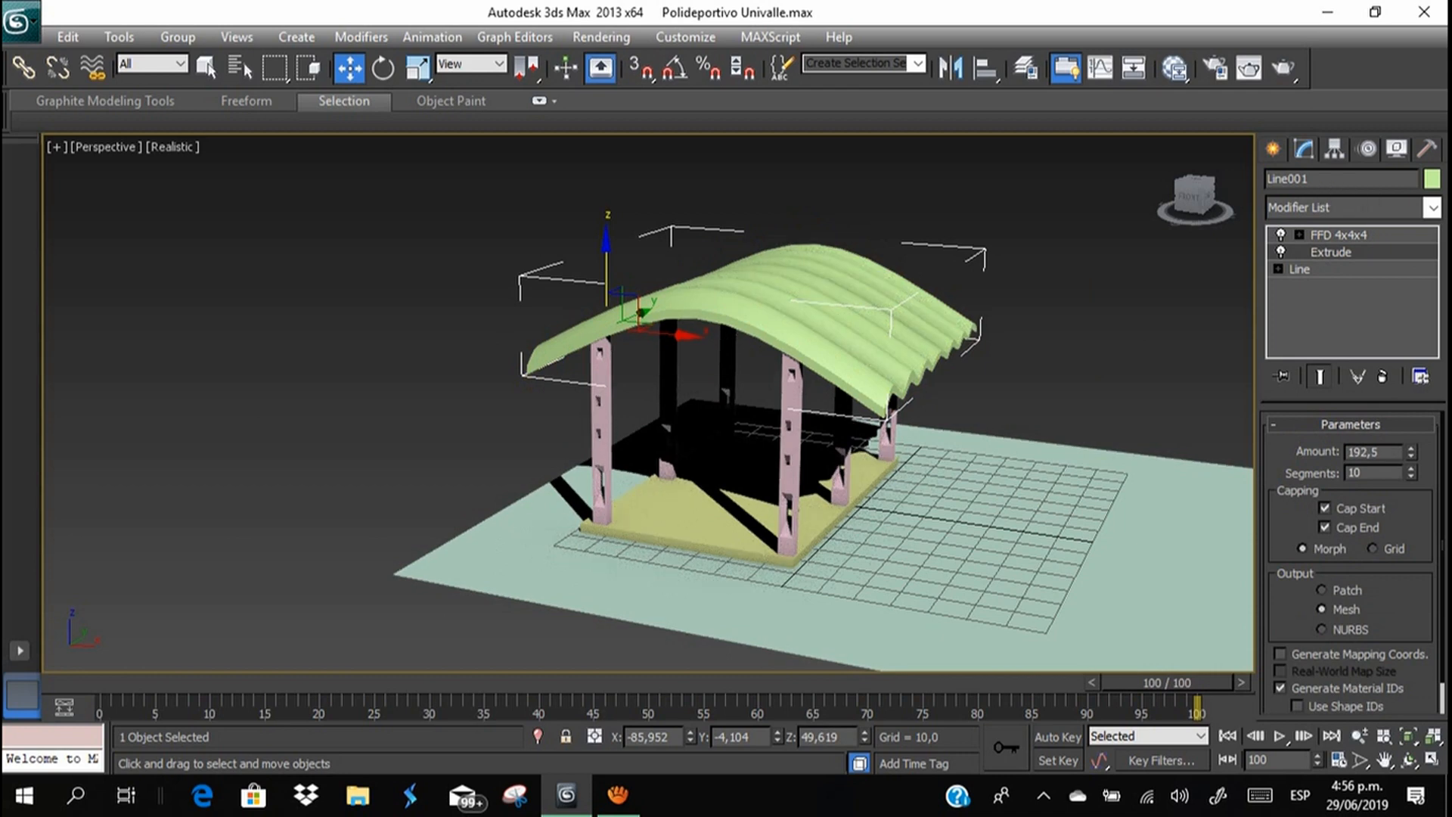
{"action": "key", "text": "BackSpace"}
{"action": "key", "text": "Return"}
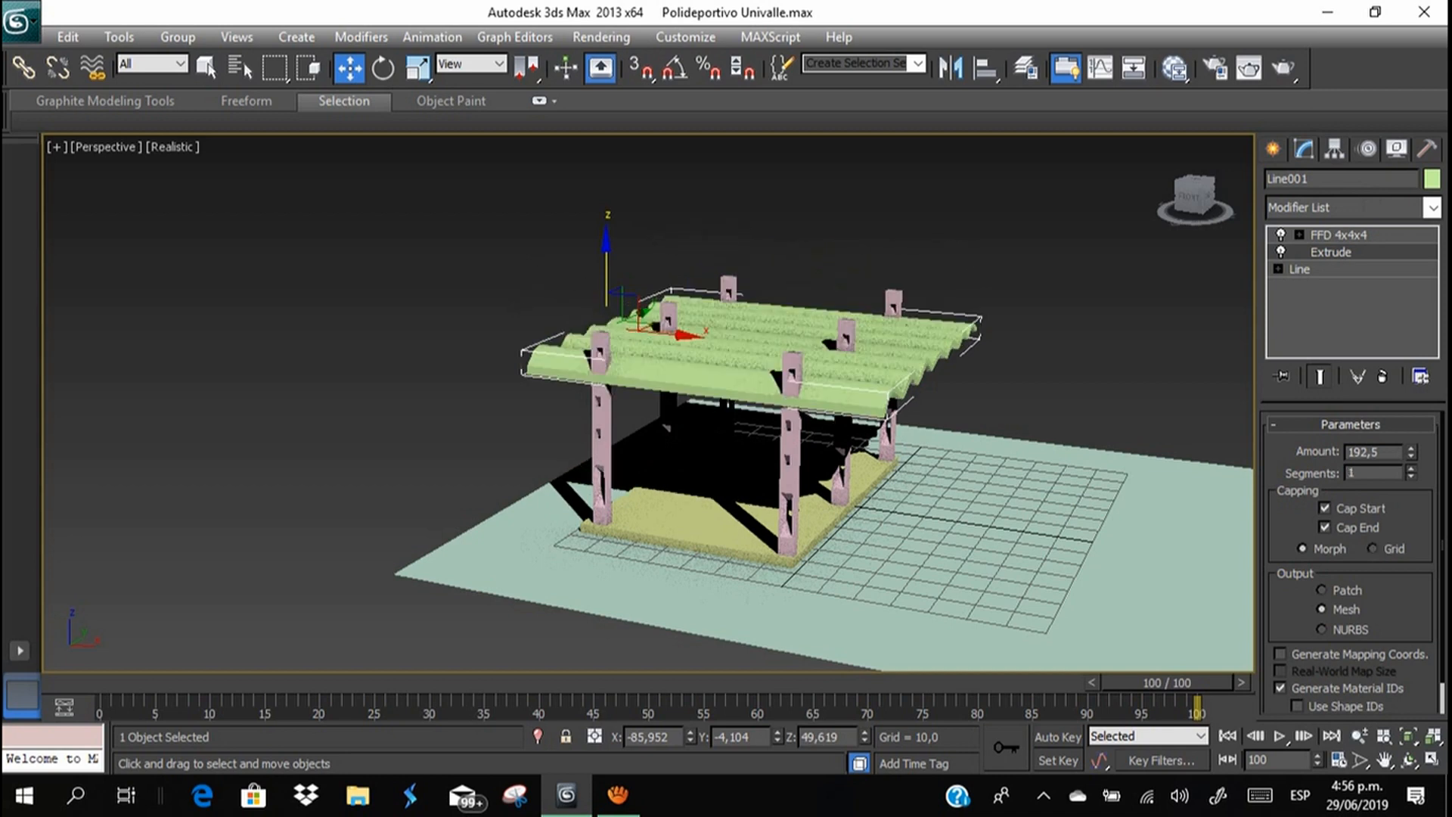
Set the roof's Extrude segments to 14 so the FFD arch is smooth, and save the scene.
{"action": "left_click", "coordinate": [1412, 469]}
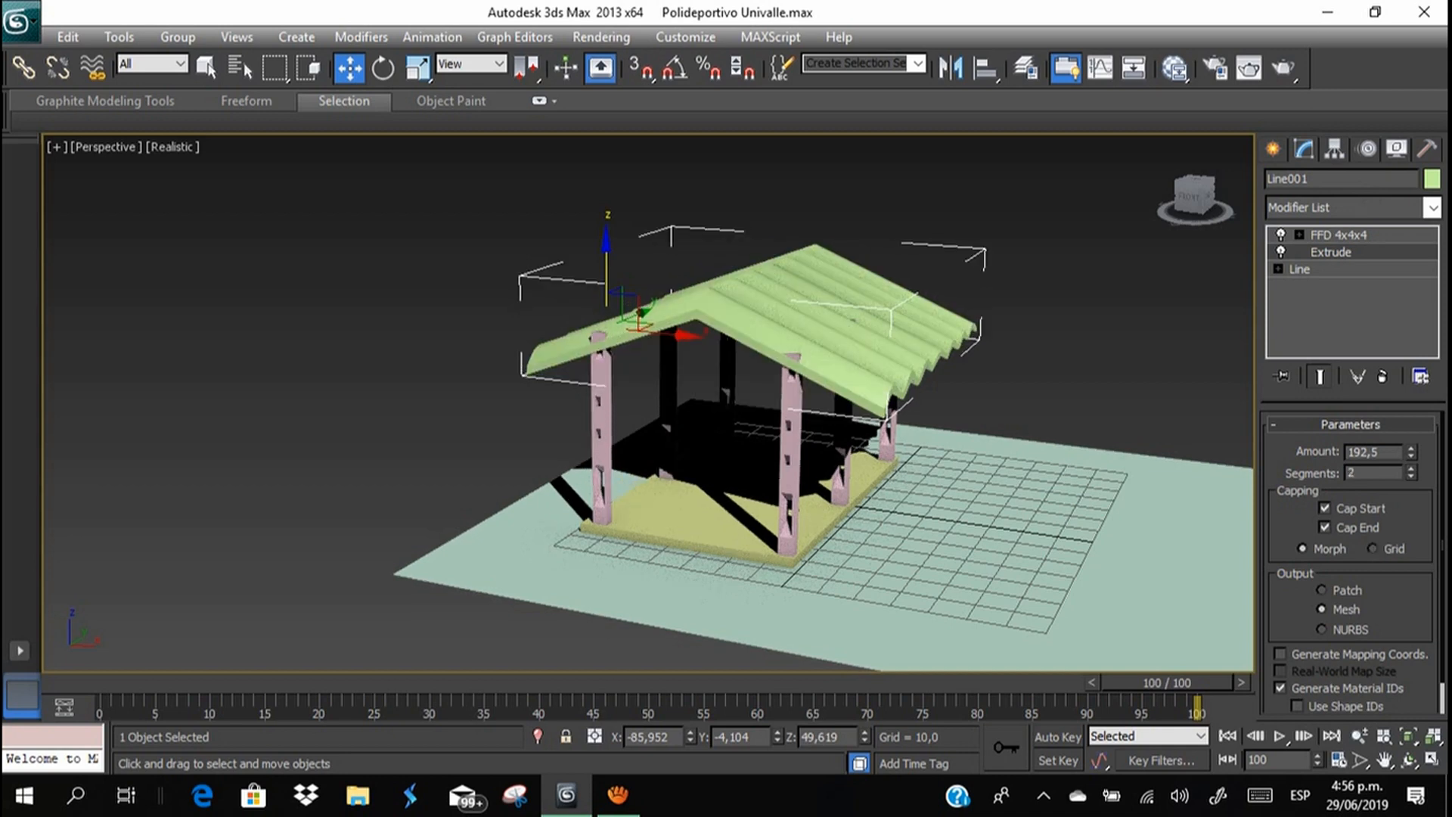
{"action": "left_click_drag", "start_coordinate": [1411, 469], "coordinate": [1412, 449]}
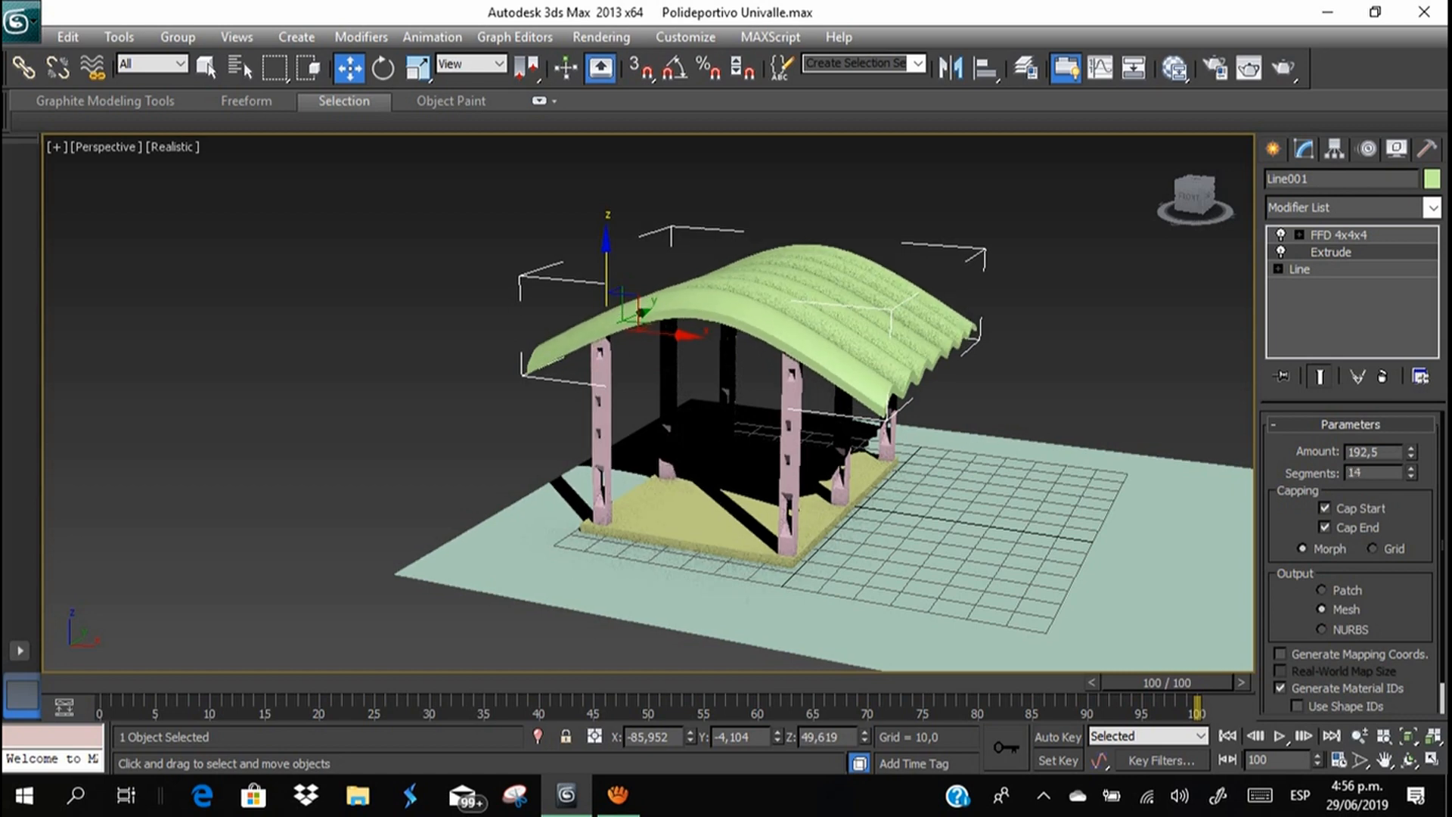
{"action": "middle_click_drag", "start_coordinate": [793, 512], "coordinate": [828, 496], "text": "alt"}
{"action": "middle_click_drag", "start_coordinate": [979, 506], "coordinate": [953, 529], "text": "alt"}
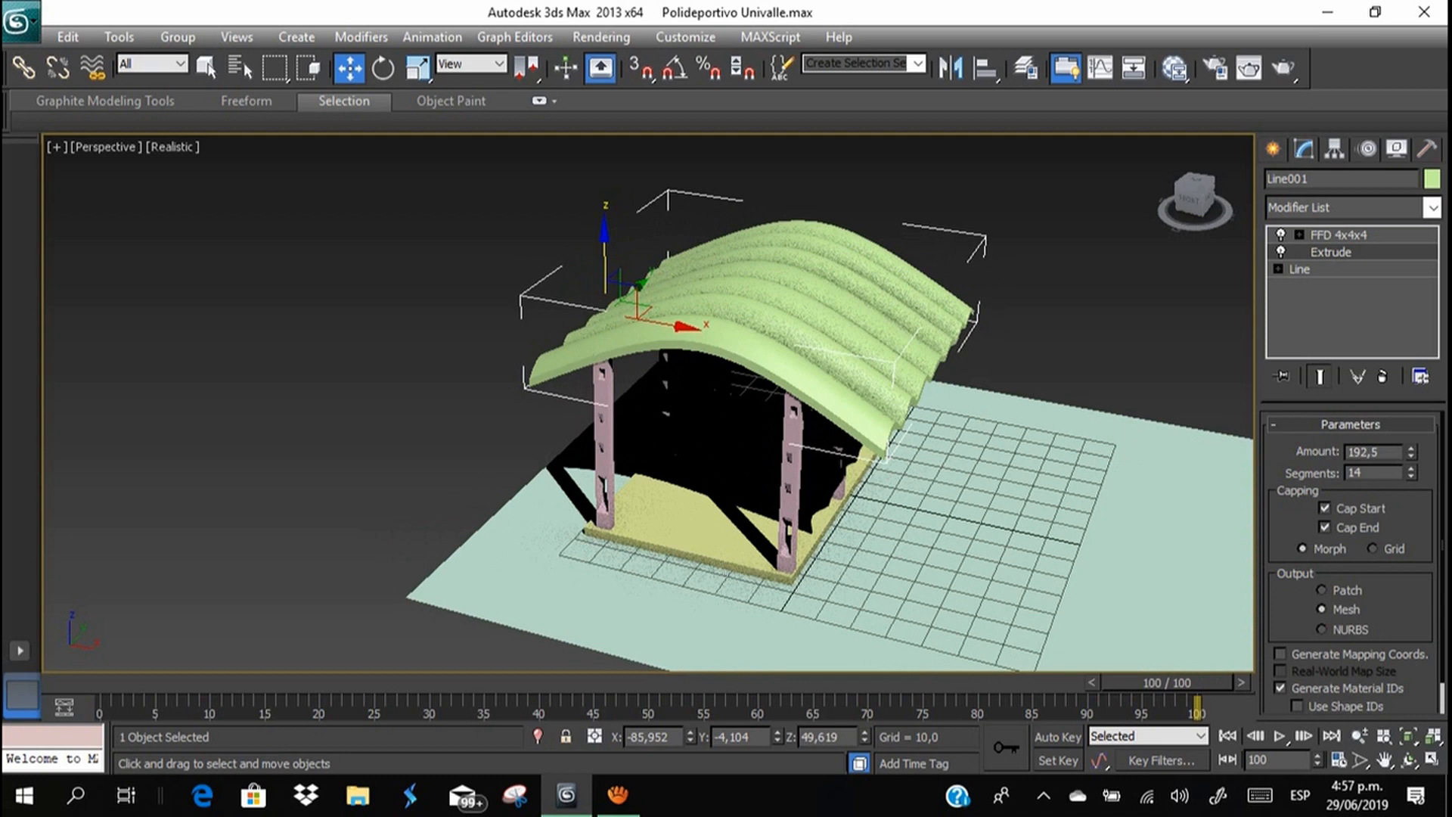
{"action": "left_click", "coordinate": [16, 21]}
{"action": "left_click", "coordinate": [53, 215]}
Examine the arched roof, perforated posts and base slab up close and from different angles.
{"action": "scroll", "coordinate": [658, 507], "scroll_direction": "up", "scroll_amount": 5}
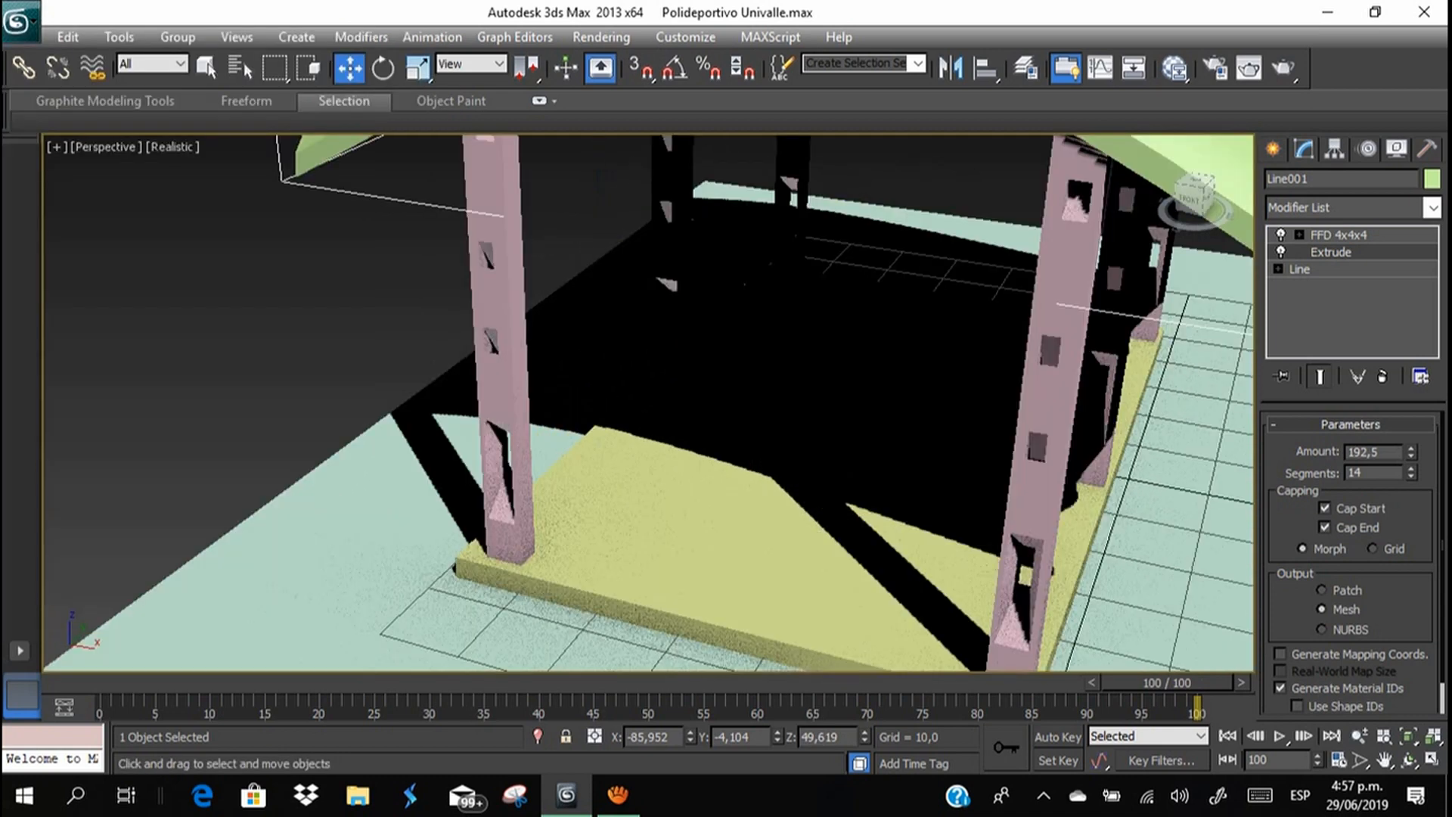
{"action": "scroll", "coordinate": [659, 454], "scroll_direction": "down", "scroll_amount": 5}
{"action": "mouse_move", "coordinate": [658, 454]}
{"action": "middle_mouse_down", "text": "alt"}
{"action": "mouse_move", "coordinate": [704, 378]}
{"action": "mouse_move", "coordinate": [779, 367]}
{"action": "mouse_move", "coordinate": [711, 379]}
{"action": "mouse_move", "coordinate": [639, 453]}
{"action": "middle_mouse_up", "text": "alt"}
{"action": "left_click", "coordinate": [946, 303]}
{"action": "middle_click_drag", "start_coordinate": [945, 303], "coordinate": [976, 345], "text": "alt"}
{"action": "middle_click_drag", "start_coordinate": [606, 424], "coordinate": [680, 345], "text": "alt"}
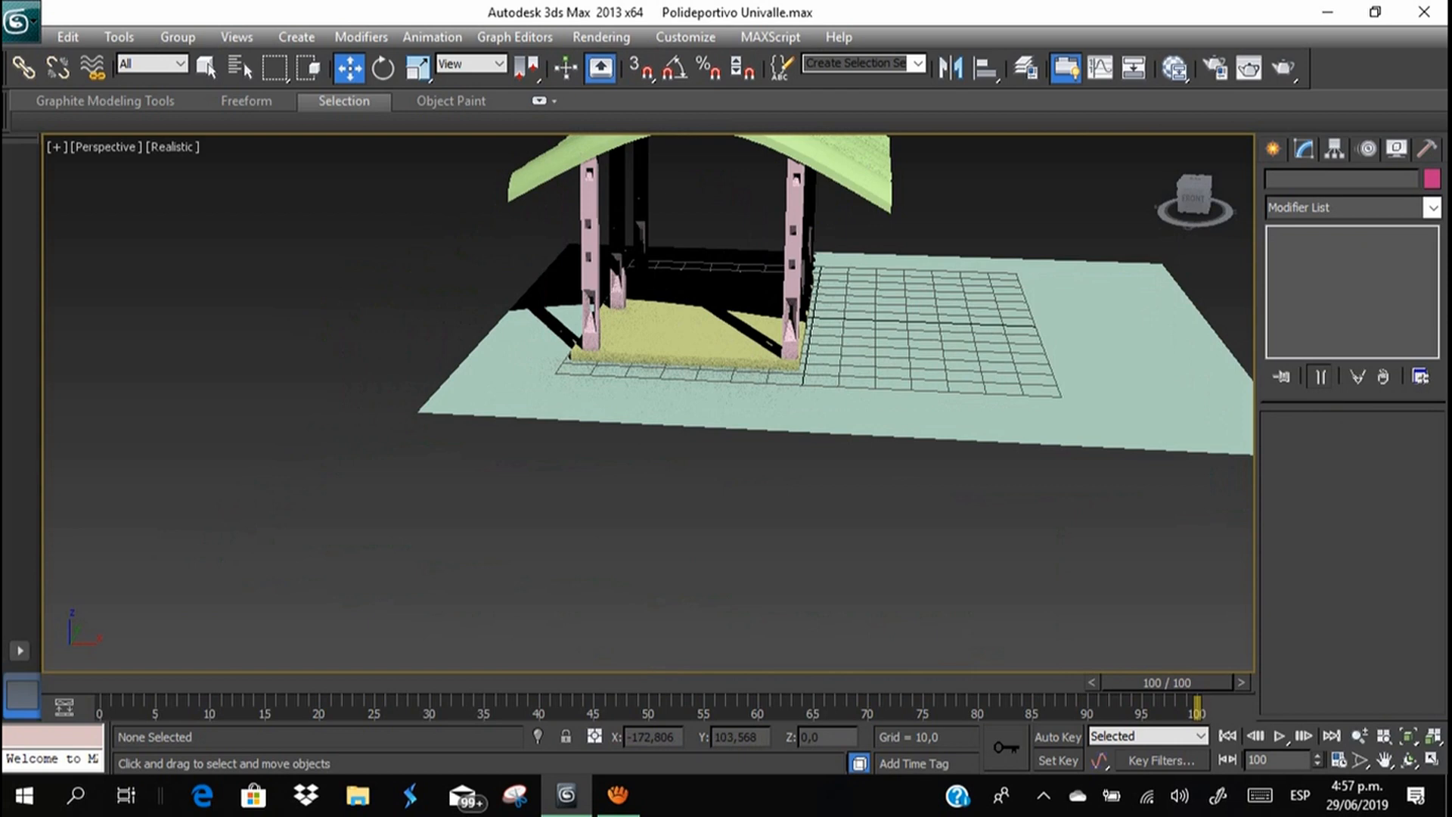
{"action": "left_click", "coordinate": [681, 344]}
{"action": "key", "text": "z"}
{"action": "scroll", "coordinate": [649, 402], "scroll_direction": "down", "scroll_amount": 8}
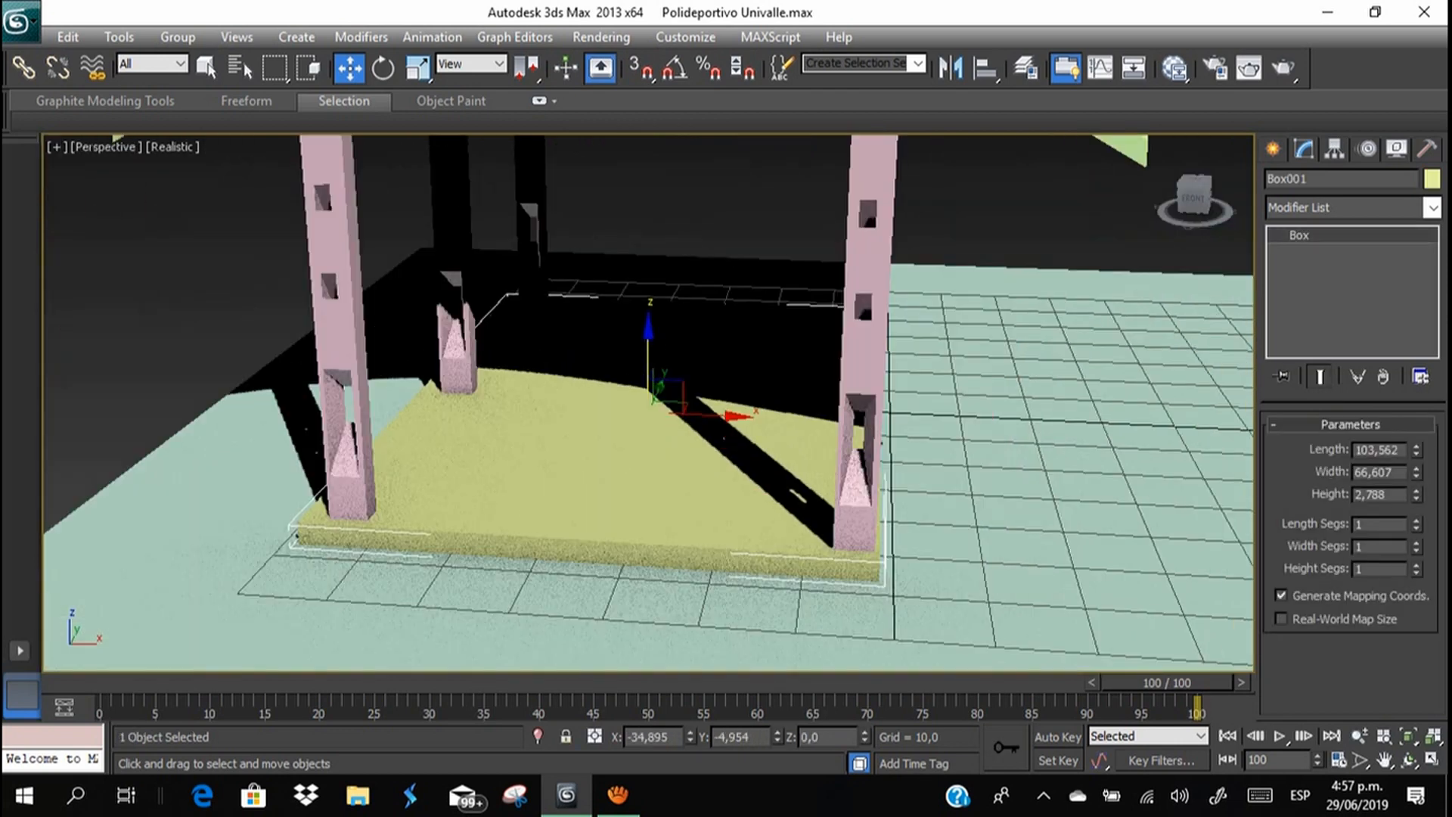
{"action": "middle_click_drag", "start_coordinate": [648, 403], "coordinate": [609, 405]}
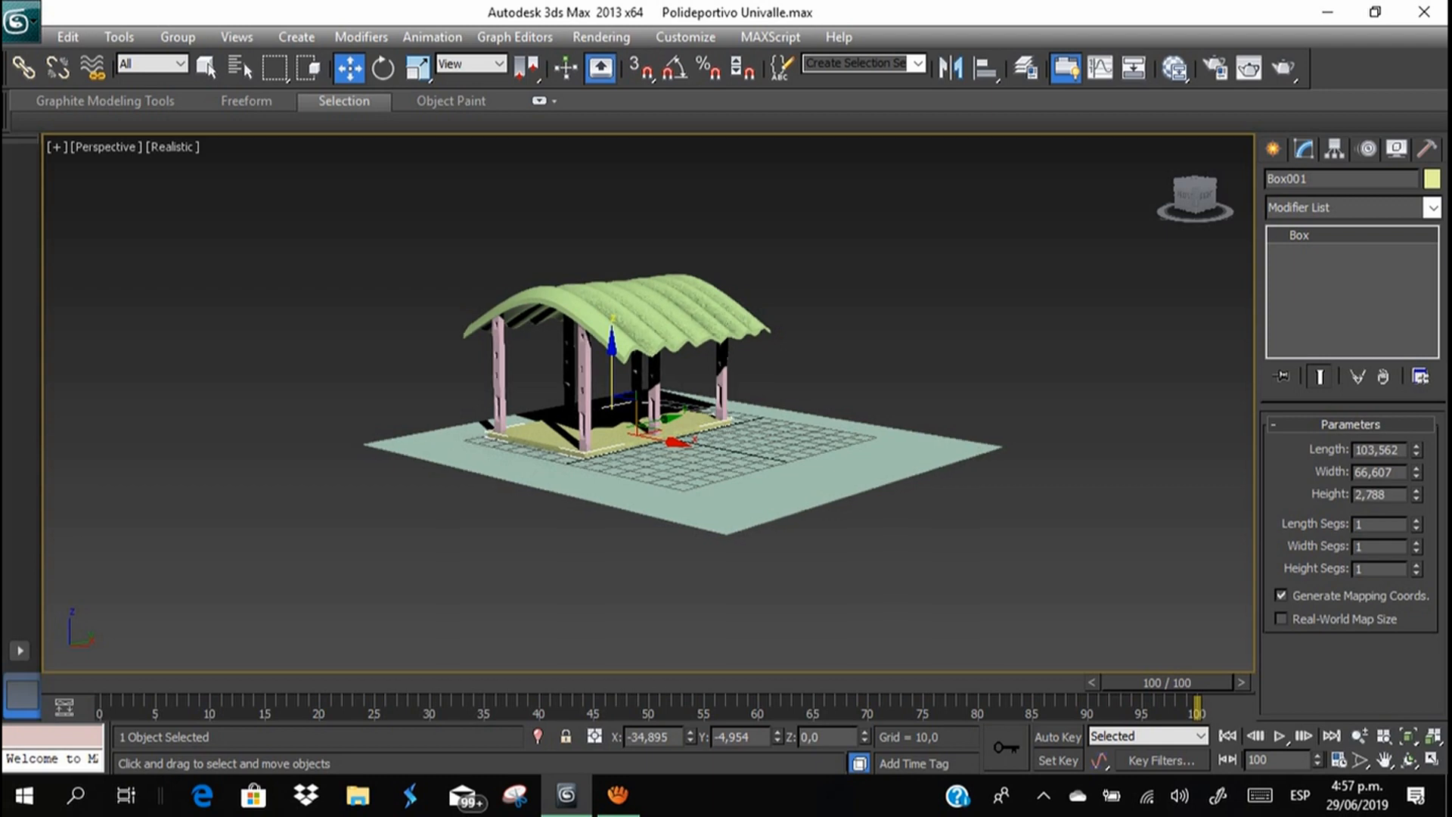
{"action": "left_click", "coordinate": [618, 794]}
{"action": "left_click", "coordinate": [966, 507]}
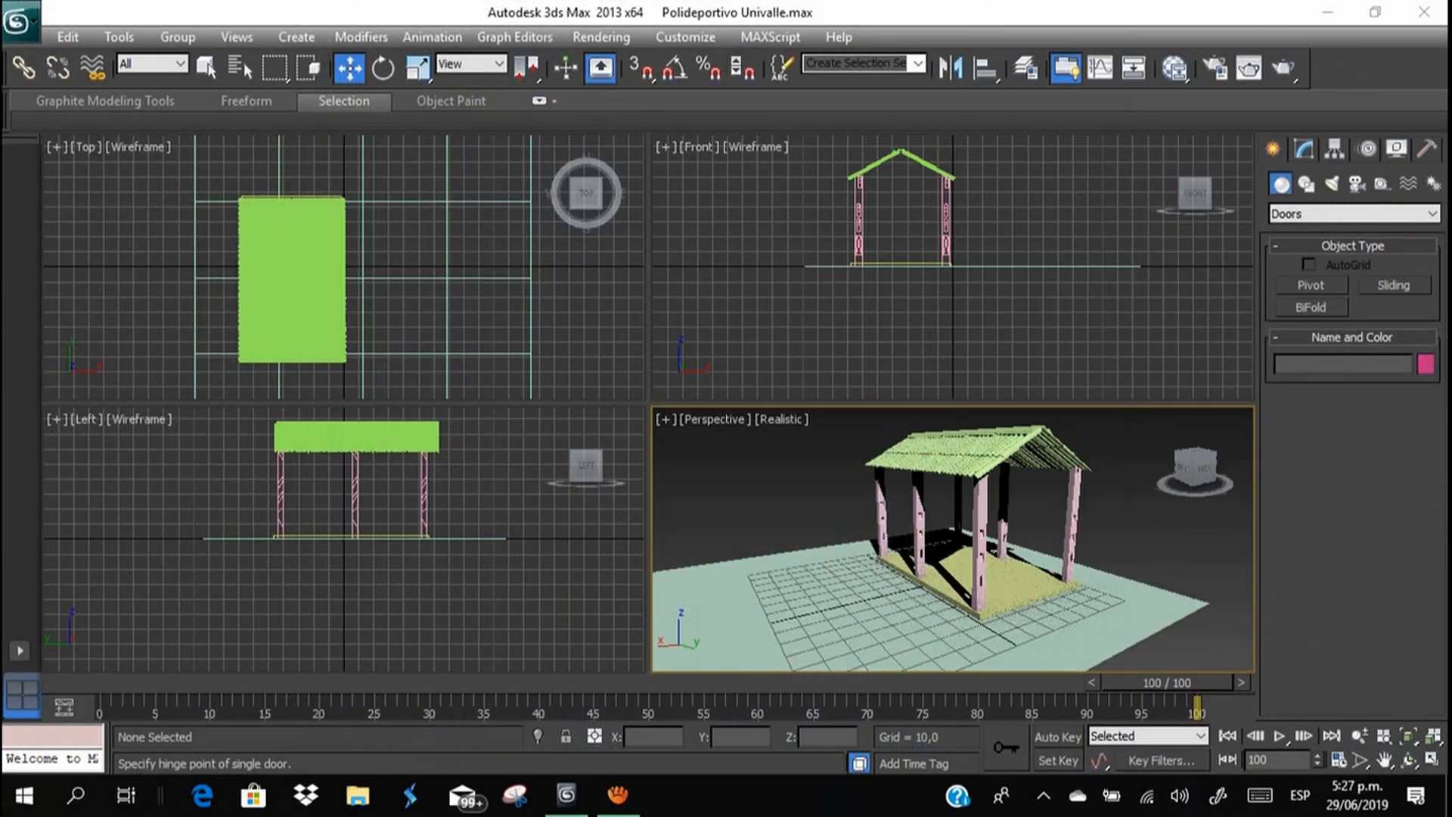
Examine the gabled-roof building and its ground plane from several sides in the Perspective view.
{"action": "middle_click_drag", "start_coordinate": [801, 481], "coordinate": [764, 470]}
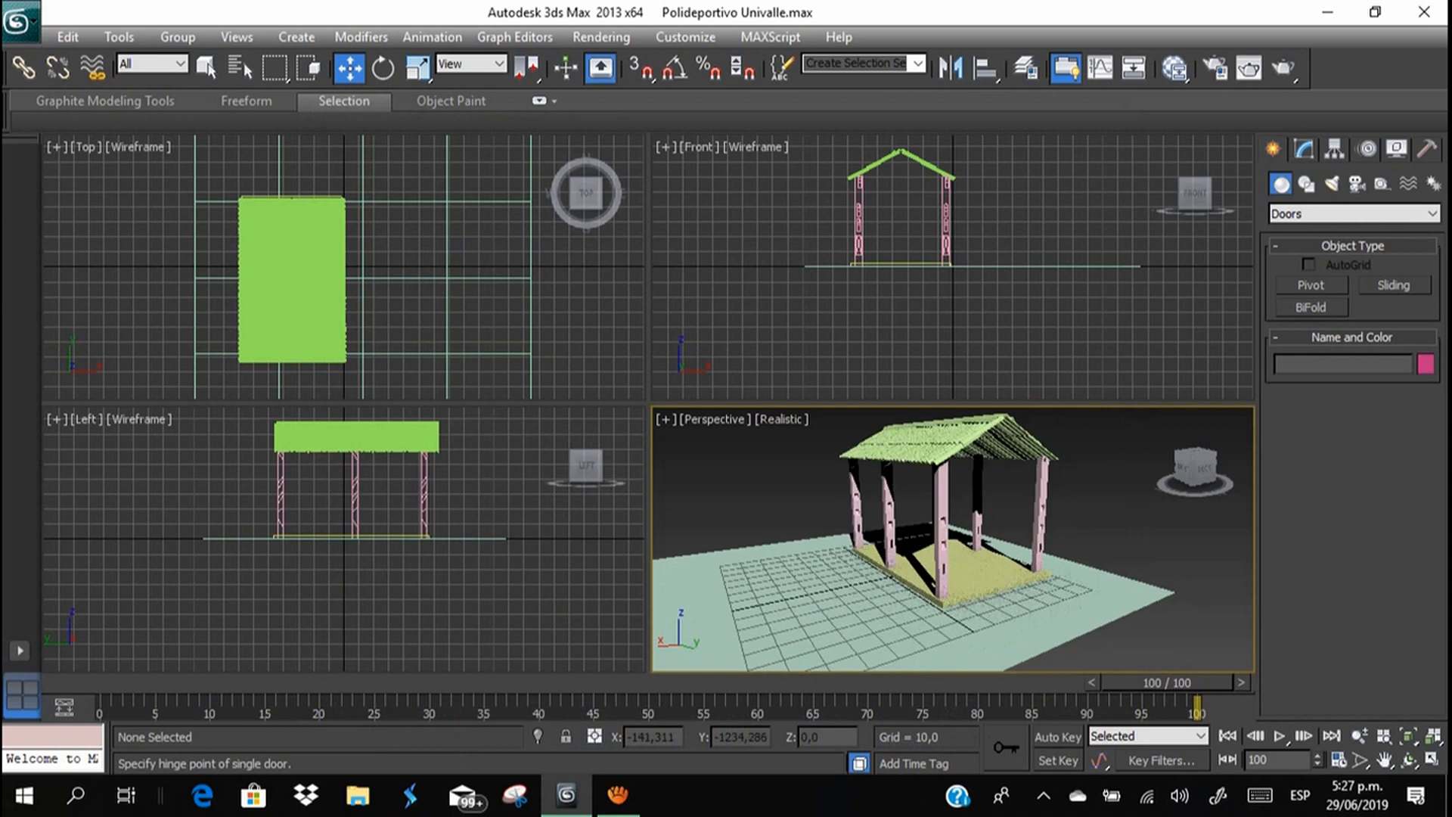
{"action": "scroll", "coordinate": [958, 521], "scroll_direction": "down", "scroll_amount": 1}
{"action": "scroll", "coordinate": [957, 520], "scroll_direction": "up", "scroll_amount": 1}
{"action": "middle_click_drag", "start_coordinate": [1189, 475], "coordinate": [1147, 496]}
{"action": "mouse_move", "coordinate": [1196, 468]}
{"action": "left_mouse_down"}
{"action": "mouse_move", "coordinate": [1189, 484]}
{"action": "mouse_move", "coordinate": [1203, 470]}
{"action": "left_mouse_up"}
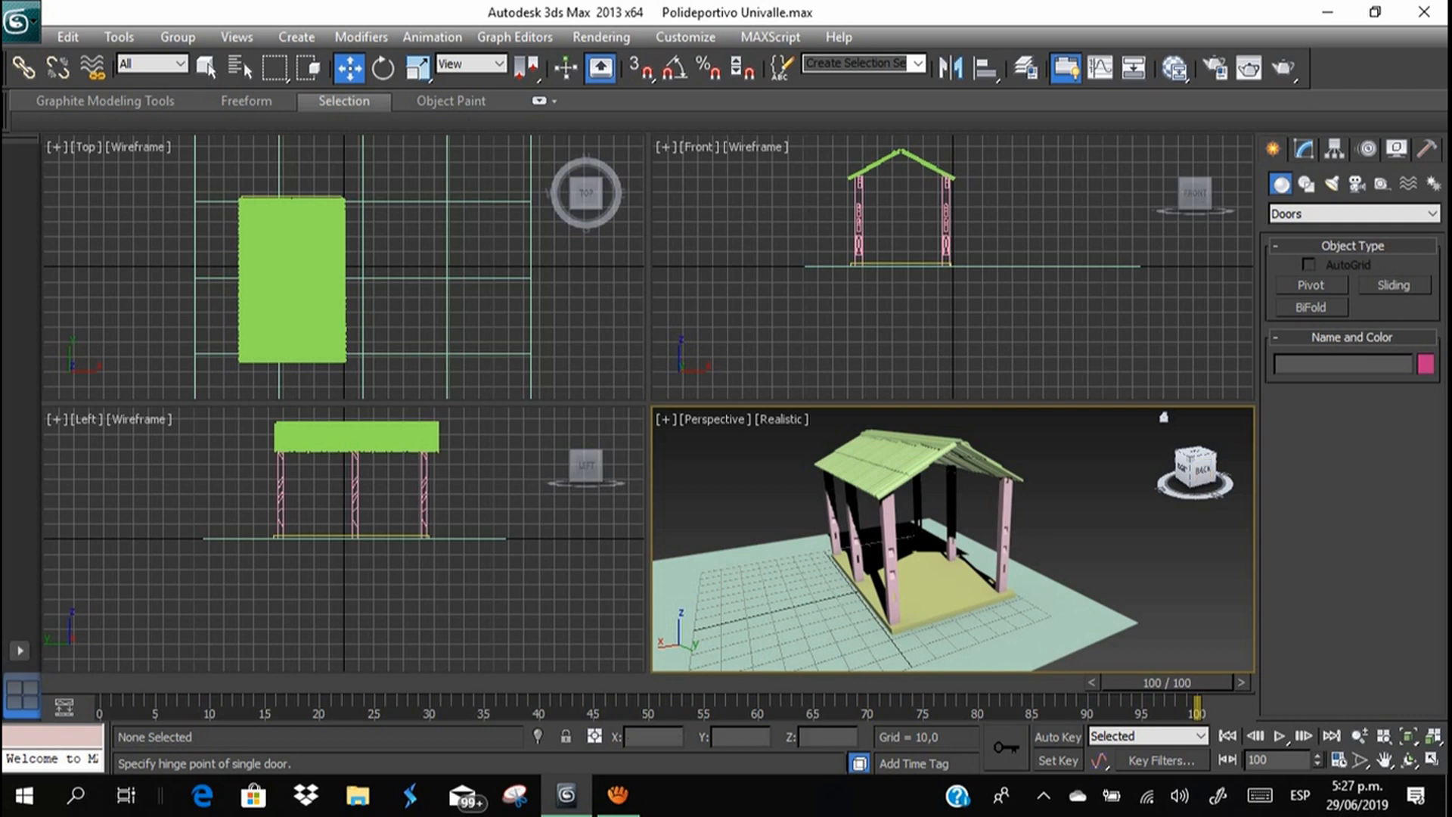
{"action": "scroll", "coordinate": [908, 529], "scroll_direction": "down", "scroll_amount": 3}
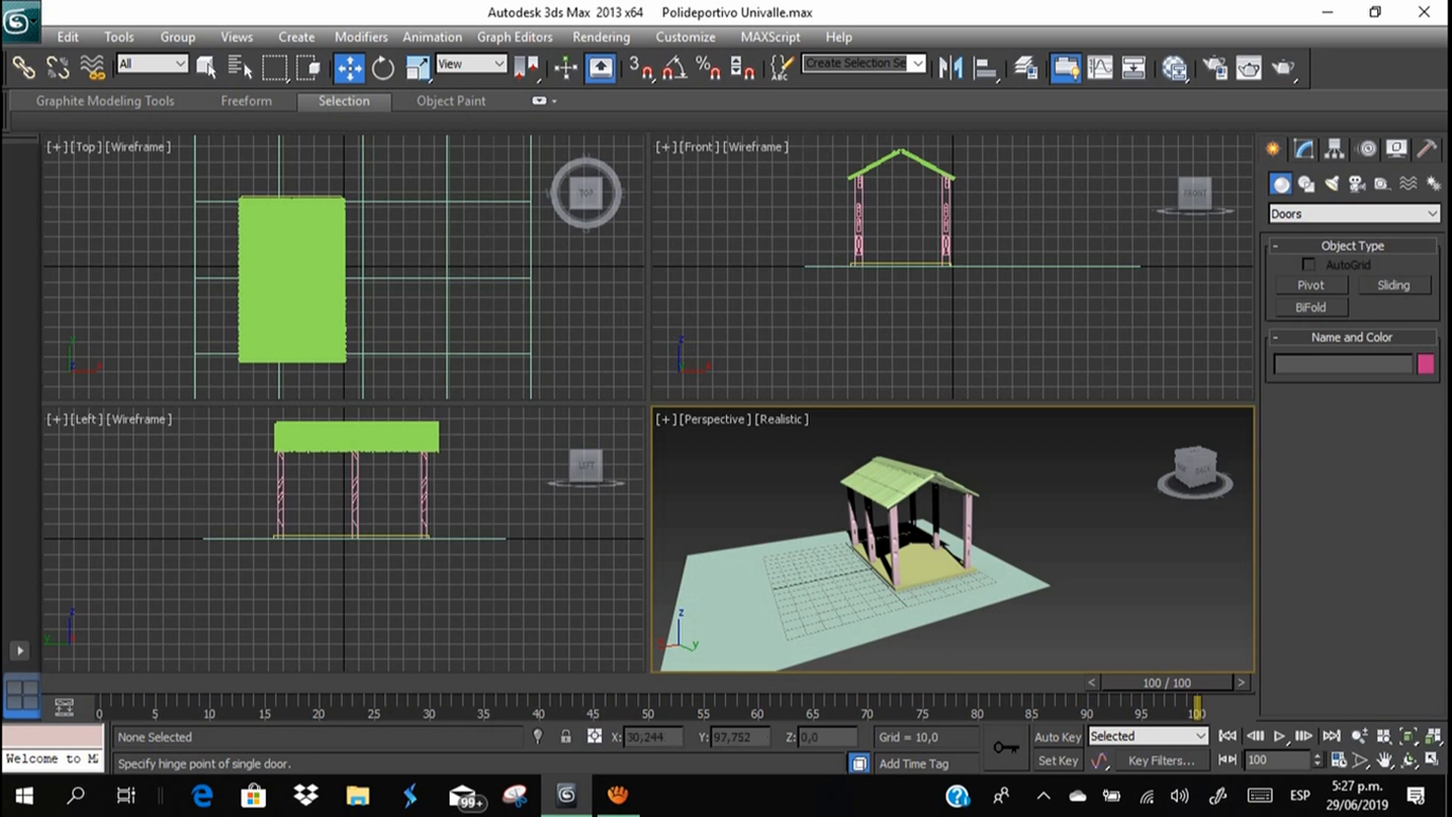
{"action": "middle_click_drag", "start_coordinate": [1029, 581], "coordinate": [1074, 586], "text": "alt"}
{"action": "middle_click_drag", "start_coordinate": [953, 537], "coordinate": [1005, 555], "text": "alt"}
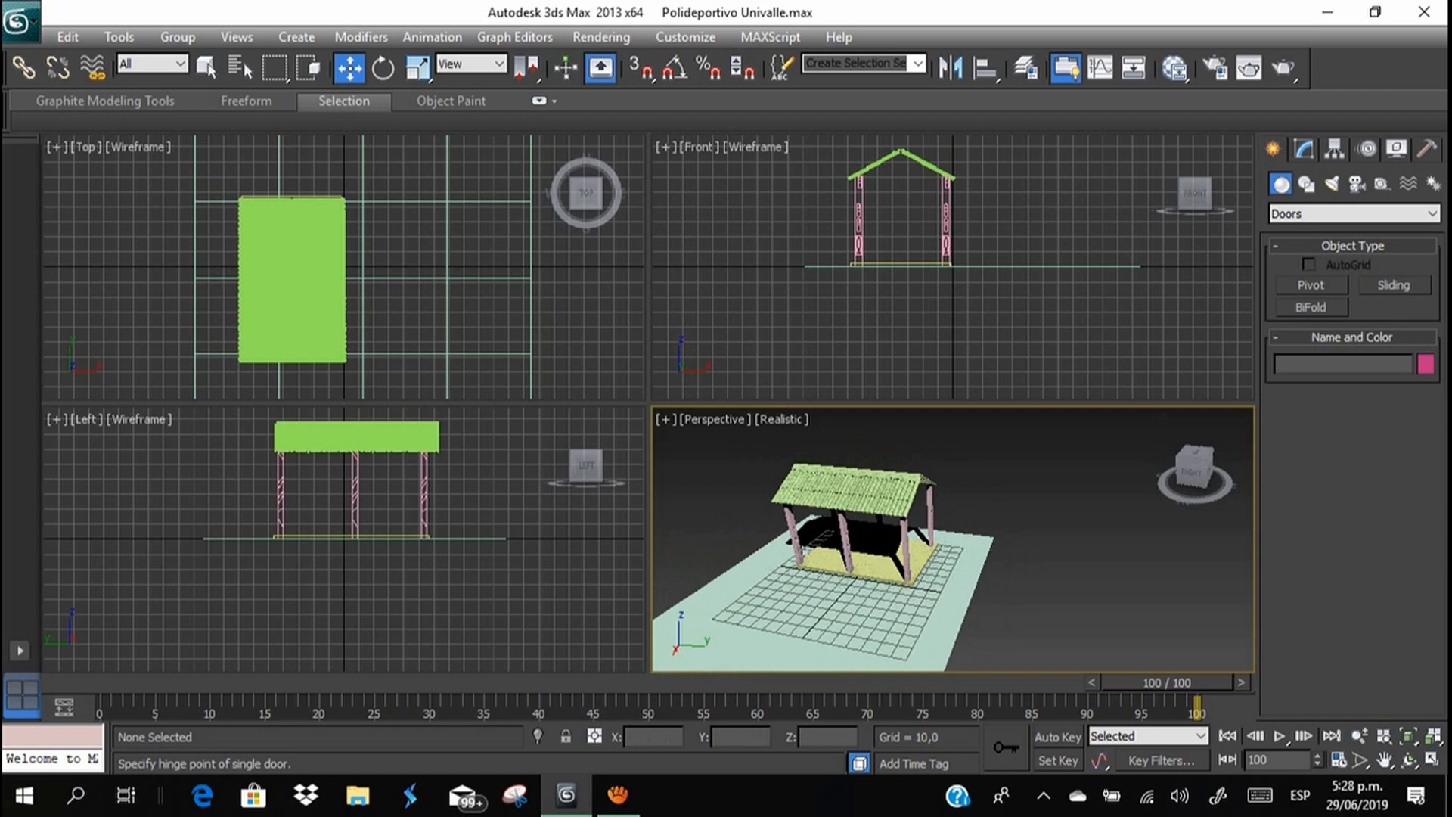
Create a standard Target camera in the Perspective view, placed away from the building and aimed at its slab.
{"action": "left_click", "coordinate": [1357, 184]}
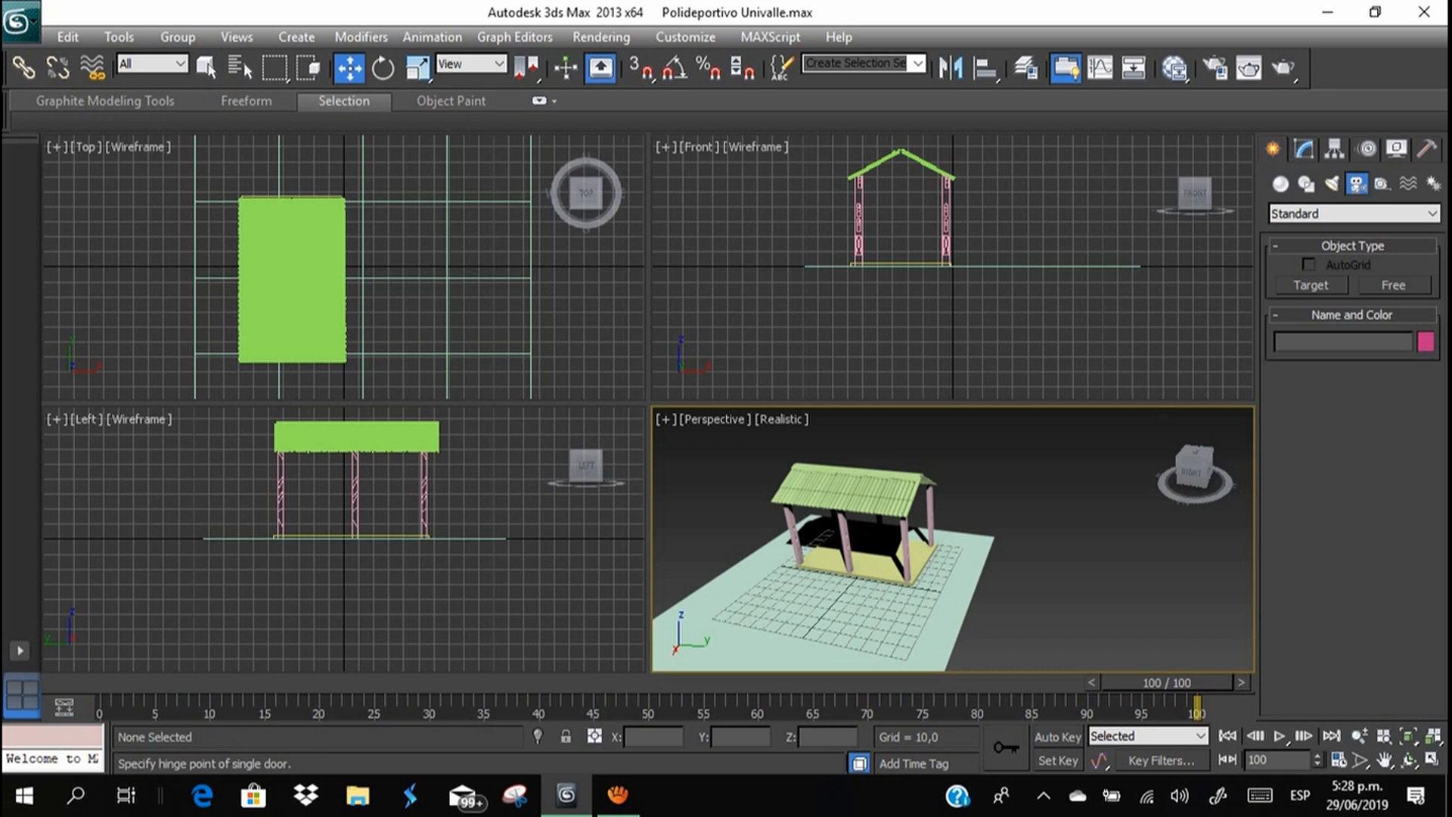
{"action": "middle_click_drag", "start_coordinate": [975, 507], "coordinate": [921, 549], "text": "alt"}
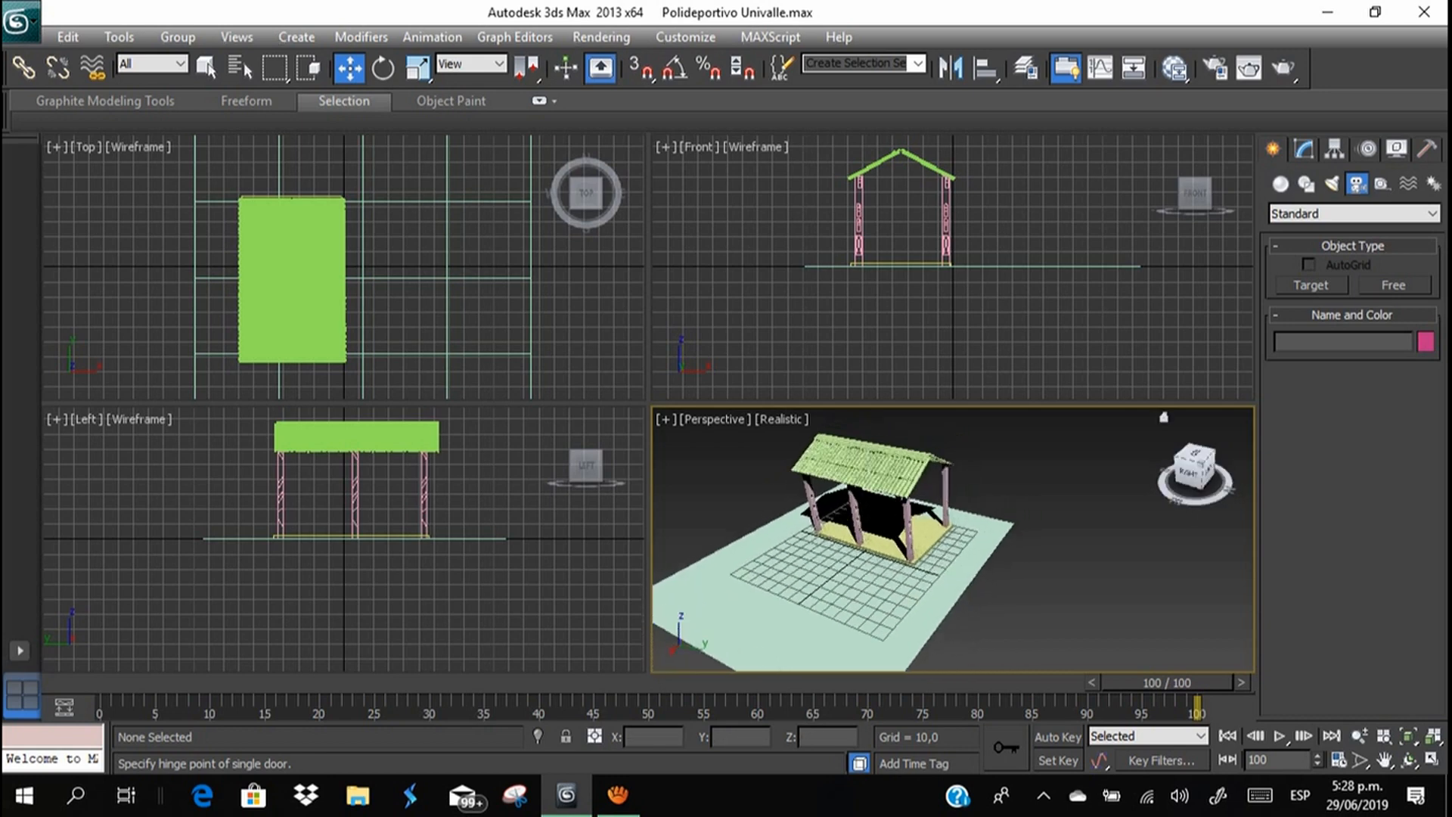
{"action": "left_click", "coordinate": [1311, 285]}
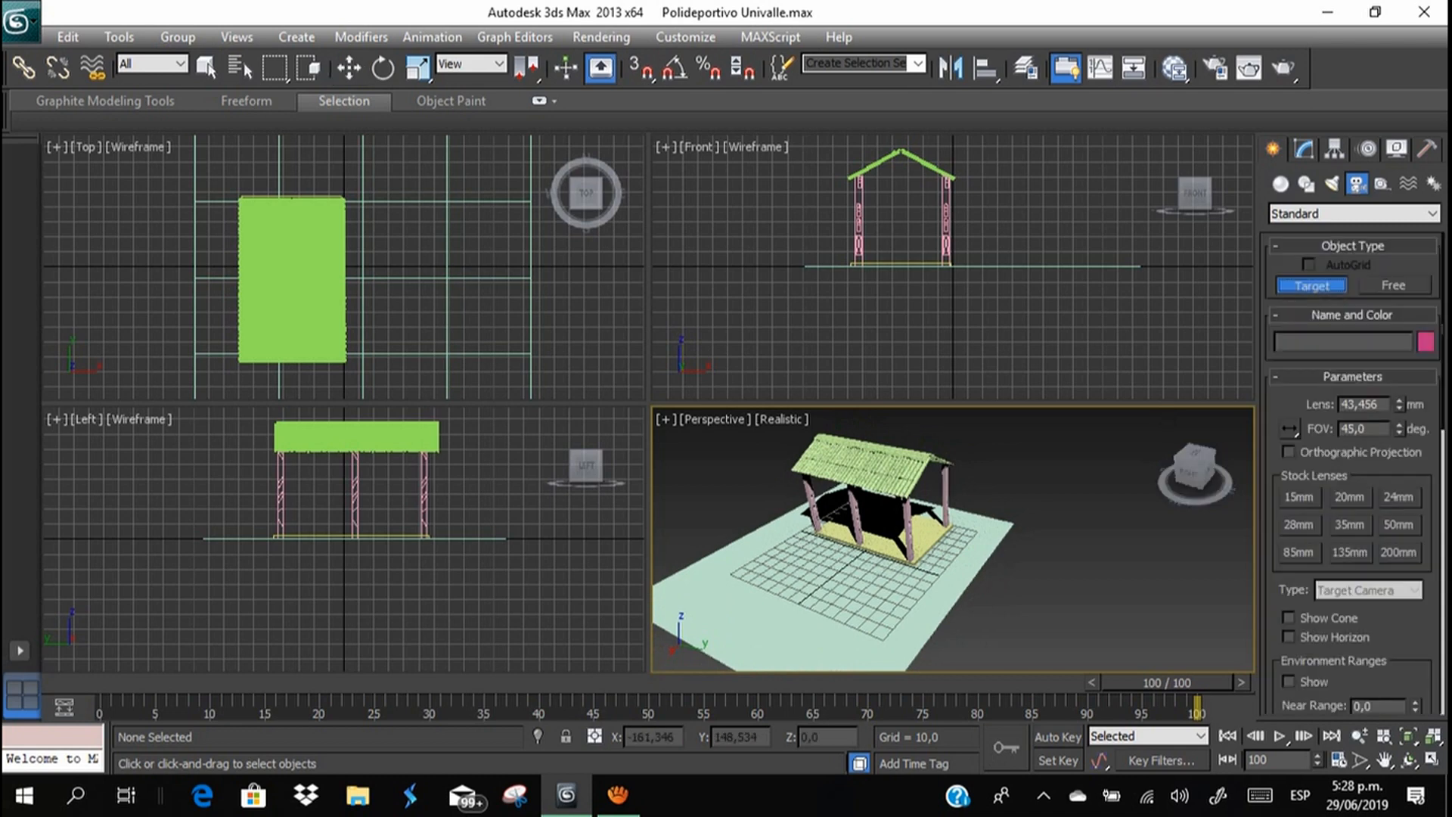
{"action": "left_click_drag", "start_coordinate": [1146, 478], "coordinate": [879, 519]}
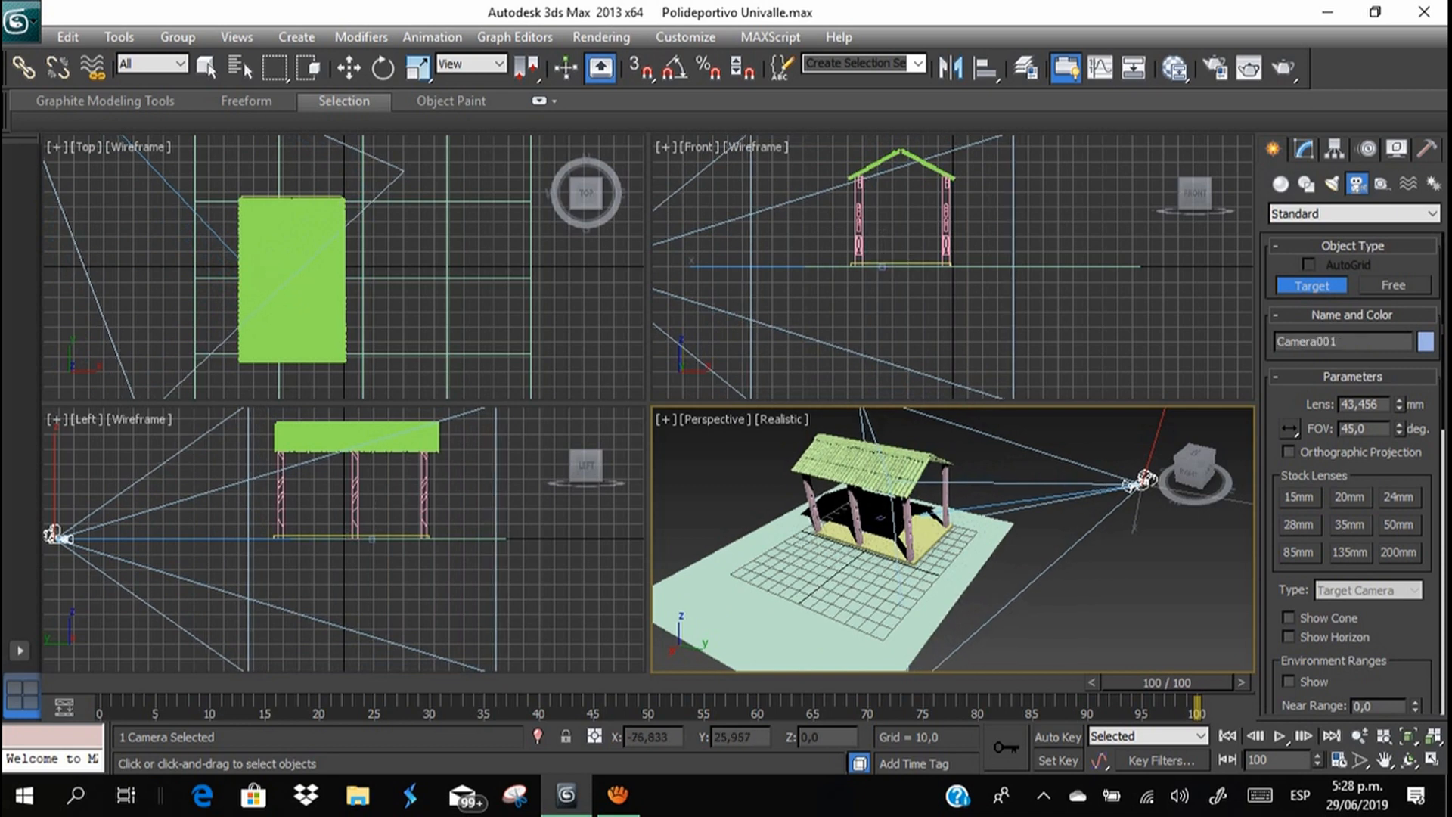
Move the camera's target to the middle of the building, at about X -33.4, Y -0.5, Z 24.
{"action": "middle_click_drag", "start_coordinate": [949, 506], "coordinate": [955, 490]}
{"action": "key", "text": "w"}
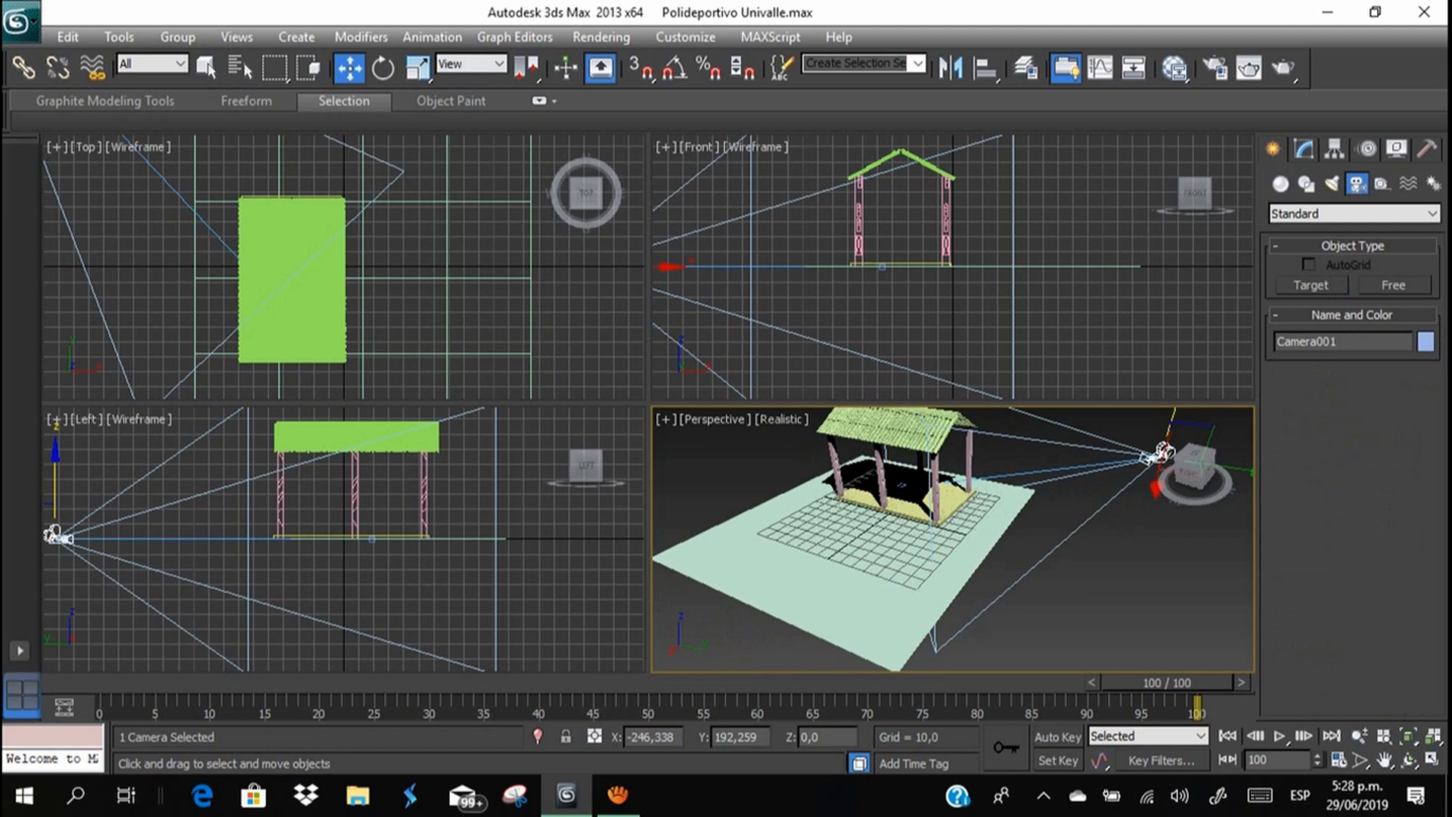
{"action": "scroll", "coordinate": [889, 529], "scroll_direction": "up", "scroll_amount": 3}
{"action": "middle_click_drag", "start_coordinate": [939, 500], "coordinate": [936, 543]}
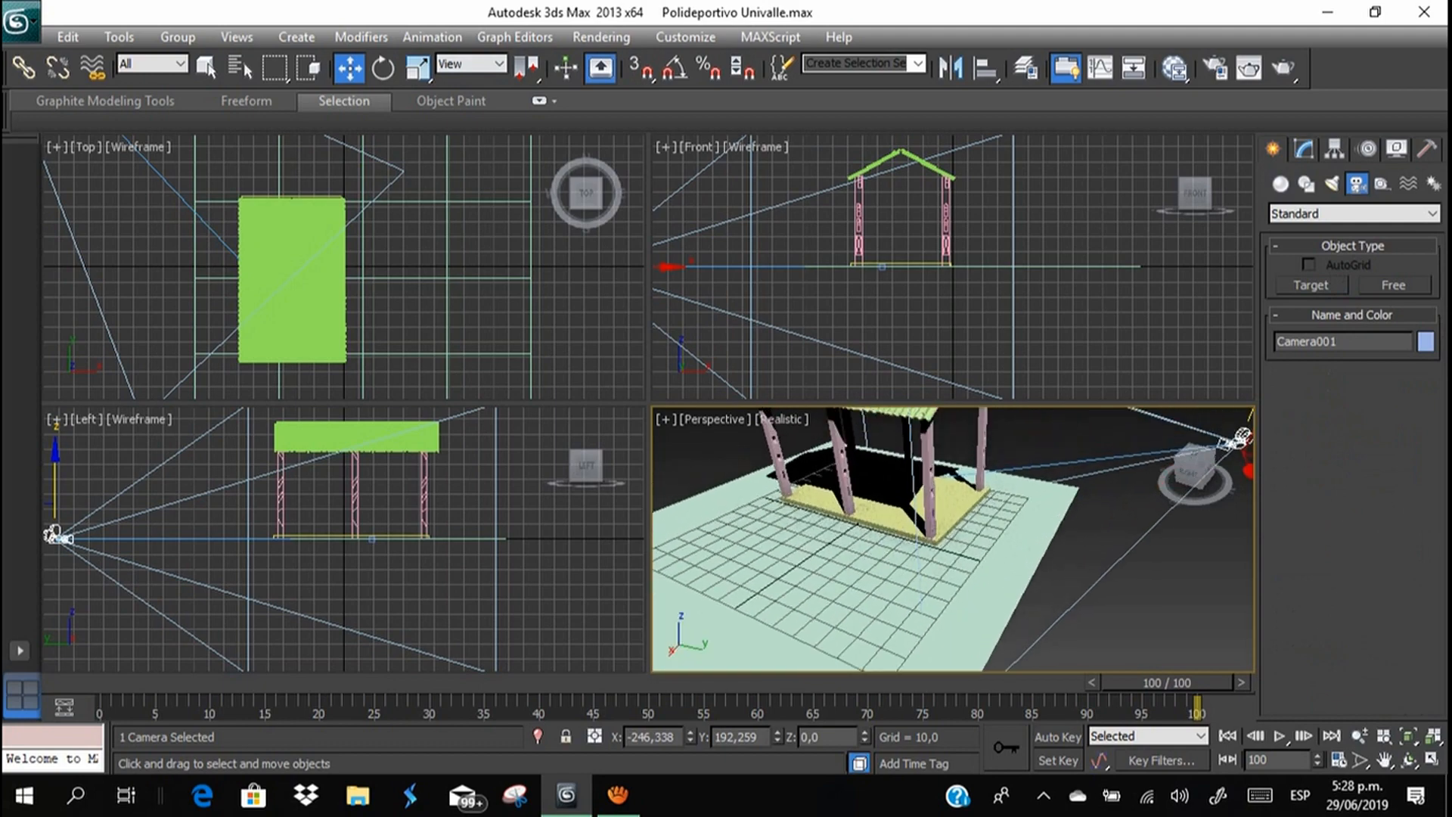
{"action": "key", "text": "F3"}
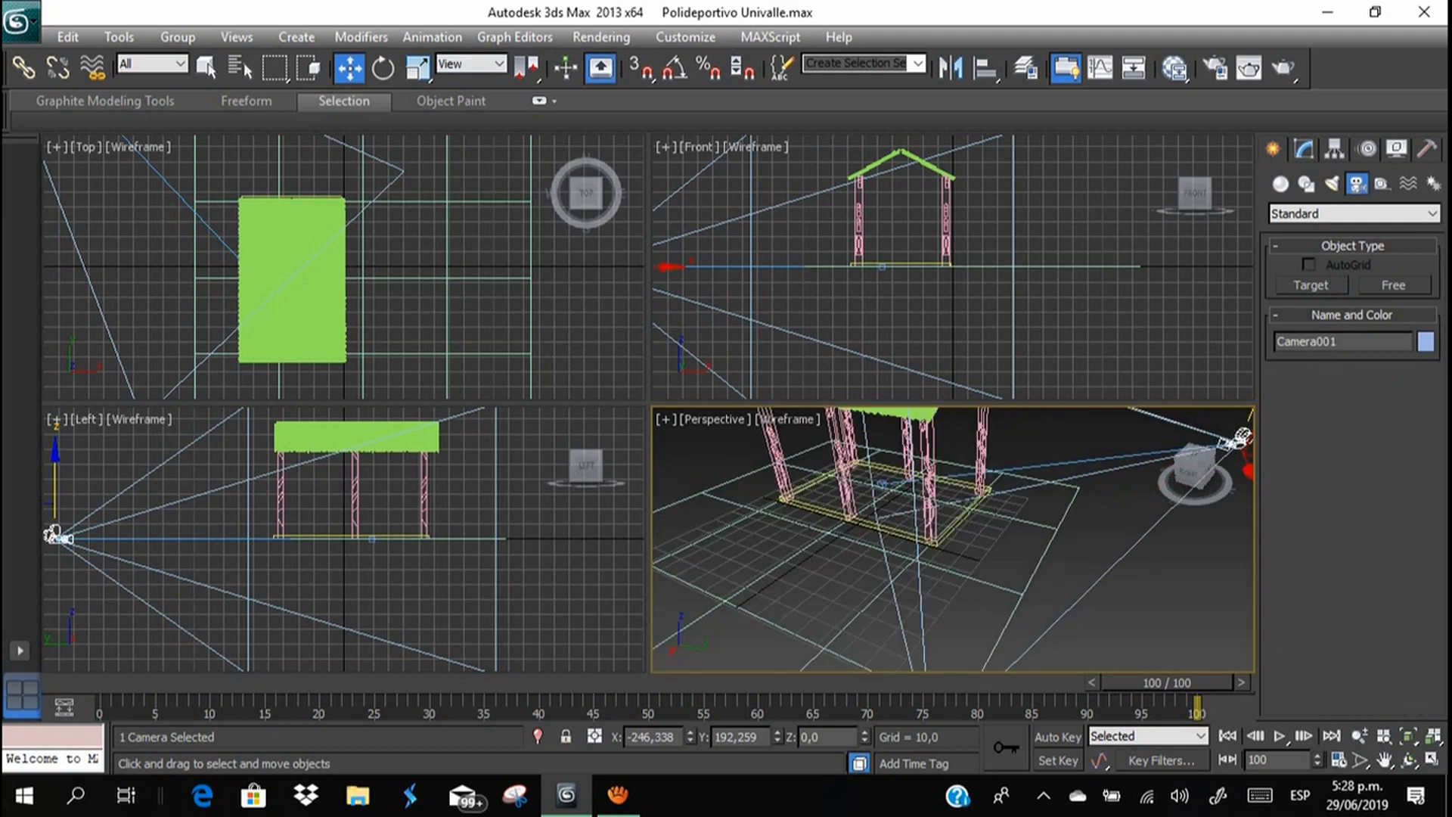
{"action": "left_click", "coordinate": [882, 485]}
{"action": "scroll", "coordinate": [882, 484], "scroll_direction": "up", "scroll_amount": 5}
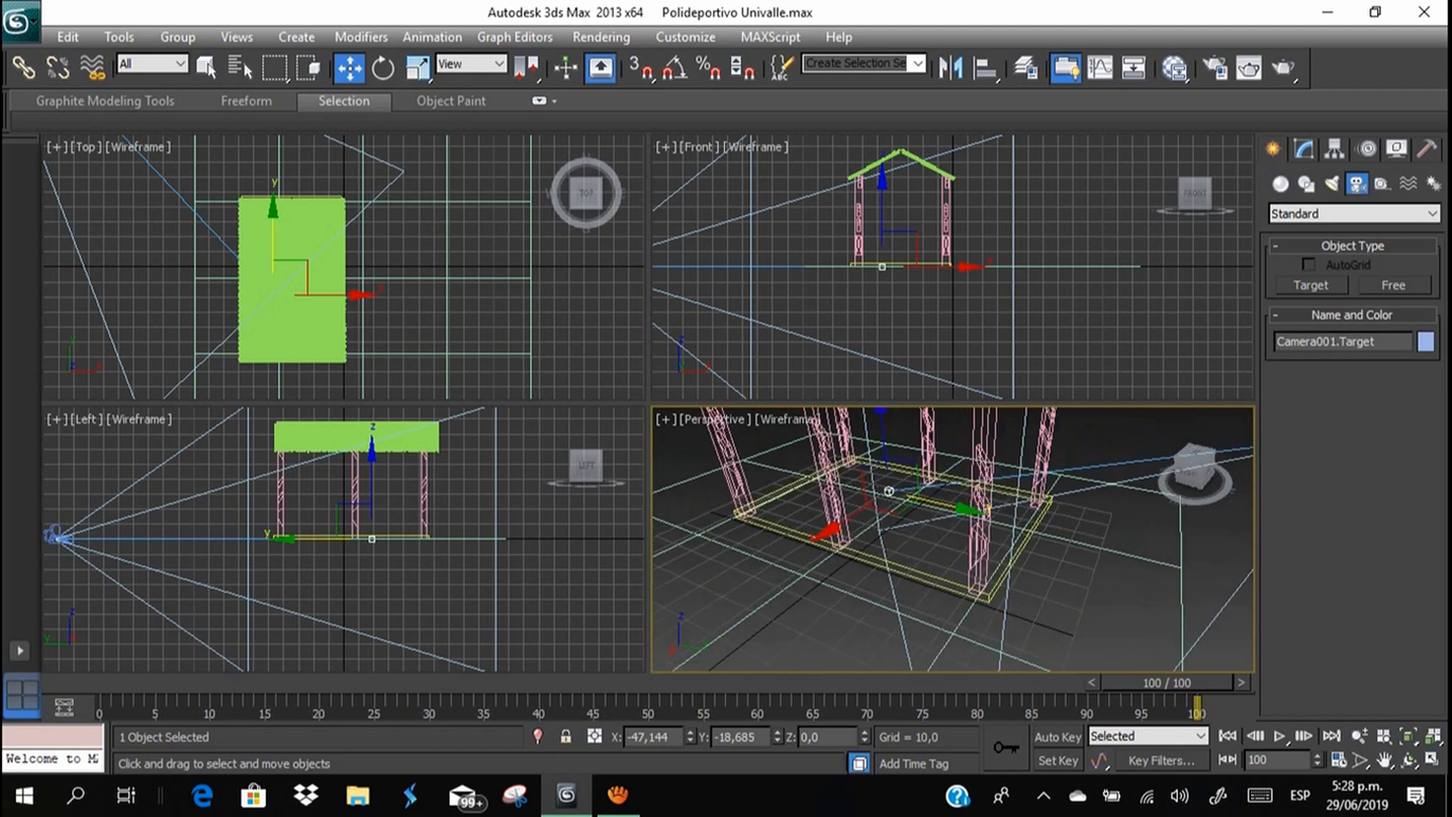
{"action": "left_click_drag", "start_coordinate": [899, 510], "coordinate": [914, 477]}
{"action": "mouse_move", "coordinate": [913, 477]}
{"action": "middle_mouse_down", "text": "alt"}
{"action": "mouse_move", "coordinate": [840, 519]}
{"action": "mouse_move", "coordinate": [897, 492]}
{"action": "middle_mouse_up", "text": "alt"}
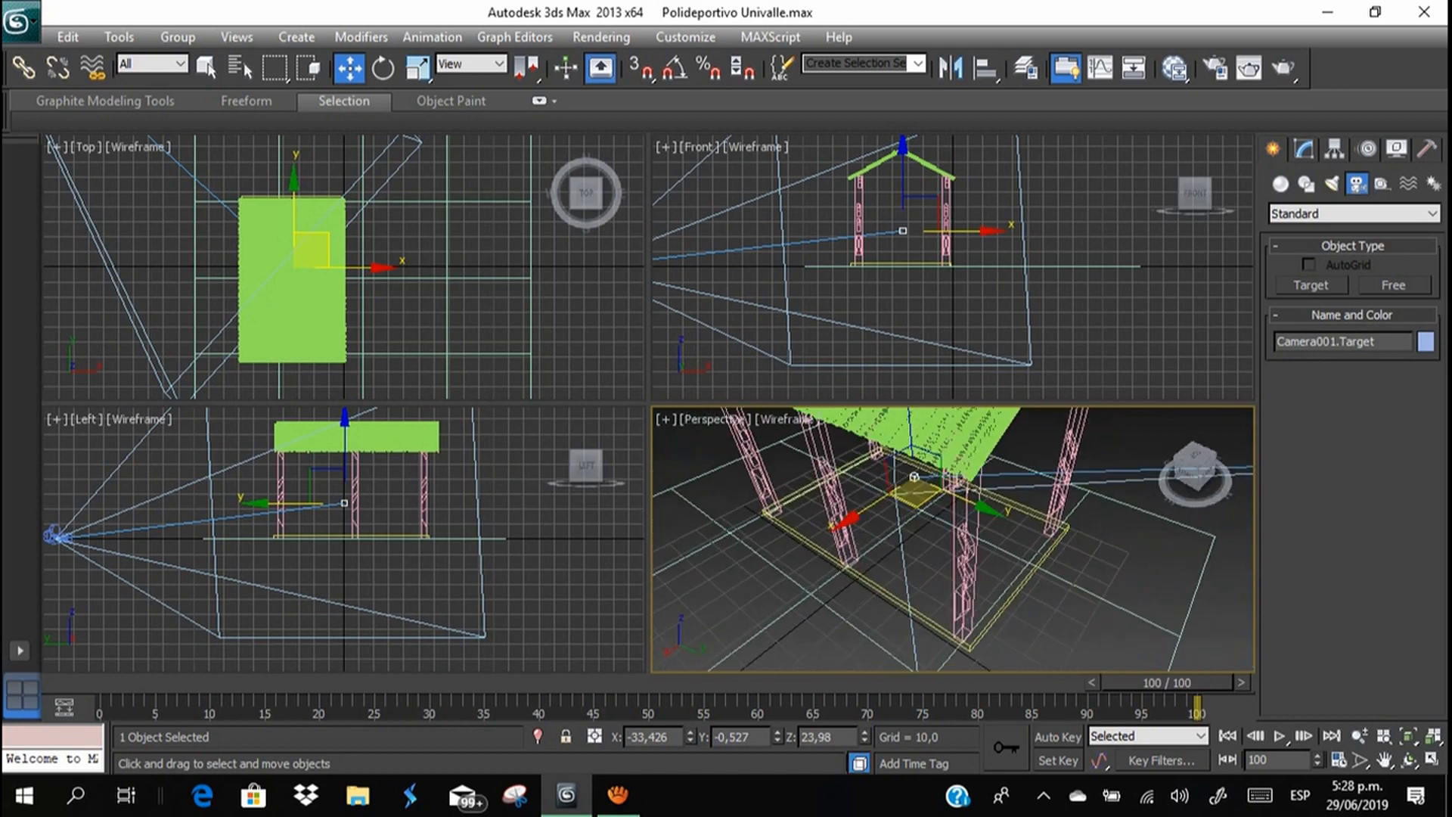
Return the Perspective view to Realistic shading and raise the camera to about Z 115.1.
{"action": "key", "text": "F3"}
{"action": "scroll", "coordinate": [914, 477], "scroll_direction": "down", "scroll_amount": 5}
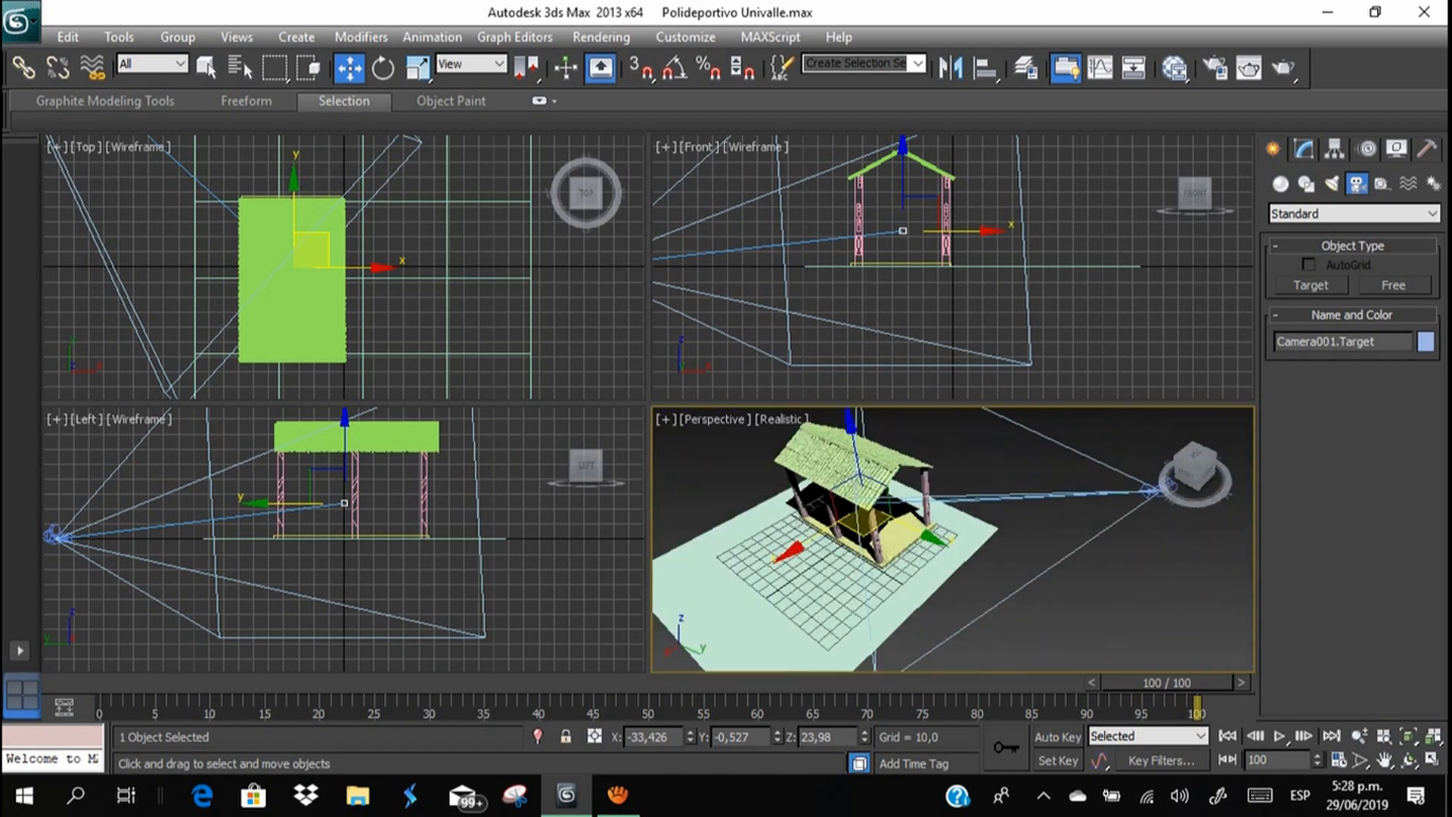
{"action": "middle_click_drag", "start_coordinate": [1059, 514], "coordinate": [877, 513]}
{"action": "left_click", "coordinate": [1031, 487]}
{"action": "middle_click_drag", "start_coordinate": [1031, 488], "coordinate": [1109, 525], "text": "alt"}
{"action": "left_click_drag", "start_coordinate": [1092, 492], "coordinate": [1097, 420]}
{"action": "middle_click_drag", "start_coordinate": [1097, 421], "coordinate": [886, 477], "text": "alt"}
{"action": "middle_click_drag", "start_coordinate": [885, 477], "coordinate": [938, 454], "text": "alt"}
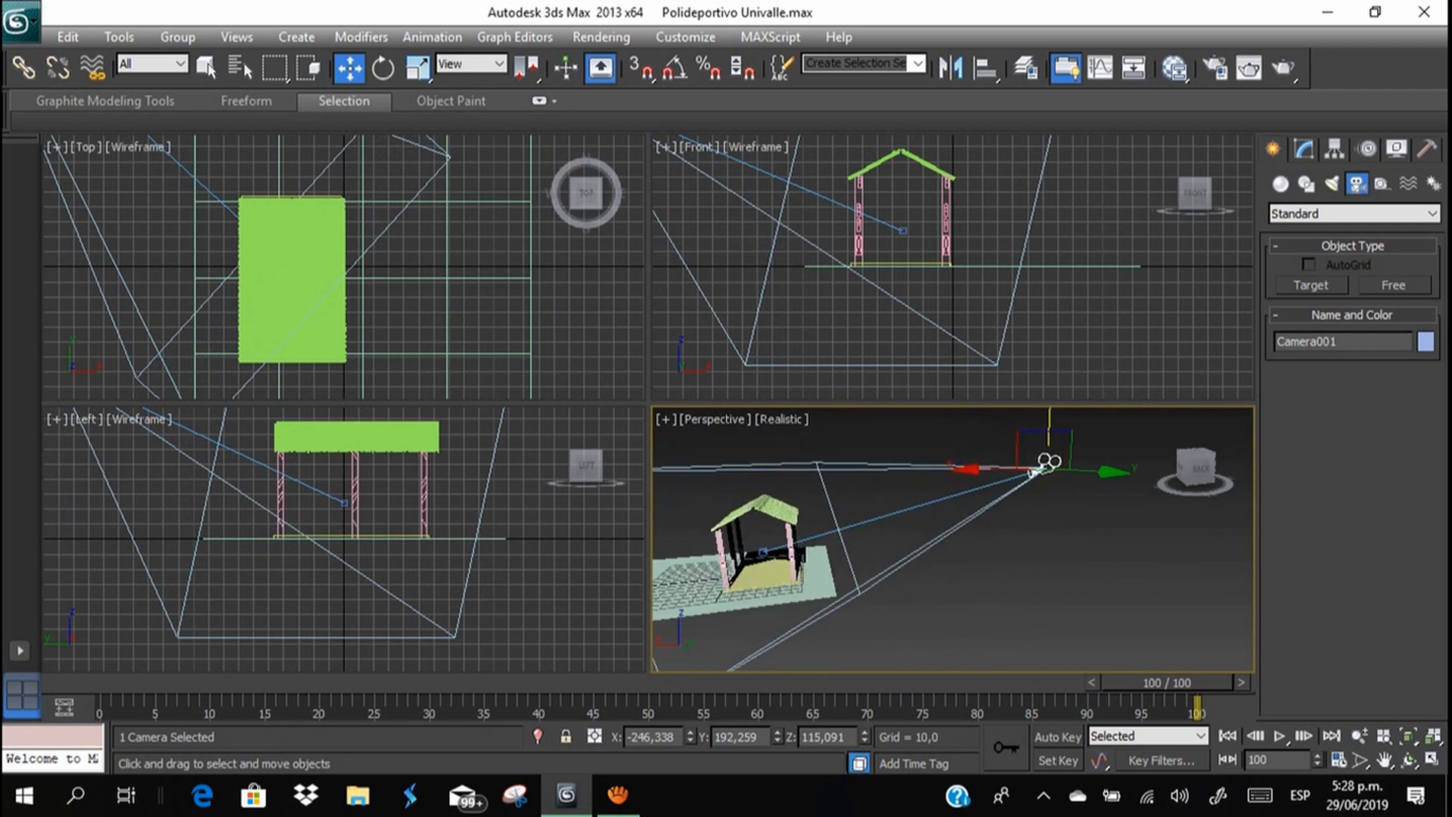
Switch the Left view to Camera001 and display it with Realistic shading.
{"action": "left_click", "coordinate": [555, 417]}
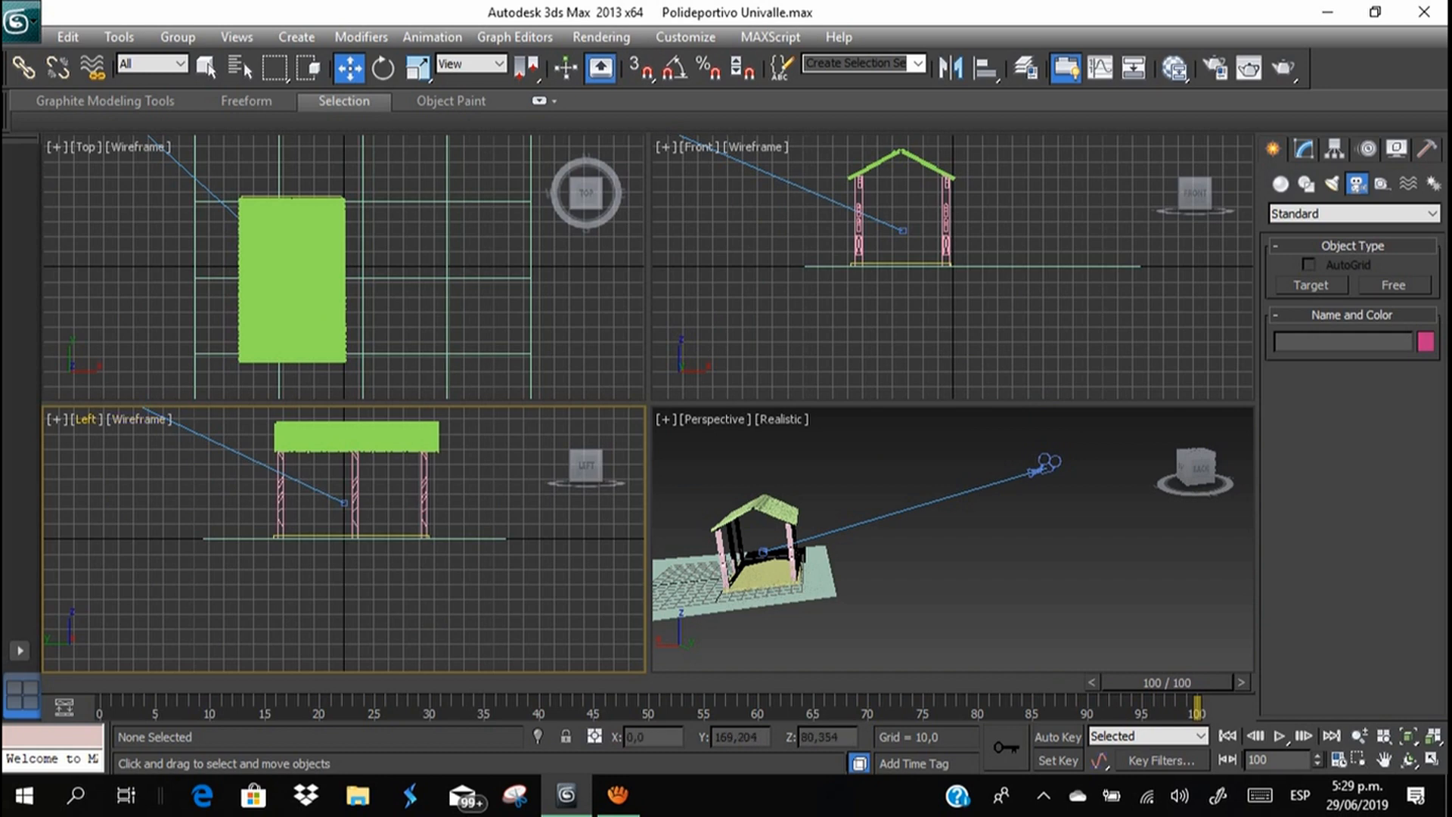
{"action": "left_click", "coordinate": [86, 419]}
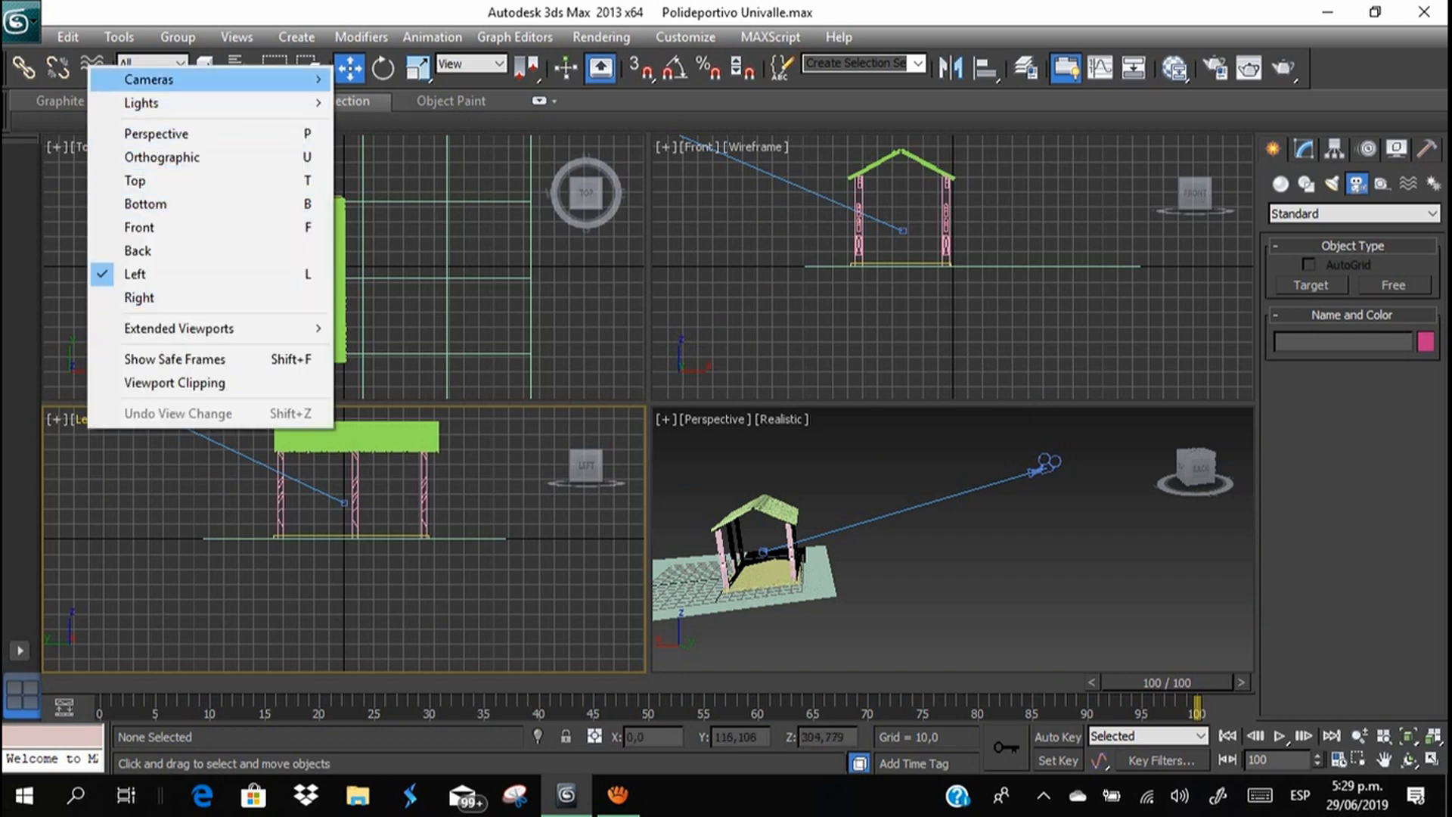
{"action": "mouse_move", "coordinate": [151, 80]}
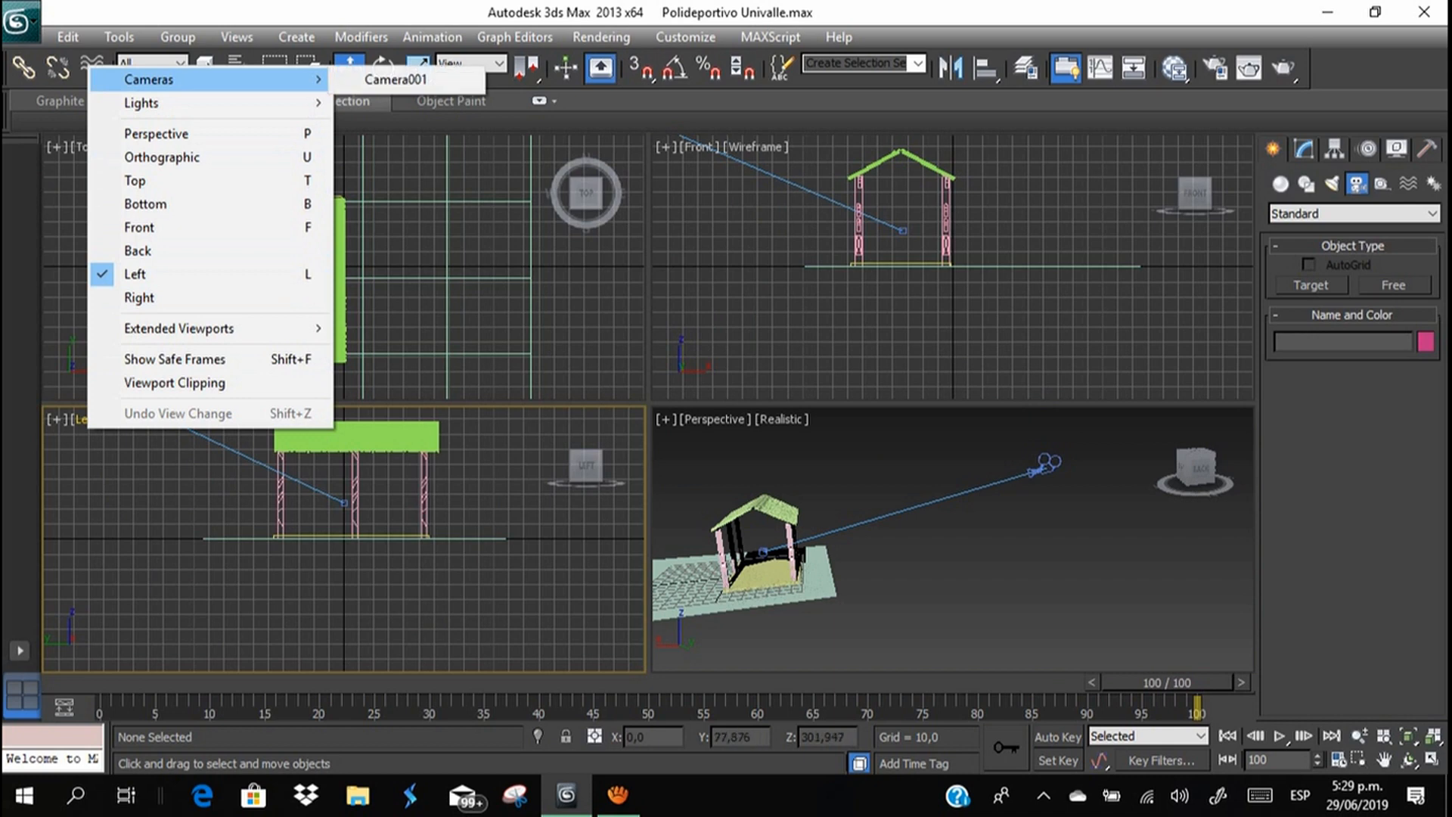
{"action": "left_click", "coordinate": [395, 80]}
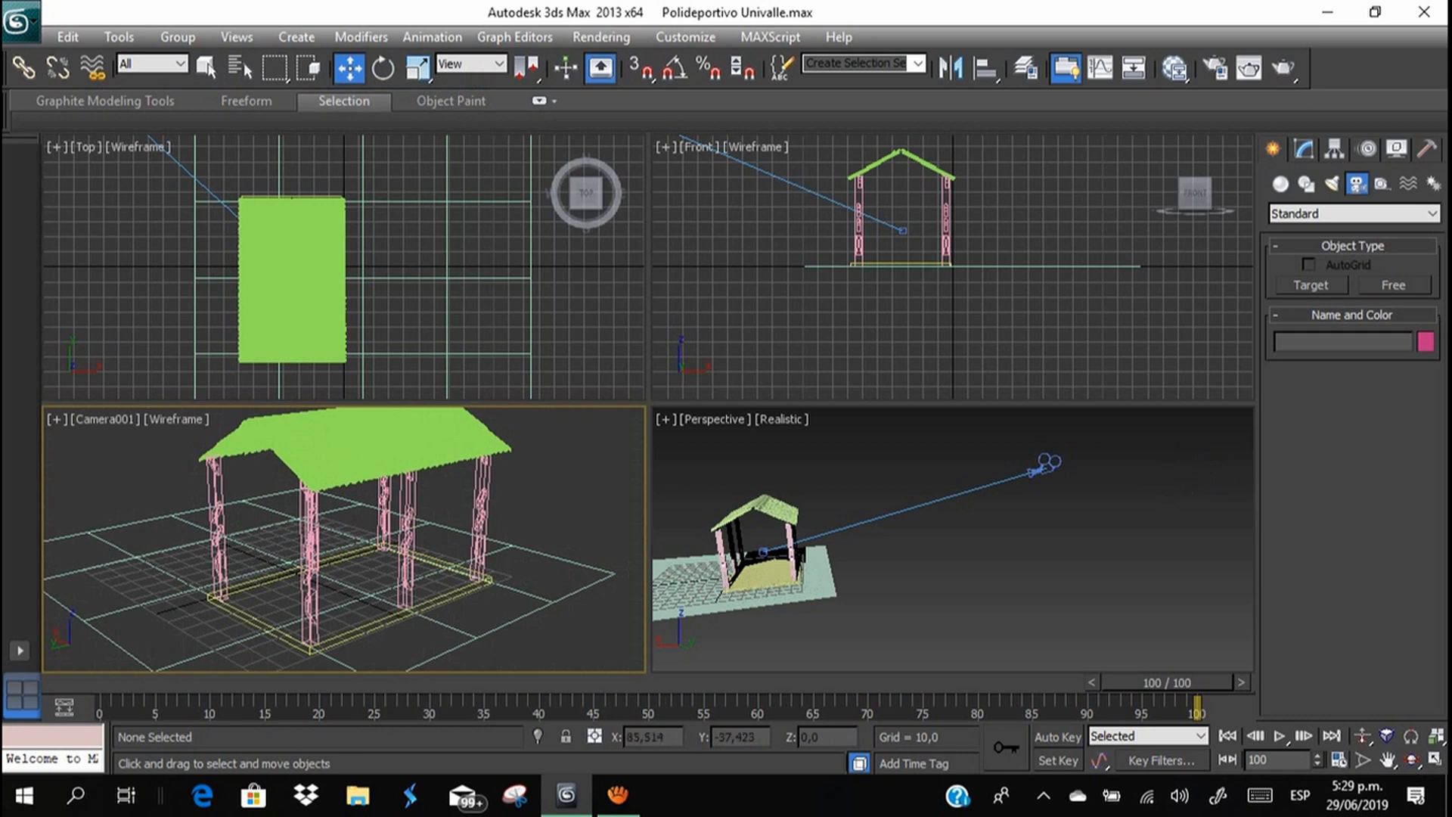
{"action": "left_click", "coordinate": [176, 419]}
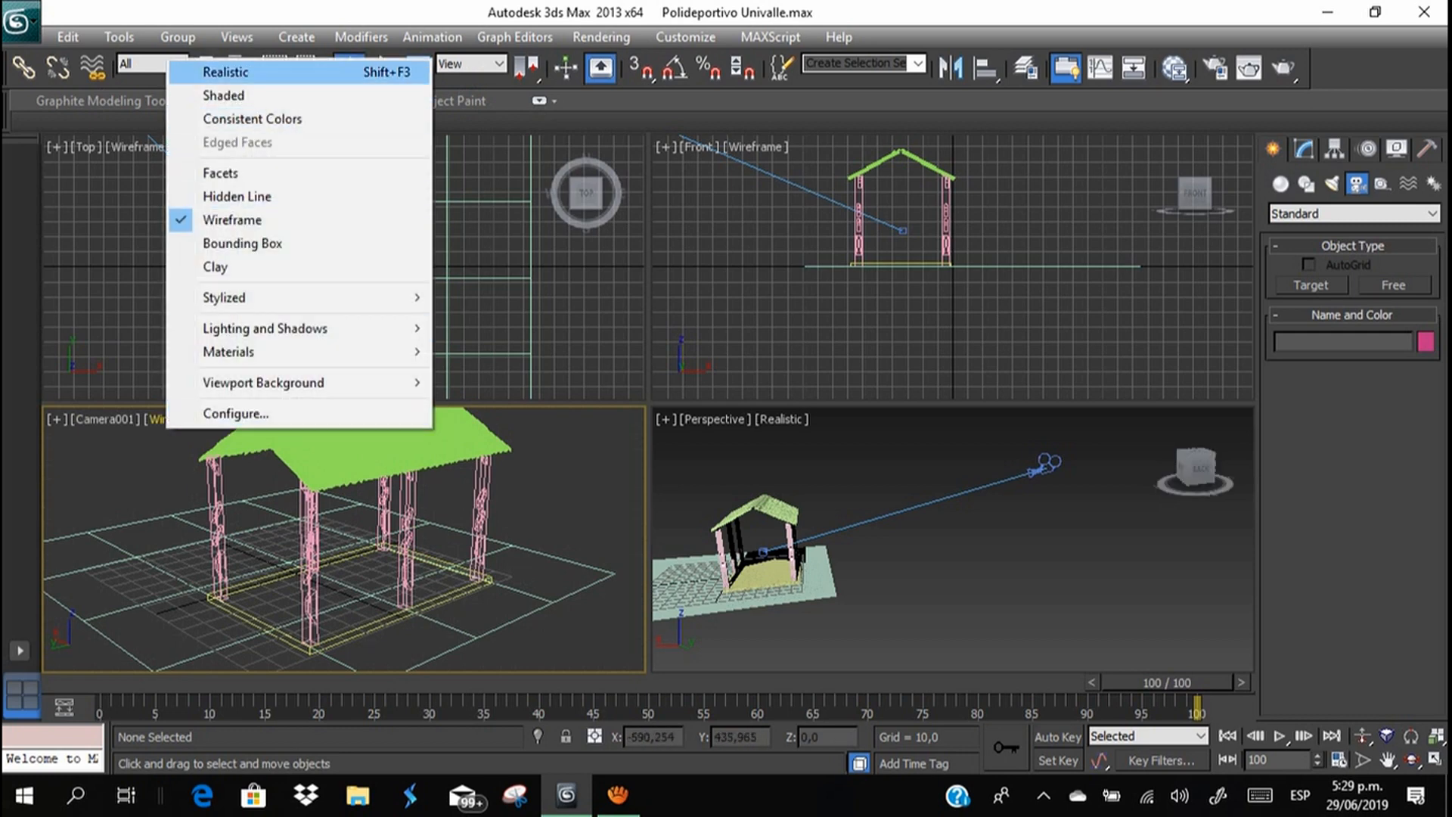
{"action": "left_click", "coordinate": [226, 72]}
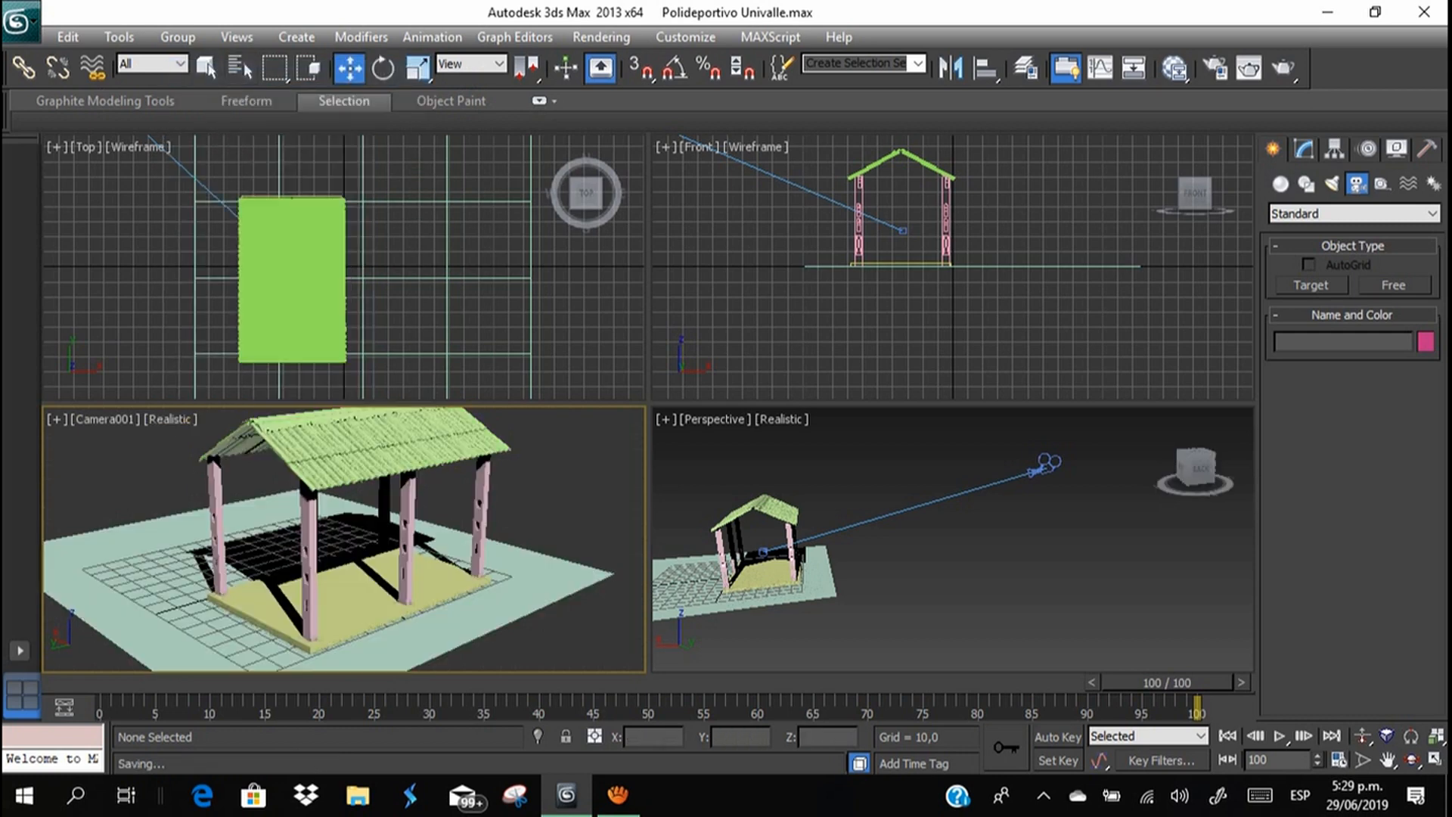
Shift the camera horizontally to about X -254.1, Y 194.2, keeping it aimed at the building.
{"action": "left_click", "coordinate": [1033, 473]}
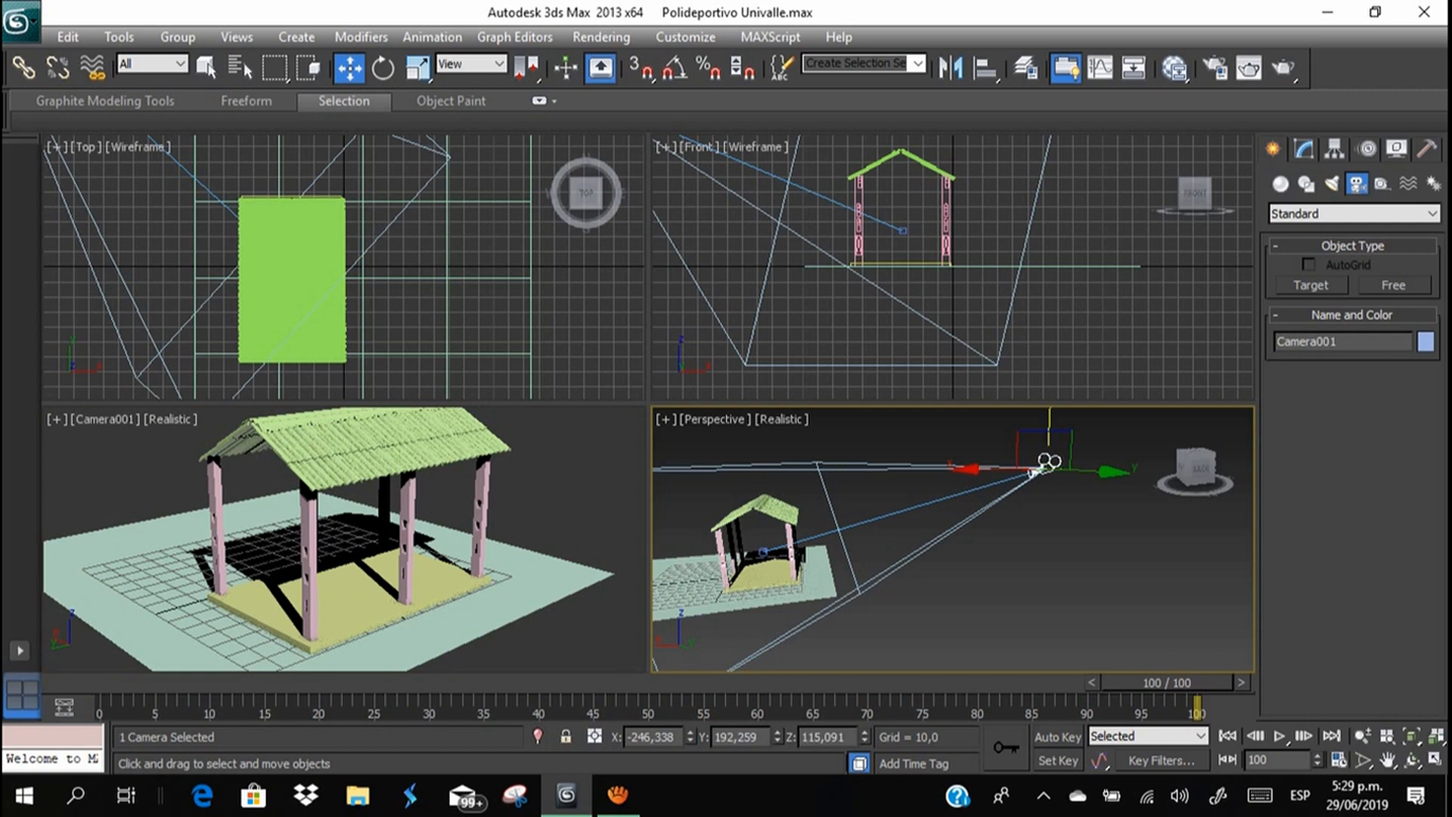
{"action": "middle_click_drag", "start_coordinate": [1033, 472], "coordinate": [942, 555], "text": "alt"}
{"action": "mouse_move", "coordinate": [942, 555]}
{"action": "left_mouse_down"}
{"action": "mouse_move", "coordinate": [988, 558]}
{"action": "mouse_move", "coordinate": [1169, 495]}
{"action": "mouse_move", "coordinate": [1182, 508]}
{"action": "mouse_move", "coordinate": [820, 471]}
{"action": "mouse_move", "coordinate": [730, 499]}
{"action": "mouse_move", "coordinate": [699, 529]}
{"action": "mouse_move", "coordinate": [681, 593]}
{"action": "mouse_move", "coordinate": [658, 606]}
{"action": "mouse_move", "coordinate": [692, 597]}
{"action": "mouse_move", "coordinate": [919, 419]}
{"action": "mouse_move", "coordinate": [1052, 413]}
{"action": "mouse_move", "coordinate": [1118, 435]}
{"action": "mouse_move", "coordinate": [1102, 487]}
{"action": "mouse_move", "coordinate": [976, 566]}
{"action": "mouse_move", "coordinate": [890, 563]}
{"action": "mouse_move", "coordinate": [700, 461]}
{"action": "mouse_move", "coordinate": [790, 412]}
{"action": "mouse_move", "coordinate": [900, 484]}
{"action": "mouse_move", "coordinate": [1003, 414]}
{"action": "mouse_move", "coordinate": [1031, 509]}
{"action": "mouse_move", "coordinate": [814, 581]}
{"action": "mouse_move", "coordinate": [967, 583]}
{"action": "mouse_move", "coordinate": [939, 575]}
{"action": "left_mouse_up"}
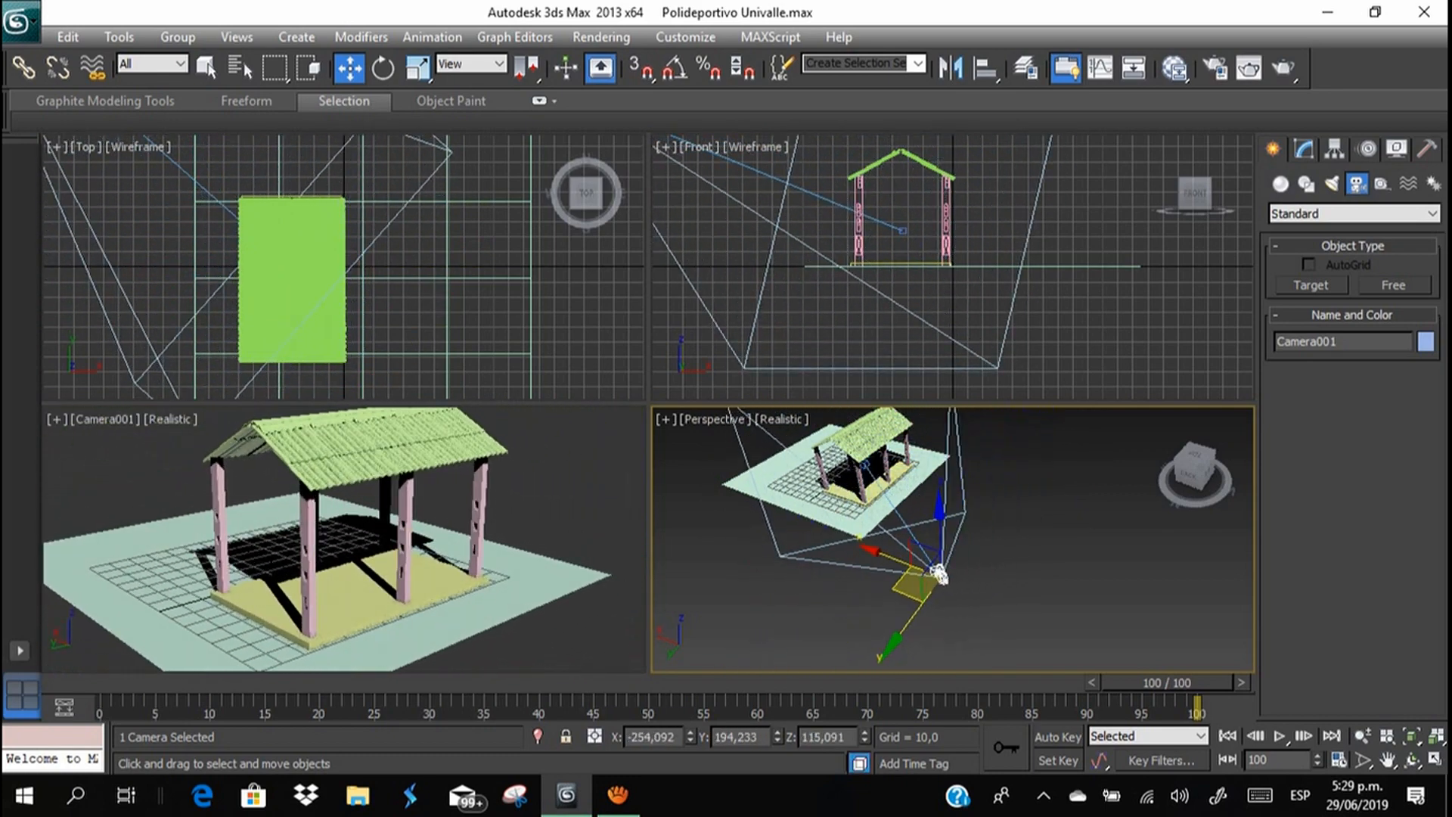
Try the 15 mm and 135 mm stock lenses on the camera and settle on 28 mm.
{"action": "left_click", "coordinate": [1304, 149]}
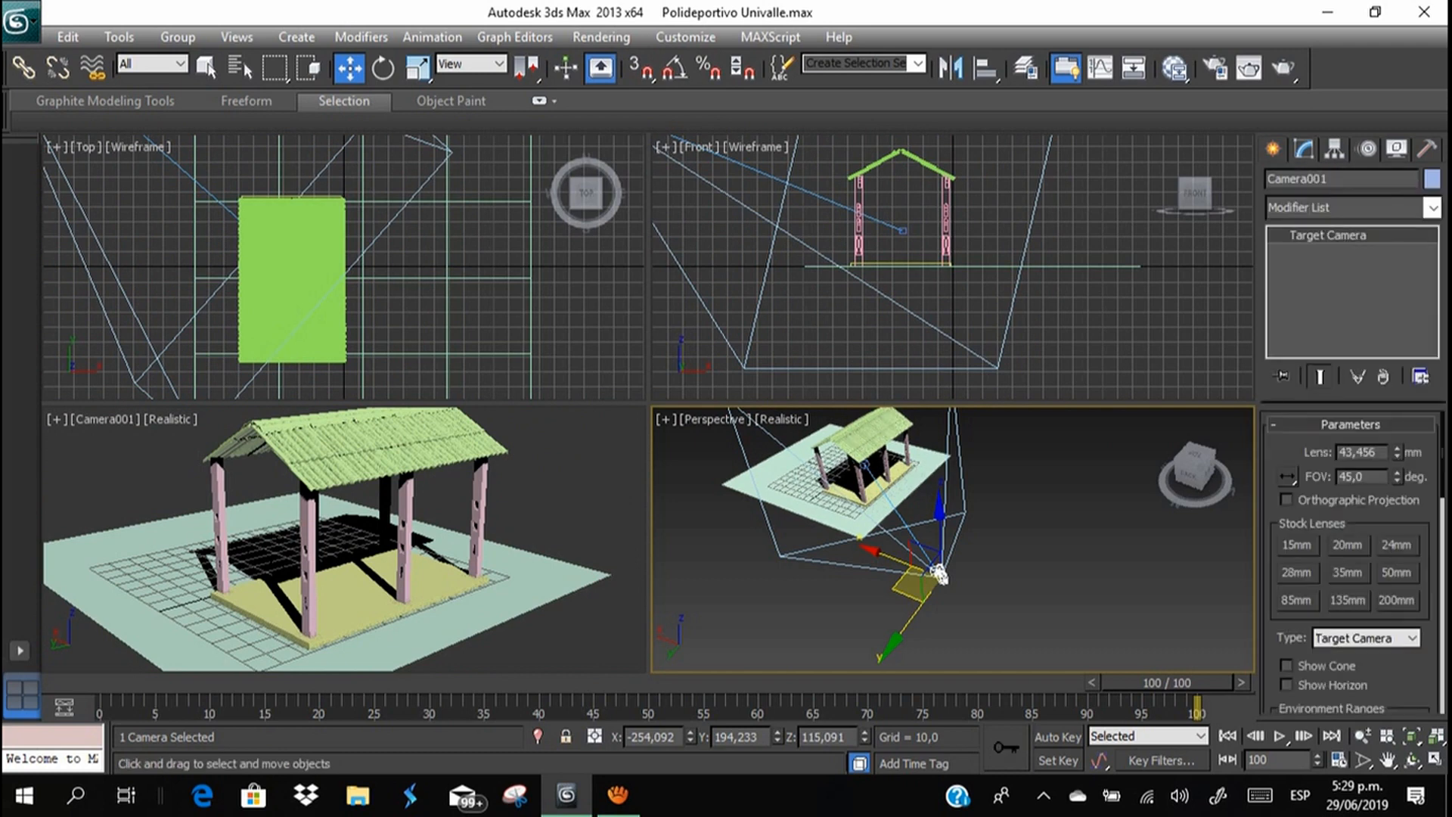
{"action": "left_click", "coordinate": [1297, 545]}
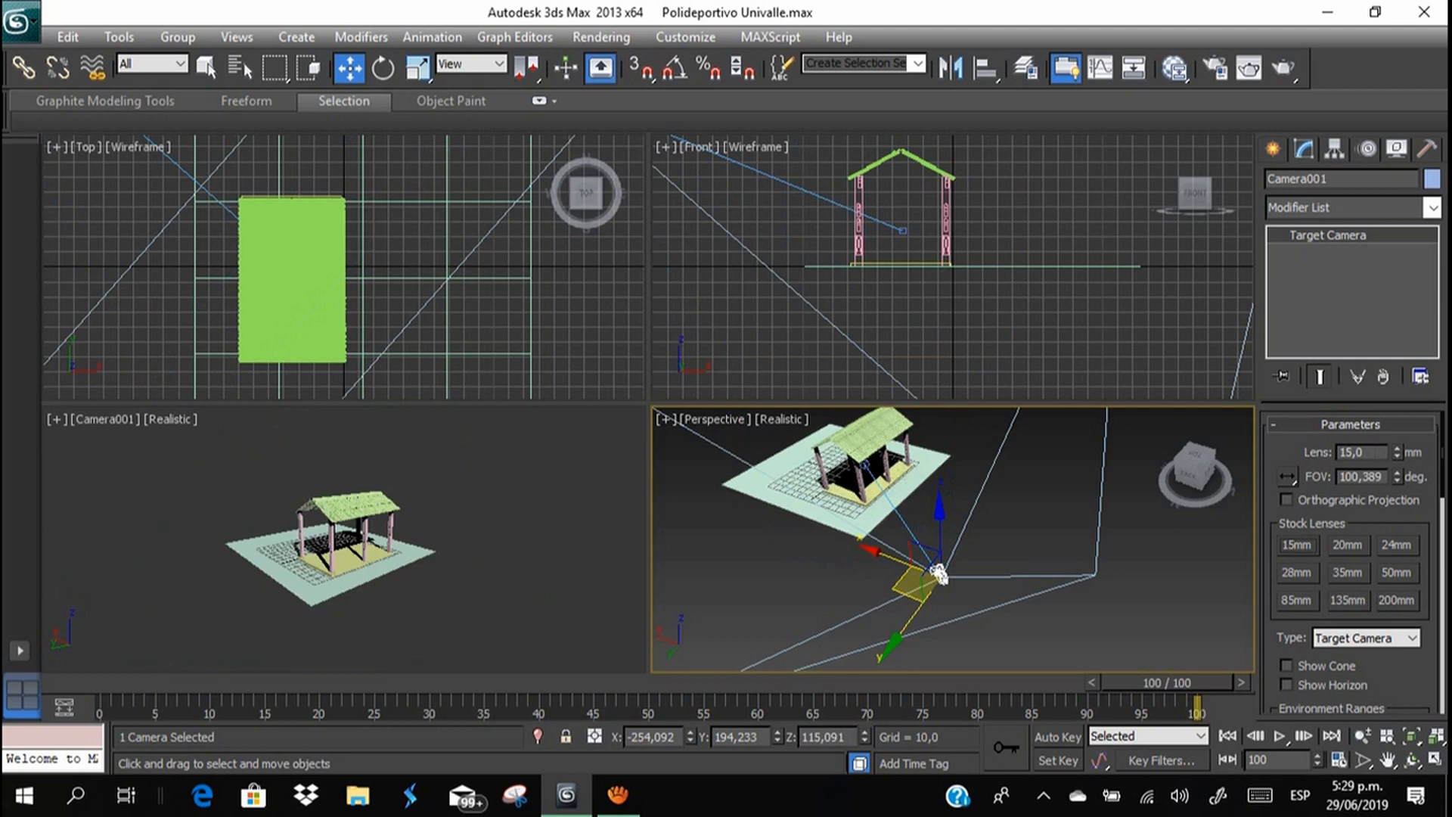
{"action": "left_click", "coordinate": [1348, 601]}
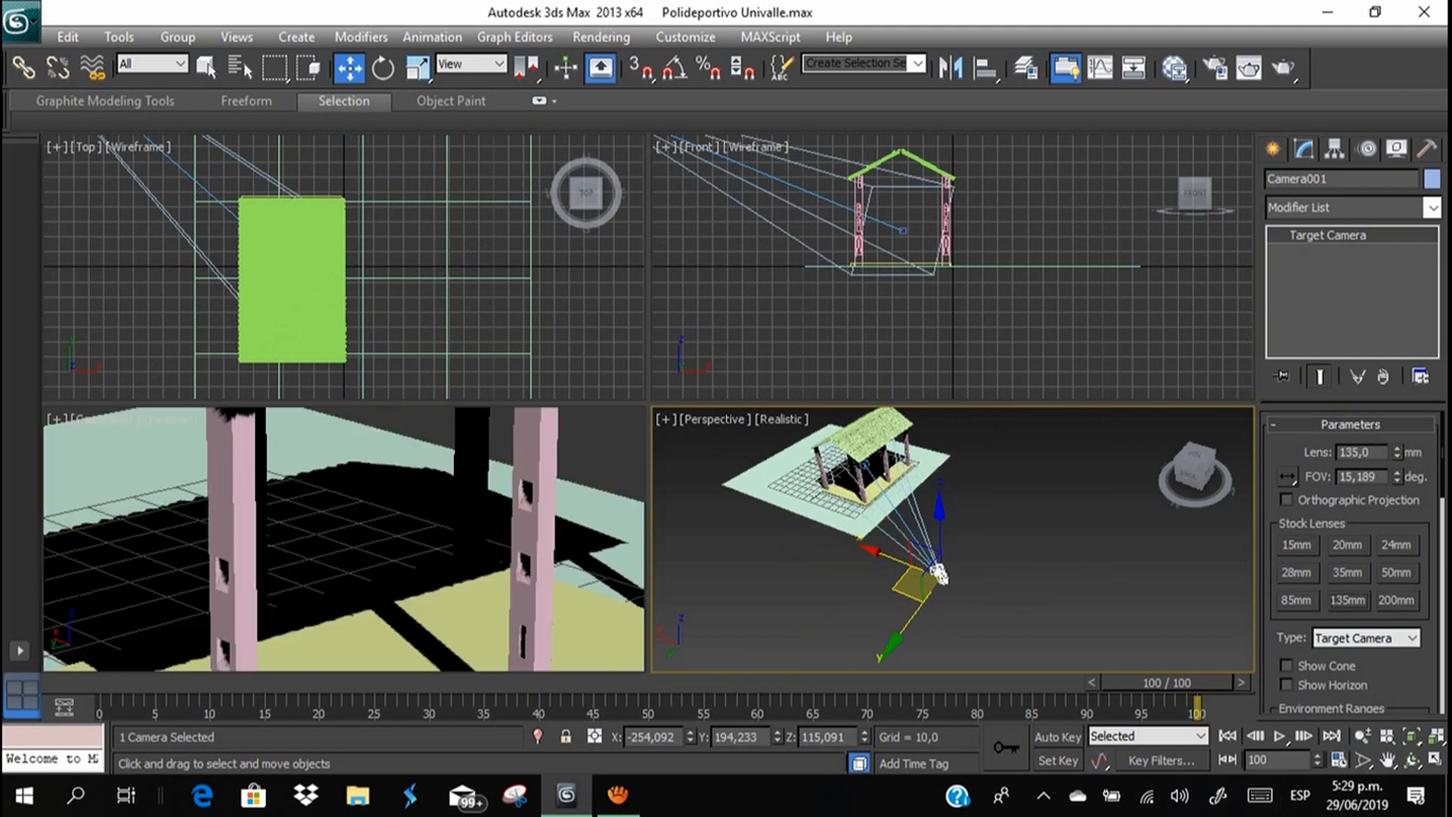
{"action": "left_click", "coordinate": [1297, 573]}
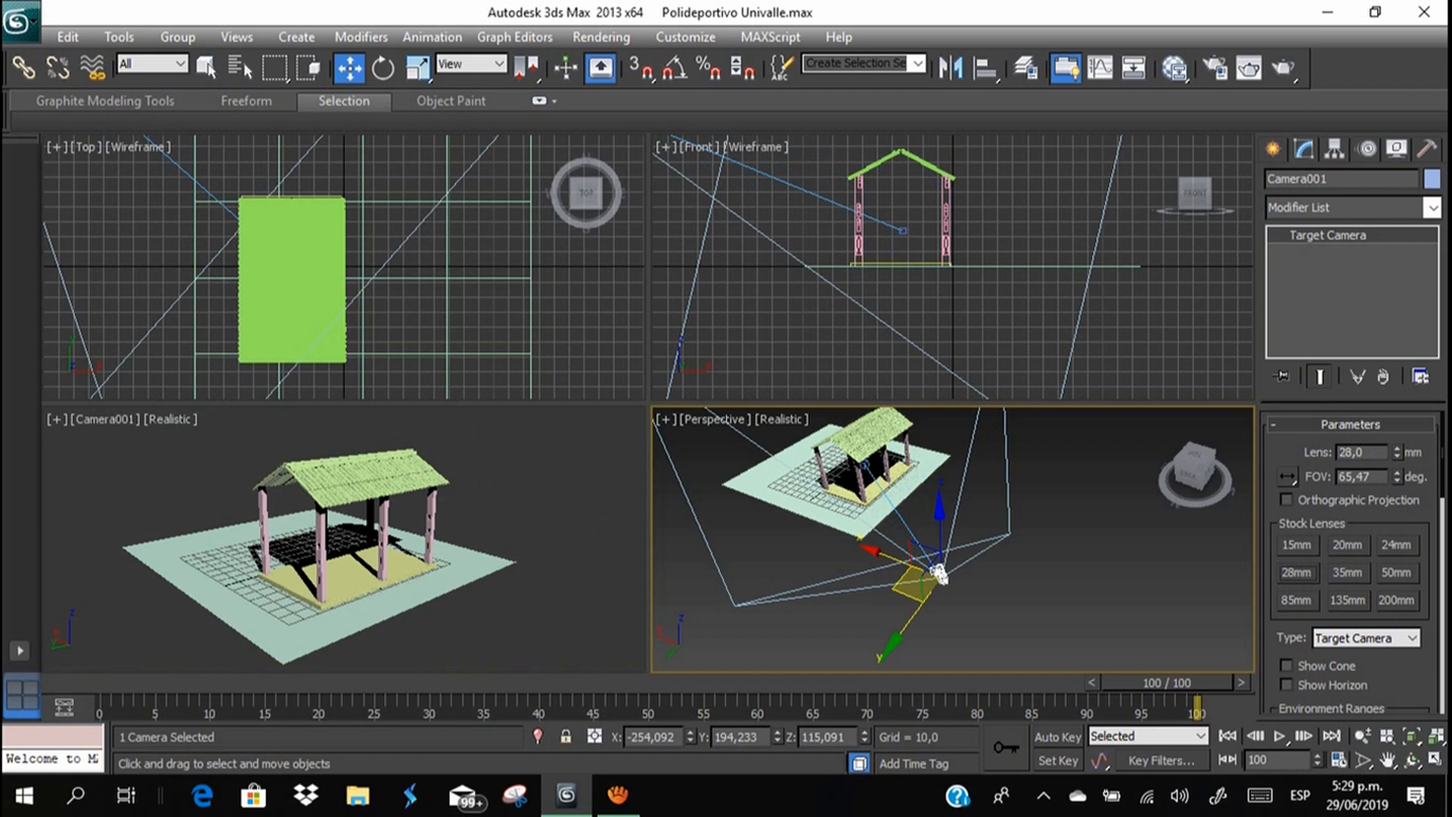
Try the 24 mm stock lens on the camera and set its lens to 40 mm.
{"action": "left_click", "coordinate": [1397, 544]}
{"action": "left_click_drag", "start_coordinate": [1398, 450], "coordinate": [1398, 405]}
{"action": "scroll", "coordinate": [1351, 562], "scroll_direction": "down", "scroll_amount": 2}
{"action": "scroll", "coordinate": [1351, 563], "scroll_direction": "up", "scroll_amount": 2}
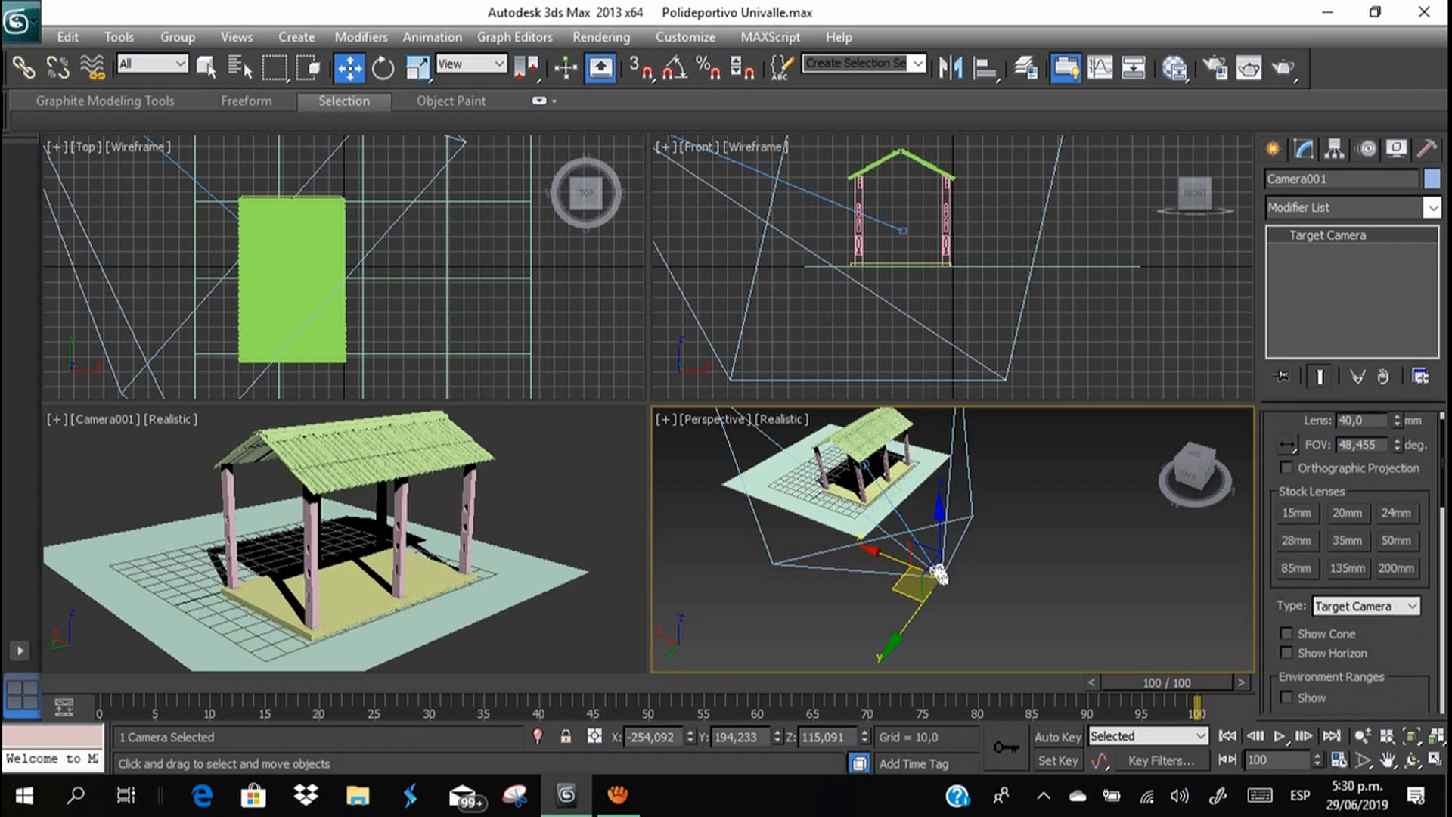
Move the camera to about X -254.1, Y 217.4, Z 176.5 with orthographic projection temporarily enabled.
{"action": "left_click", "coordinate": [1287, 499]}
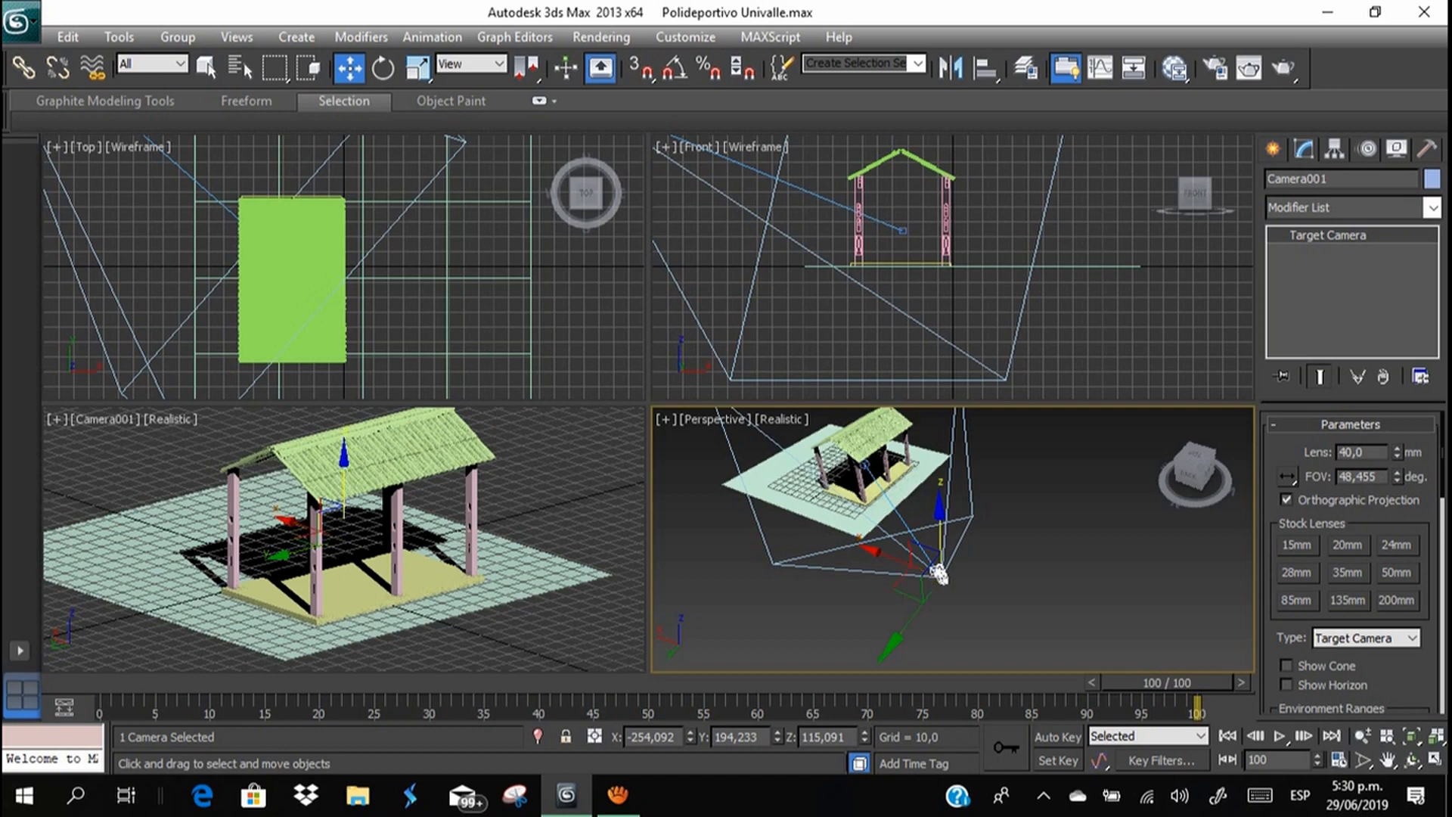
{"action": "left_click_drag", "start_coordinate": [939, 574], "coordinate": [938, 513]}
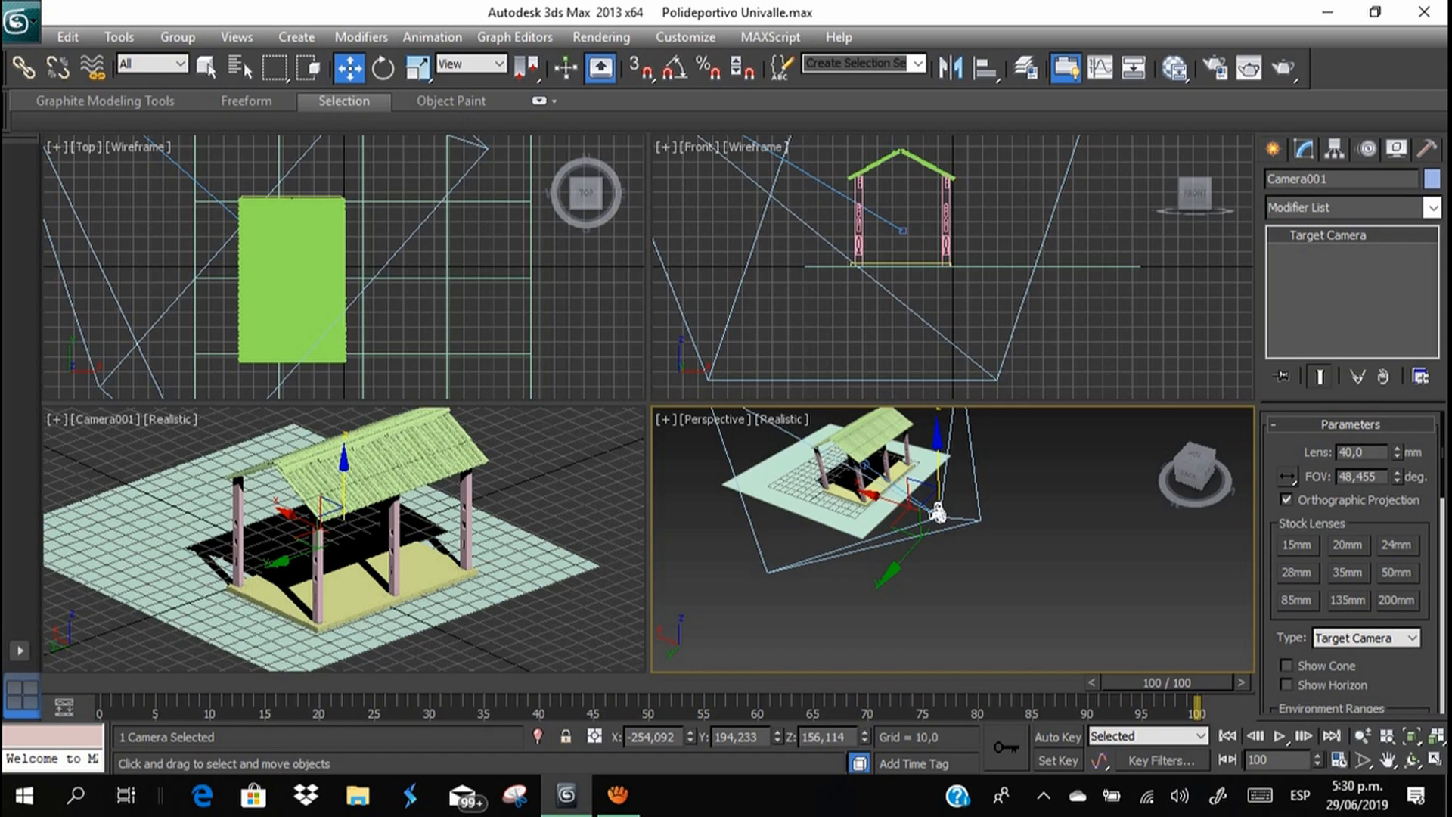
{"action": "left_click_drag", "start_coordinate": [938, 514], "coordinate": [889, 511]}
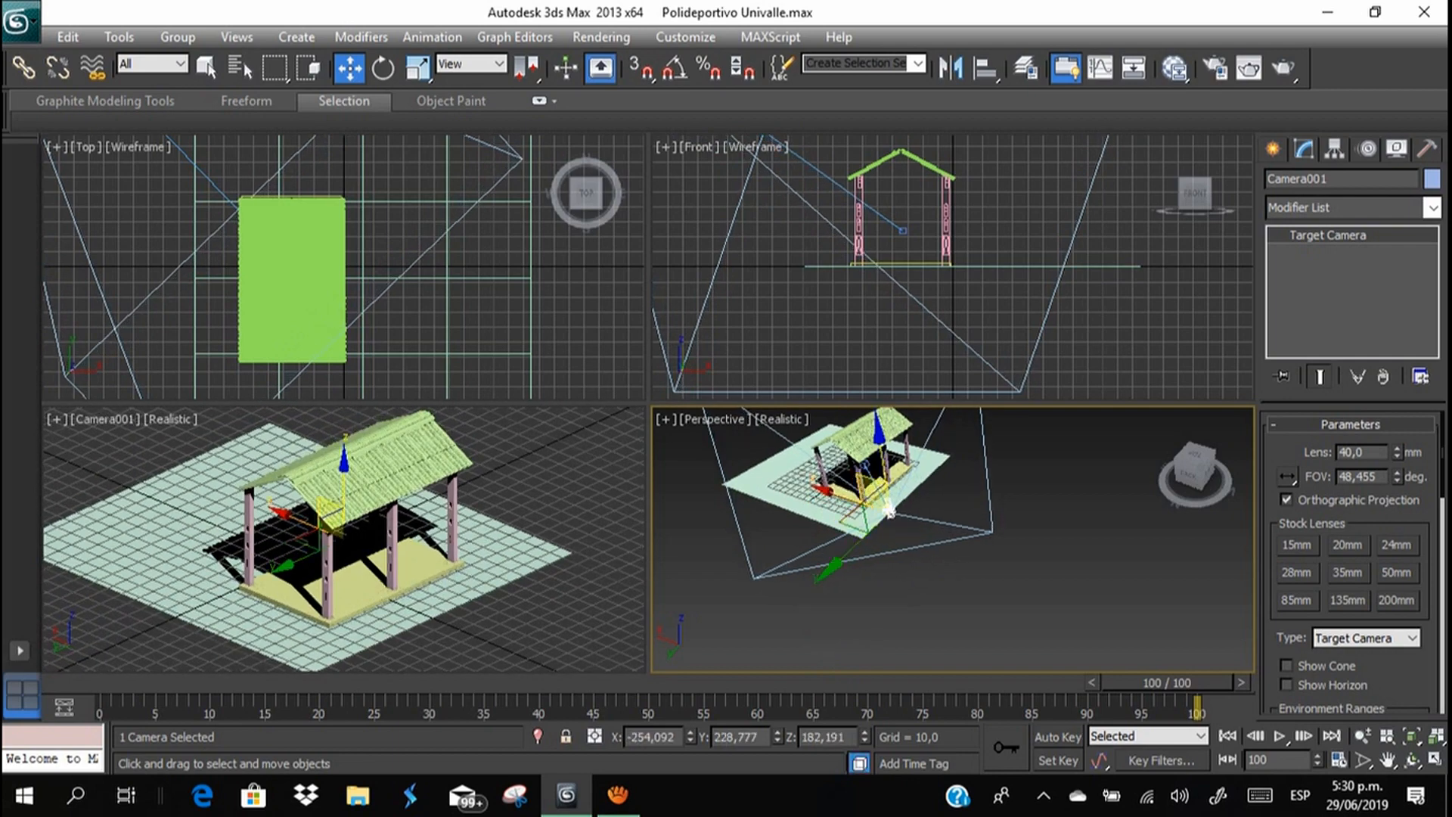
{"action": "left_click_drag", "start_coordinate": [890, 511], "coordinate": [904, 620]}
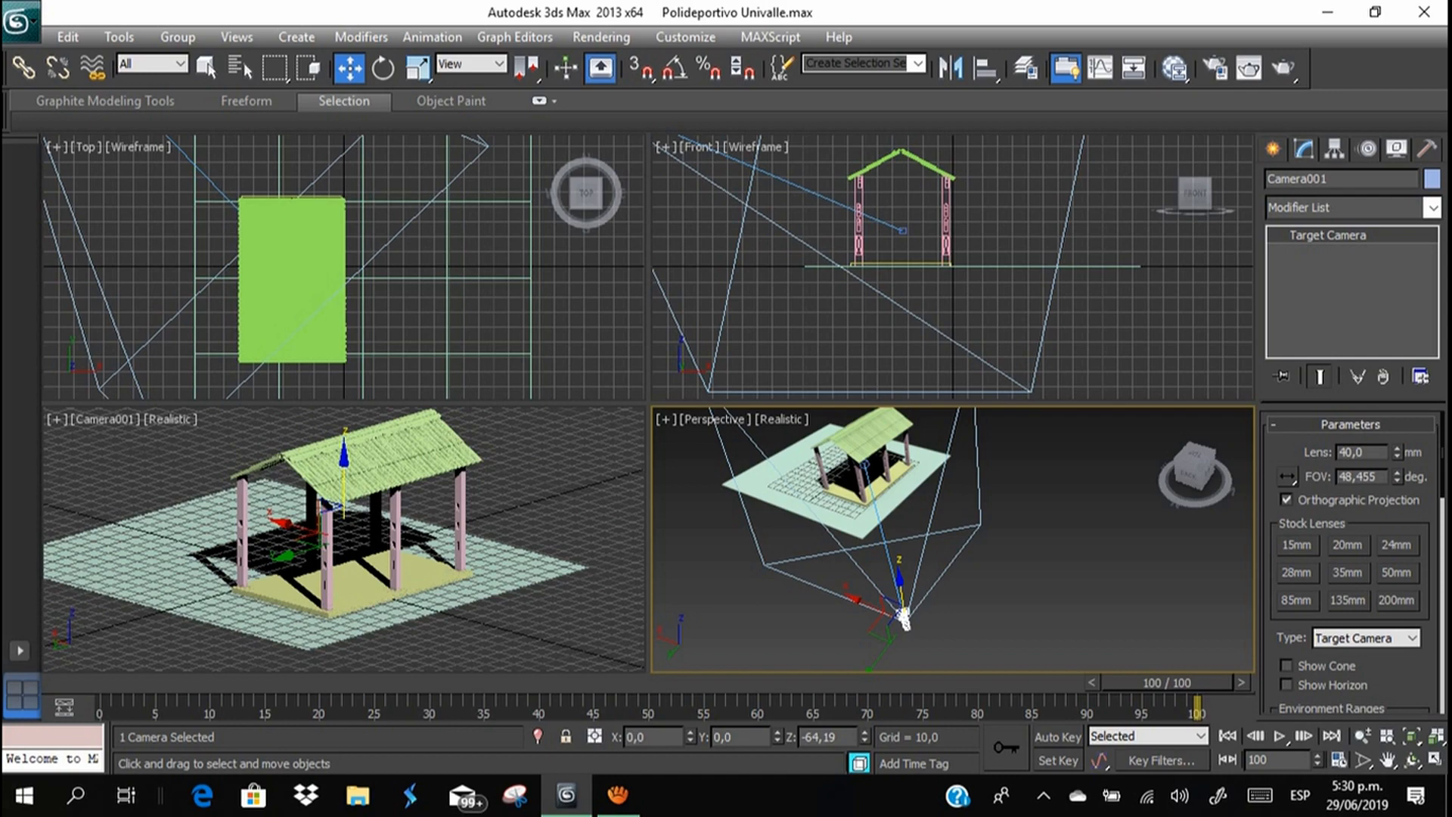
{"action": "left_click_drag", "start_coordinate": [905, 621], "coordinate": [907, 505]}
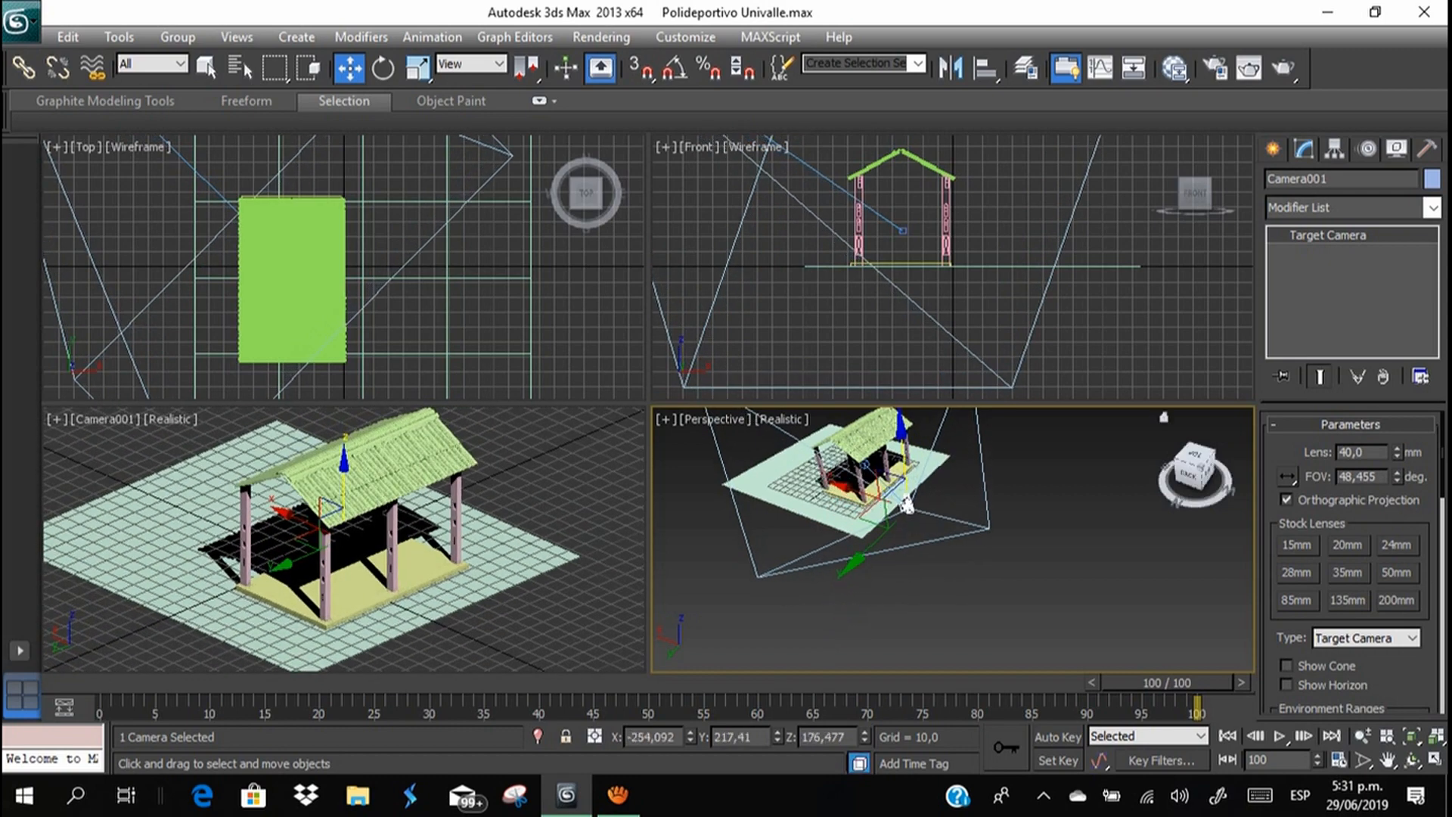
{"action": "left_click", "coordinate": [1287, 500]}
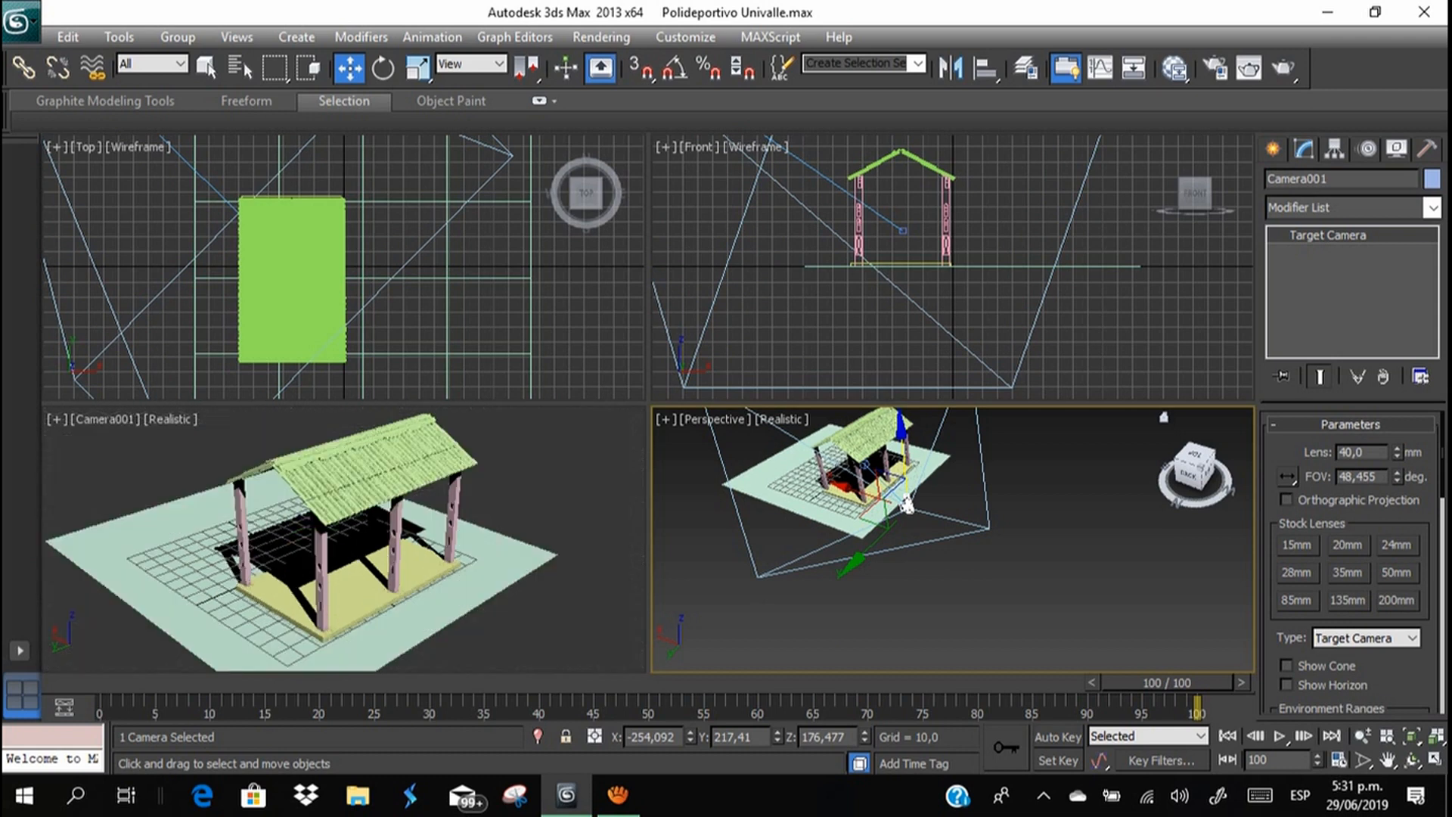
Render the Camera001 view and close the rendered image.
{"action": "scroll", "coordinate": [1350, 559], "scroll_direction": "down", "scroll_amount": 5}
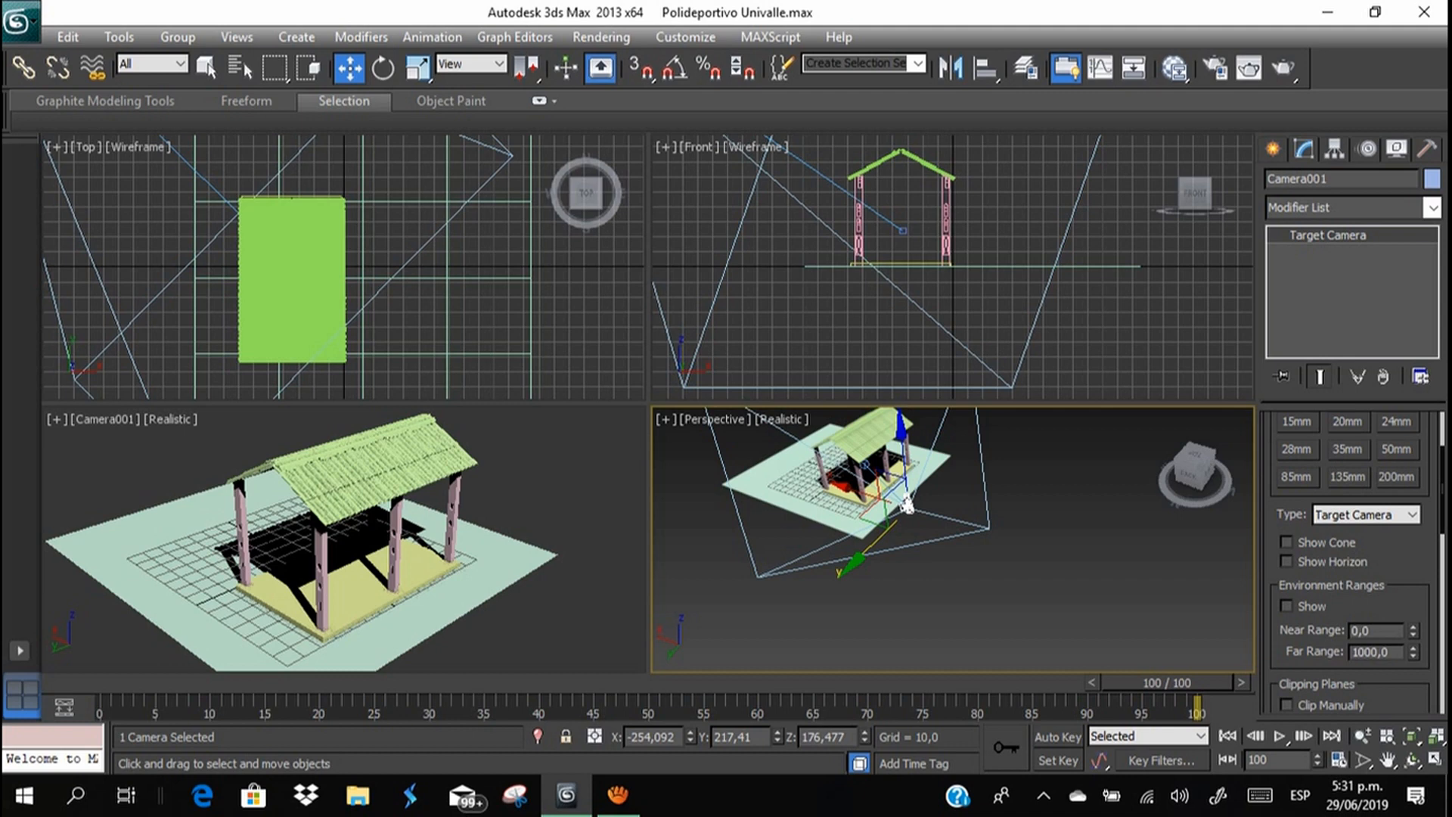
{"action": "left_click", "coordinate": [556, 481]}
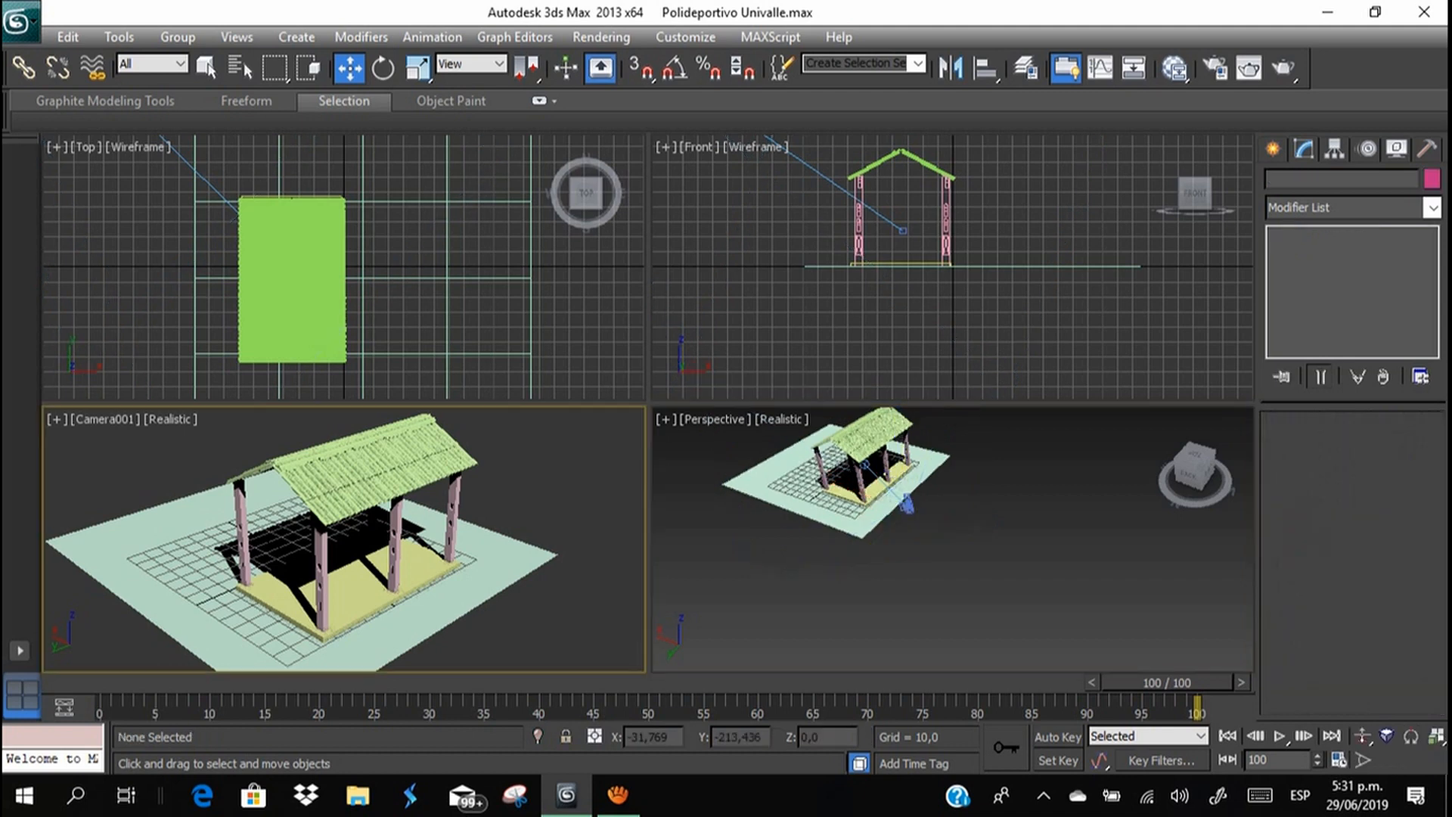
{"action": "key", "text": "shift+q"}
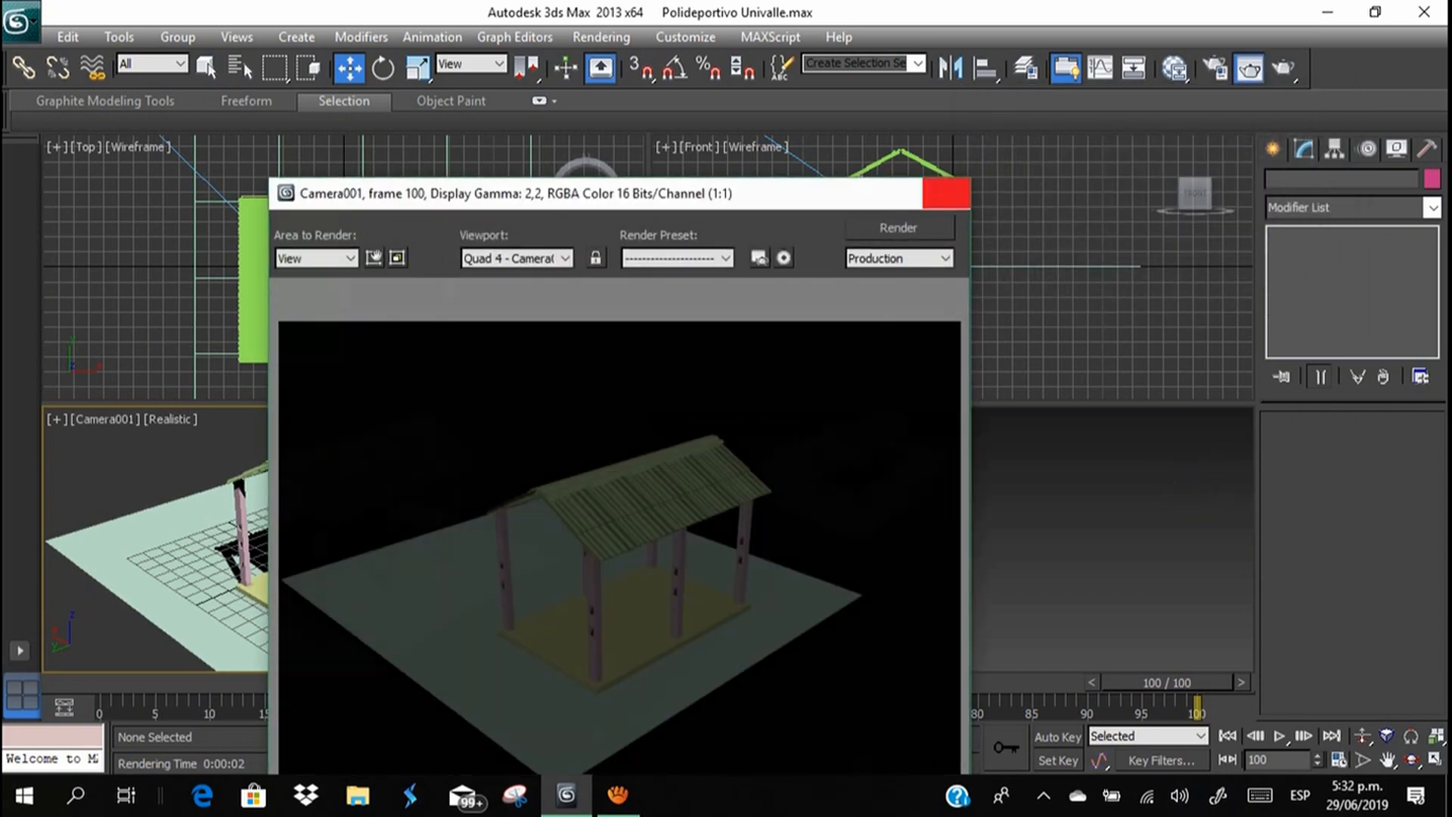
{"action": "left_click", "coordinate": [946, 192]}
Delete the target camera from the scene.
{"action": "middle_click_drag", "start_coordinate": [944, 524], "coordinate": [1035, 527]}
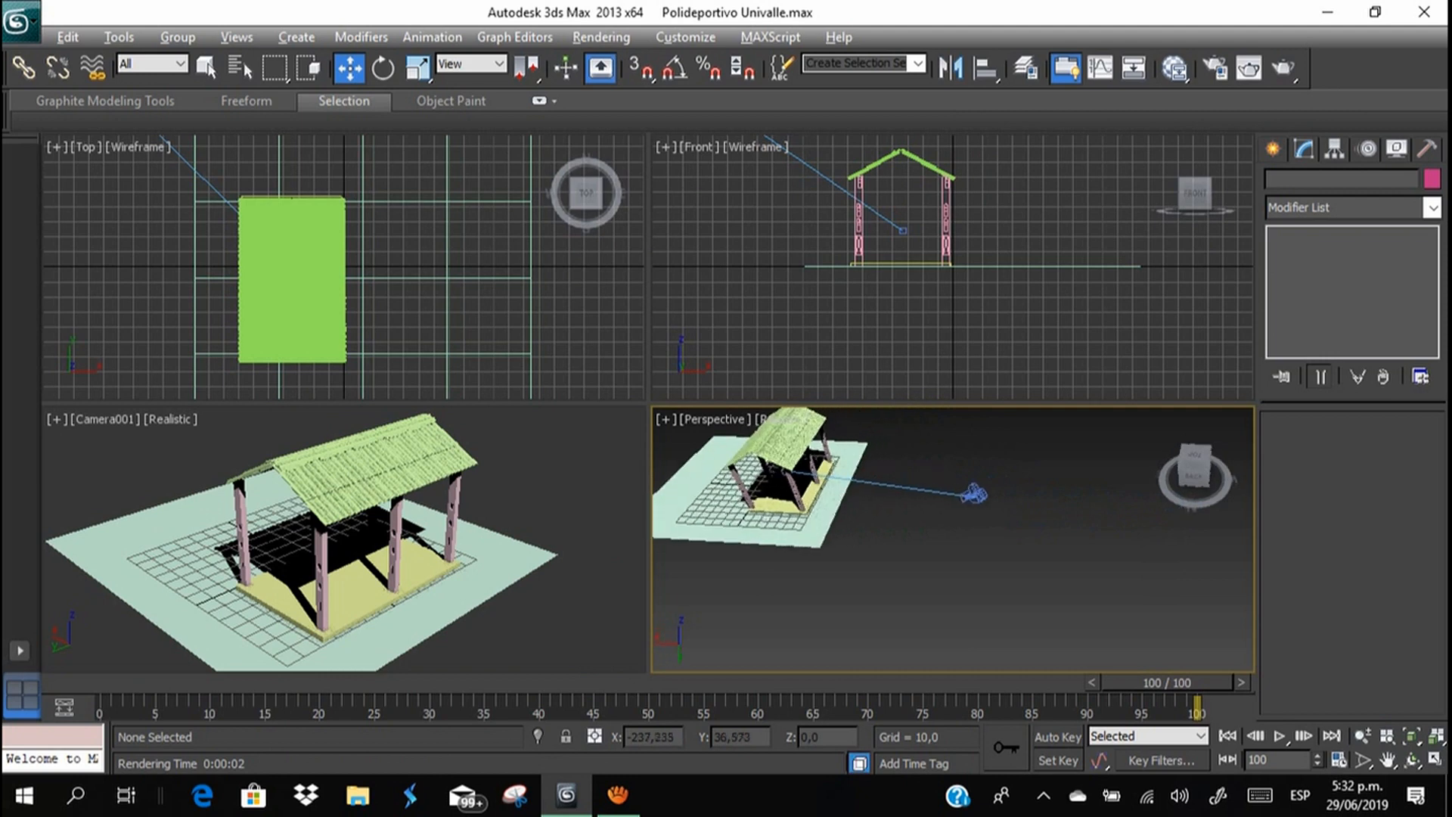
{"action": "left_click", "coordinate": [976, 496]}
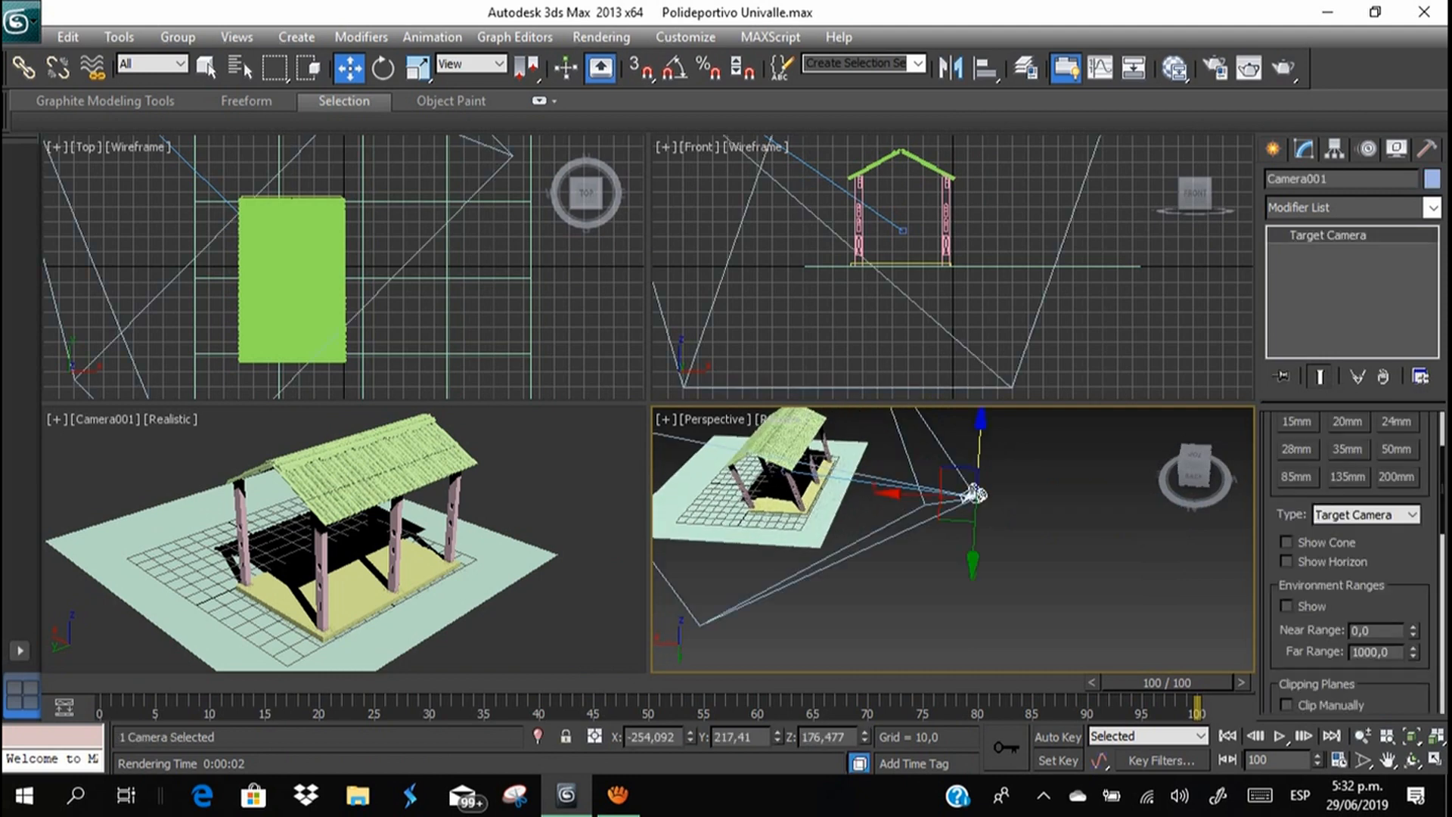
{"action": "key", "text": "Delete"}
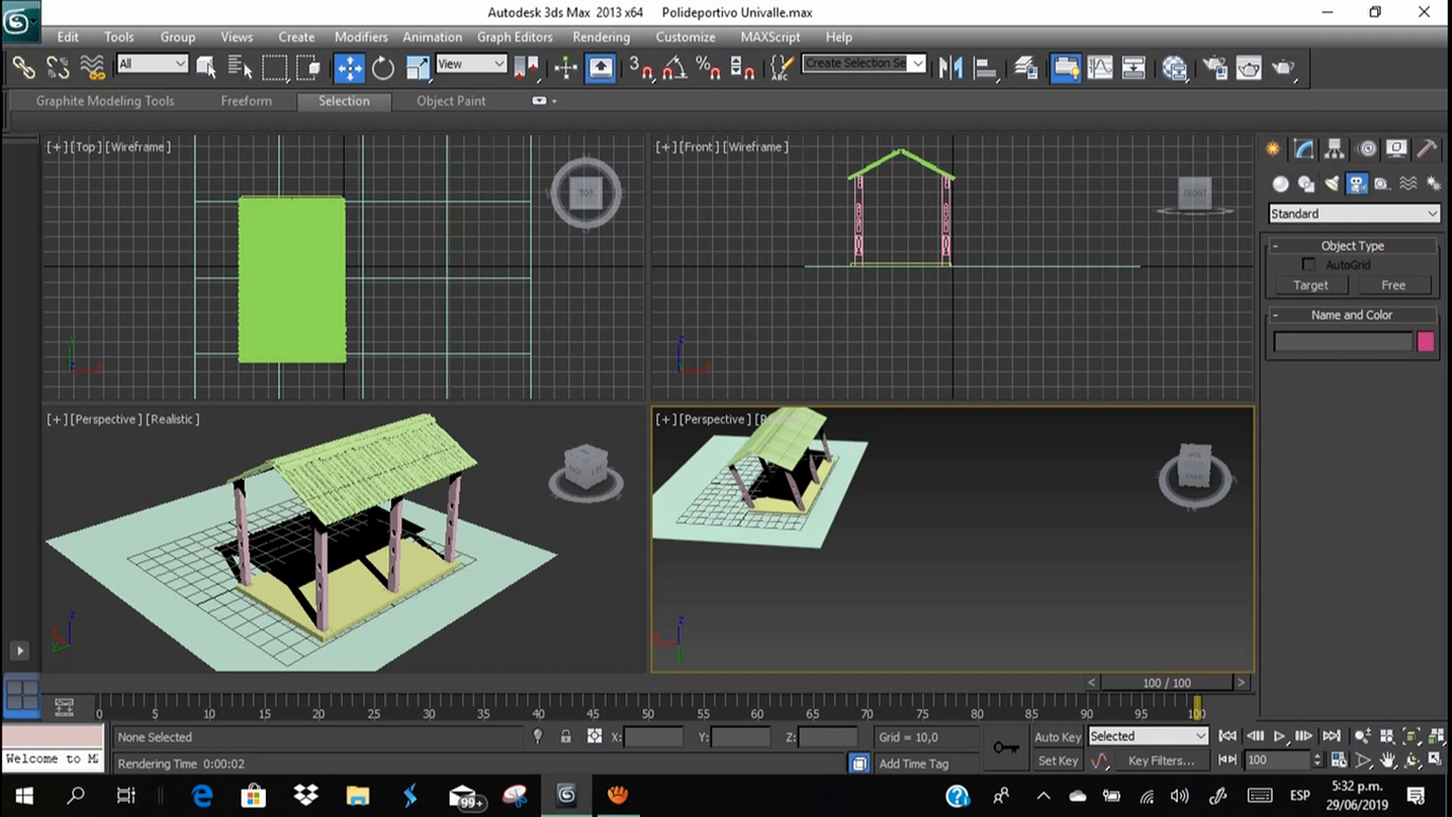
Place a free camera beside the building at about X -143.7, Y 51.1 and raise it to about Z 101.9.
{"action": "left_click", "coordinate": [1393, 286]}
{"action": "left_click", "coordinate": [874, 524]}
{"action": "middle_click_drag", "start_coordinate": [935, 505], "coordinate": [915, 537], "text": "alt"}
{"action": "left_click", "coordinate": [349, 68]}
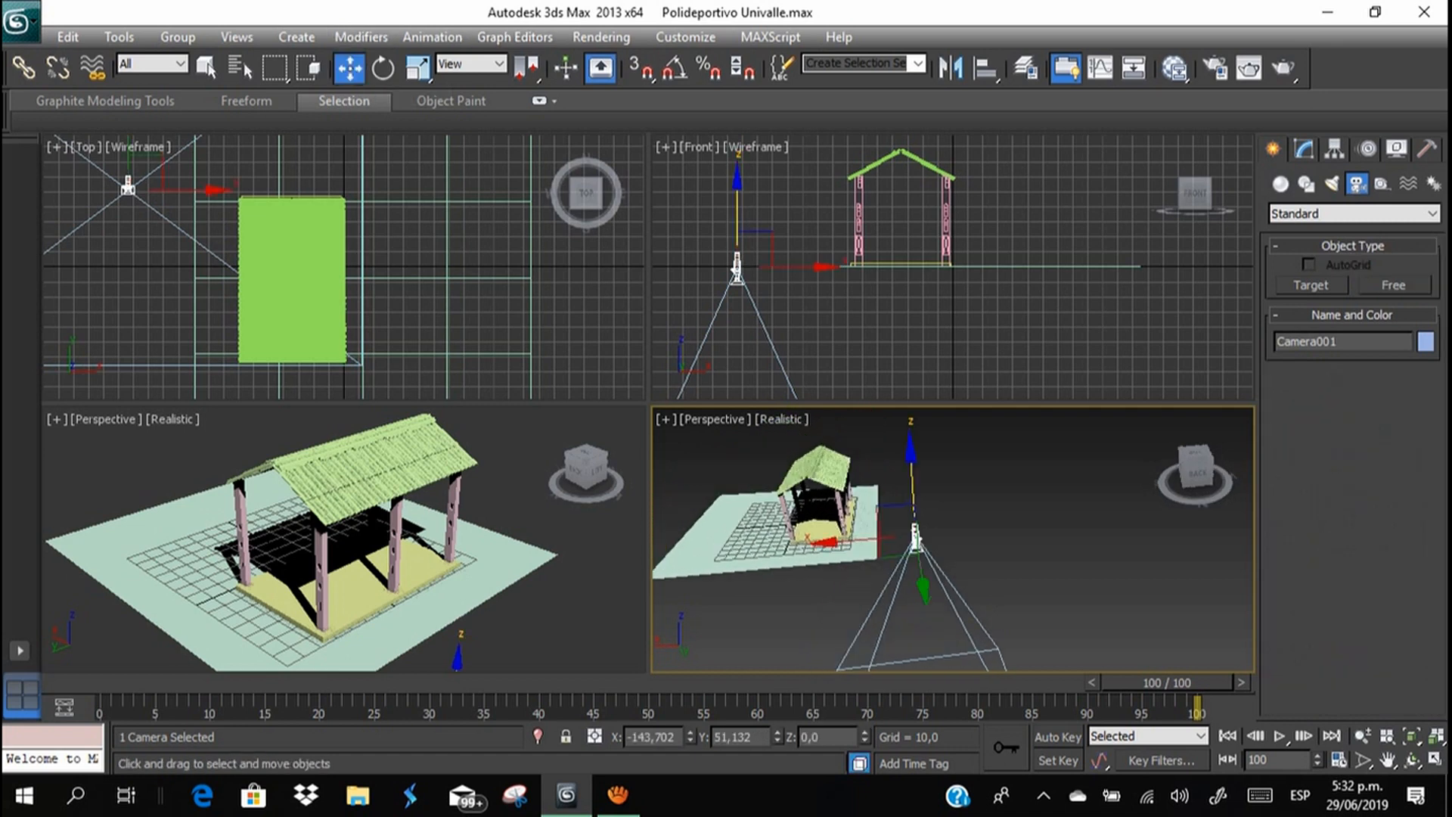
{"action": "left_click_drag", "start_coordinate": [913, 500], "coordinate": [912, 413]}
{"action": "middle_click_drag", "start_coordinate": [911, 424], "coordinate": [803, 432], "text": "alt"}
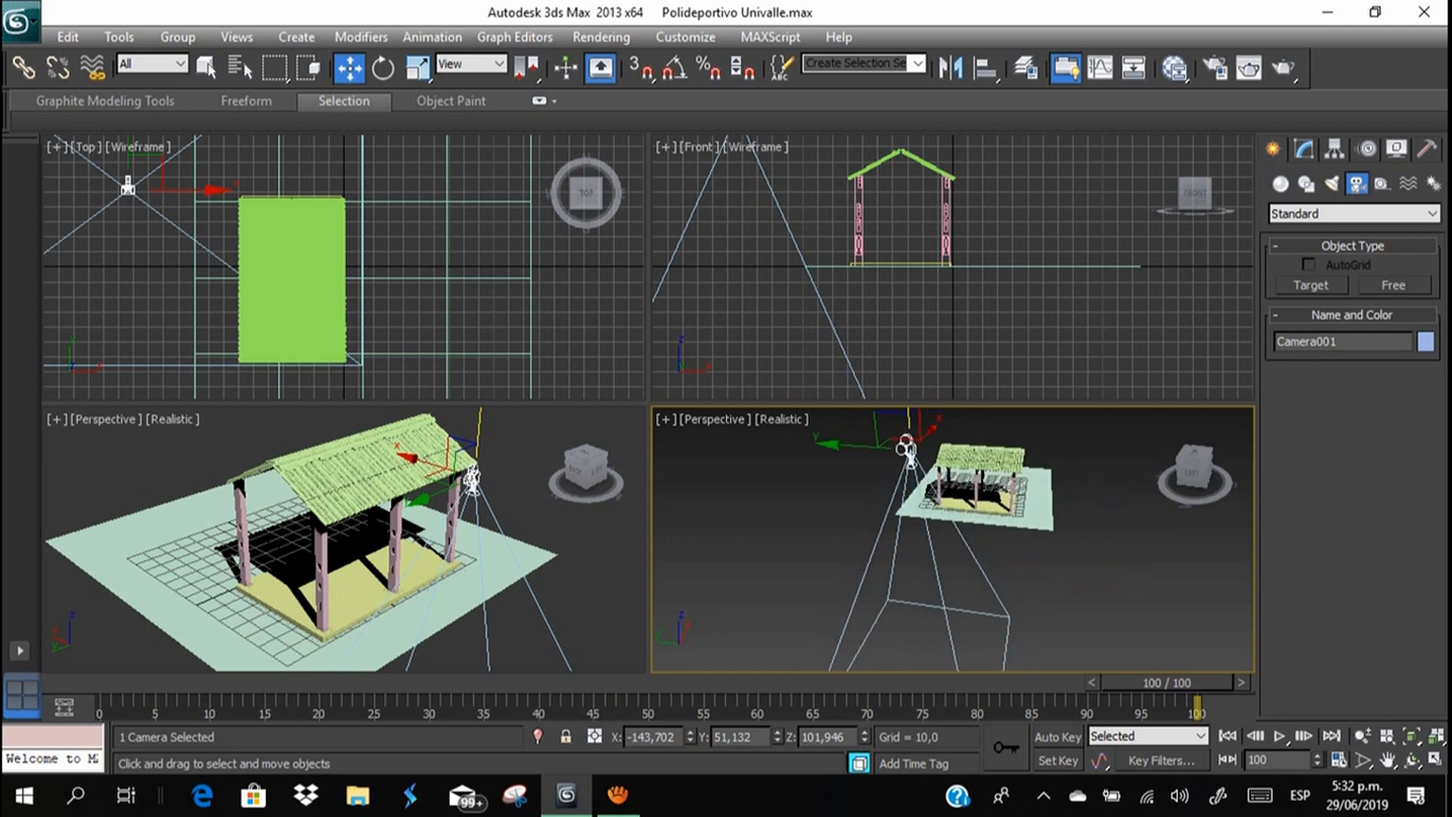
Tilt the free camera up from pointing straight down to about 77.6° around X.
{"action": "left_click", "coordinate": [383, 68]}
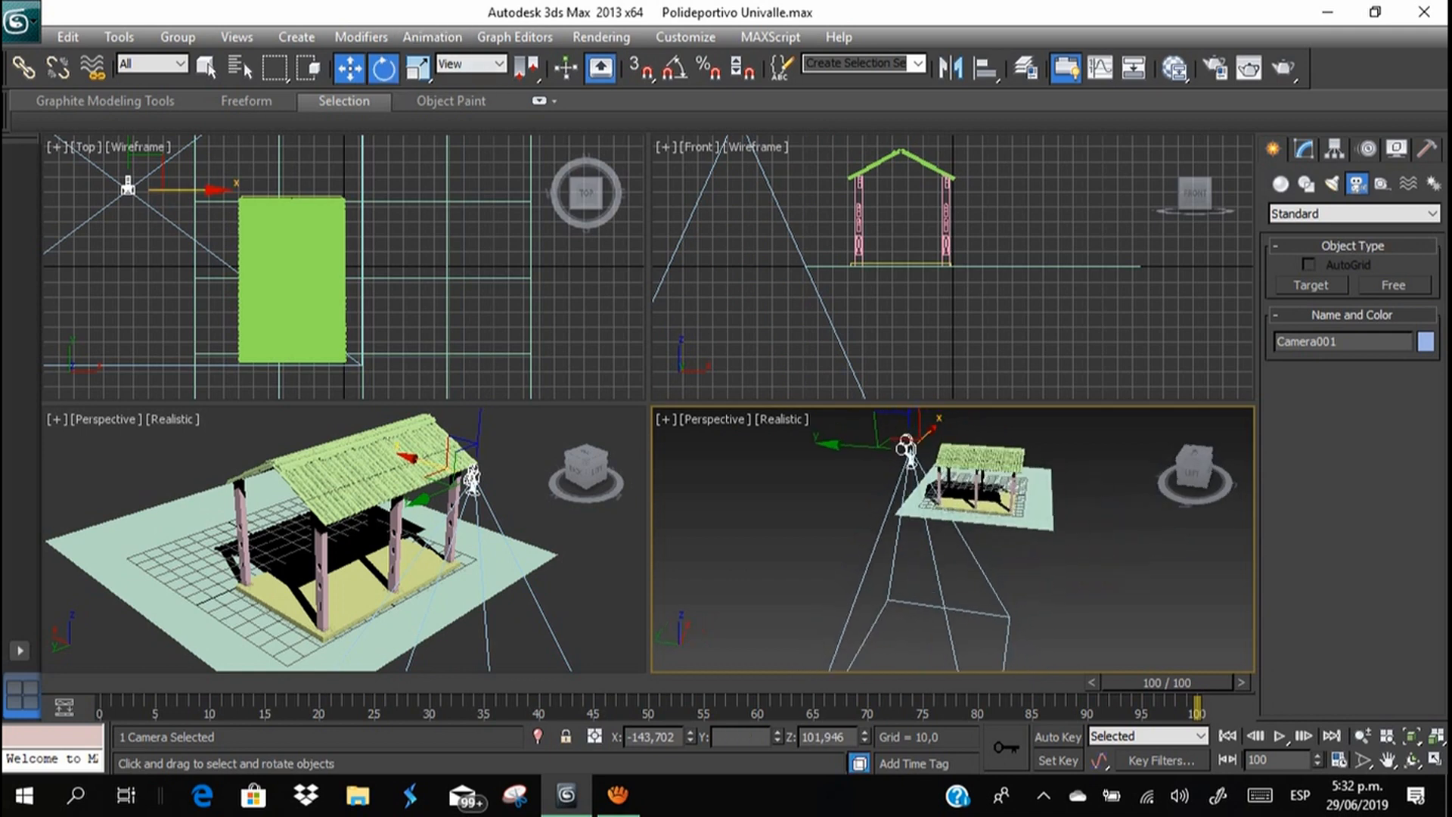
{"action": "middle_click_drag", "start_coordinate": [908, 446], "coordinate": [884, 485]}
{"action": "left_click_drag", "start_coordinate": [937, 441], "coordinate": [962, 522]}
Switch the Perspective view that shows the building close up to Camera001.
{"action": "middle_click", "coordinate": [469, 545]}
{"action": "left_click", "coordinate": [530, 617]}
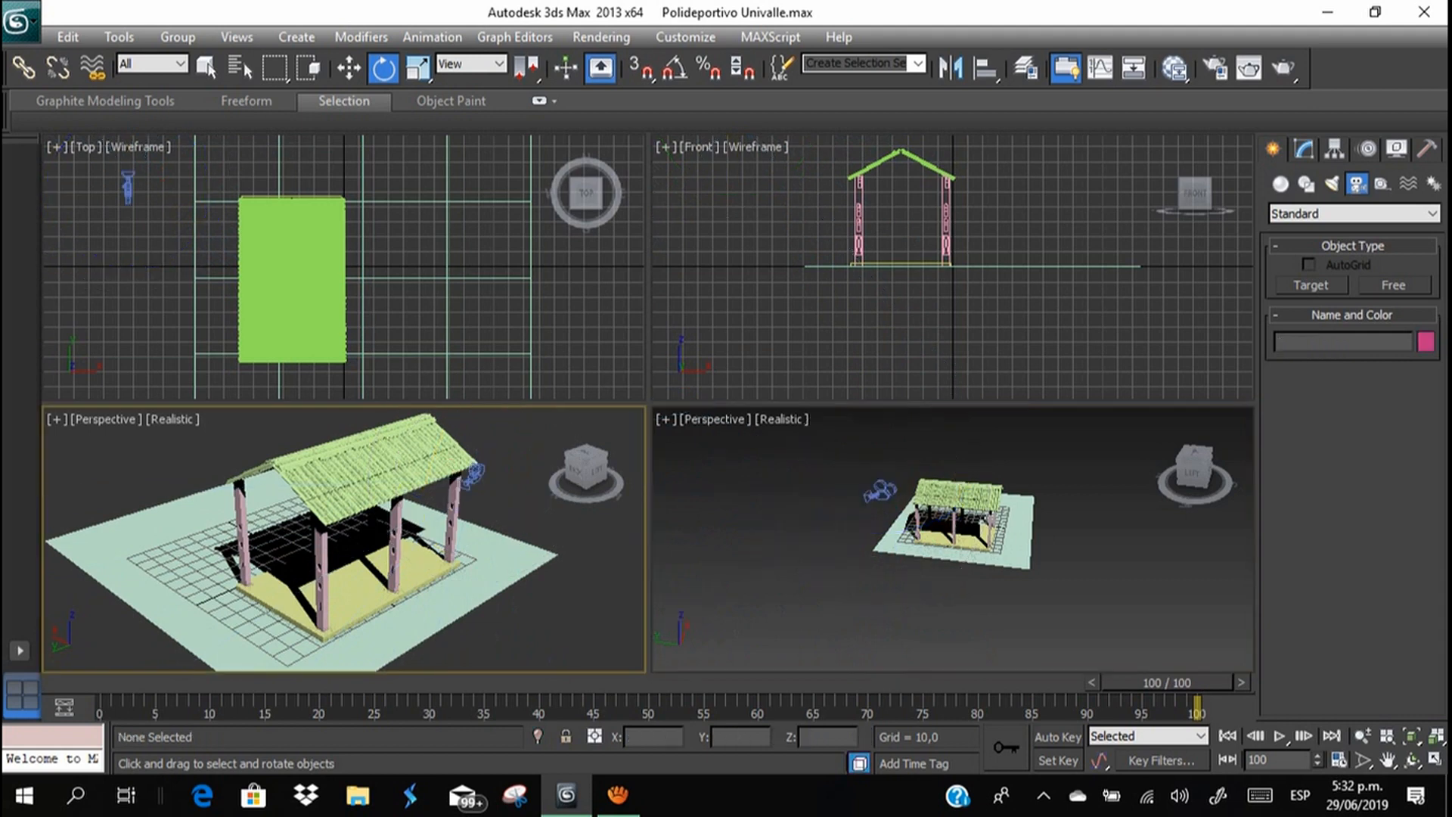
{"action": "left_click", "coordinate": [98, 425]}
{"action": "mouse_move", "coordinate": [157, 79]}
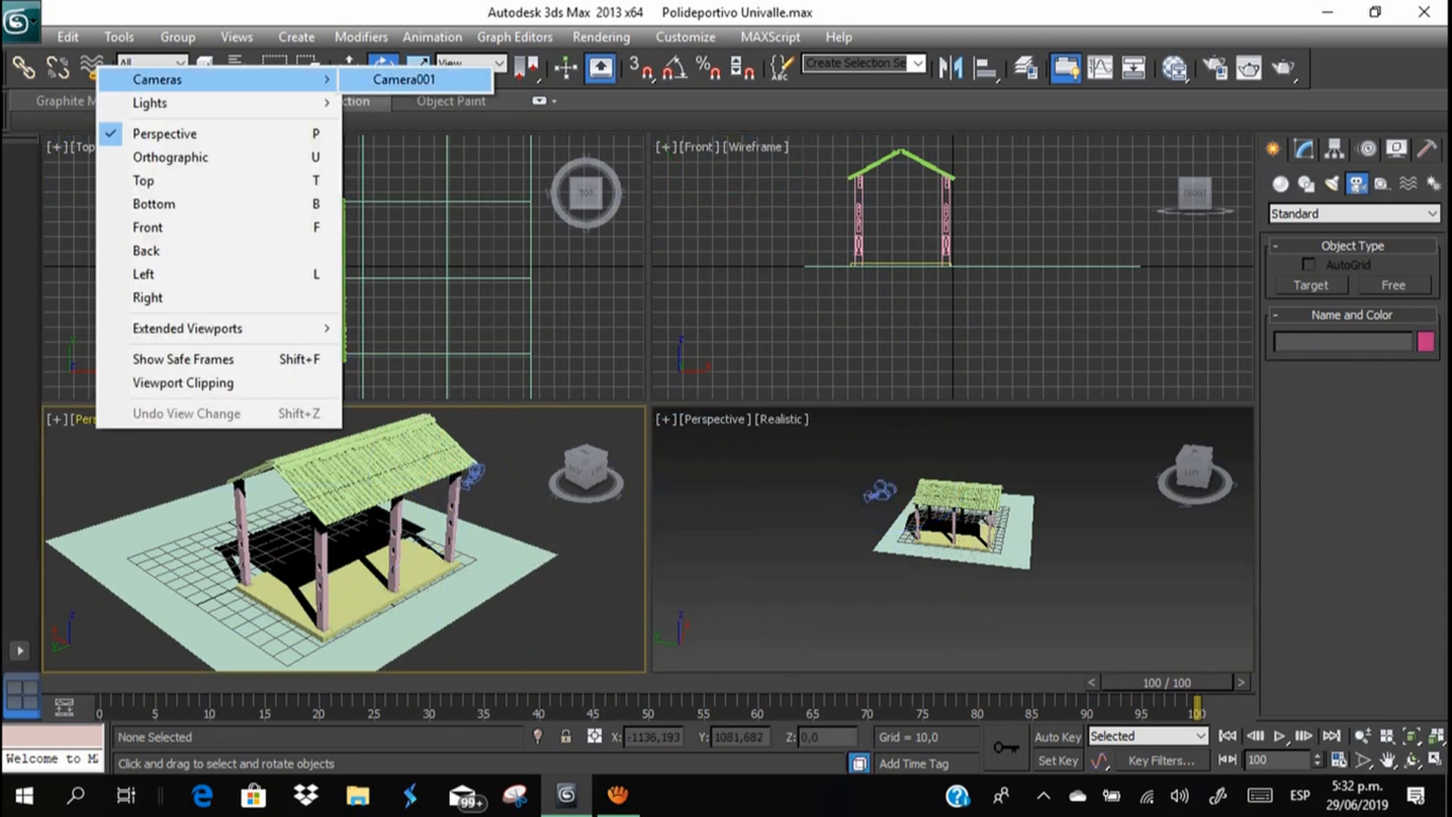
{"action": "left_click", "coordinate": [415, 78]}
Turn the free camera toward the building, about -119° around Z, and move it to about X -229.7, Y 110.1, Z 84.2.
{"action": "left_click", "coordinate": [879, 492]}
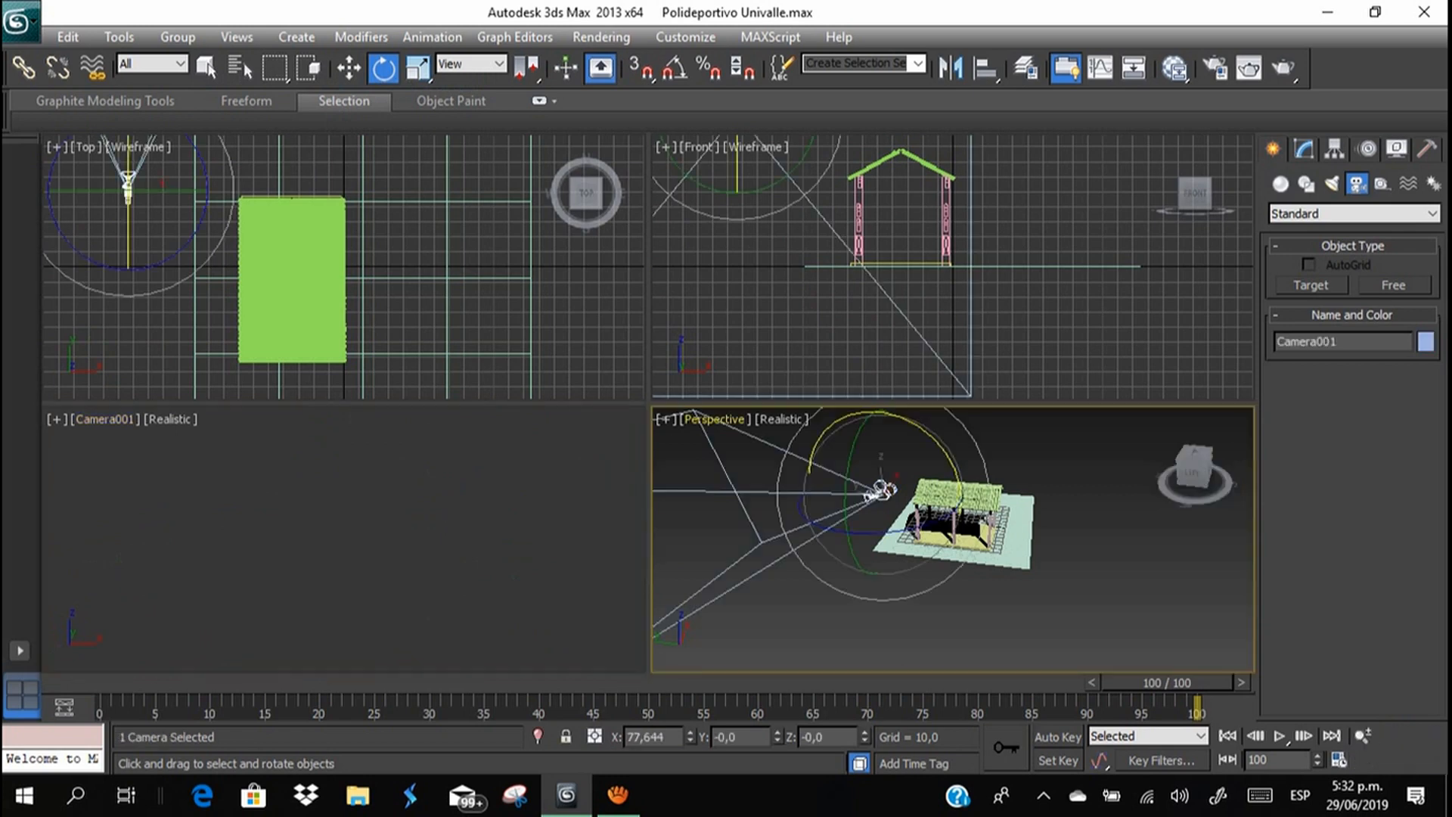
{"action": "left_click_drag", "start_coordinate": [912, 528], "coordinate": [772, 488]}
{"action": "key", "text": "w"}
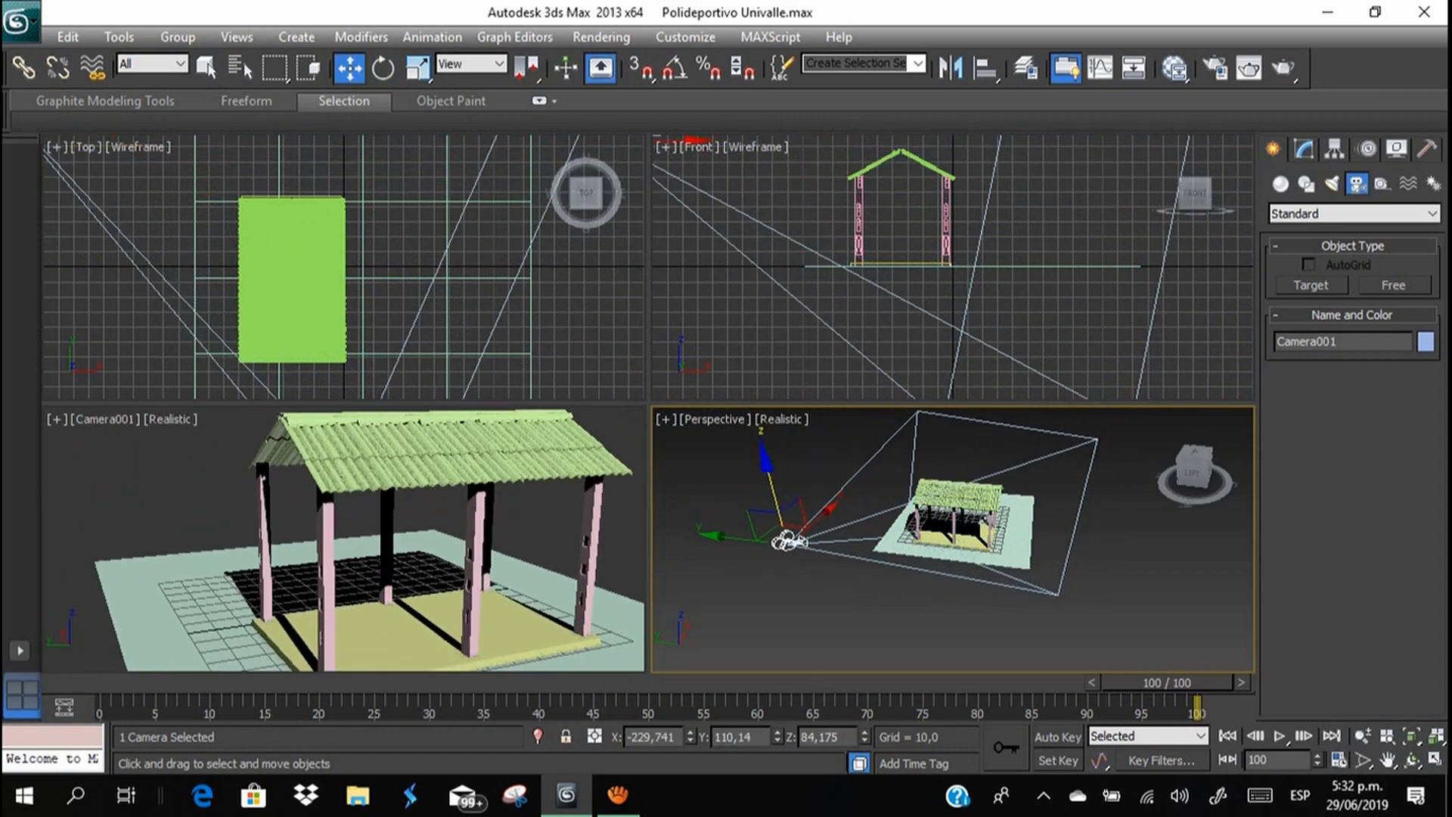
{"action": "left_click", "coordinate": [384, 68]}
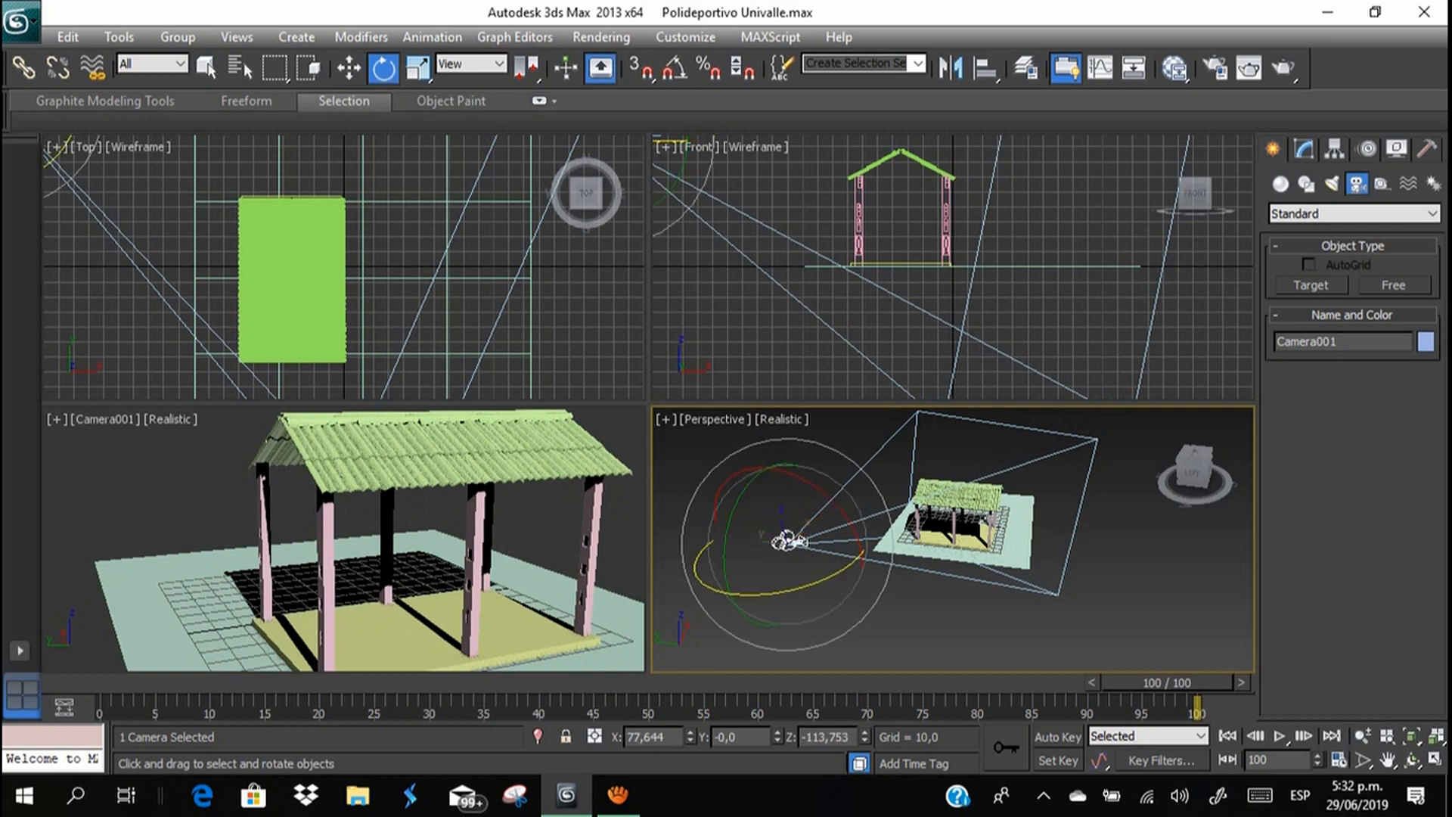
{"action": "left_click_drag", "start_coordinate": [819, 584], "coordinate": [802, 589]}
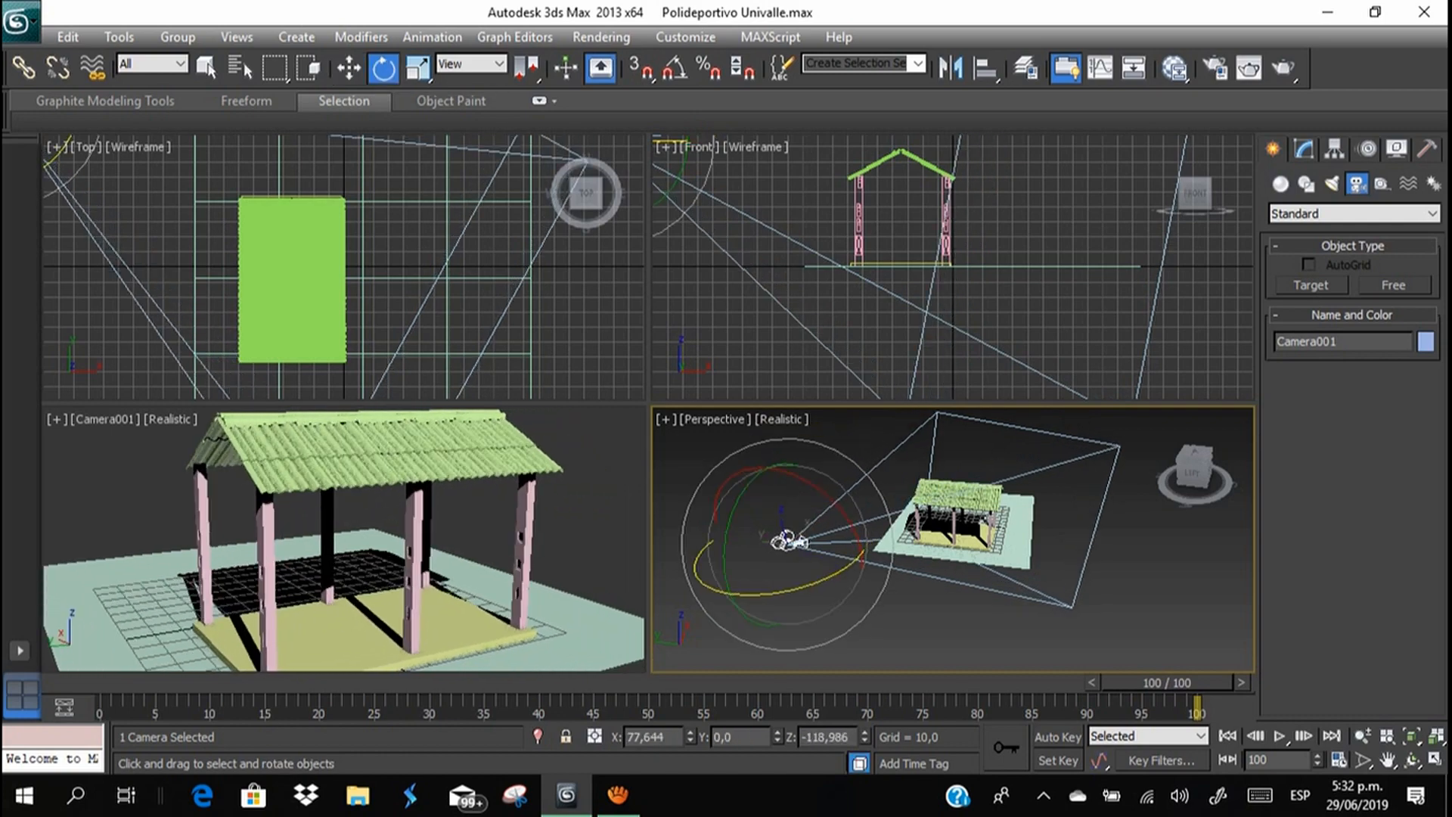
Pull the free camera back to about X -286.6, Y 140.9 so it frames the whole building.
{"action": "middle_click_drag", "start_coordinate": [853, 571], "coordinate": [1052, 594], "text": "alt"}
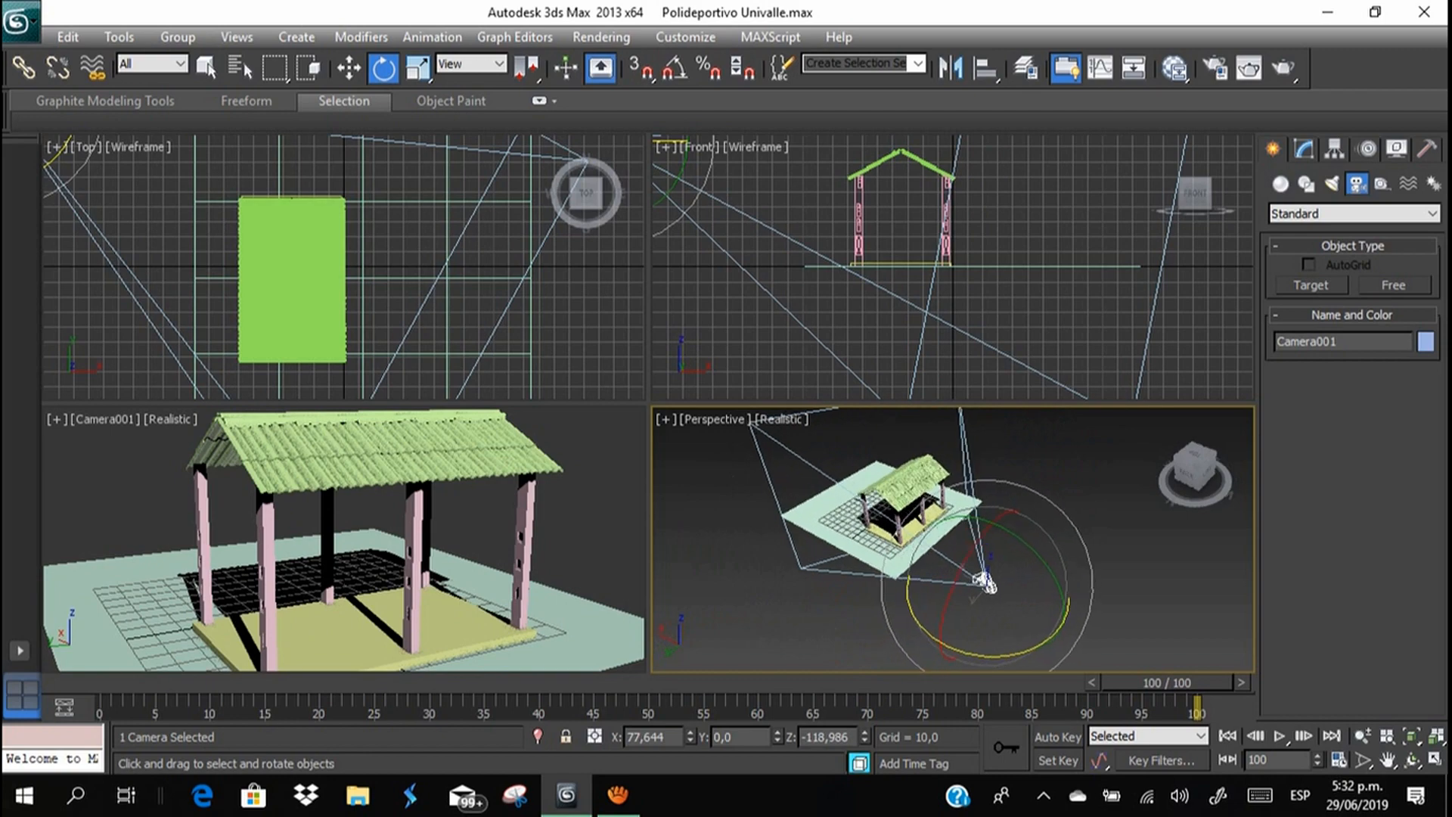
{"action": "key", "text": "w"}
{"action": "left_click_drag", "start_coordinate": [986, 587], "coordinate": [1012, 649]}
{"action": "middle_click_drag", "start_coordinate": [1013, 649], "coordinate": [1014, 612]}
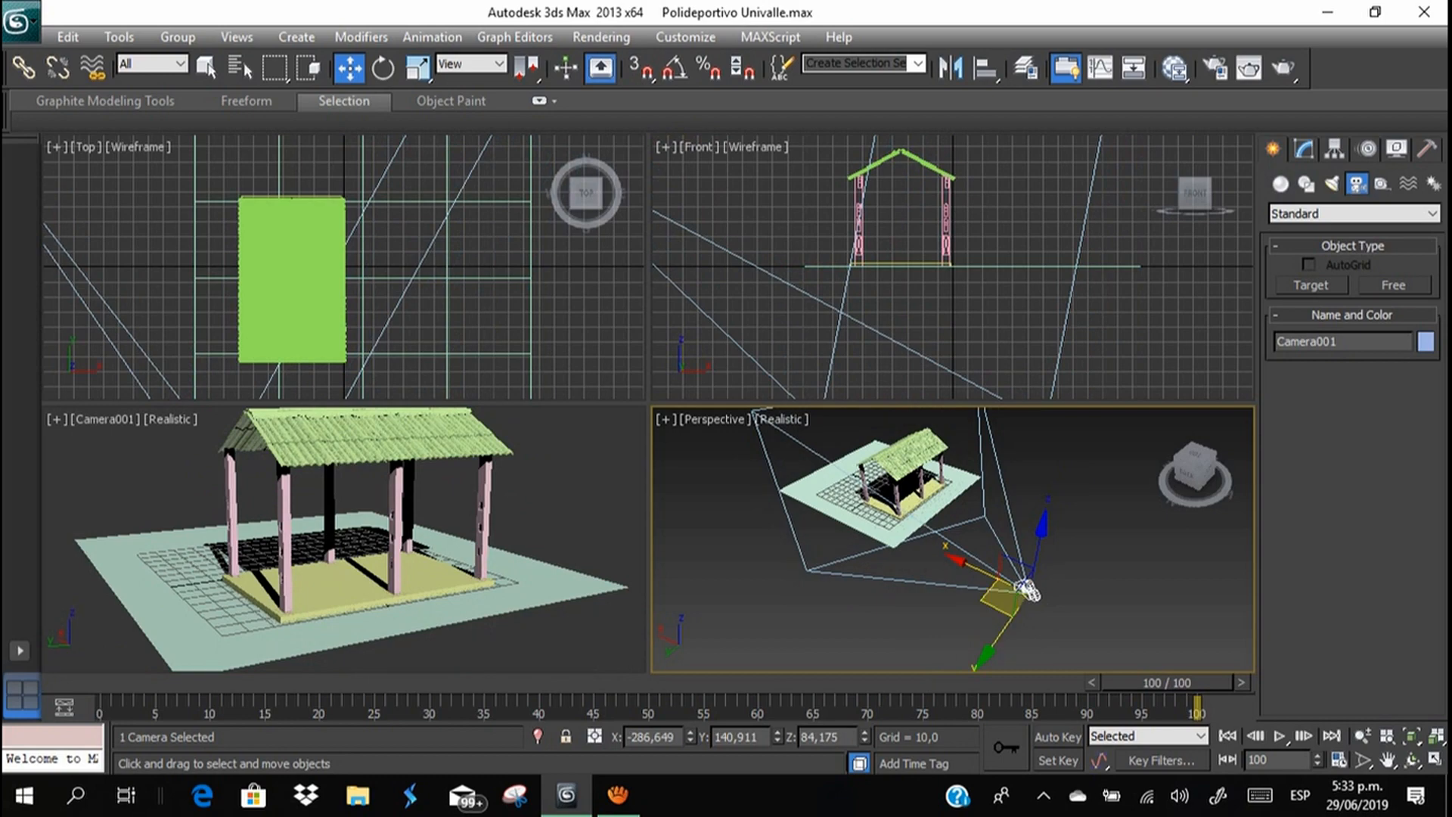
Move the free camera to the building's open end, about X -48.9, Y 81.5, Z 26.7, and turn it to look along the interior.
{"action": "left_click_drag", "start_coordinate": [1028, 590], "coordinate": [854, 490]}
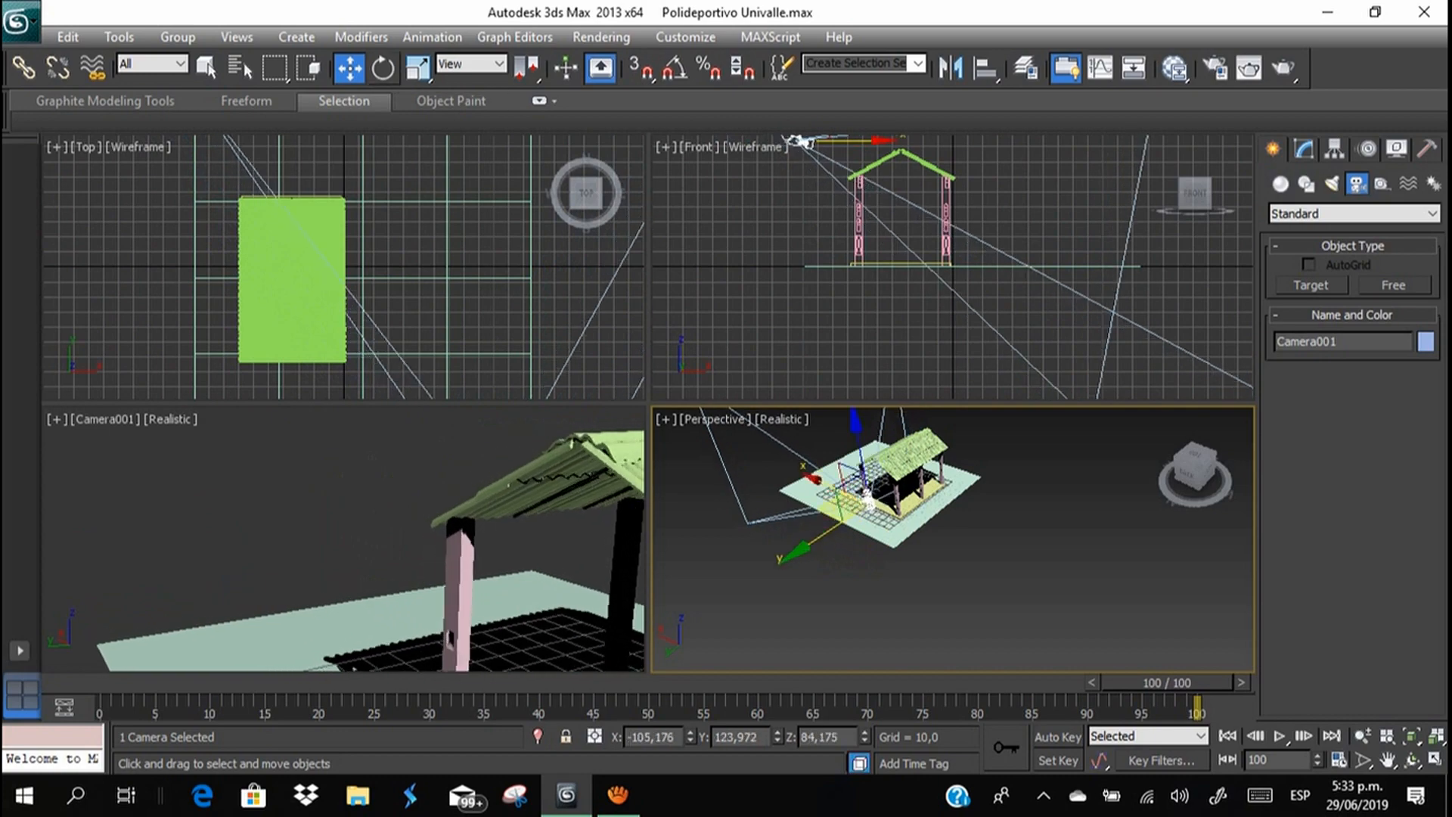
{"action": "key", "text": "e"}
{"action": "left_click_drag", "start_coordinate": [858, 557], "coordinate": [802, 543]}
{"action": "key", "text": "w"}
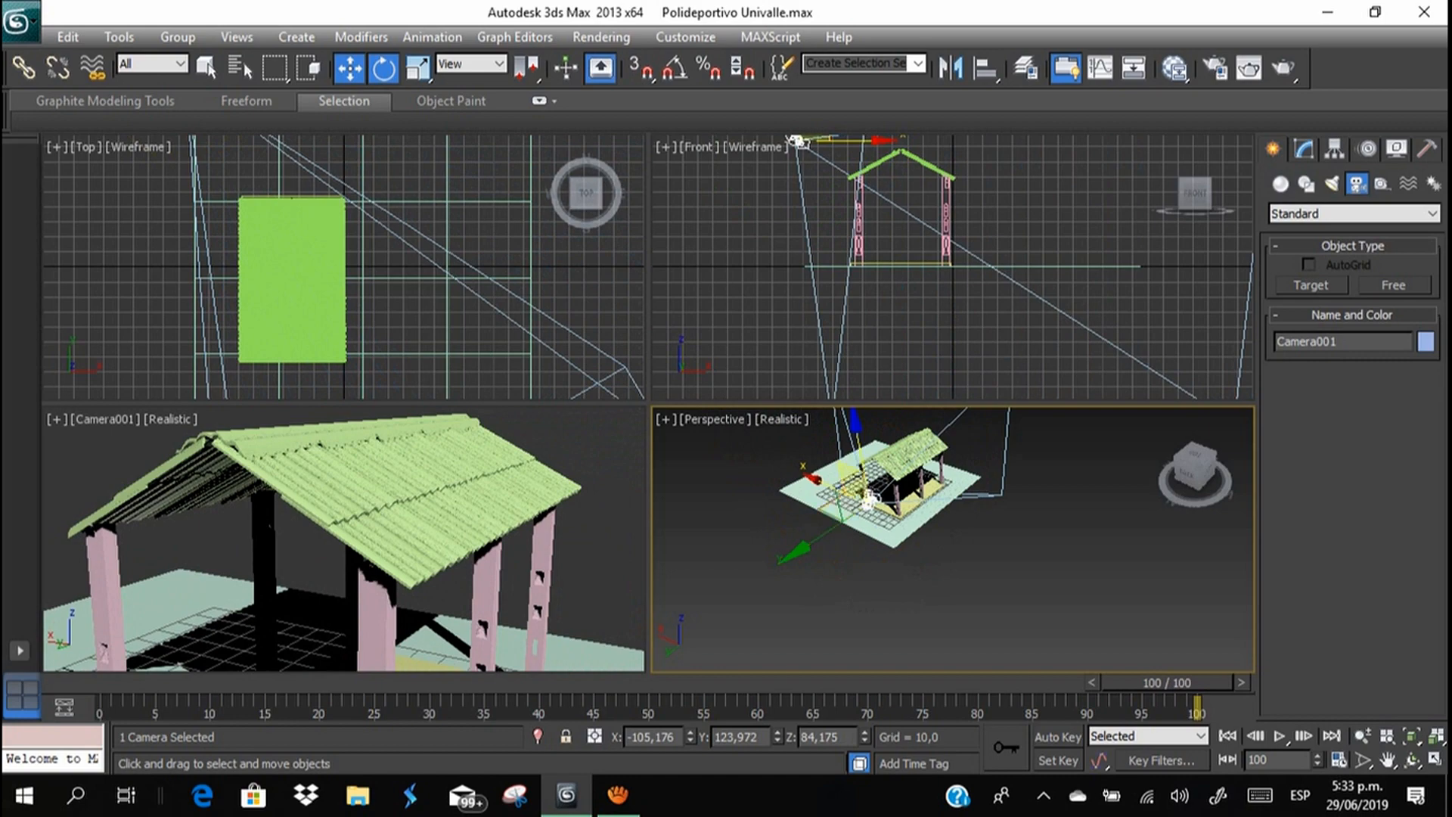
{"action": "left_click_drag", "start_coordinate": [870, 500], "coordinate": [853, 469]}
{"action": "key", "text": "e"}
{"action": "left_click_drag", "start_coordinate": [881, 564], "coordinate": [842, 567]}
{"action": "key", "text": "w"}
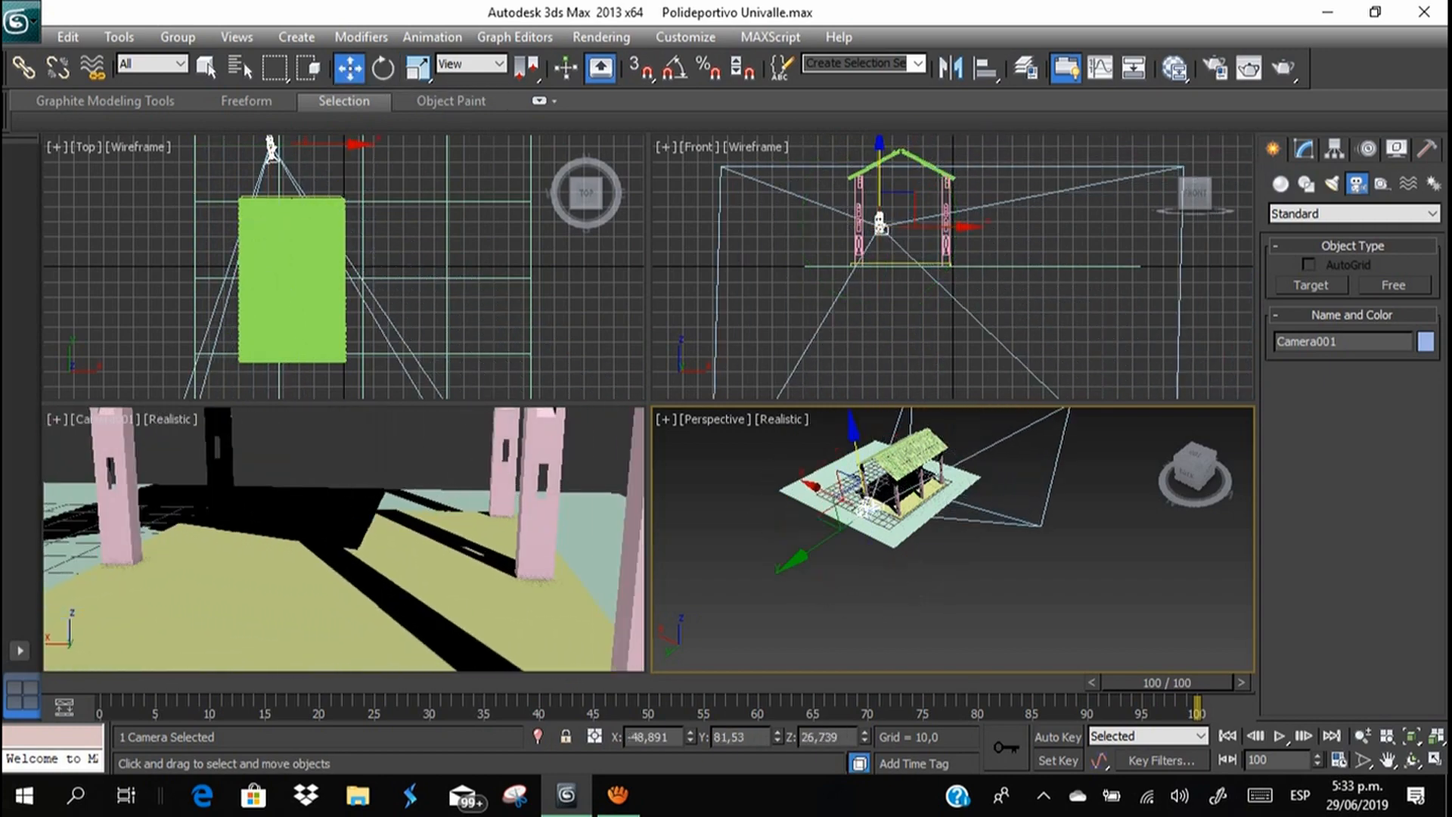
Tilt the free camera upward to about 81.6° around X.
{"action": "key", "text": "e"}
{"action": "left_click_drag", "start_coordinate": [803, 501], "coordinate": [788, 545]}
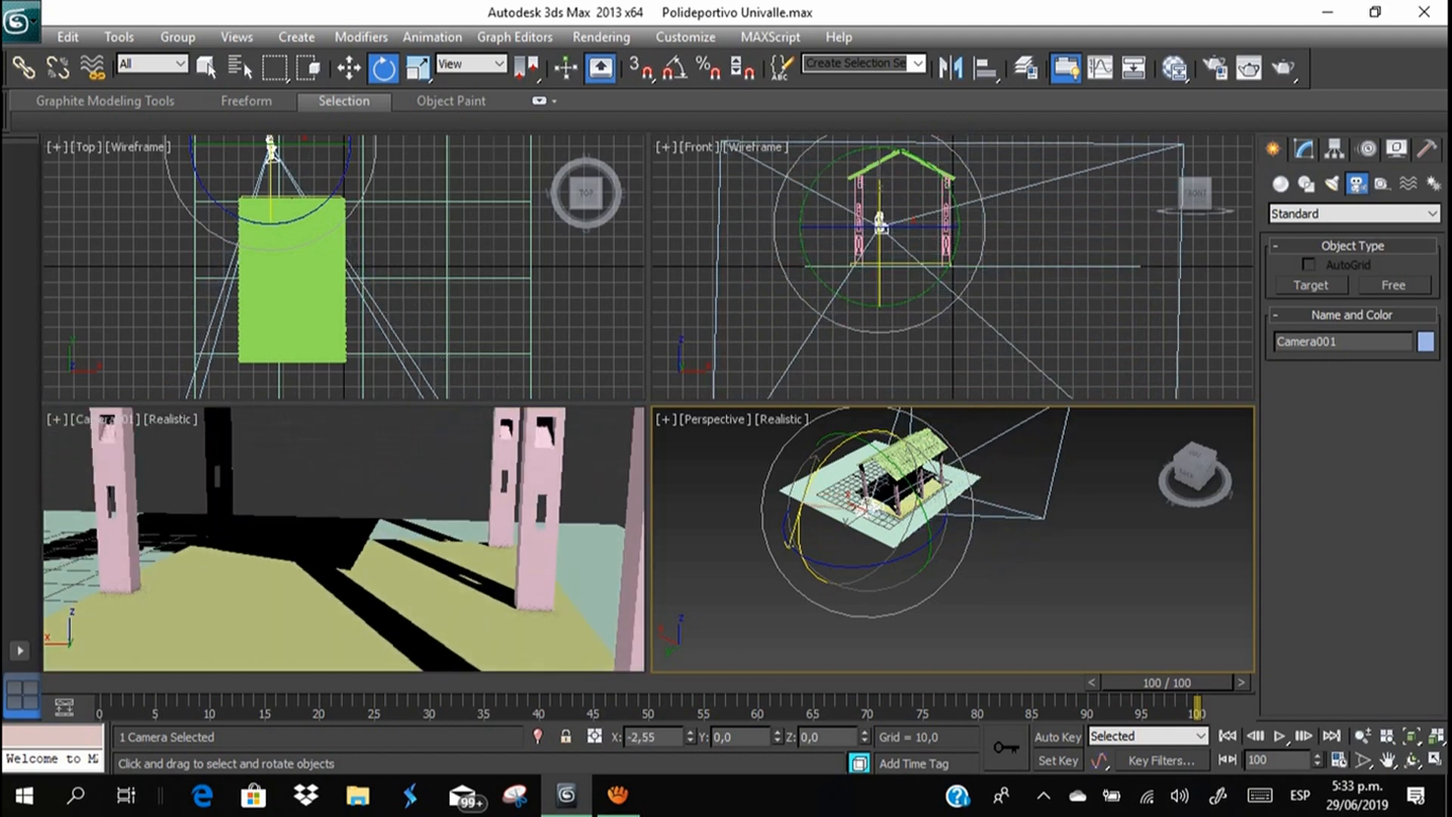
{"action": "mouse_move", "coordinate": [788, 545]}
{"action": "left_mouse_down"}
{"action": "mouse_move", "coordinate": [788, 566]}
{"action": "mouse_move", "coordinate": [788, 541]}
{"action": "left_mouse_up"}
Tilt the free camera to about 87.2° around X with orthographic projection temporarily enabled.
{"action": "left_click", "coordinate": [1302, 149]}
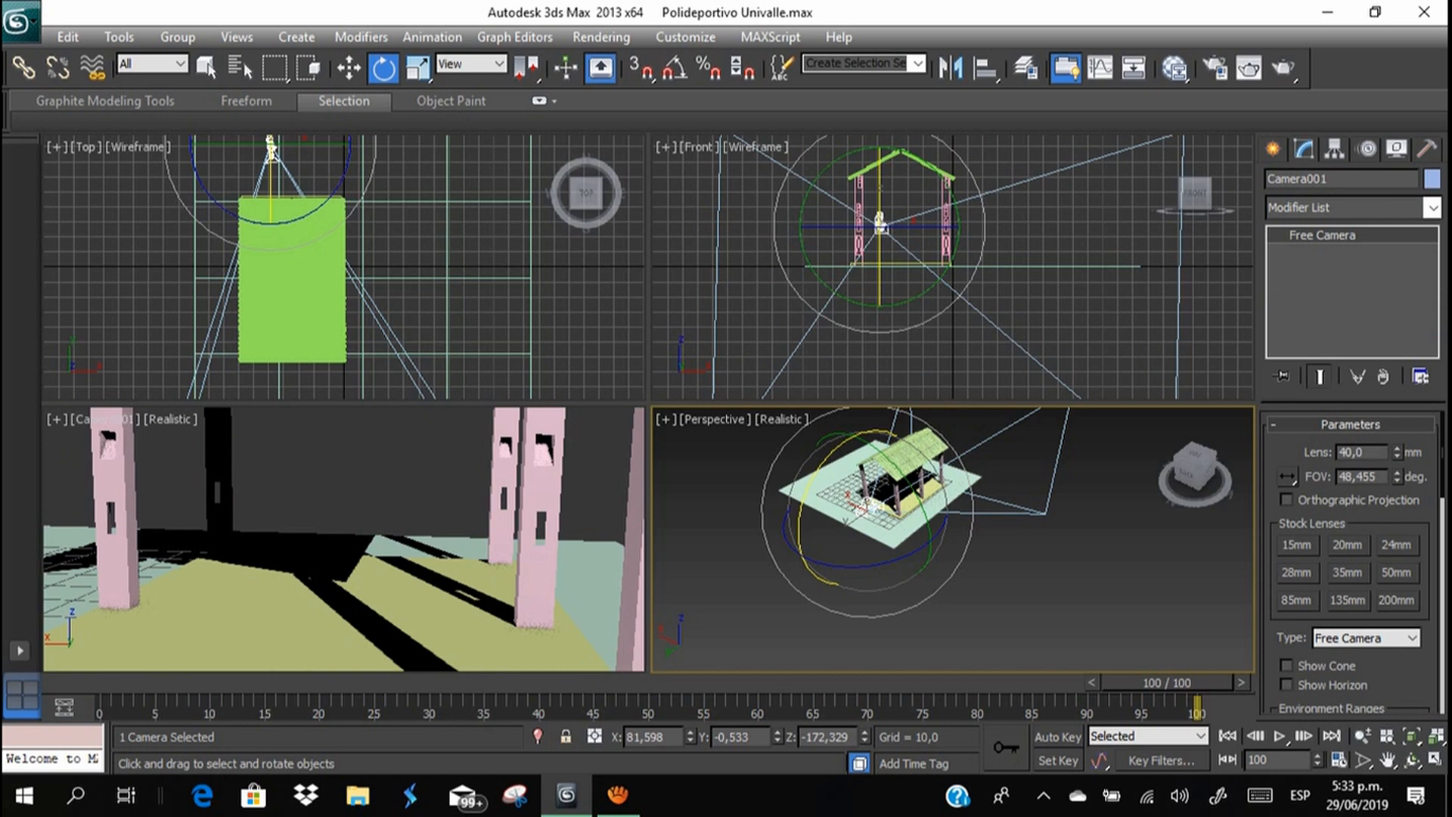
{"action": "left_click", "coordinate": [1287, 500]}
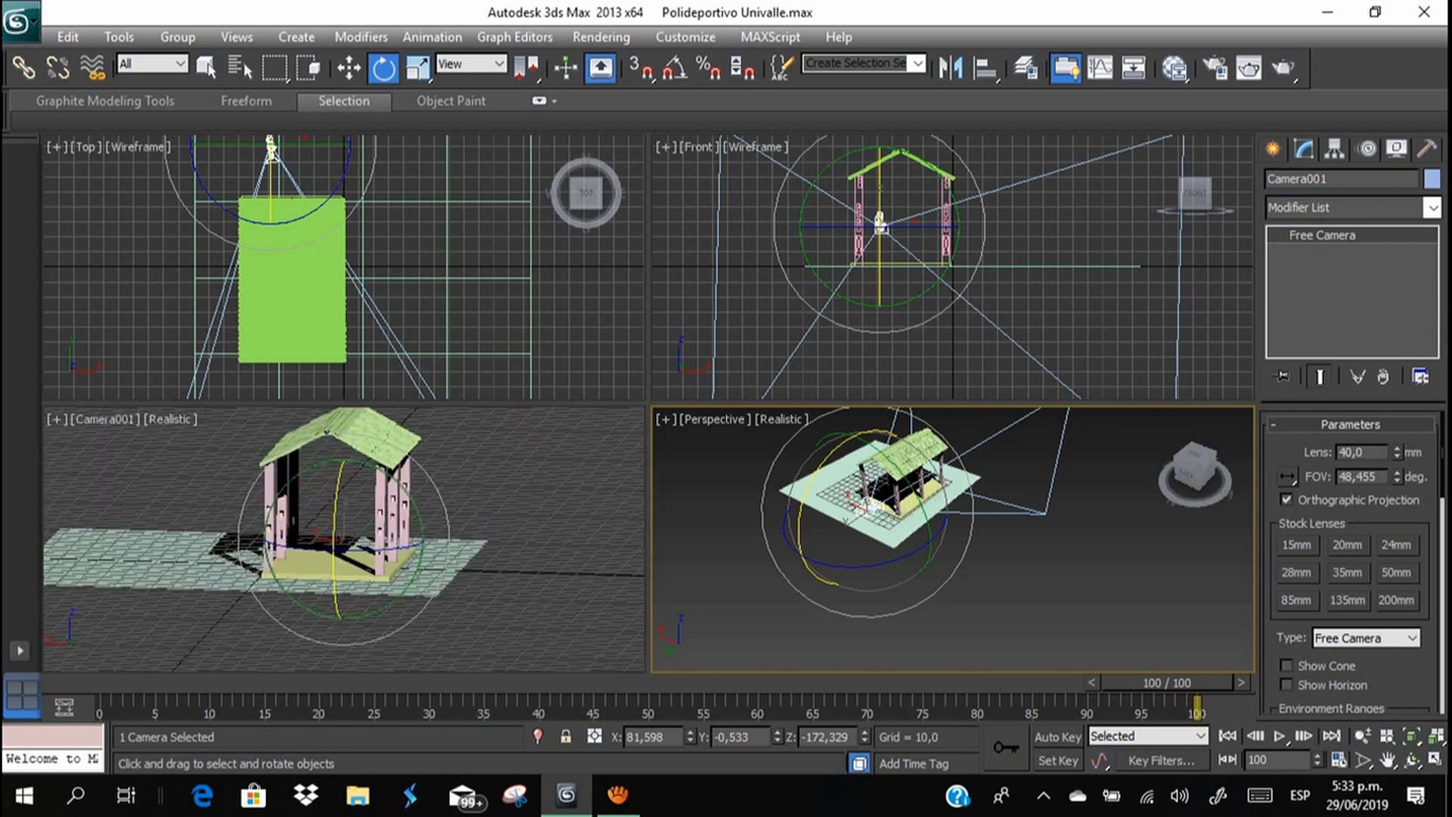
{"action": "mouse_move", "coordinate": [807, 495]}
{"action": "left_mouse_down"}
{"action": "mouse_move", "coordinate": [817, 468]}
{"action": "mouse_move", "coordinate": [798, 515]}
{"action": "mouse_move", "coordinate": [803, 503]}
{"action": "left_mouse_up"}
{"action": "left_click", "coordinate": [1287, 500]}
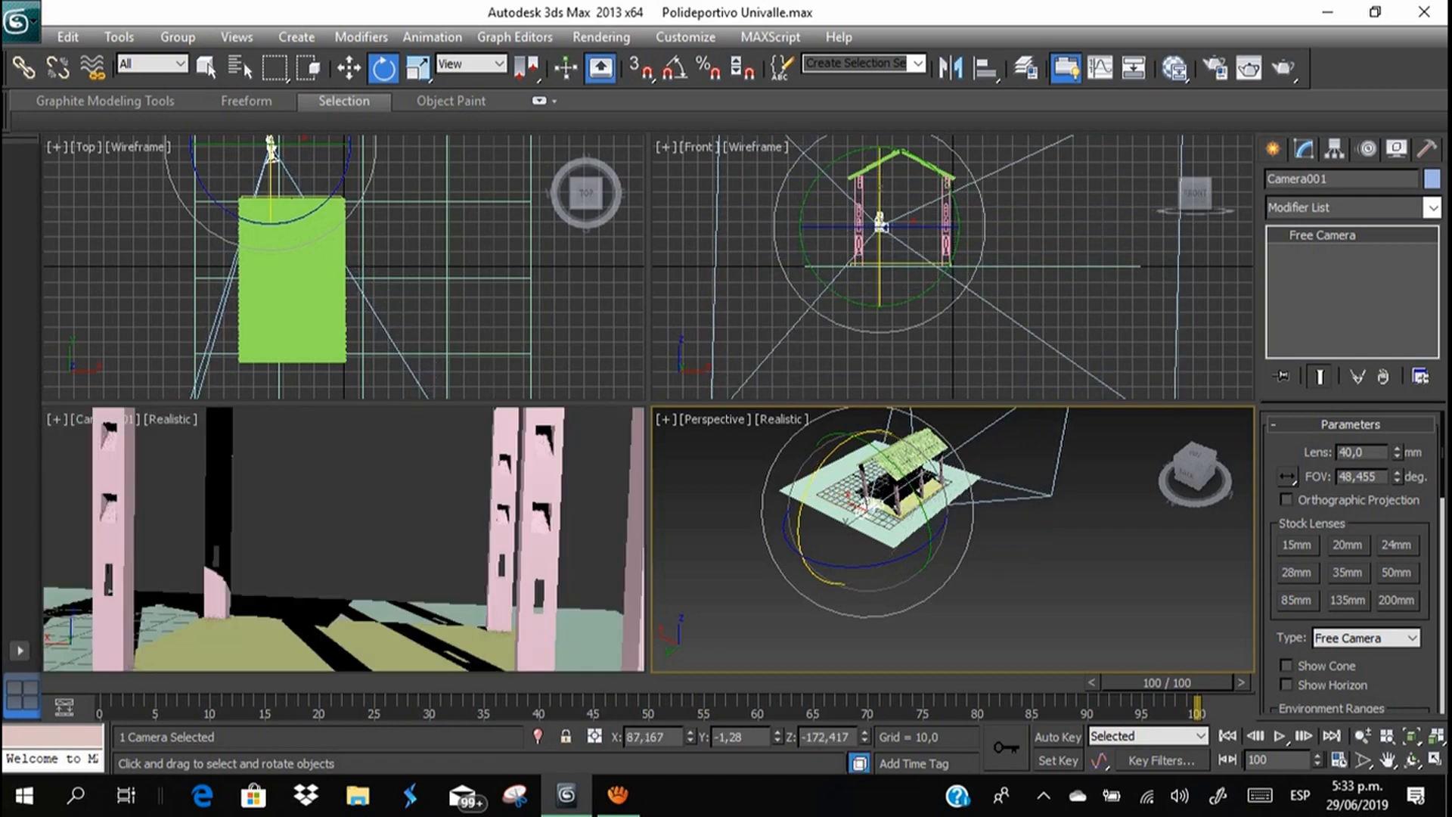
Compare the 20, 24, 35, 135 and 85 mm stock lenses on the free camera and settle on 15 mm.
{"action": "left_click", "coordinate": [1348, 545]}
{"action": "left_click", "coordinate": [1395, 545]}
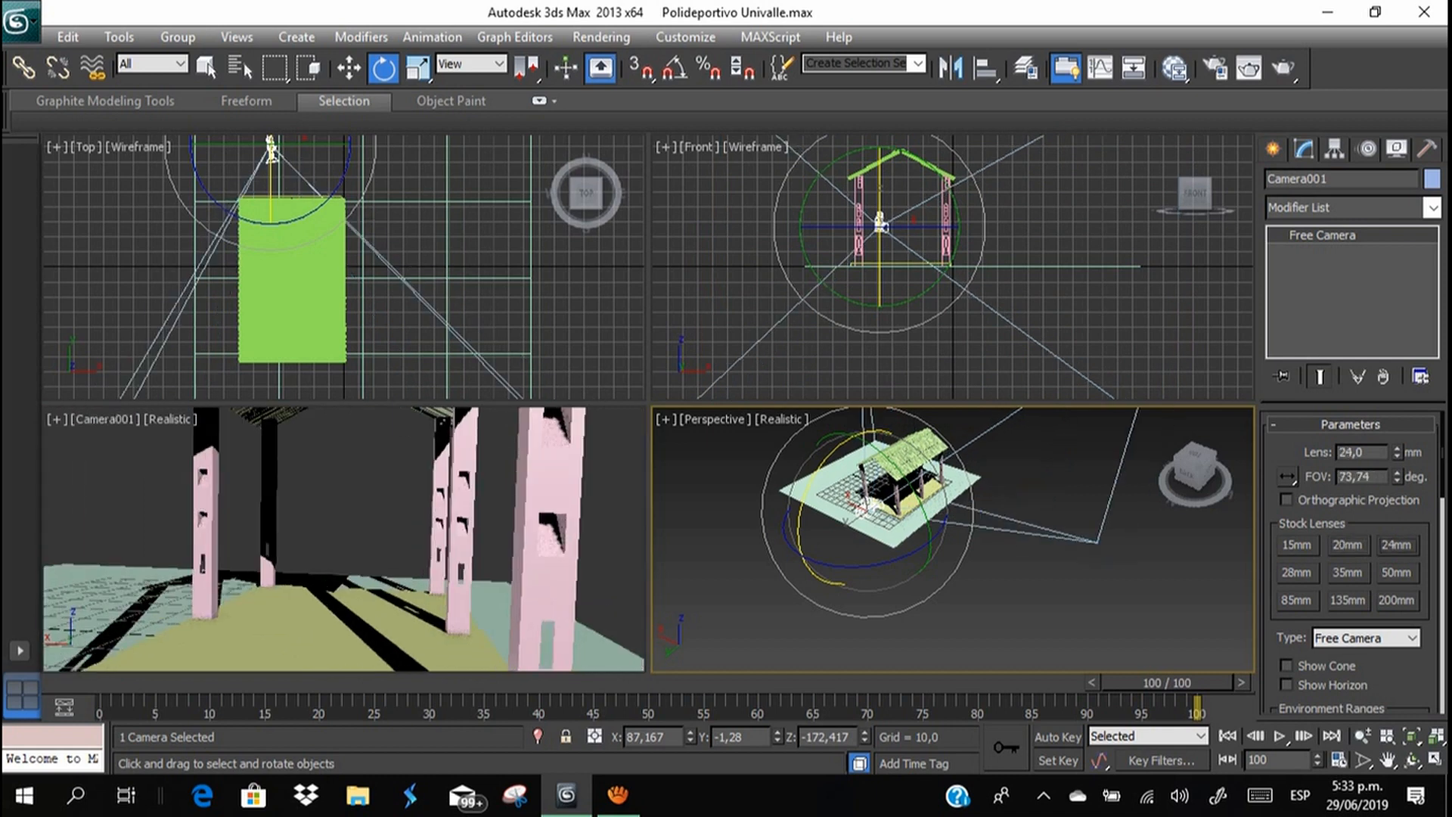
{"action": "left_click", "coordinate": [1348, 572]}
{"action": "left_click", "coordinate": [1347, 600]}
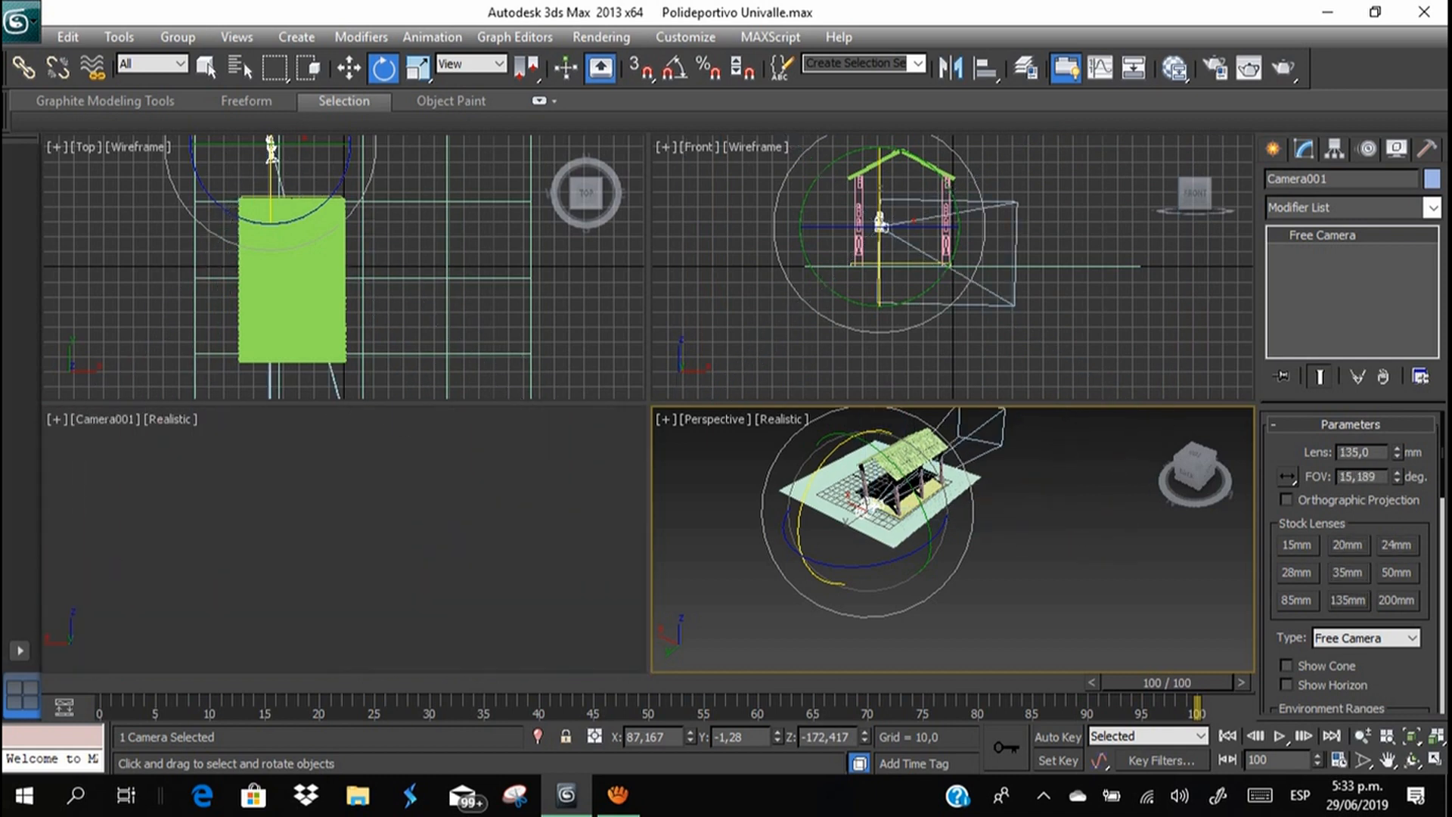
{"action": "left_click", "coordinate": [1296, 599]}
{"action": "left_click", "coordinate": [1296, 545]}
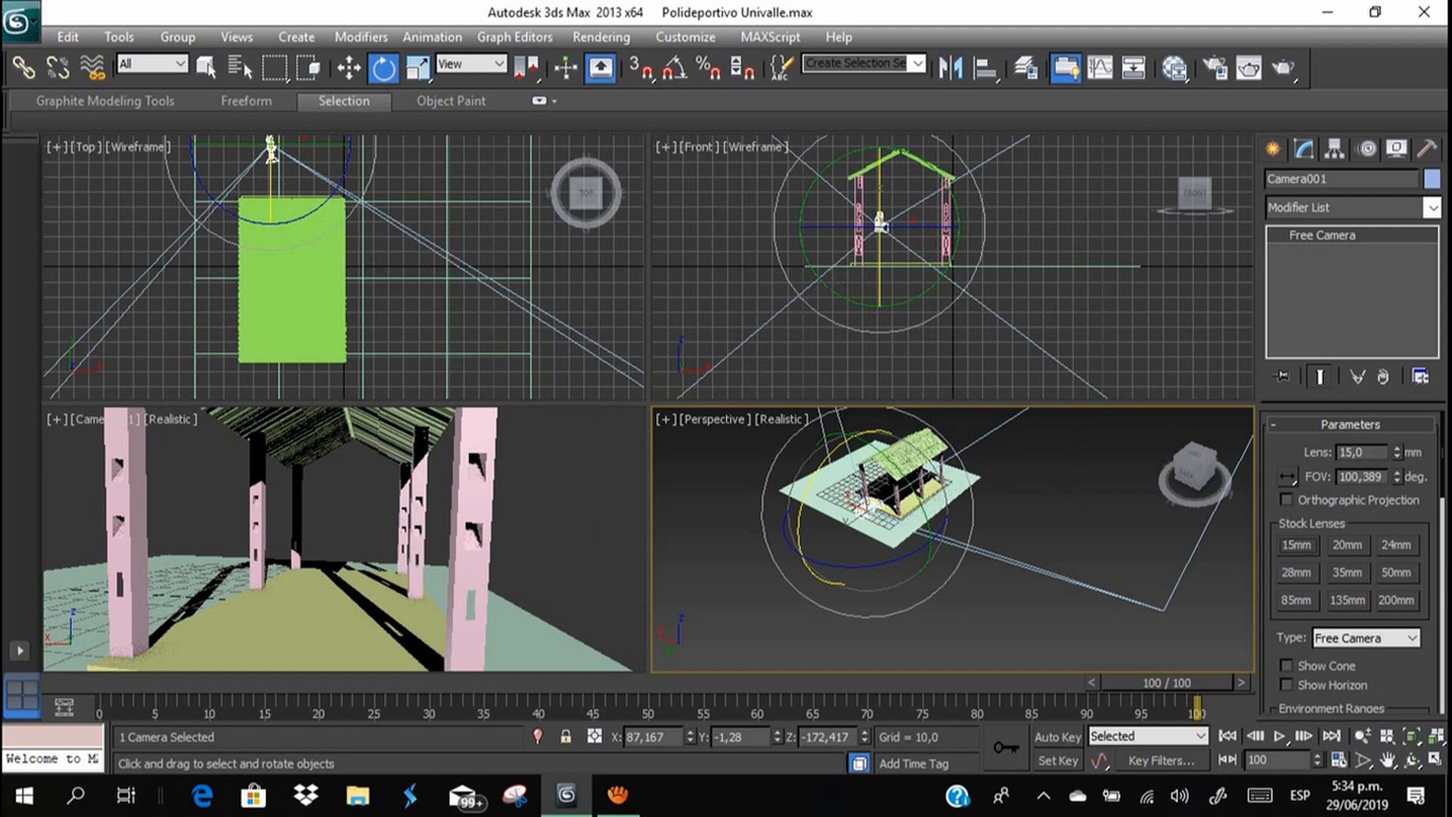
Save the sports centre scene with its free camera.
{"action": "key", "text": "w"}
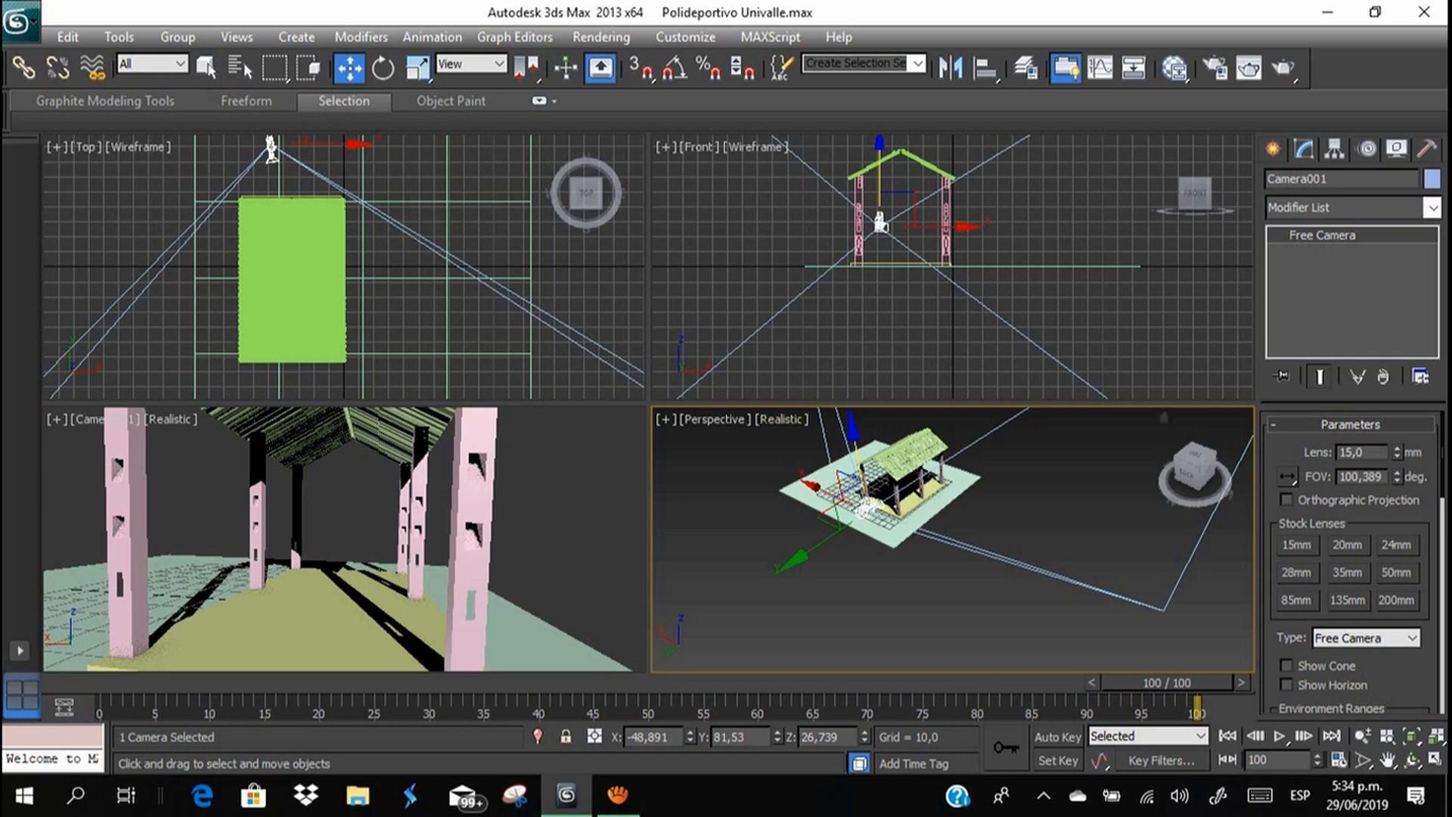
{"action": "left_click_drag", "start_coordinate": [1199, 476], "coordinate": [1187, 475]}
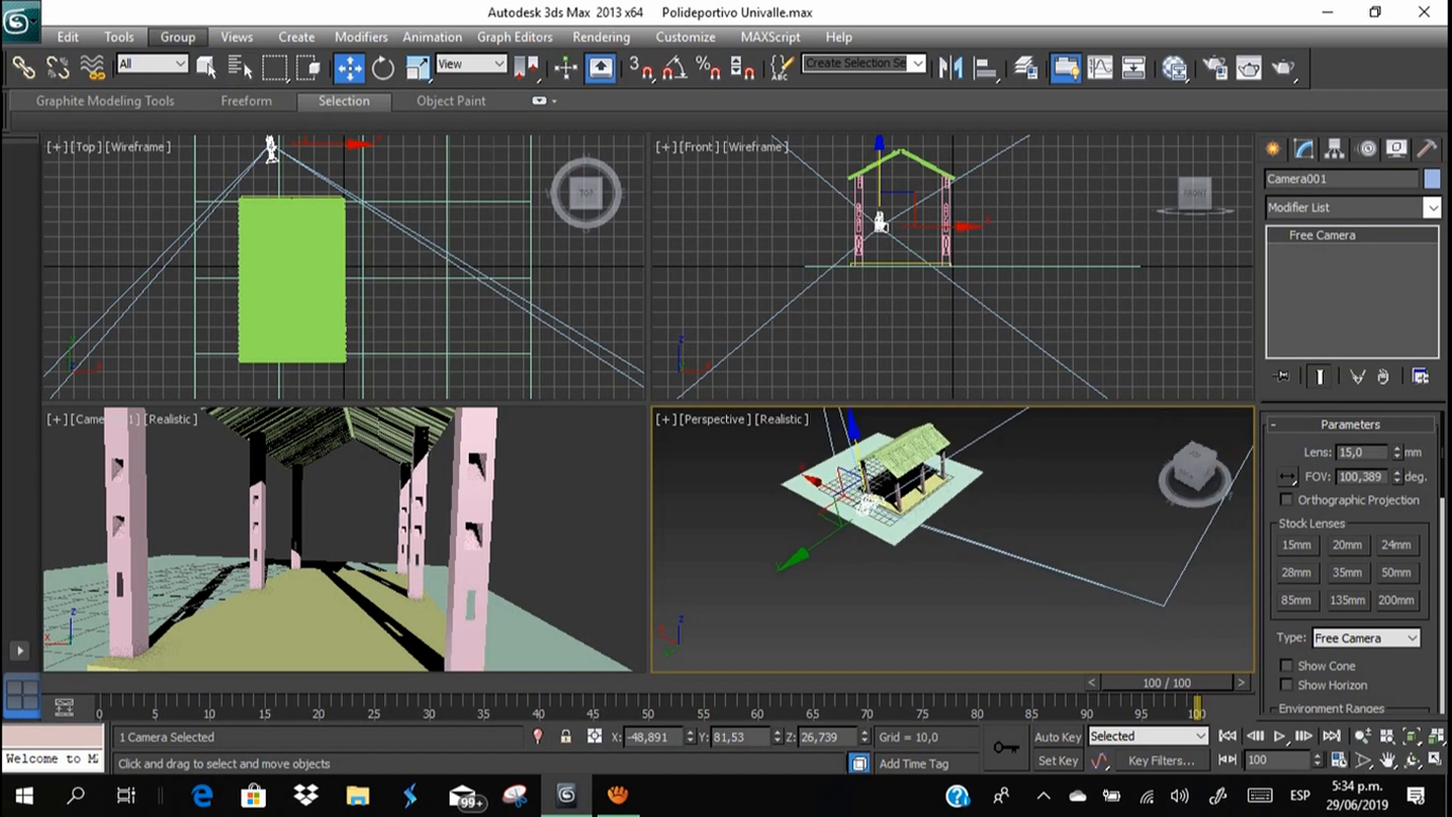
{"action": "left_click", "coordinate": [18, 21]}
{"action": "left_click", "coordinate": [75, 216]}
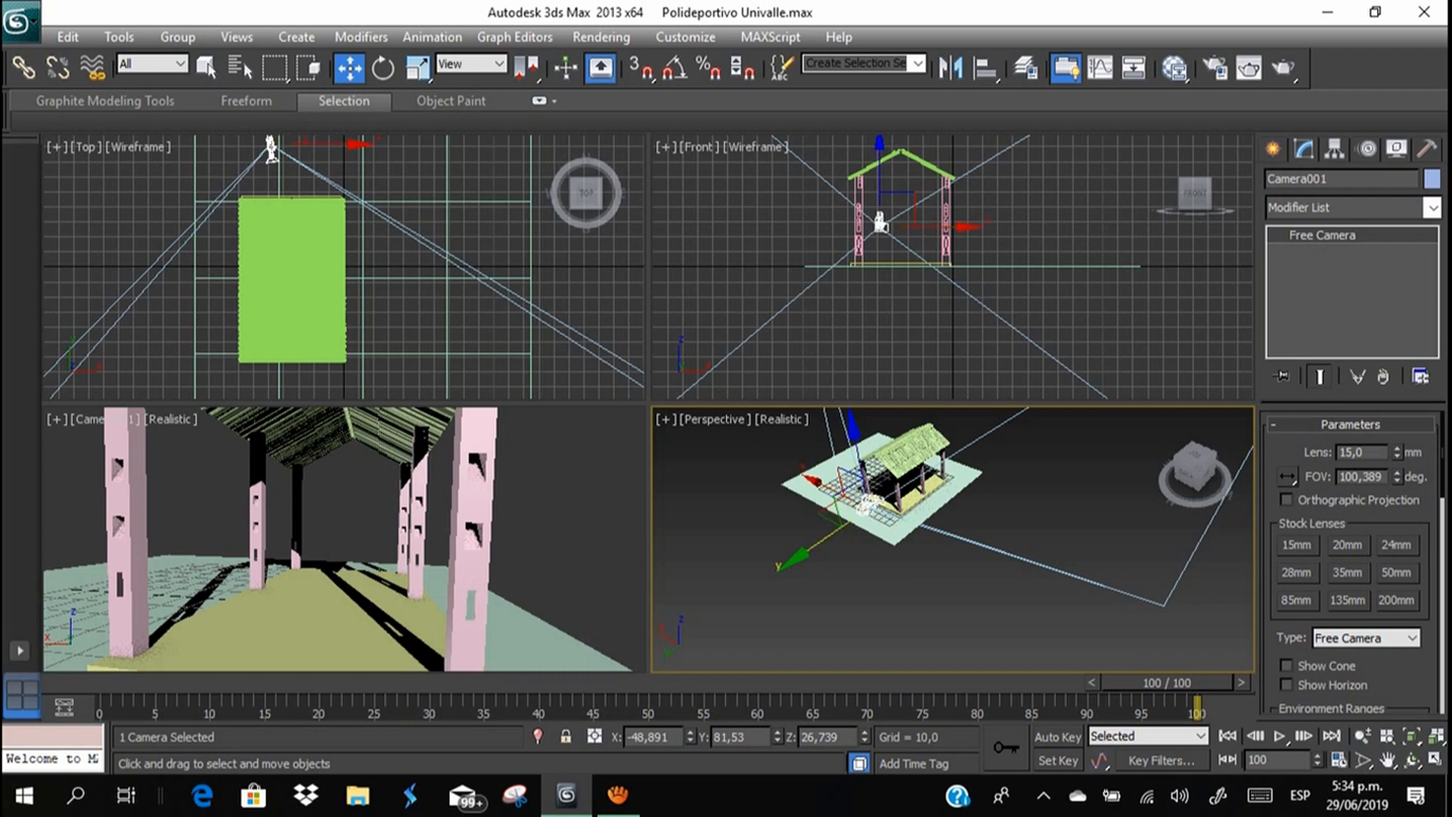
Pull the free camera back from the building's open end to about Y 125.1.
{"action": "mouse_move", "coordinate": [833, 530]}
{"action": "left_mouse_down"}
{"action": "mouse_move", "coordinate": [793, 559]}
{"action": "mouse_move", "coordinate": [838, 524]}
{"action": "left_mouse_up"}
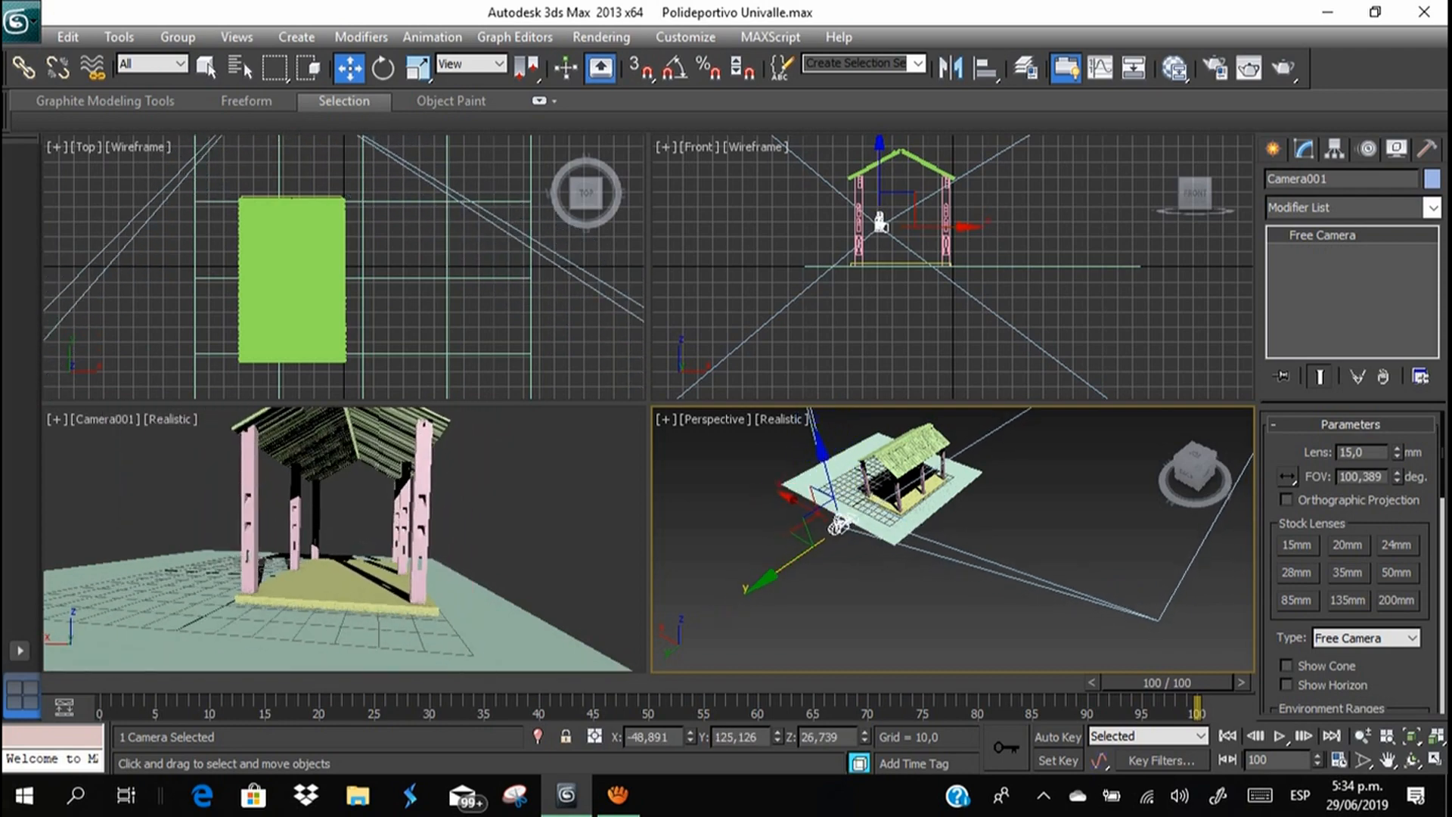
{"action": "left_click", "coordinate": [618, 794]}
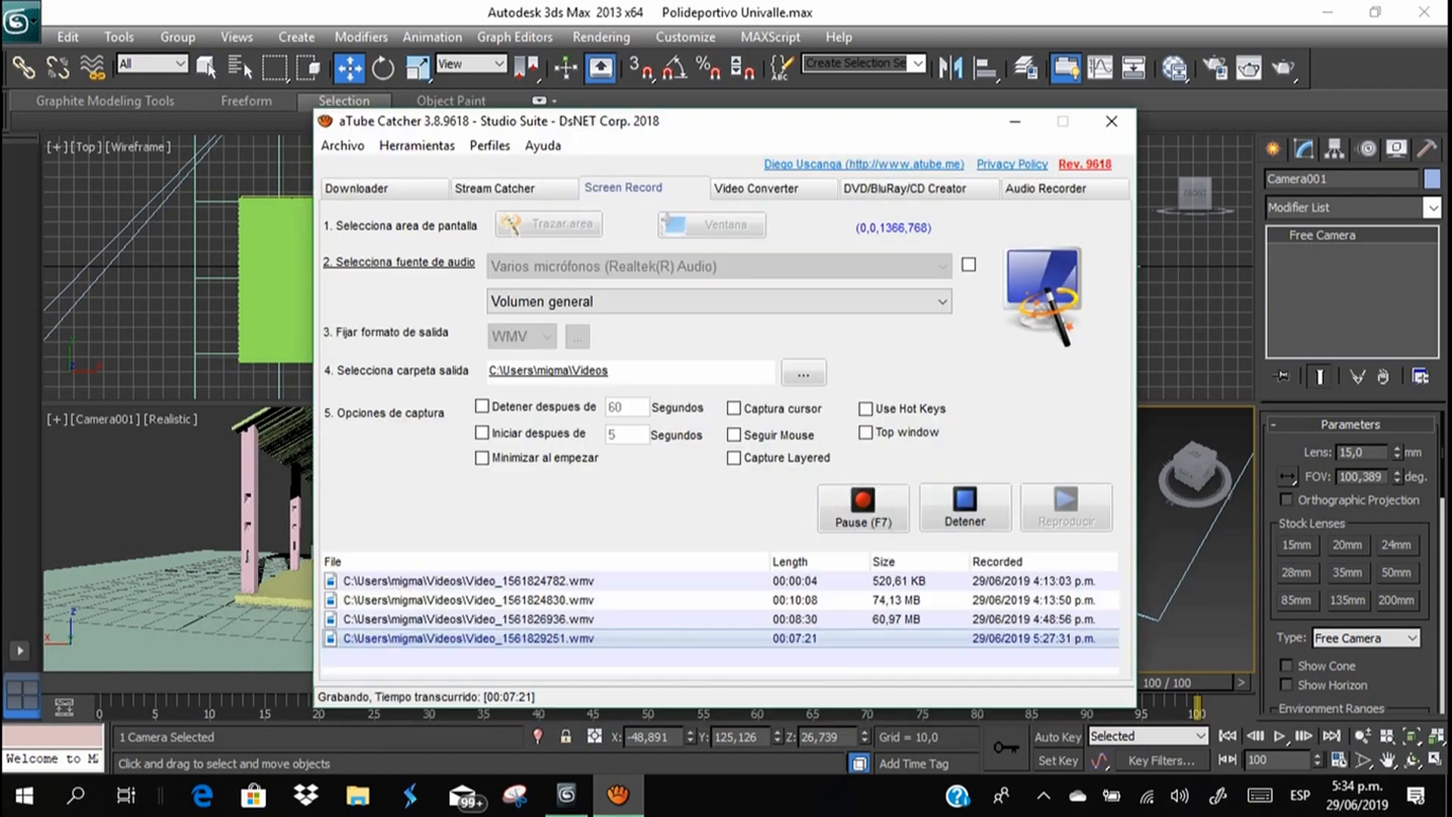